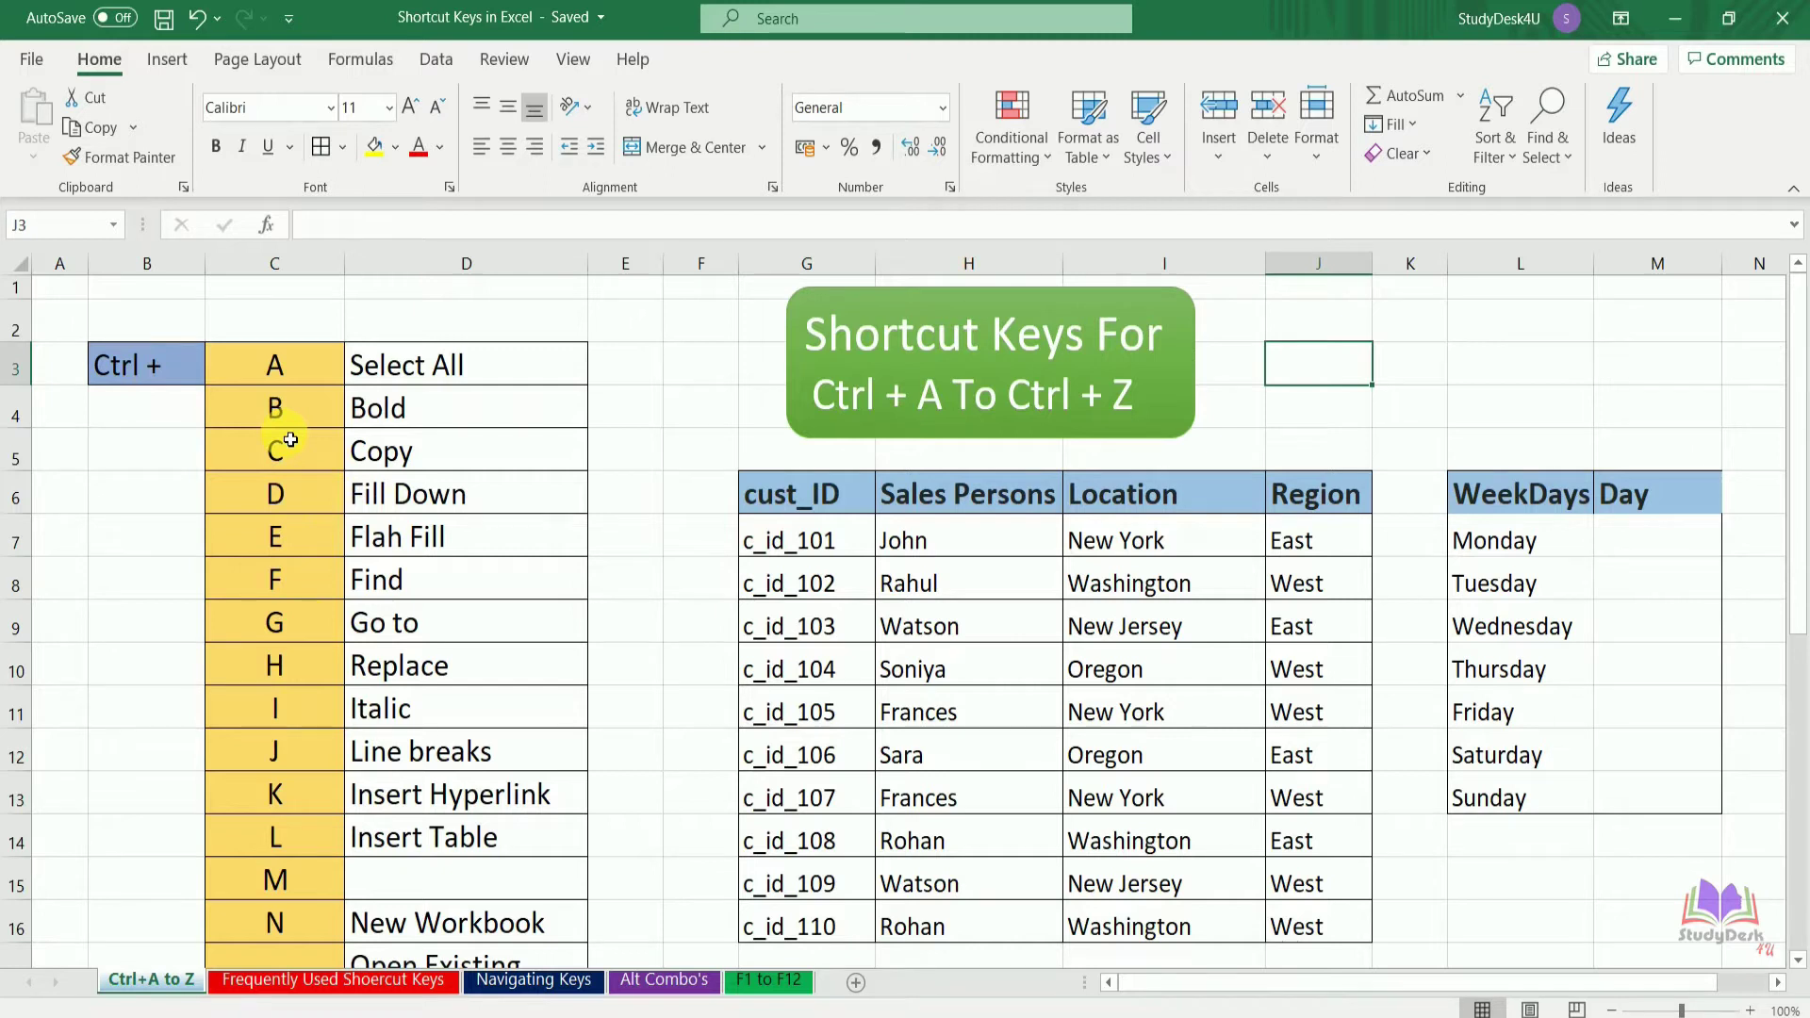
- Select the entire worksheet from an empty cell outside the tables, and undo the last edit
click(275, 363)
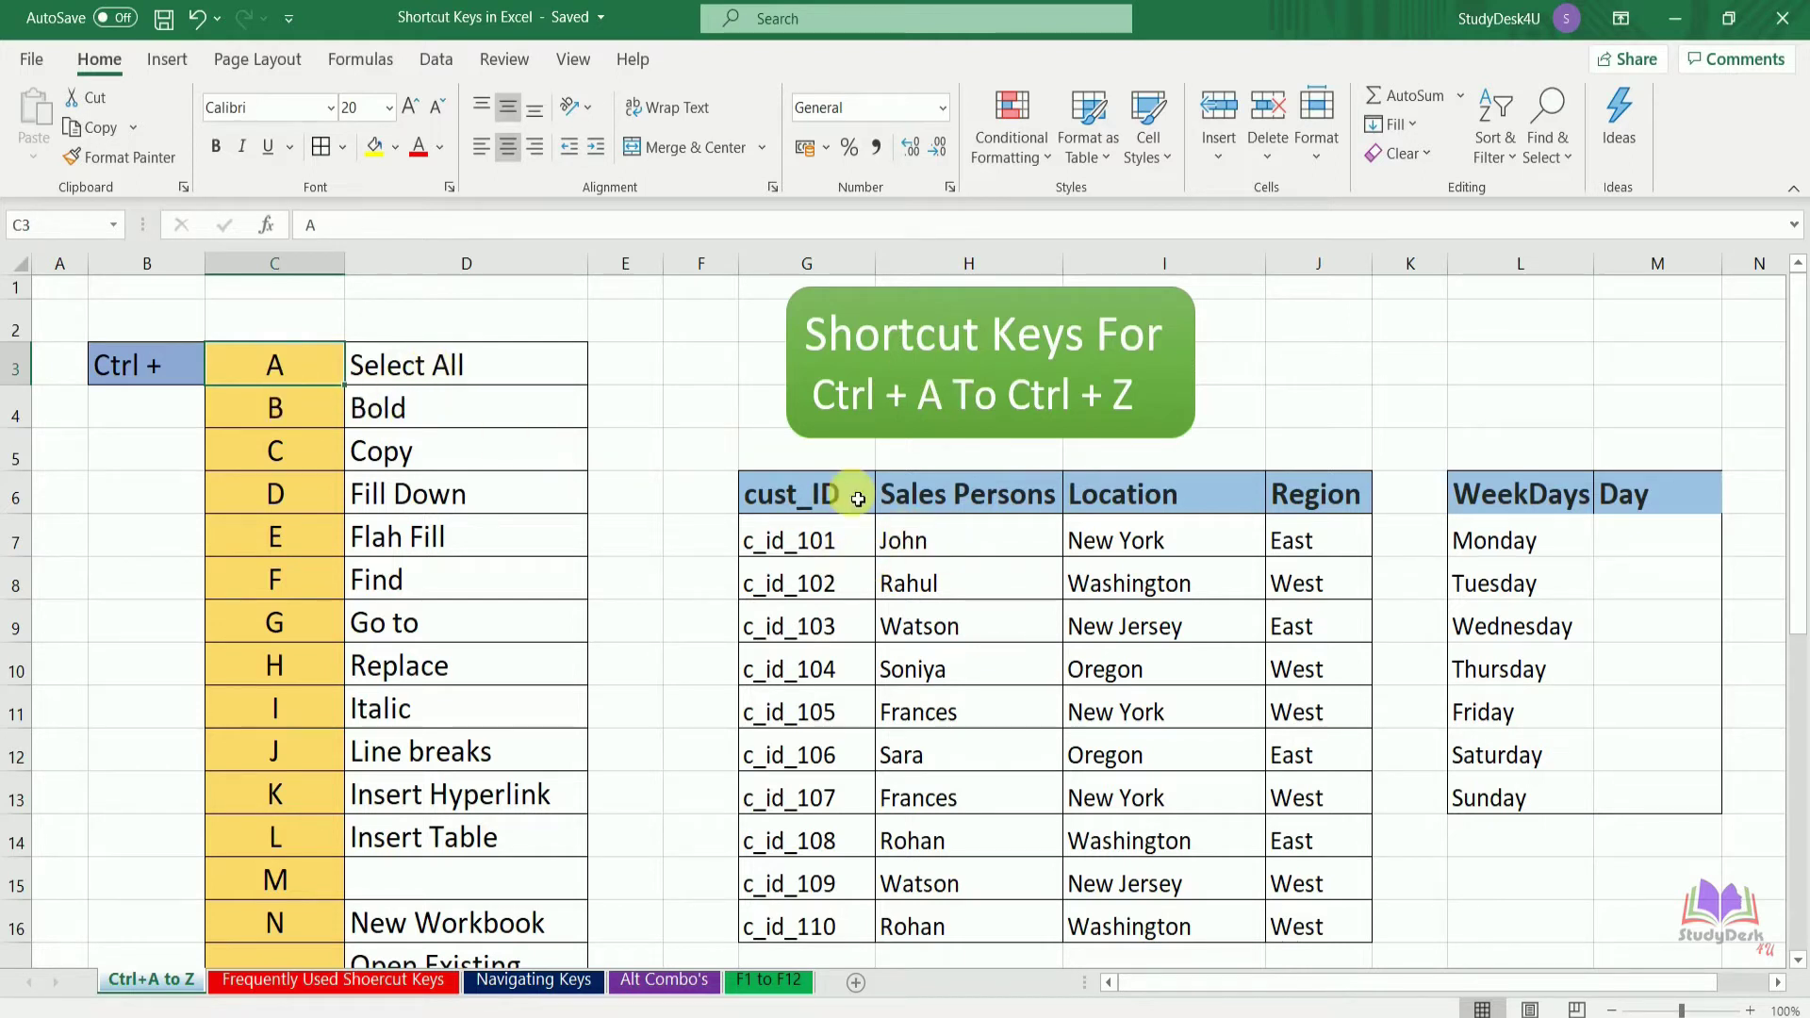
click(701, 422)
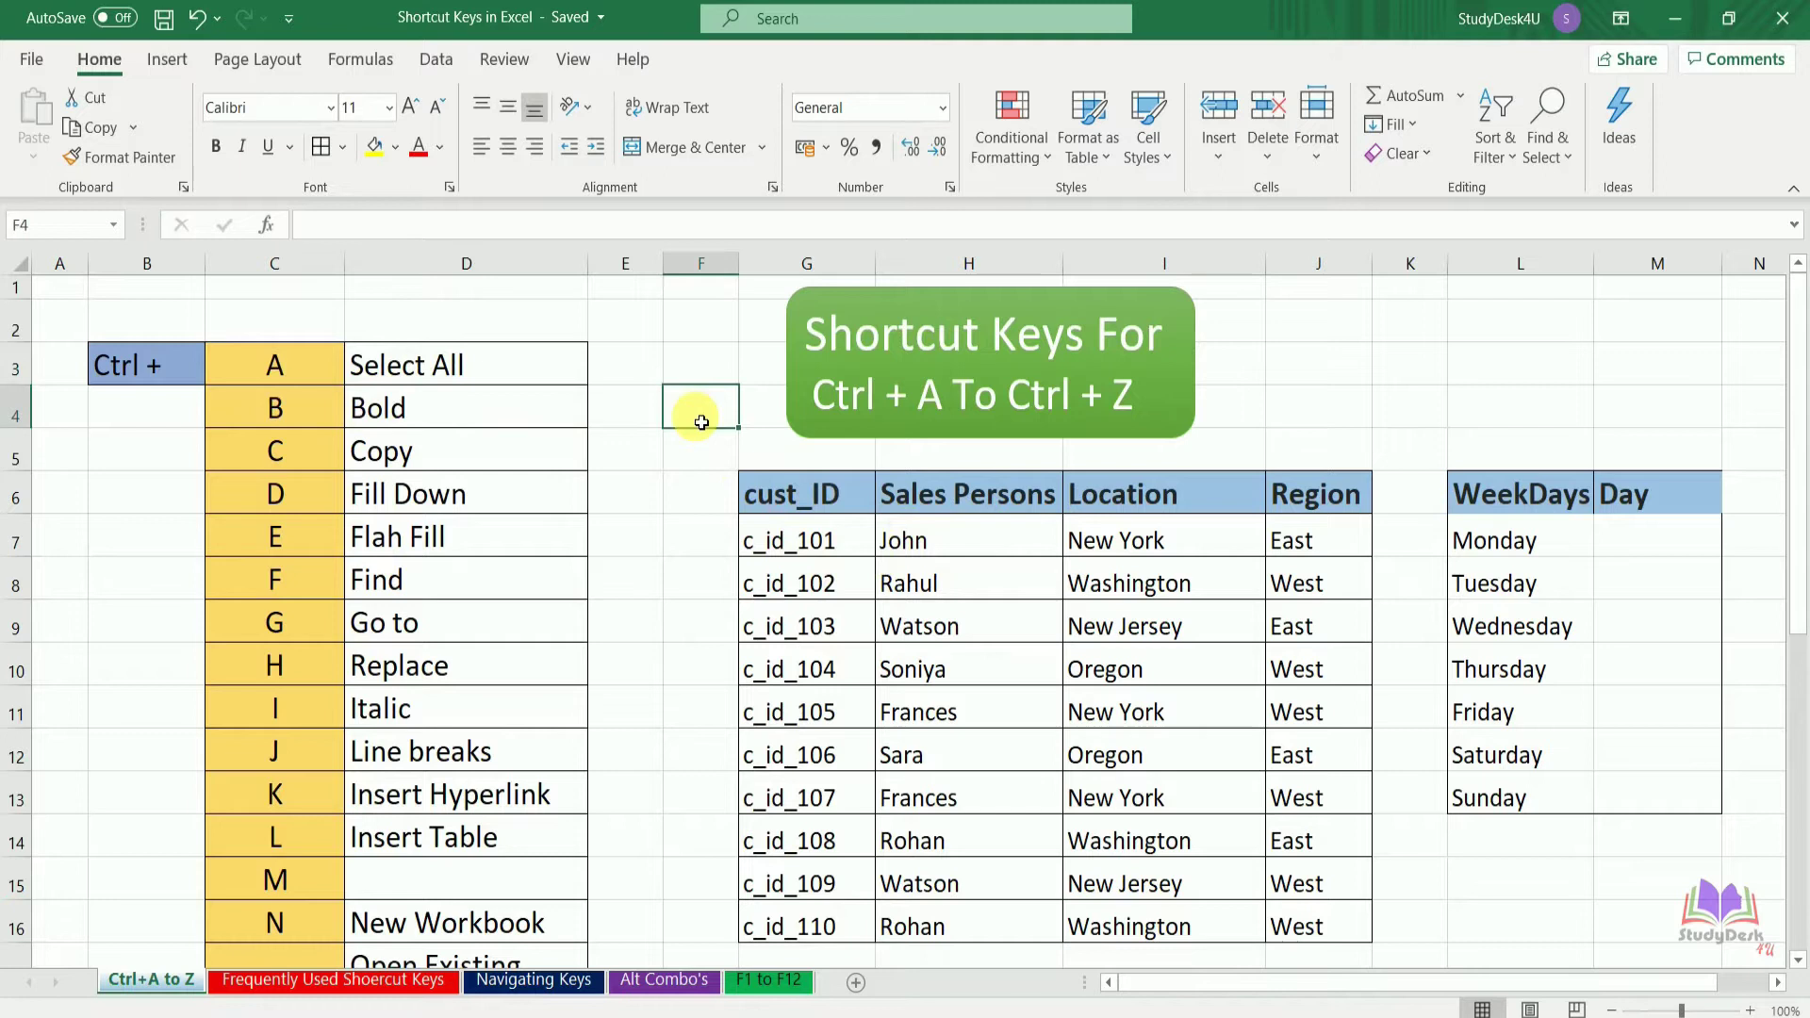
key(ctrl+a)
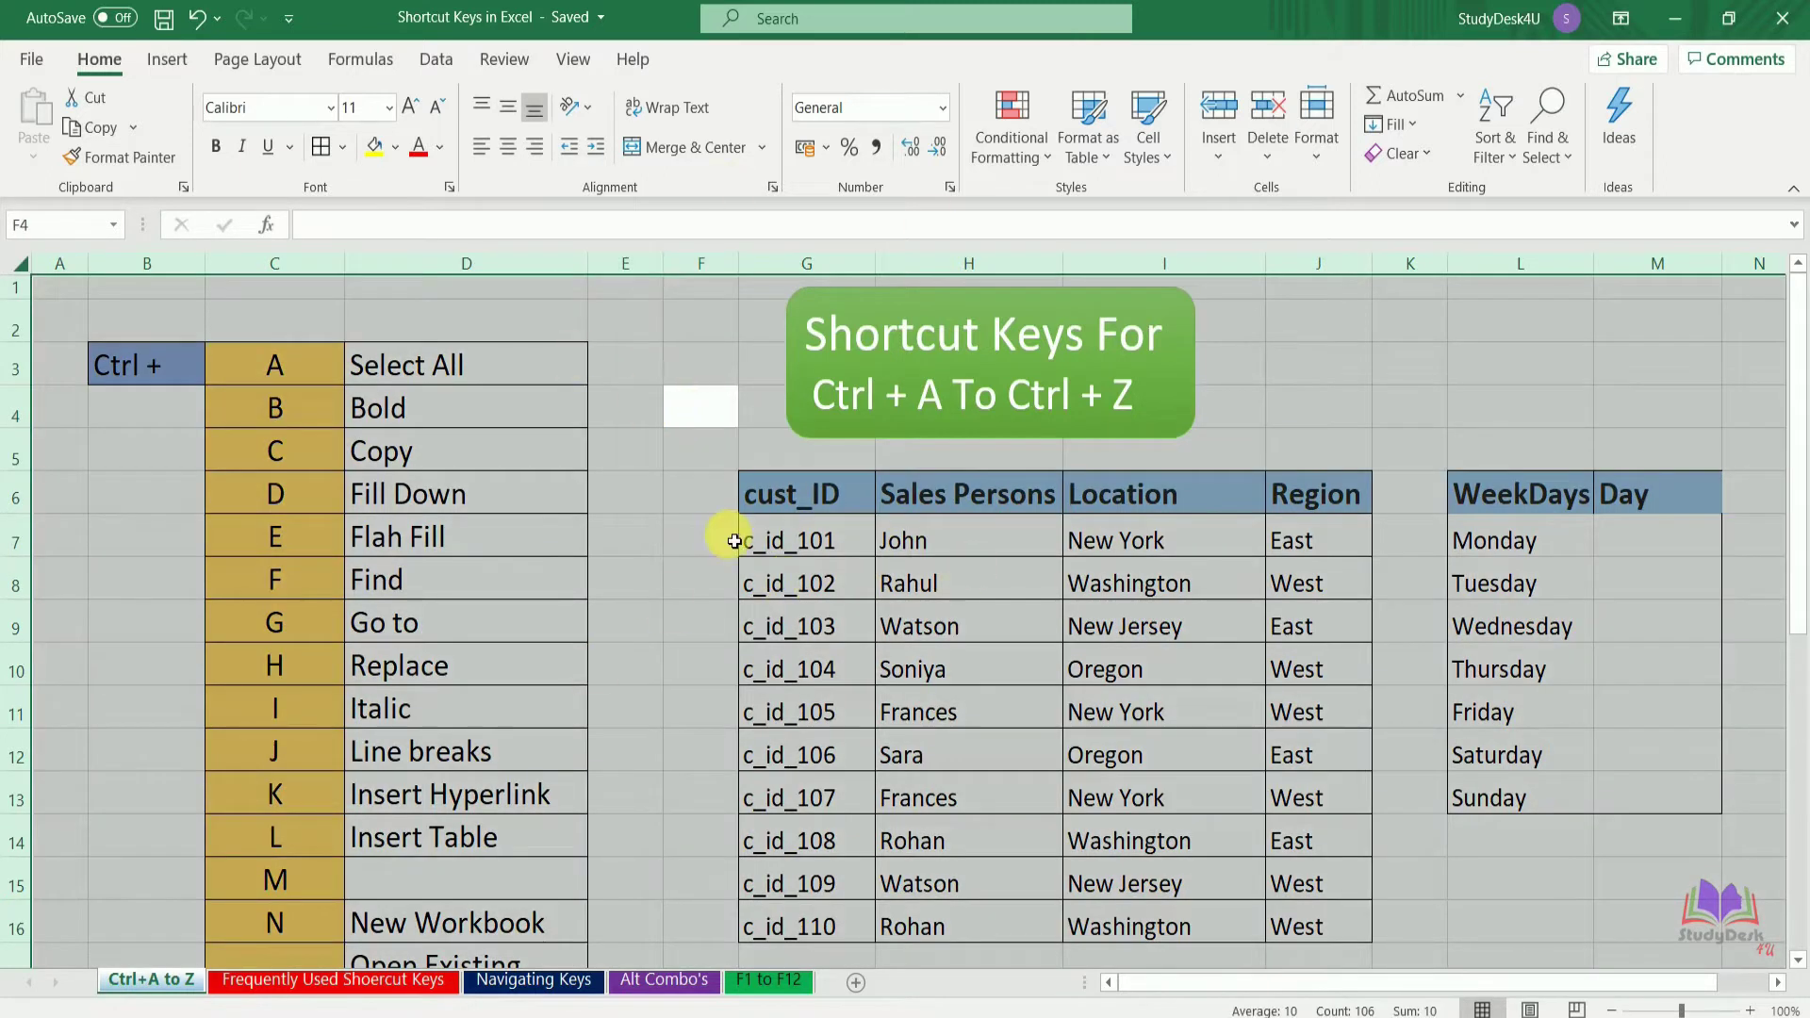
key(ctrl+z)
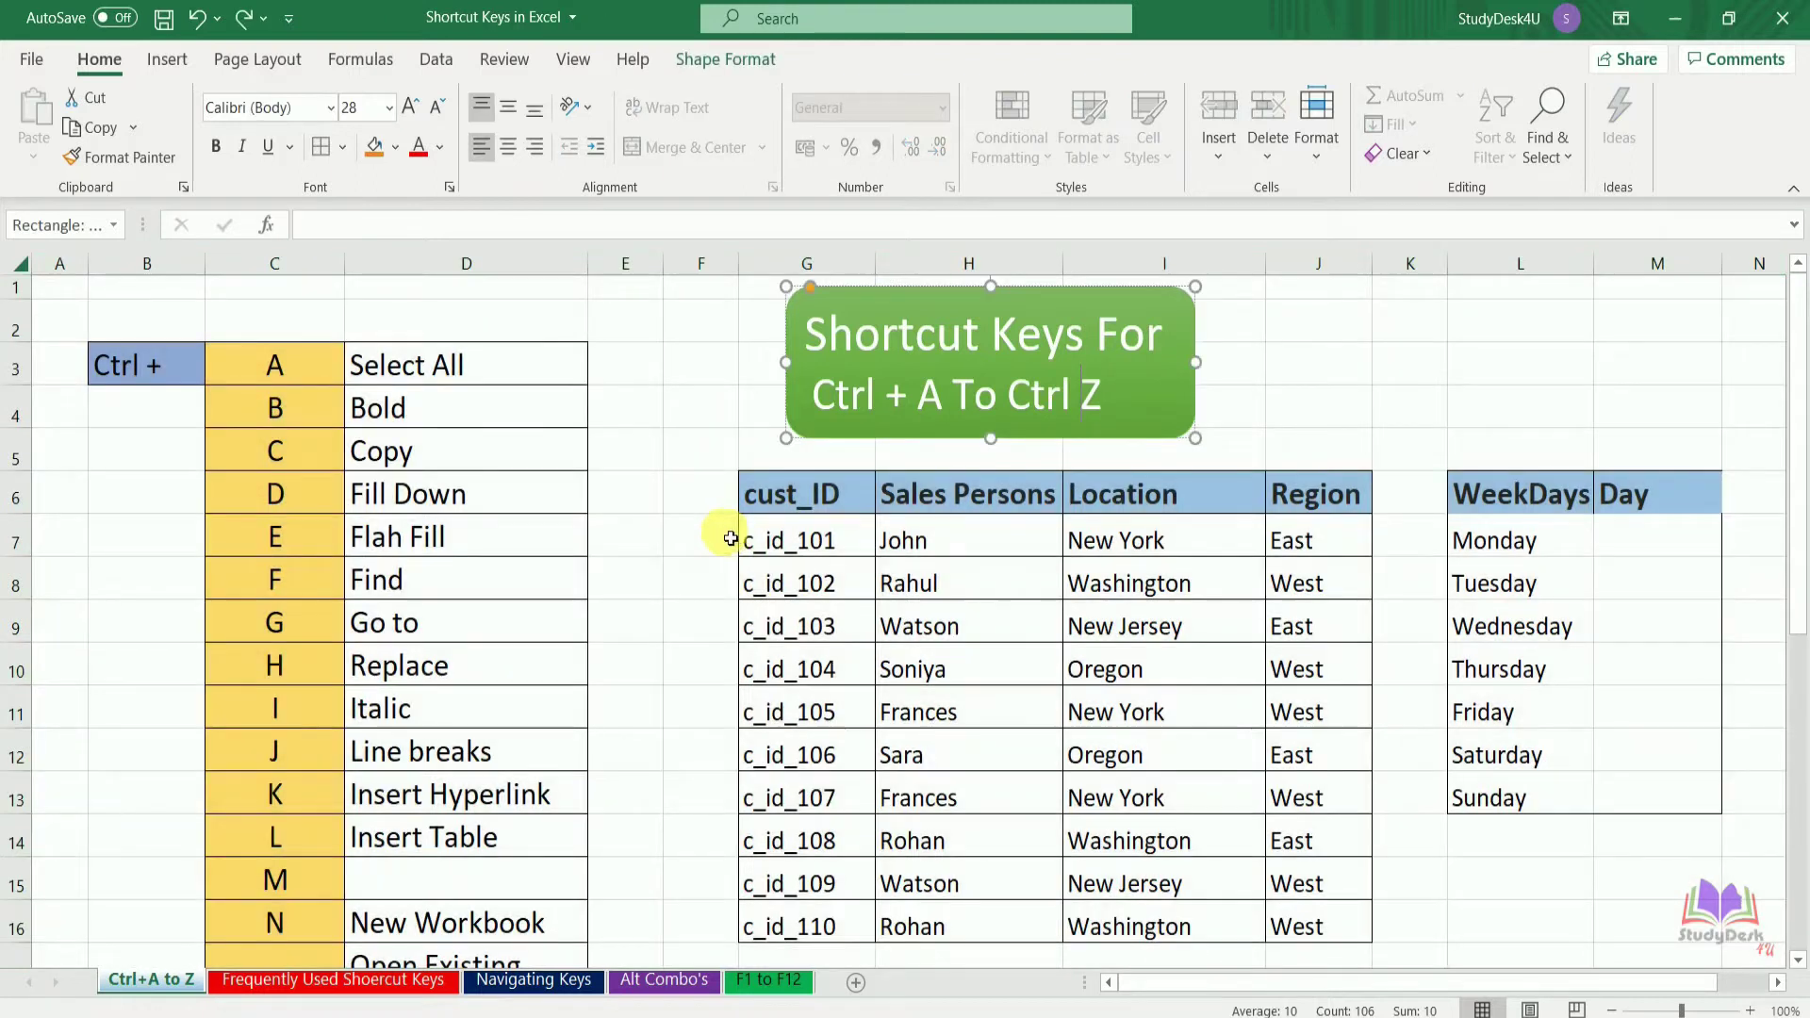
click(669, 496)
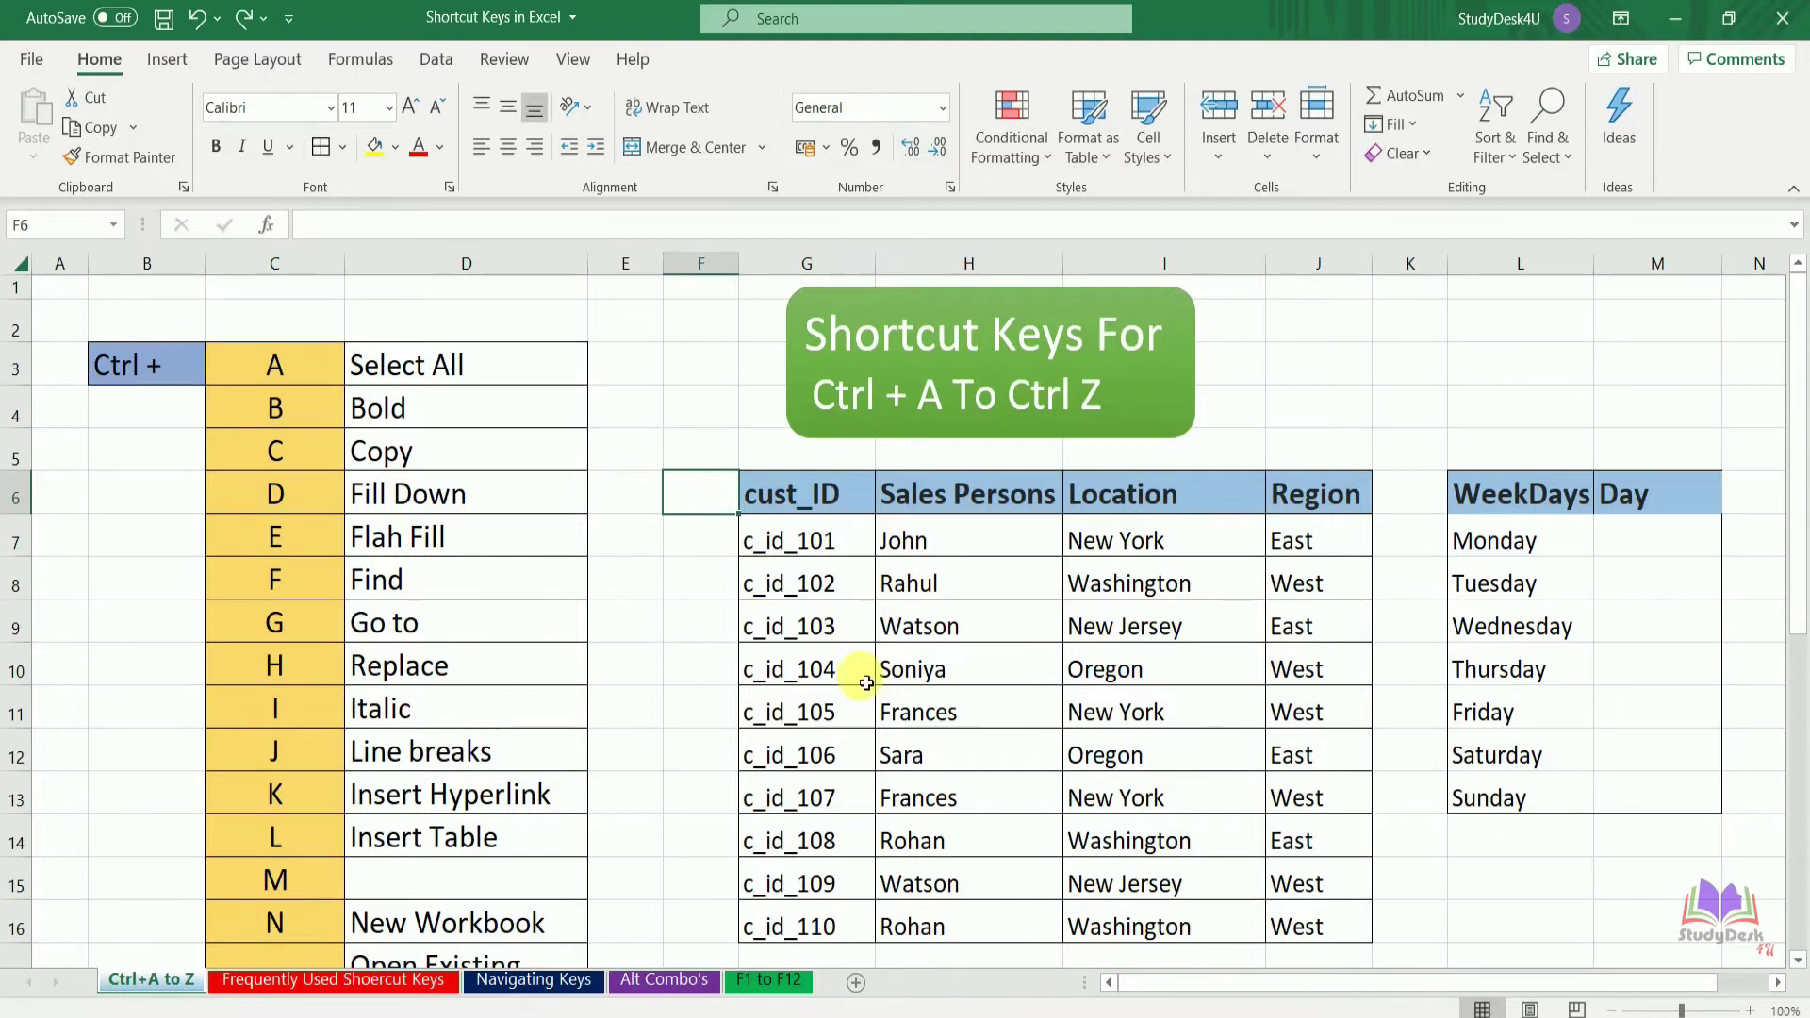
- Select only the whole customer table, starting from a cell inside it
click(842, 668)
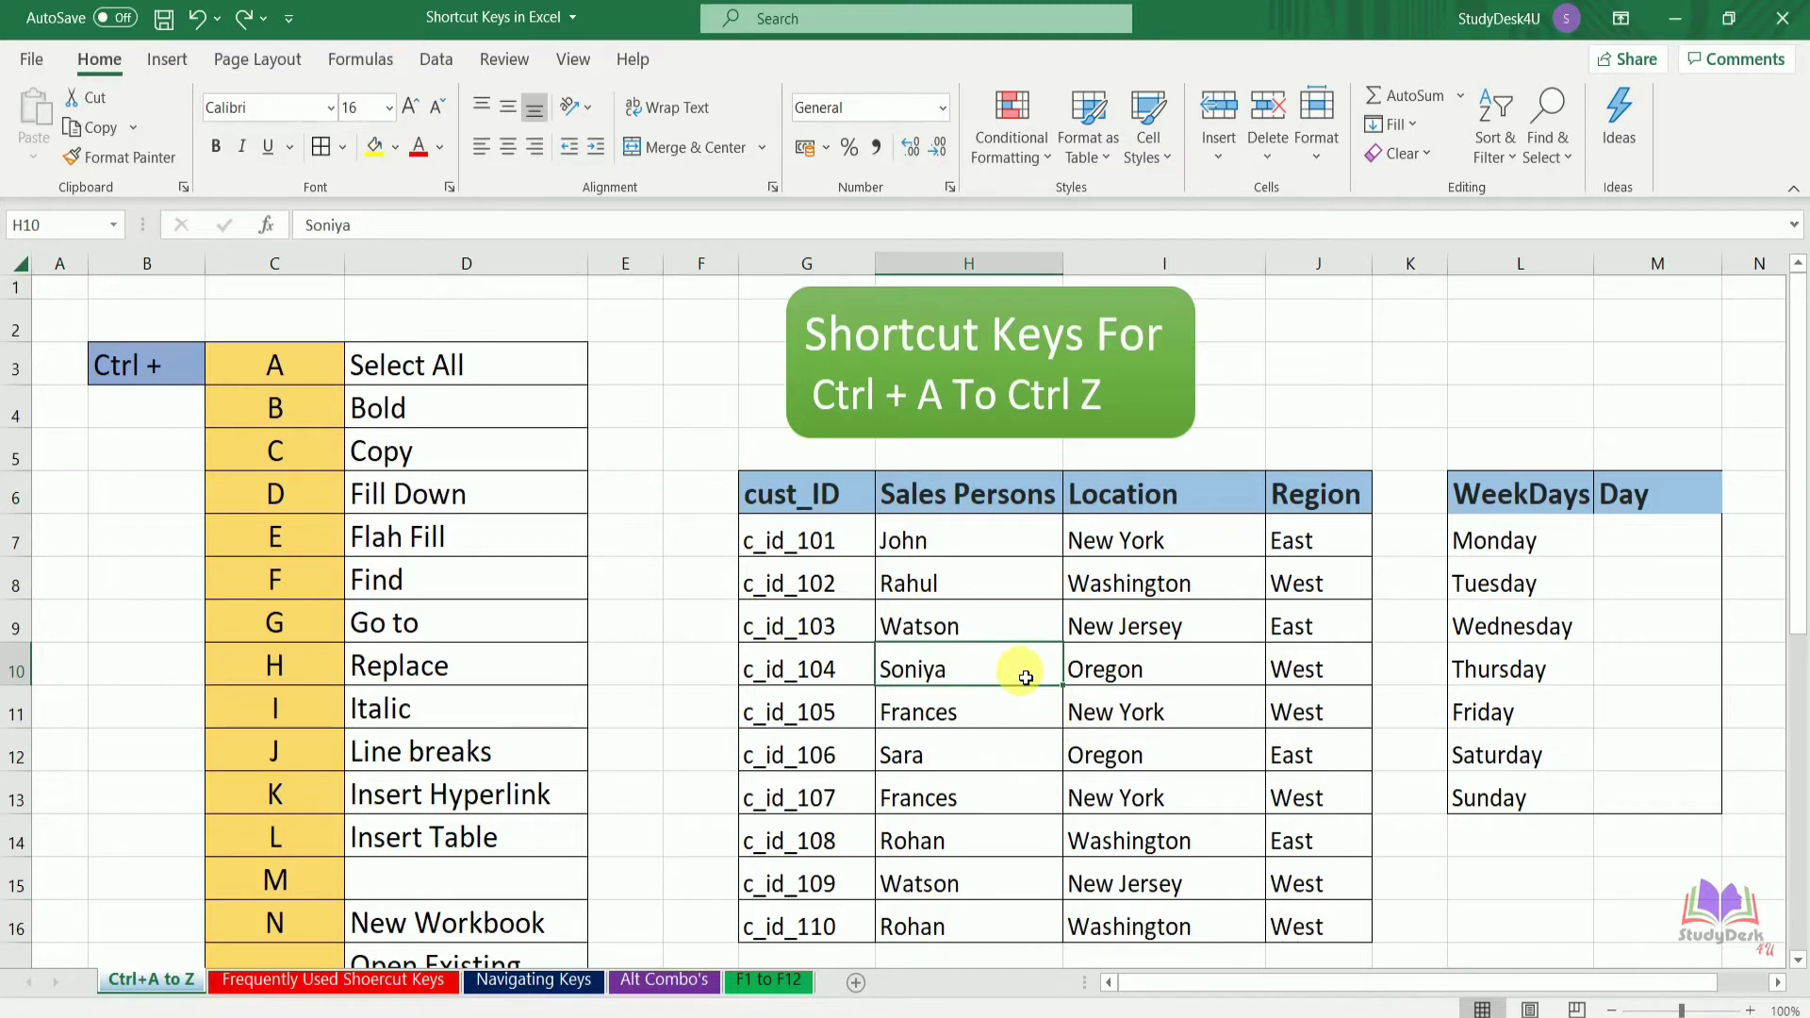
key(ctrl+a)
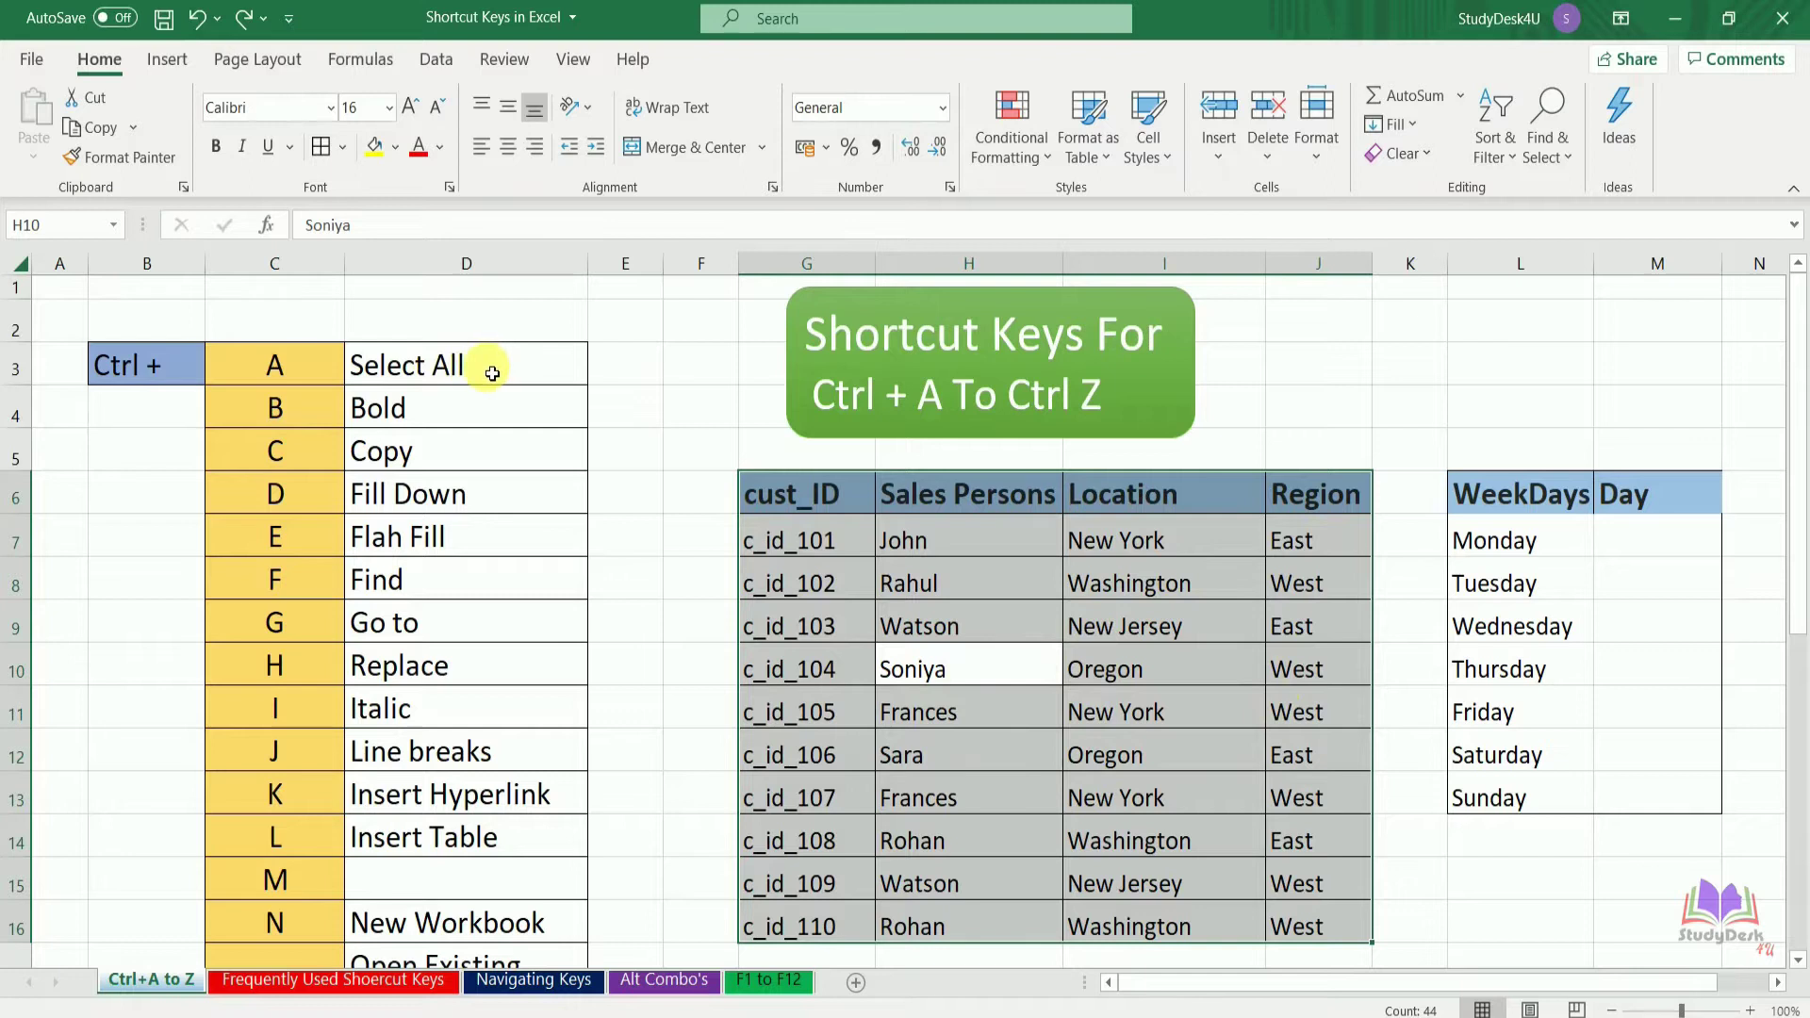
click(670, 537)
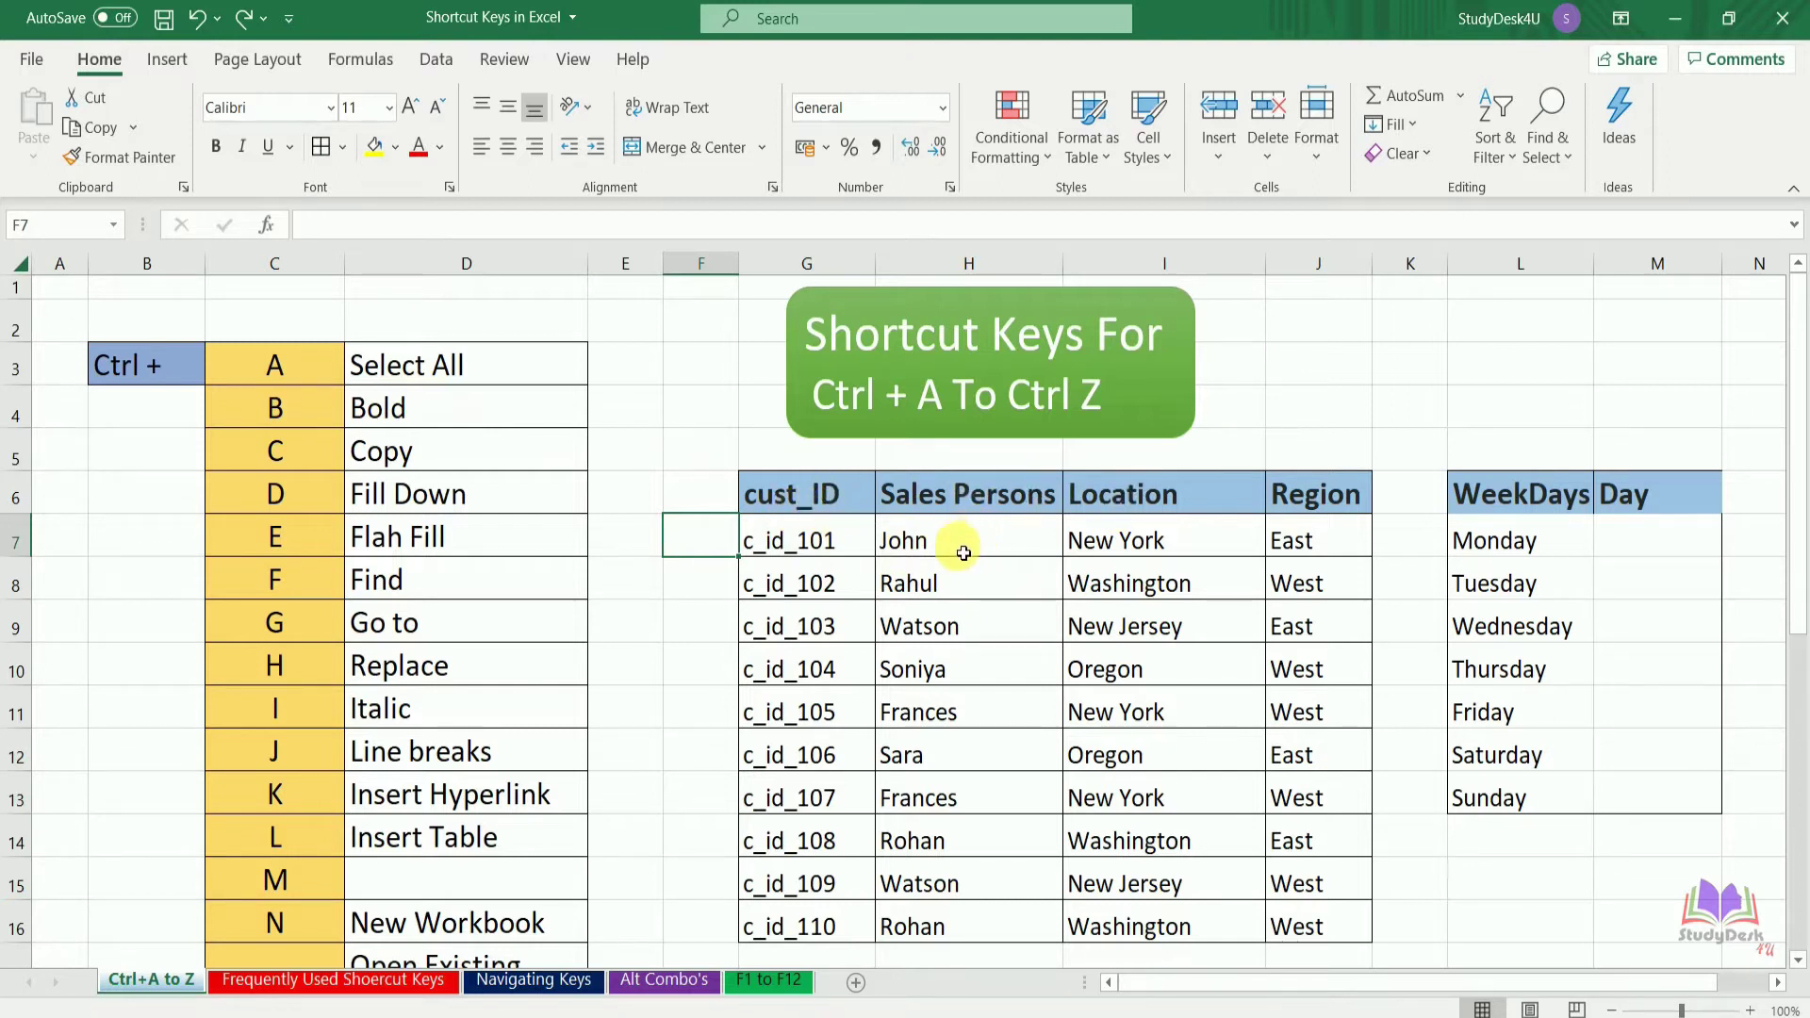
- Make the sales person entry in cell H9 bold
click(964, 640)
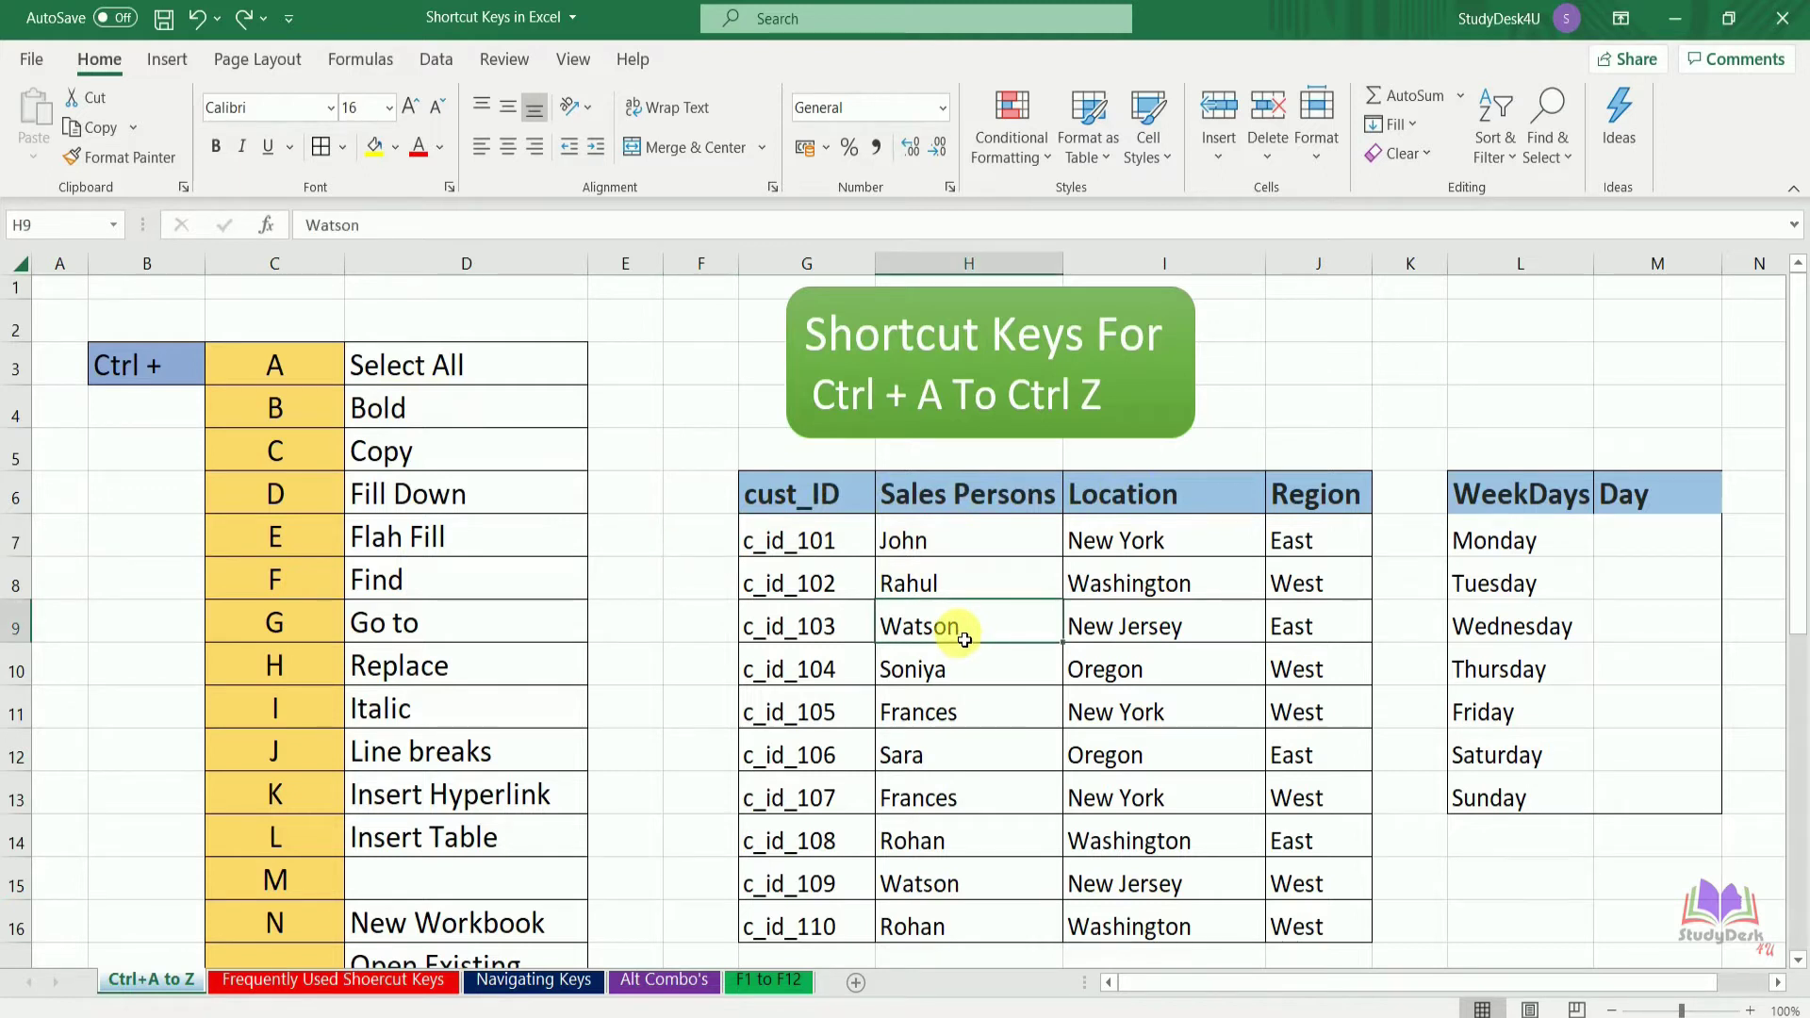
key(ctrl+b)
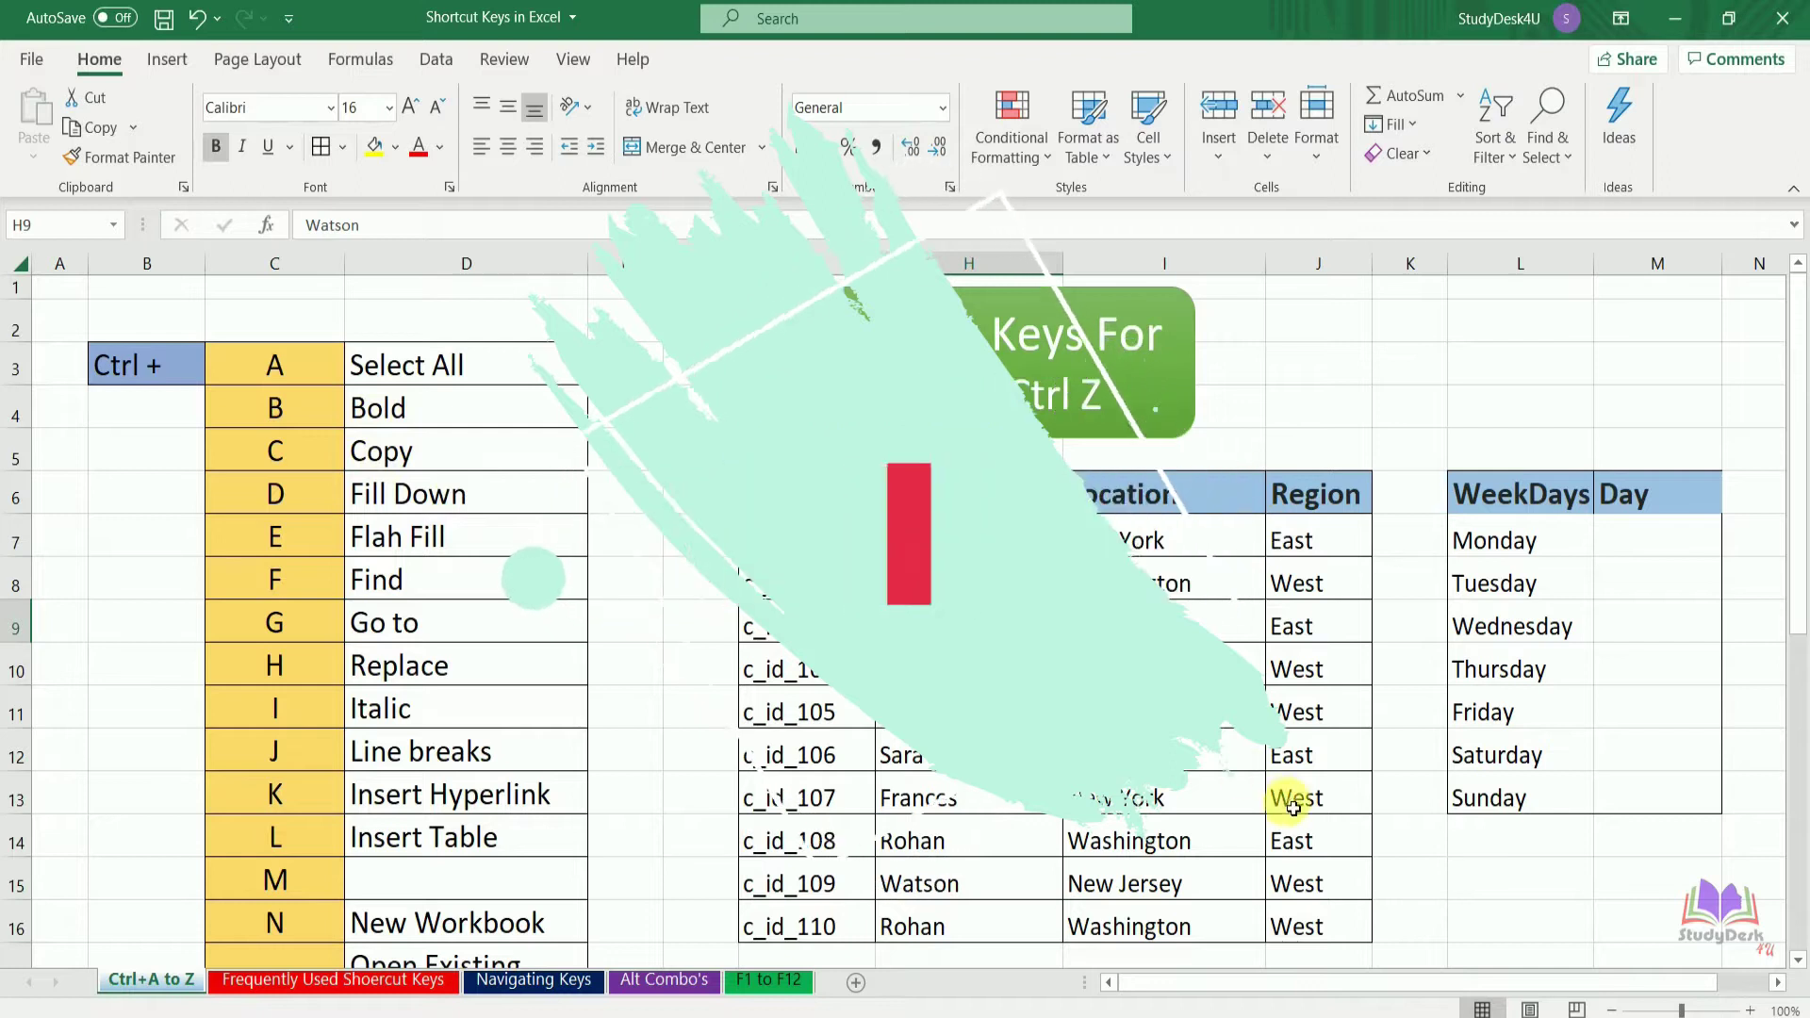
- Undo the bold formatting in H9 and copy the New York entry from cell I11 into cell L15
click(1156, 720)
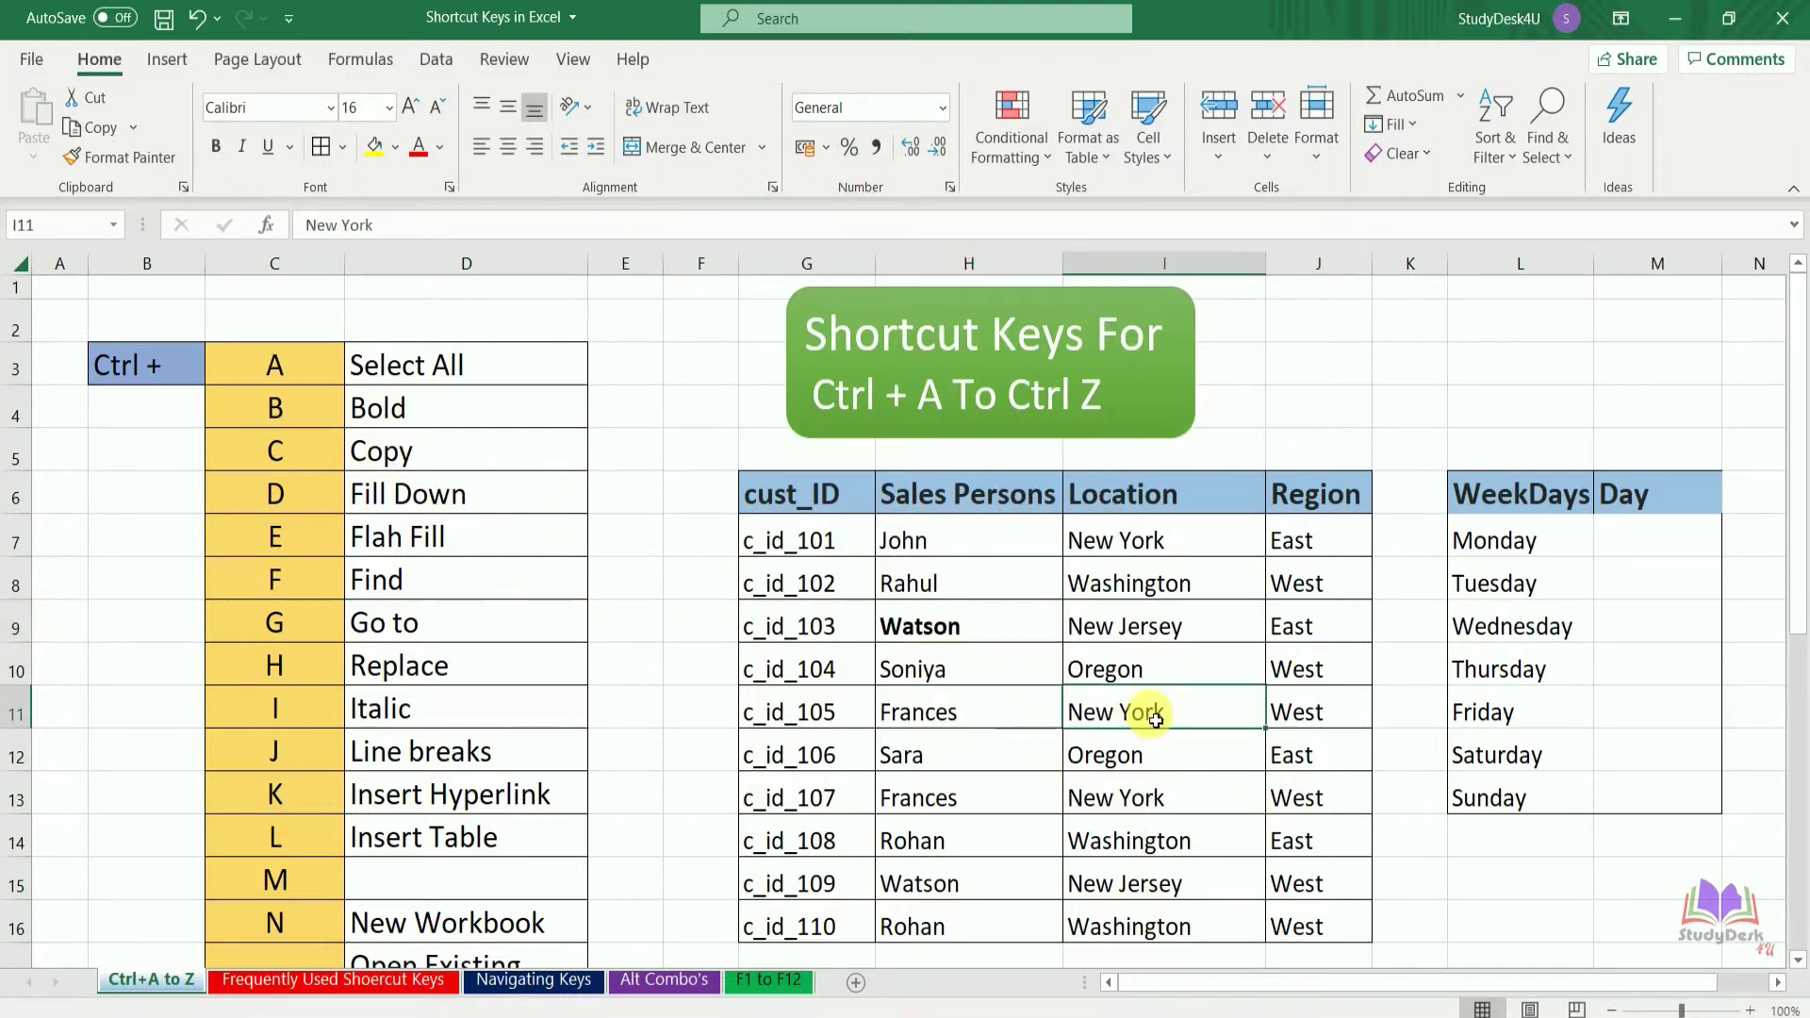
key(ctrl+c)
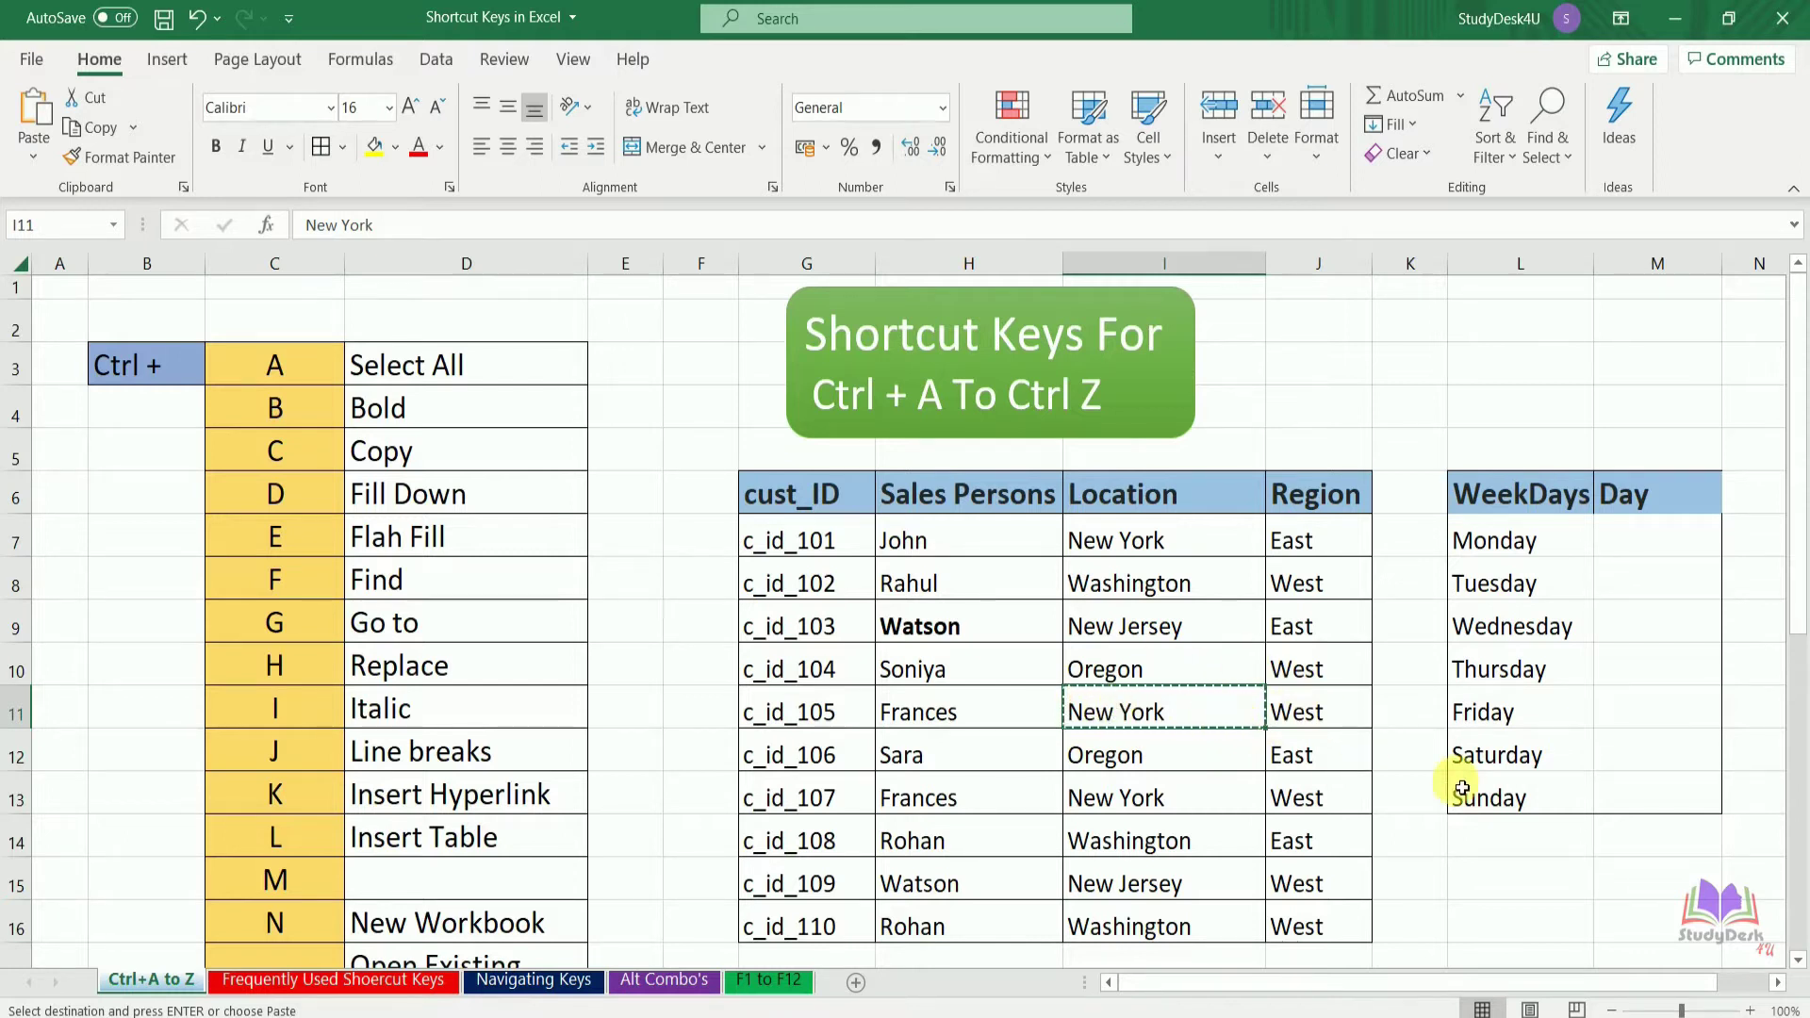
key(ctrl+z)
click(1514, 922)
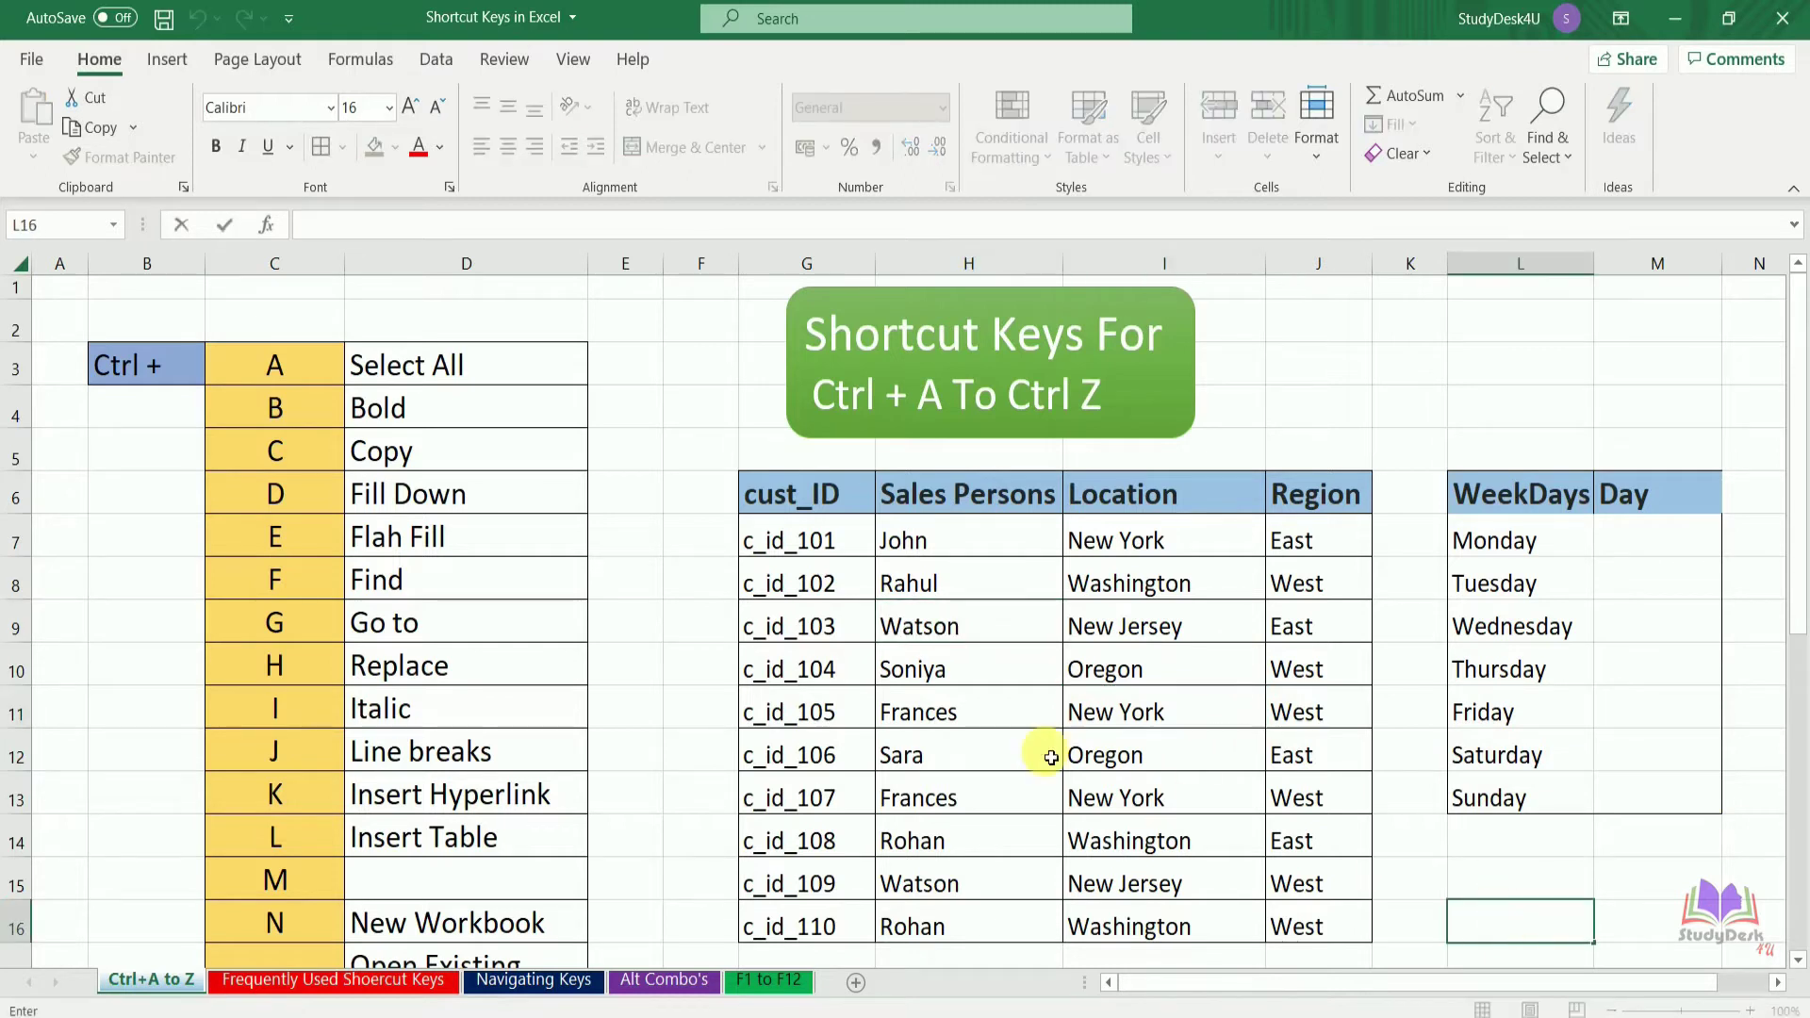
key(Escape)
key(ctrl+y)
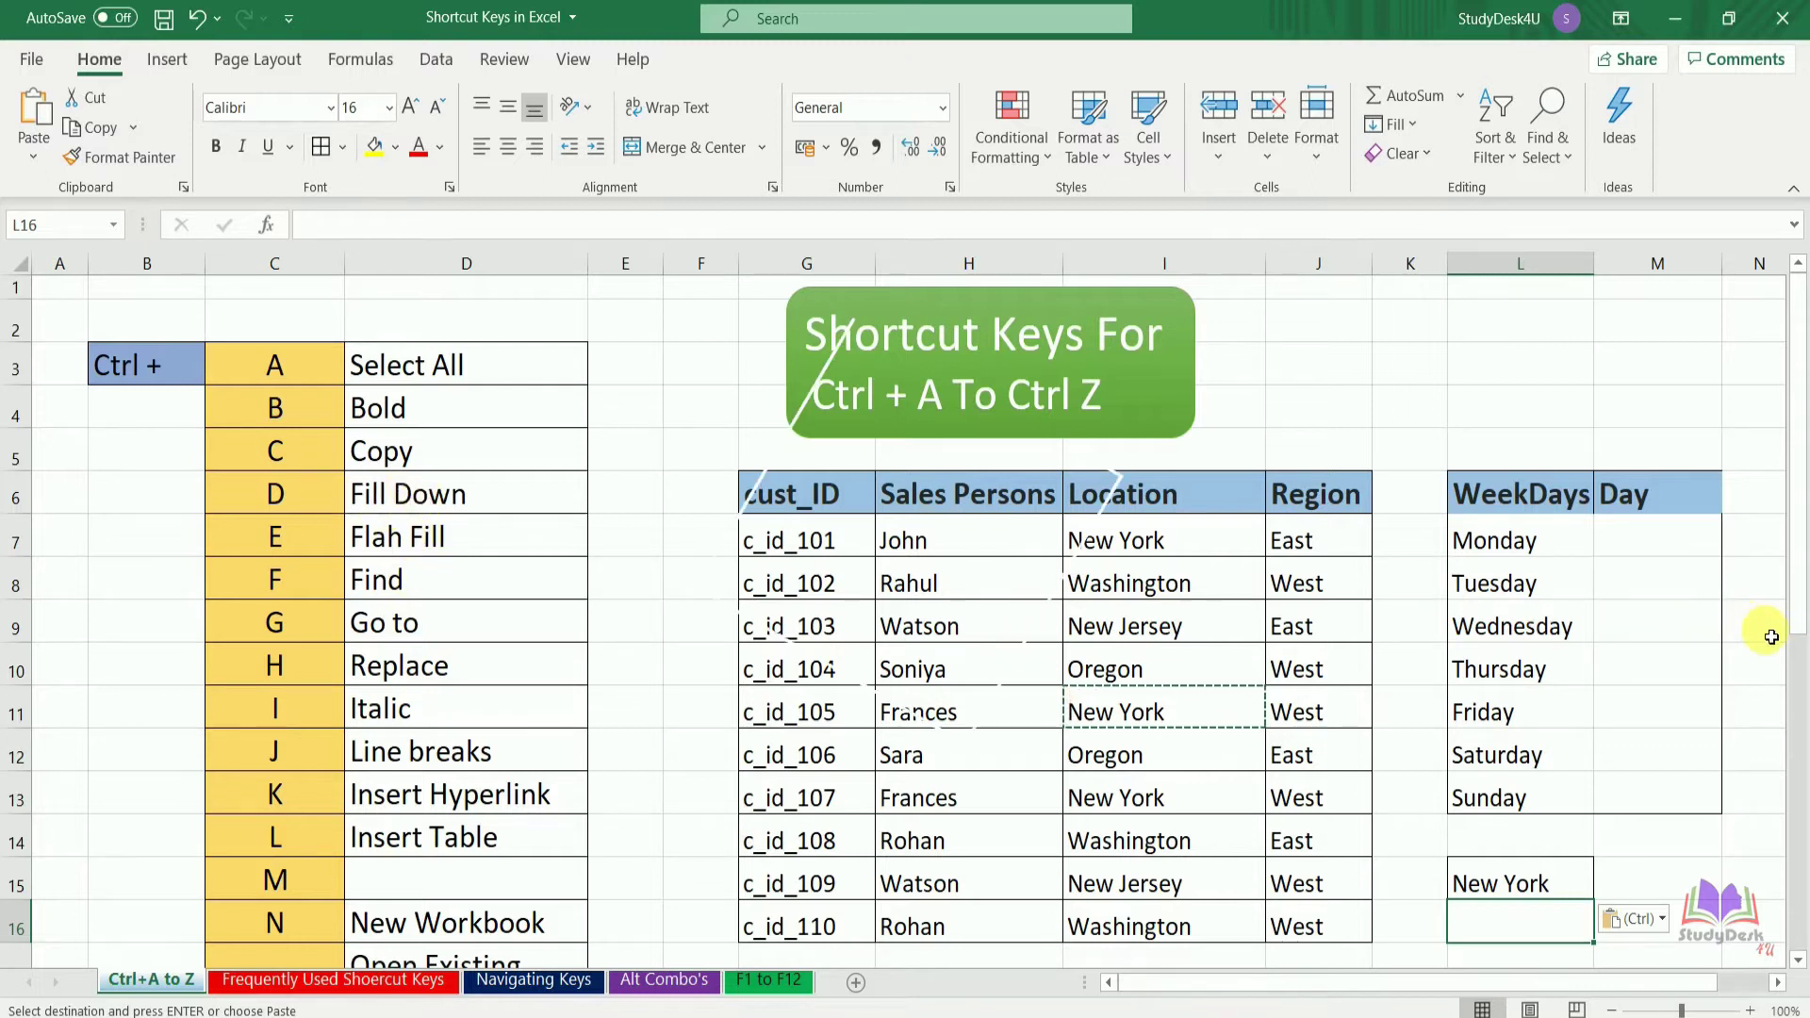
- Fill the Excel entry from cell G18 down into cells G19 and G20
drag(1799, 629, 1801, 830)
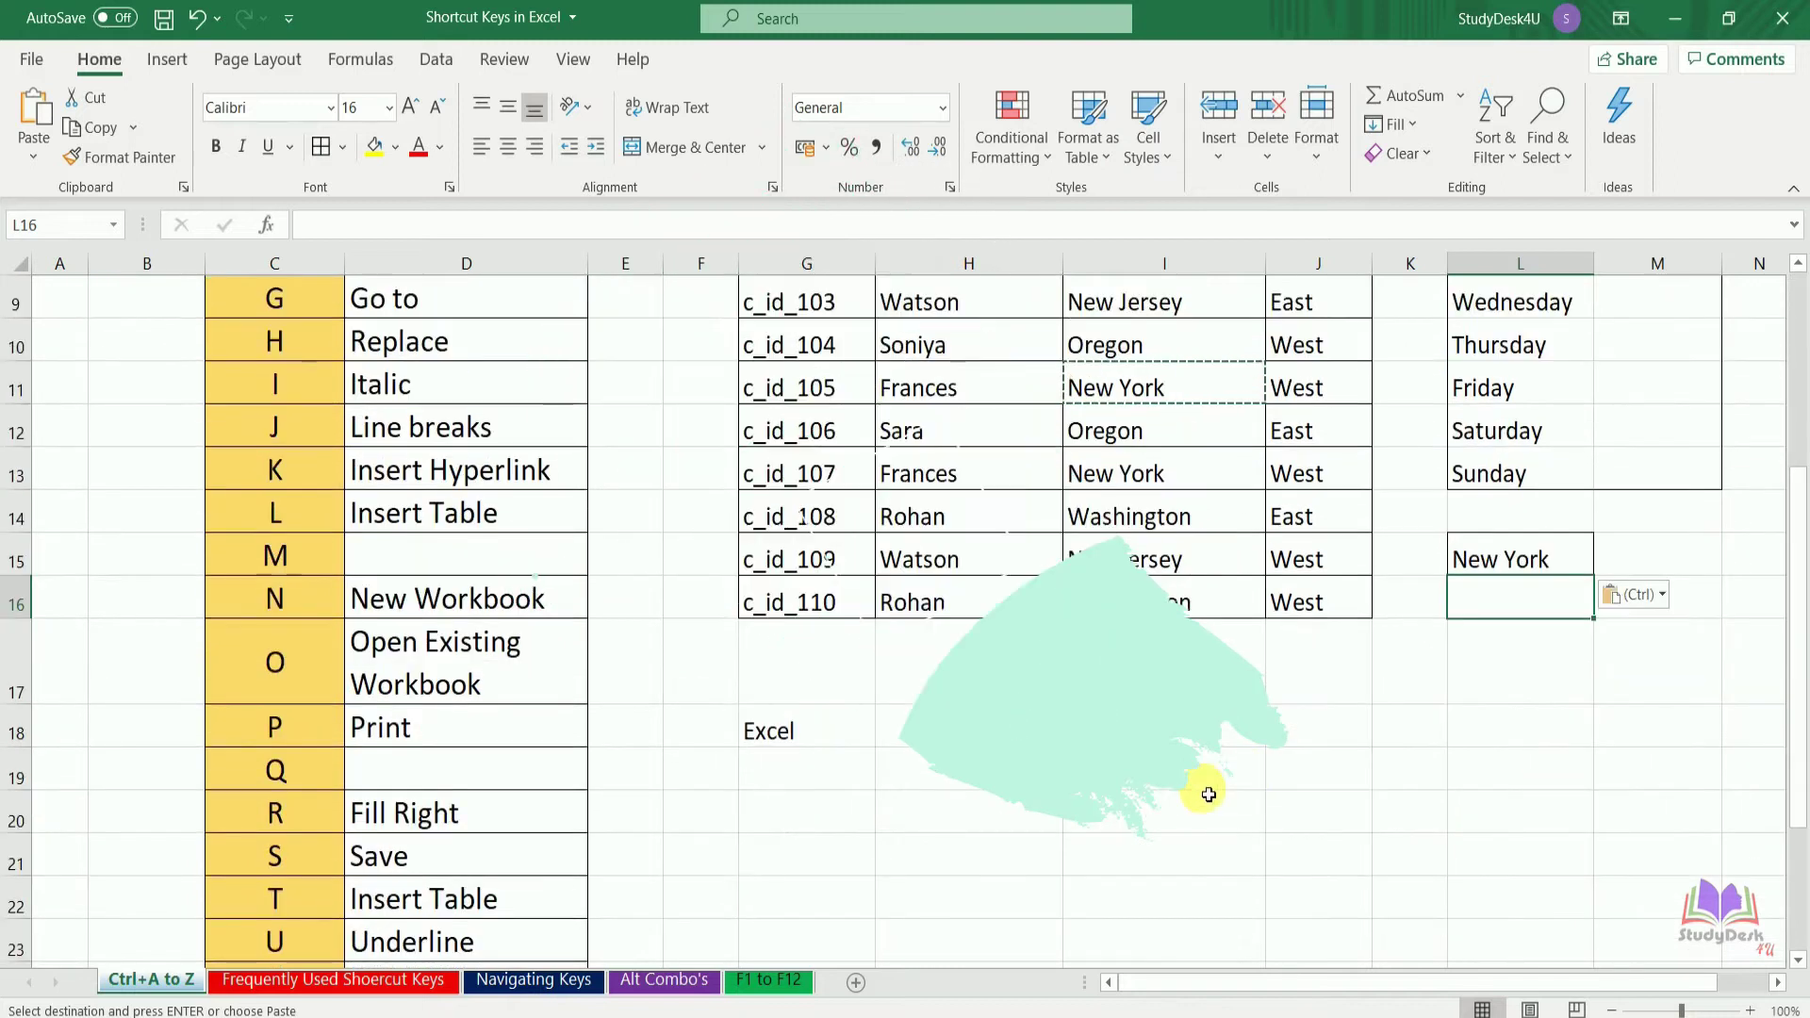
click(833, 784)
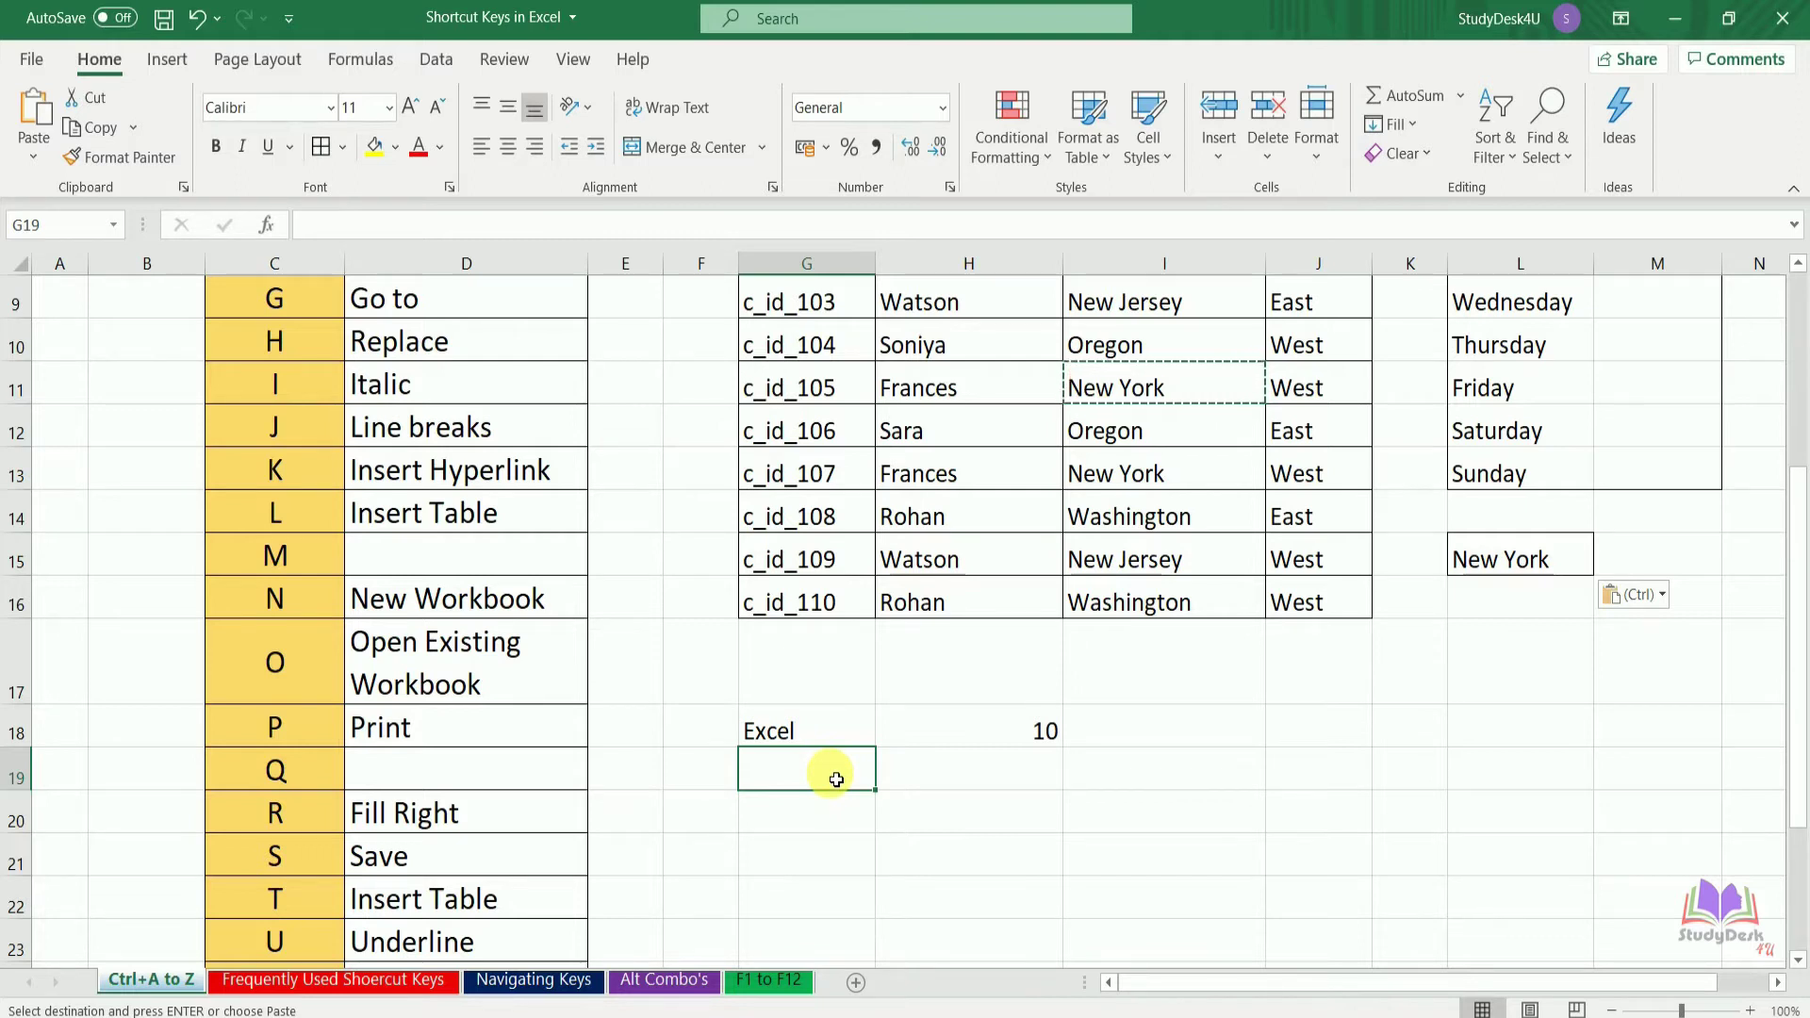
key(ctrl+d)
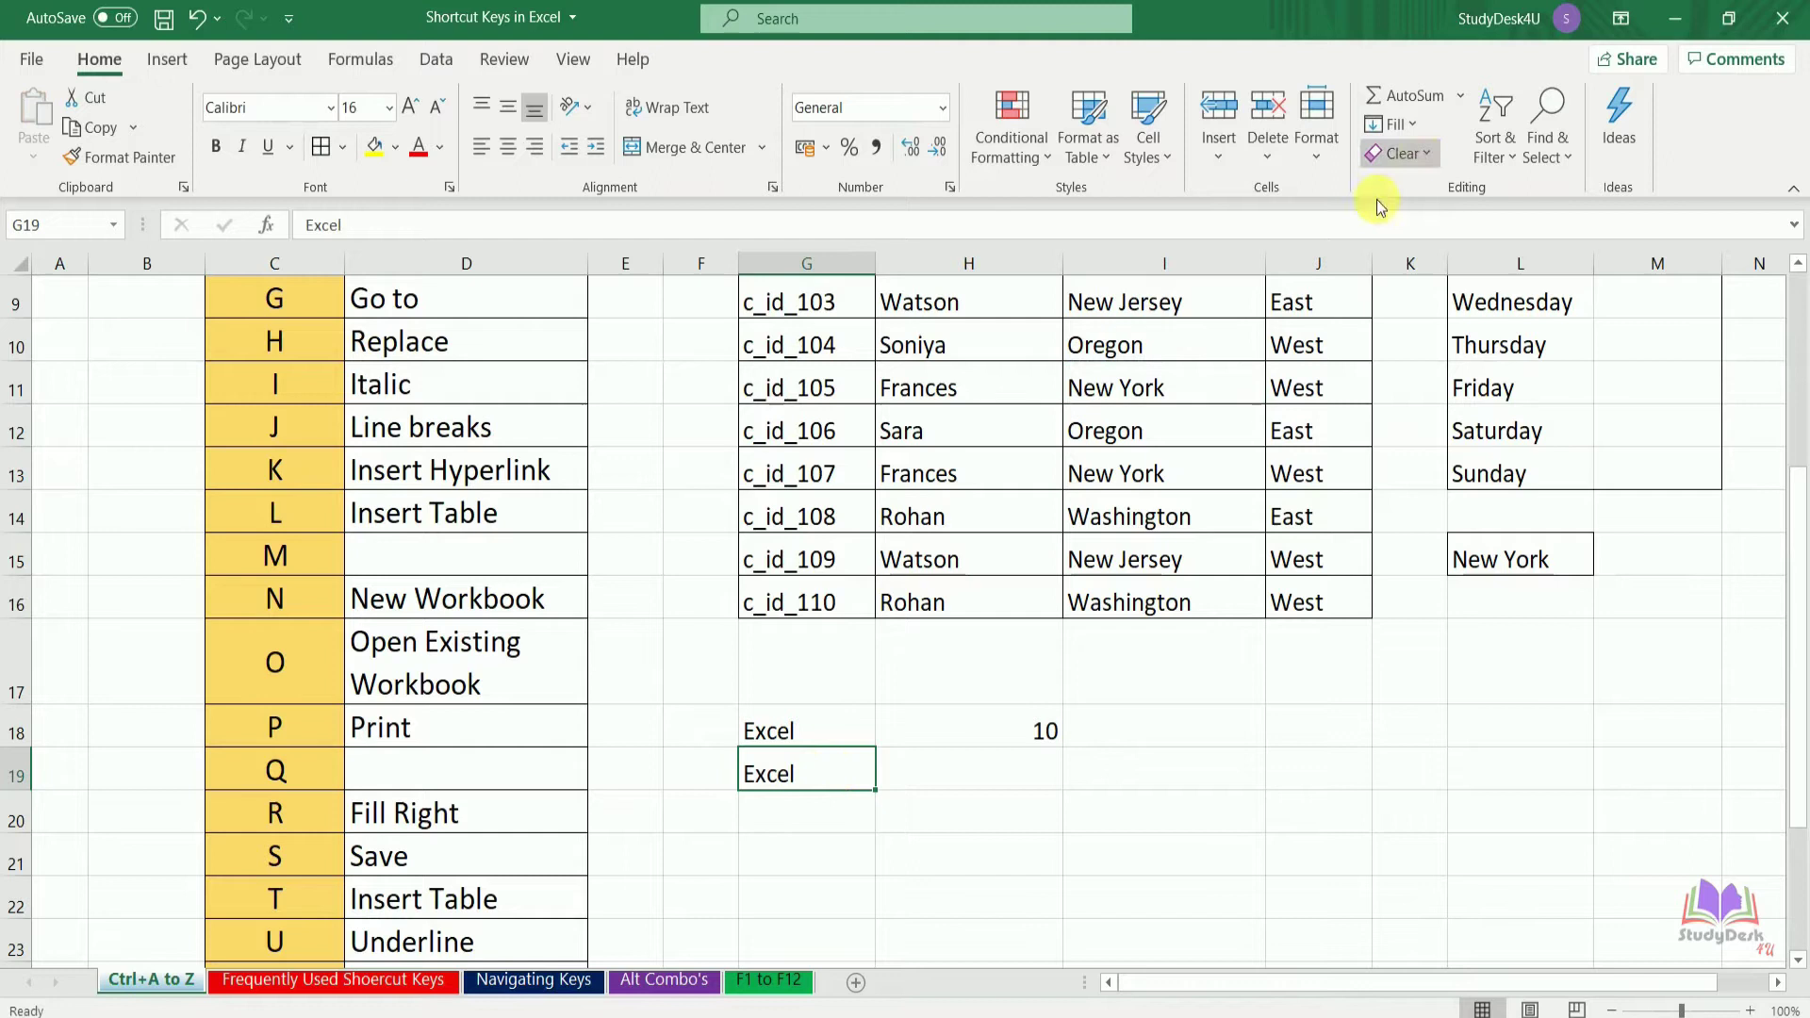
click(827, 821)
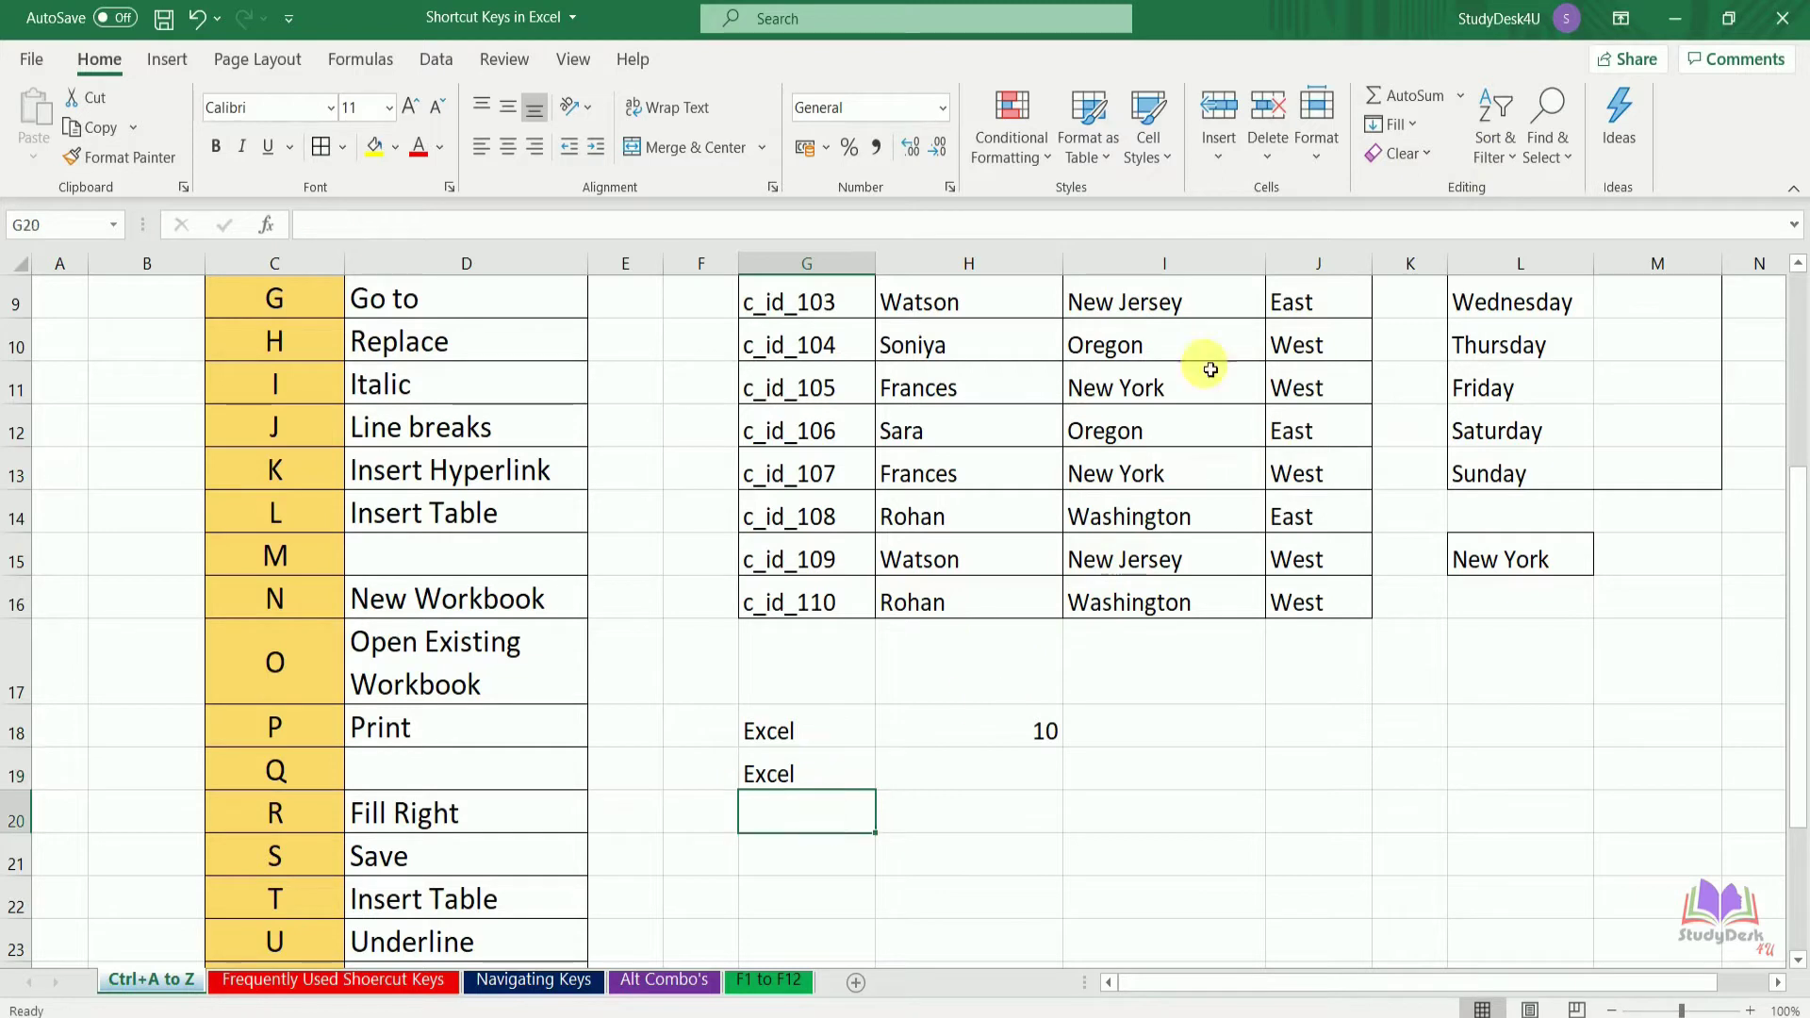
click(1412, 128)
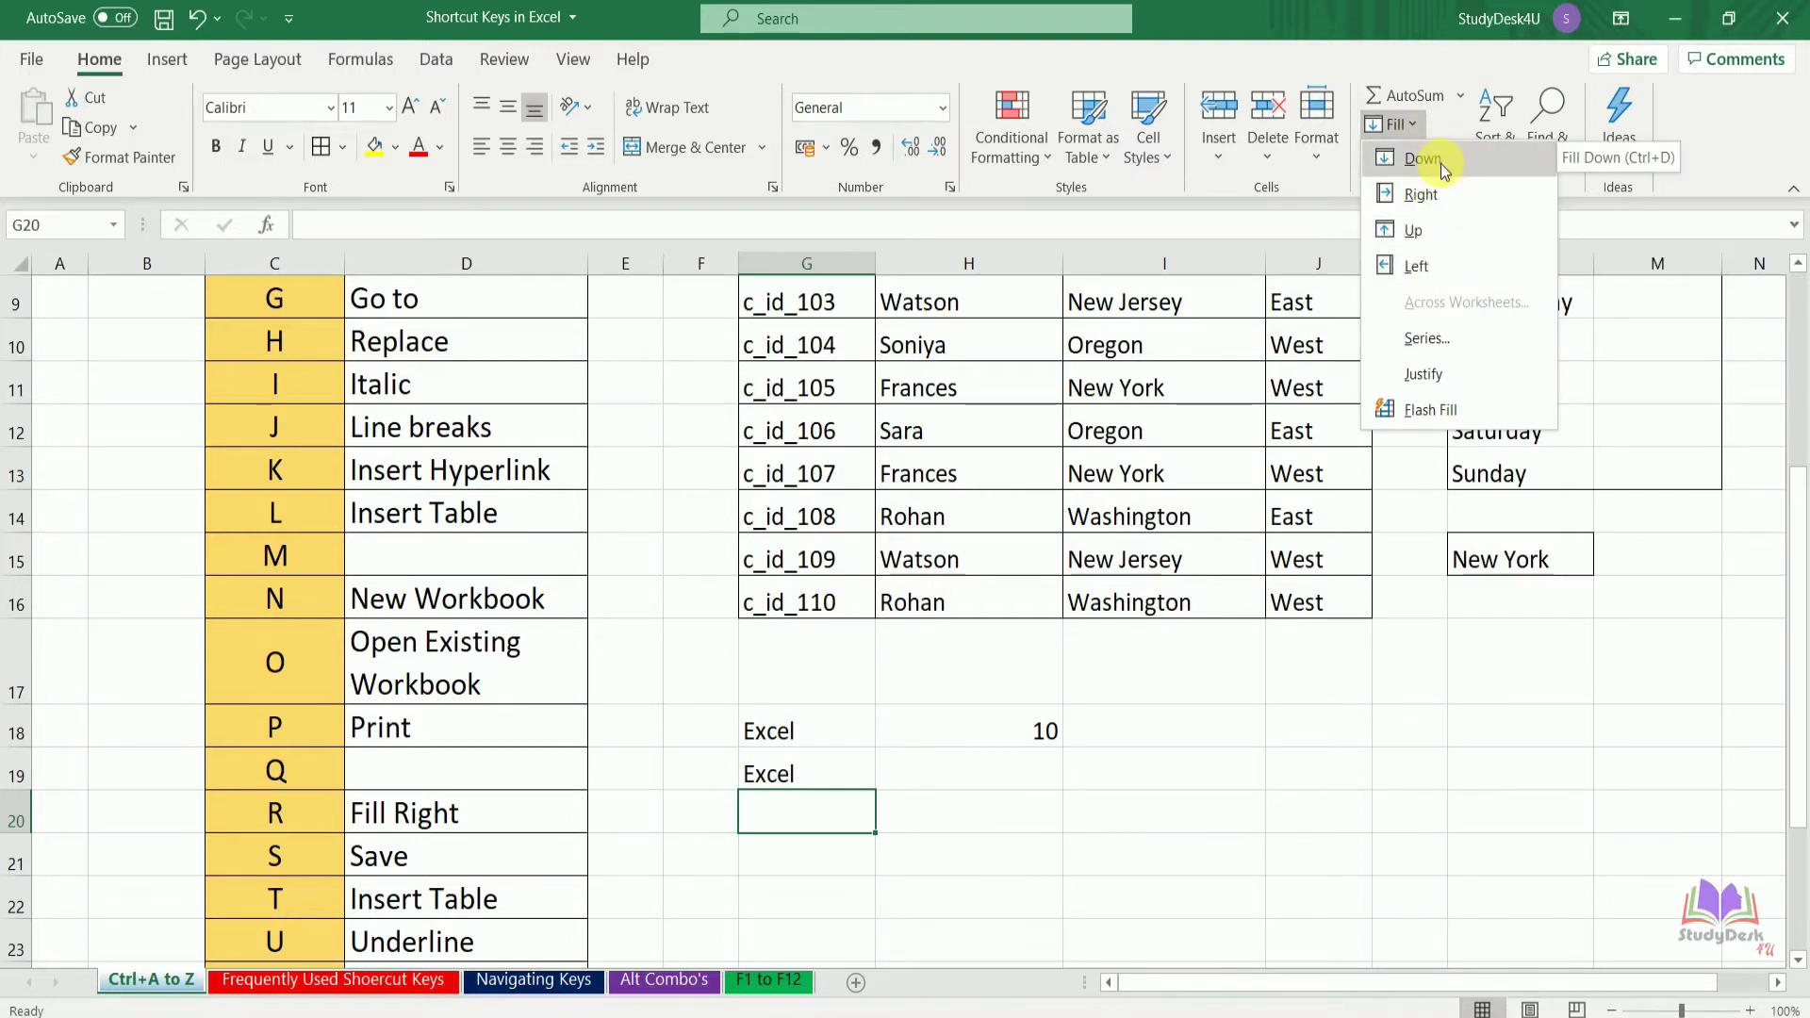
click(1441, 162)
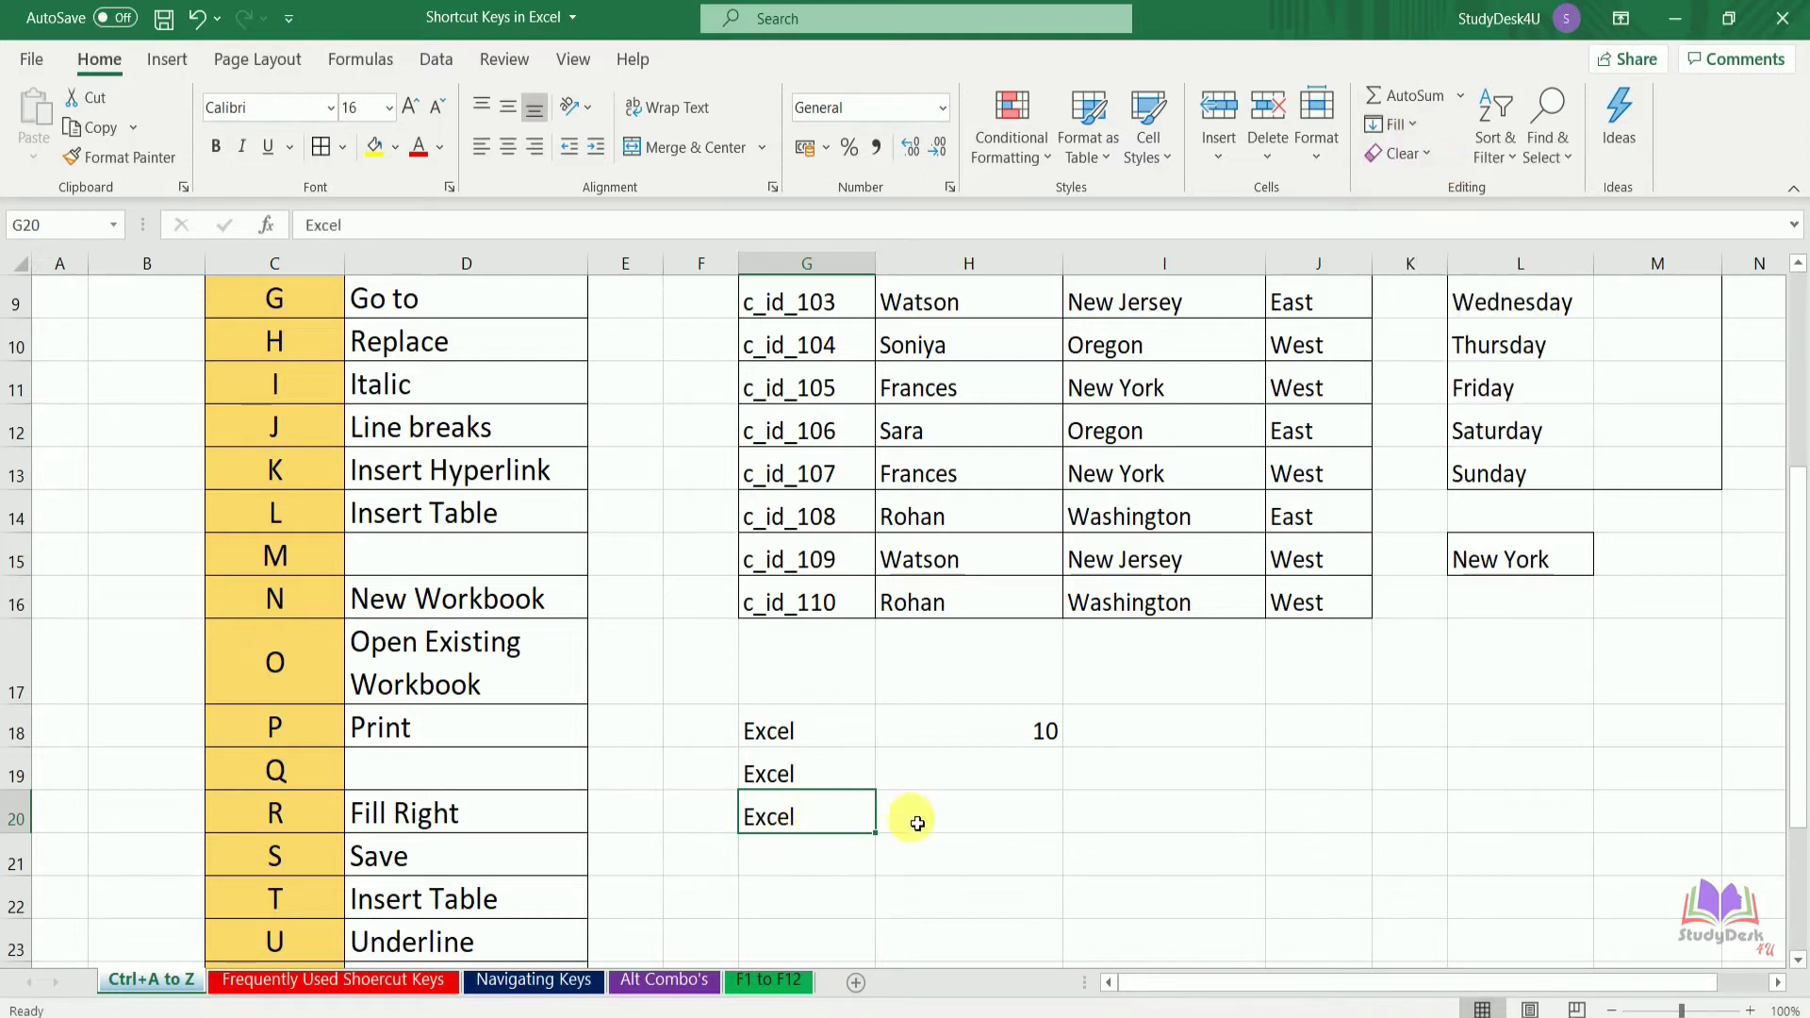
- Fill the last row of the customer table down into the empty cells G17:J17
click(821, 651)
mouse_move(821, 651)
mouse_down()
mouse_move(1159, 642)
mouse_move(1288, 659)
mouse_up()
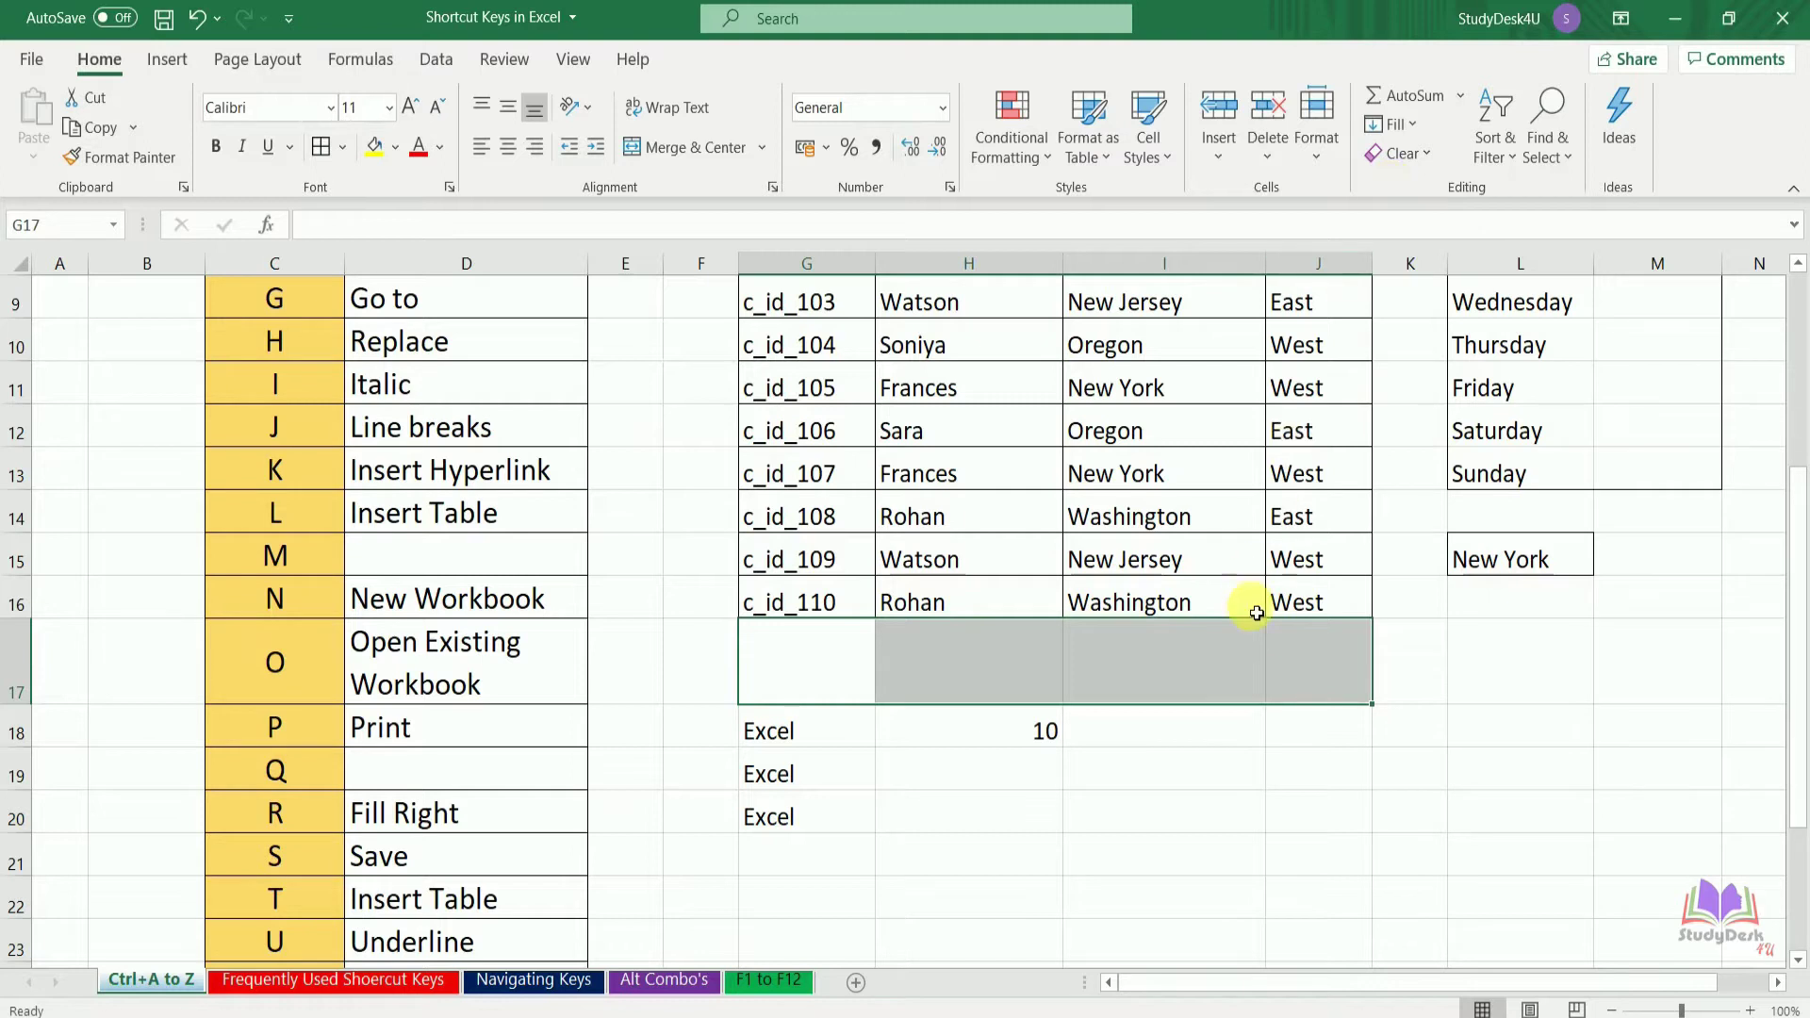
key(ctrl+d)
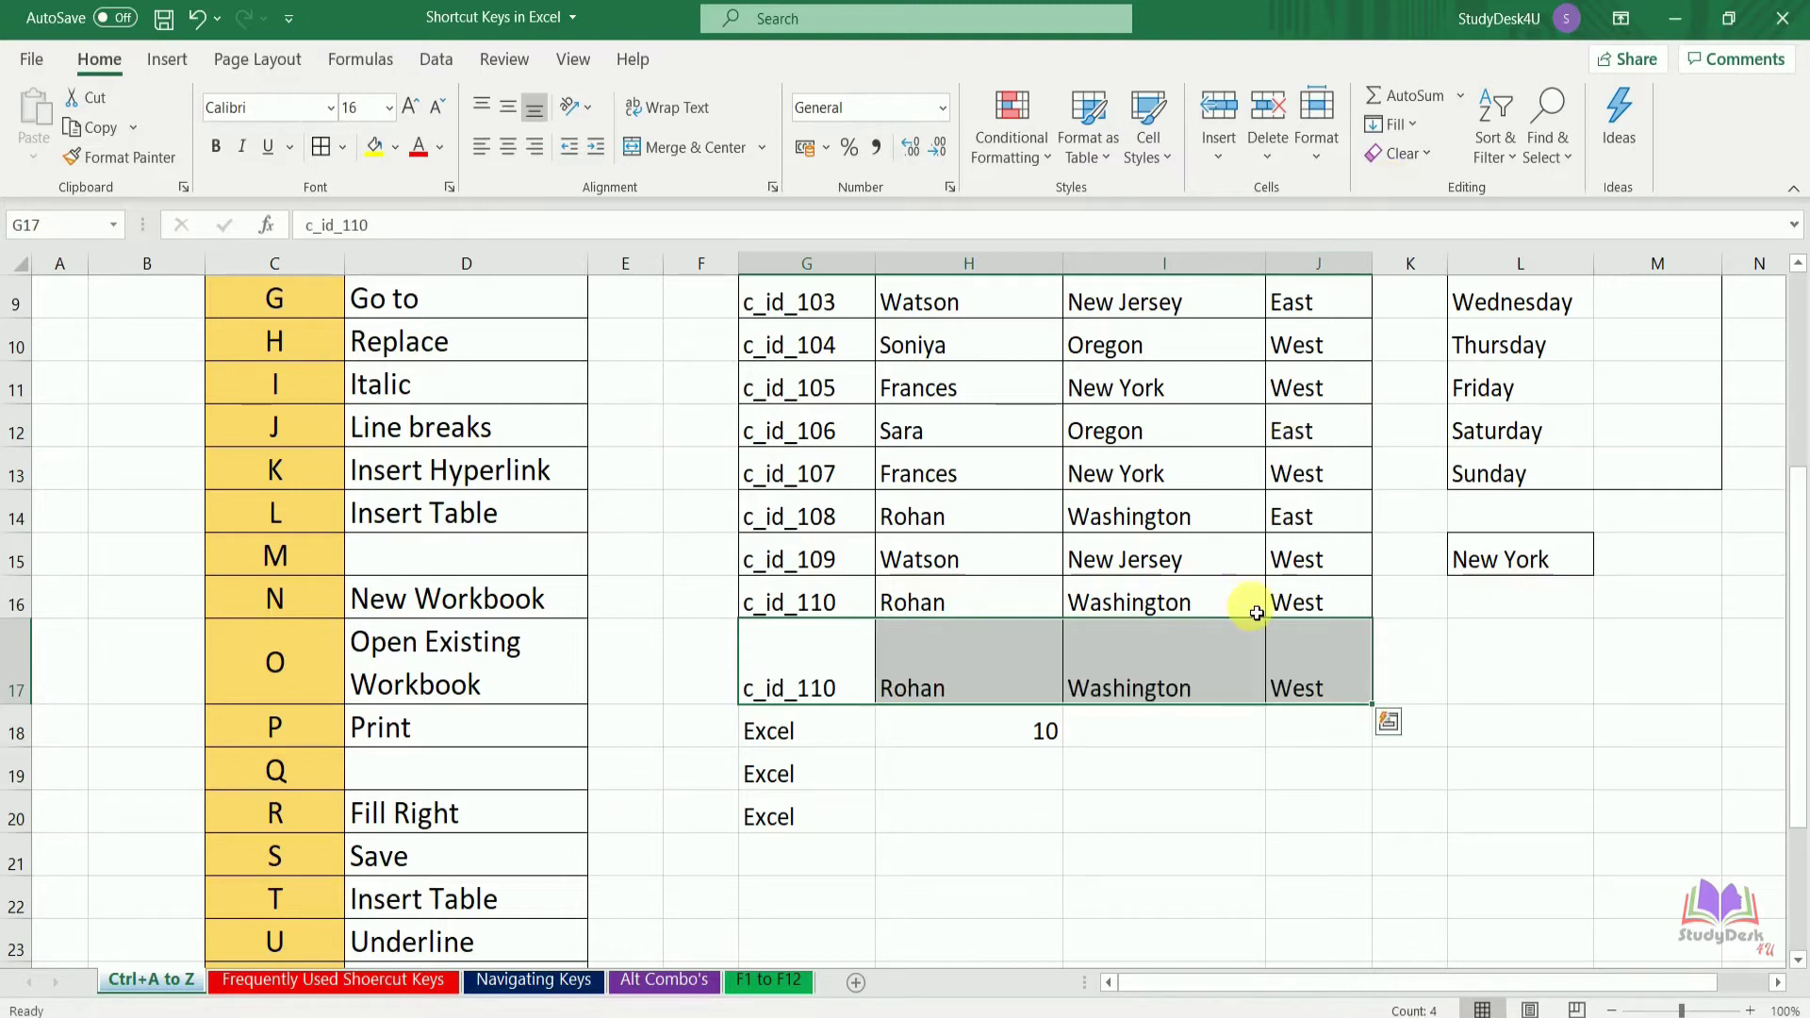
- Enter Mon beside Monday in the Day column, Flash Fill the remaining weekdays, and select the filled cells
drag(1794, 689, 1783, 509)
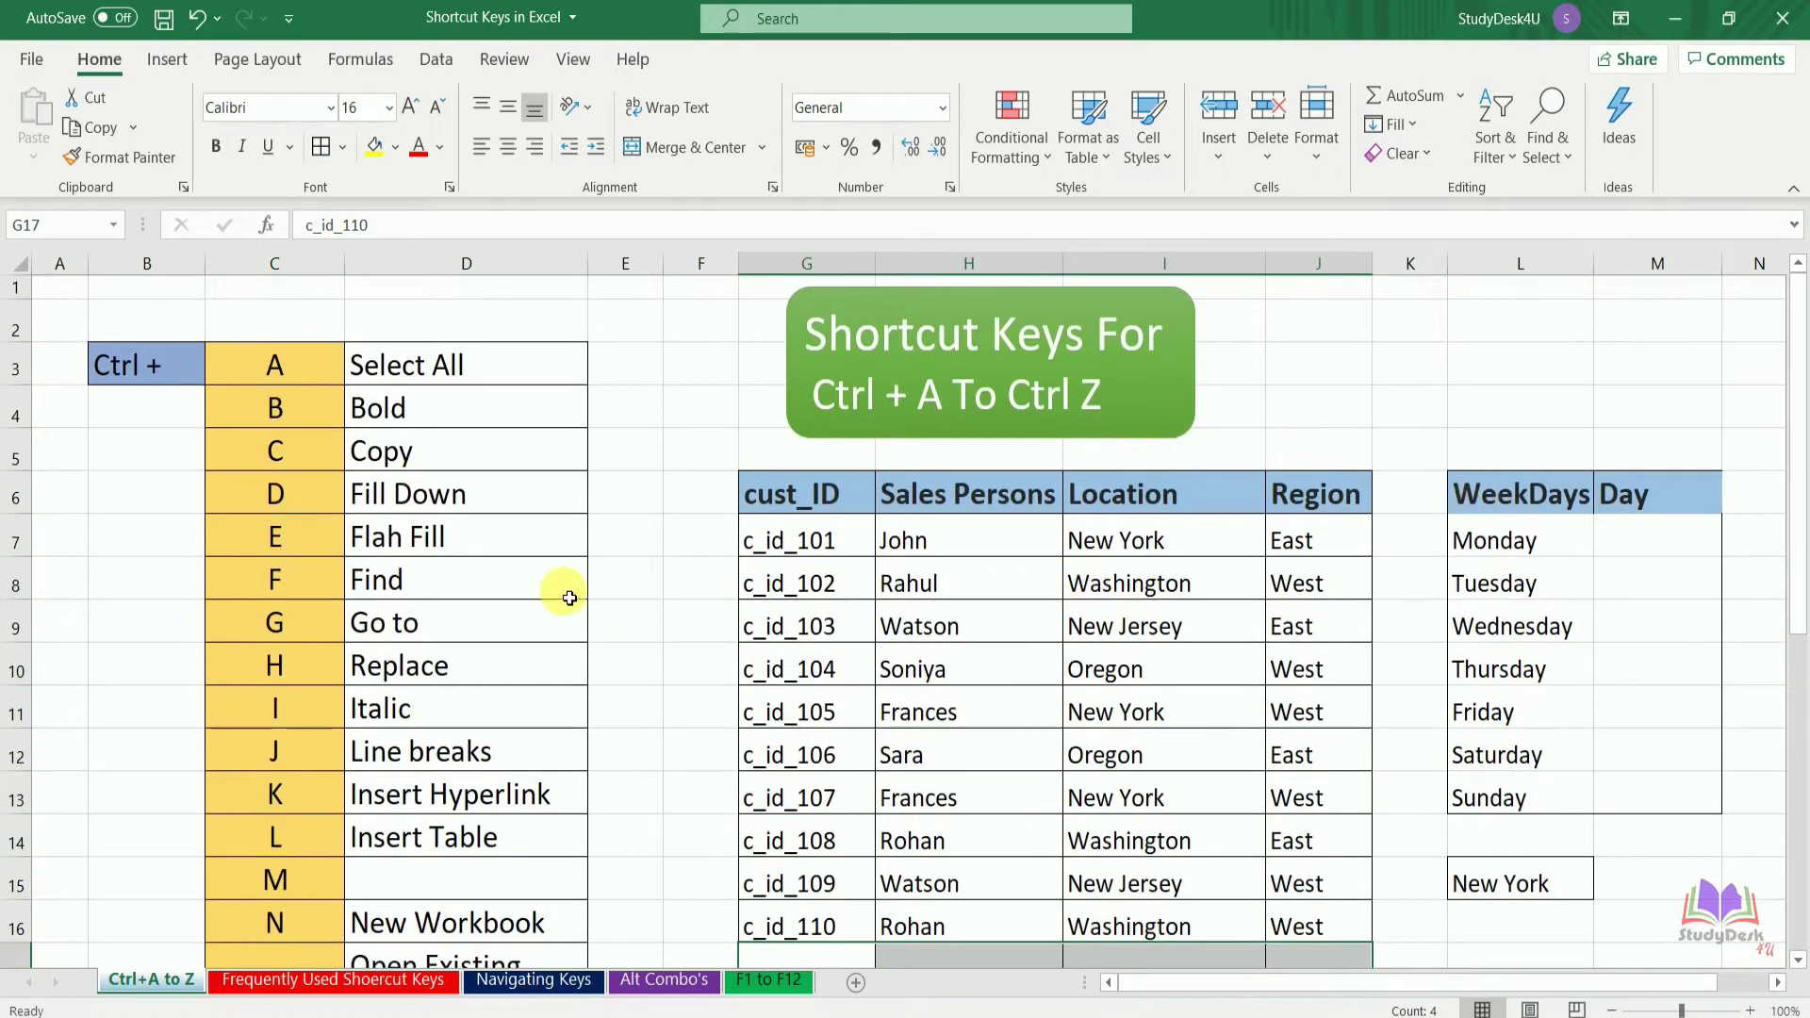
click(1651, 547)
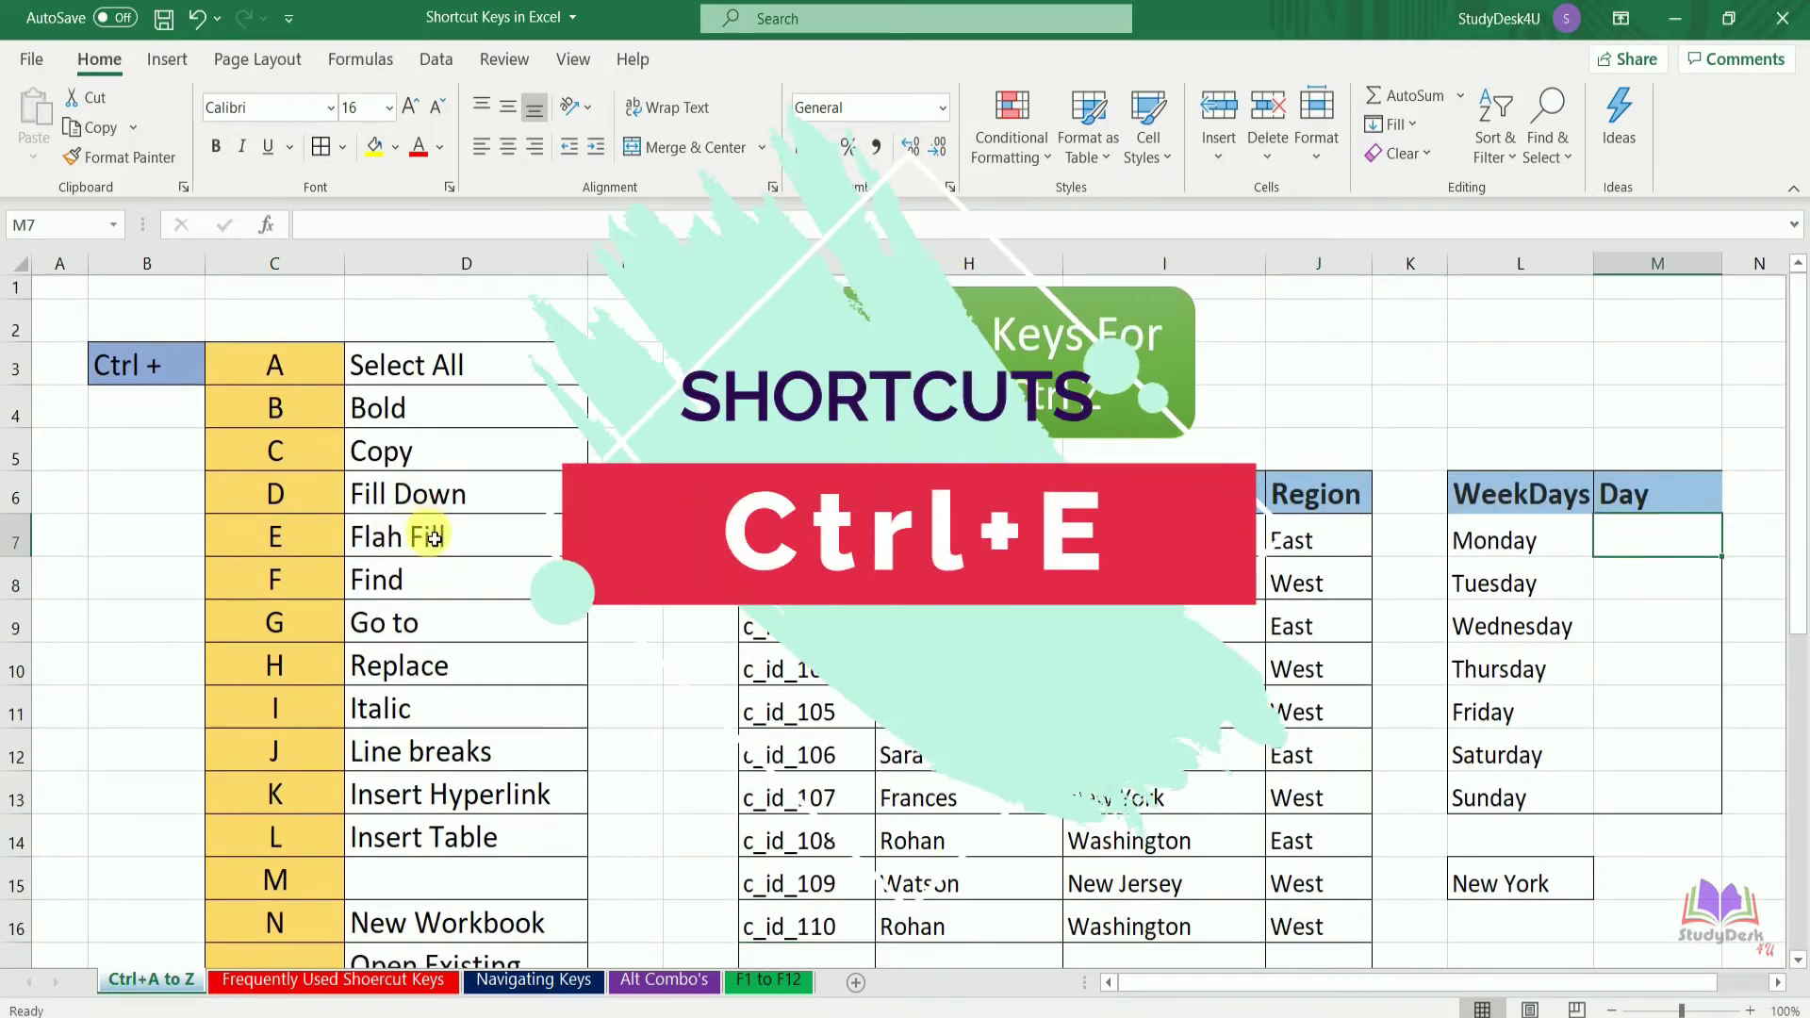
click(434, 540)
click(1639, 543)
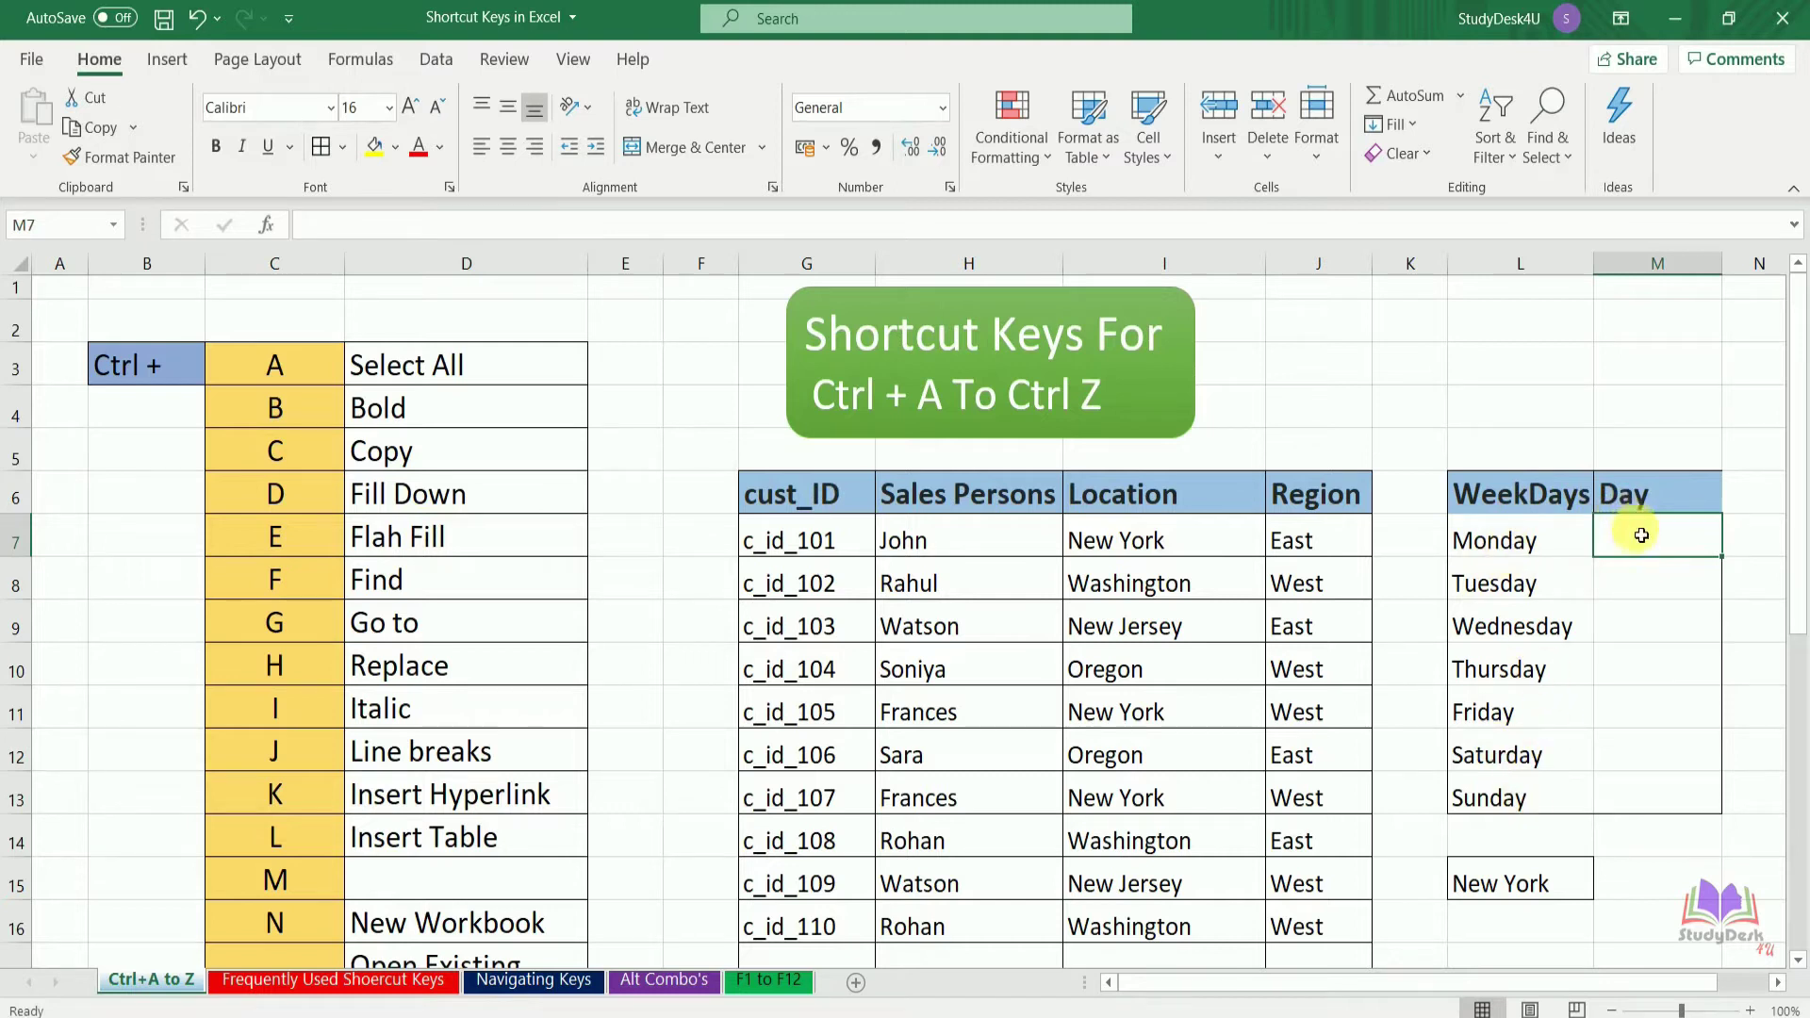
text(Mon)
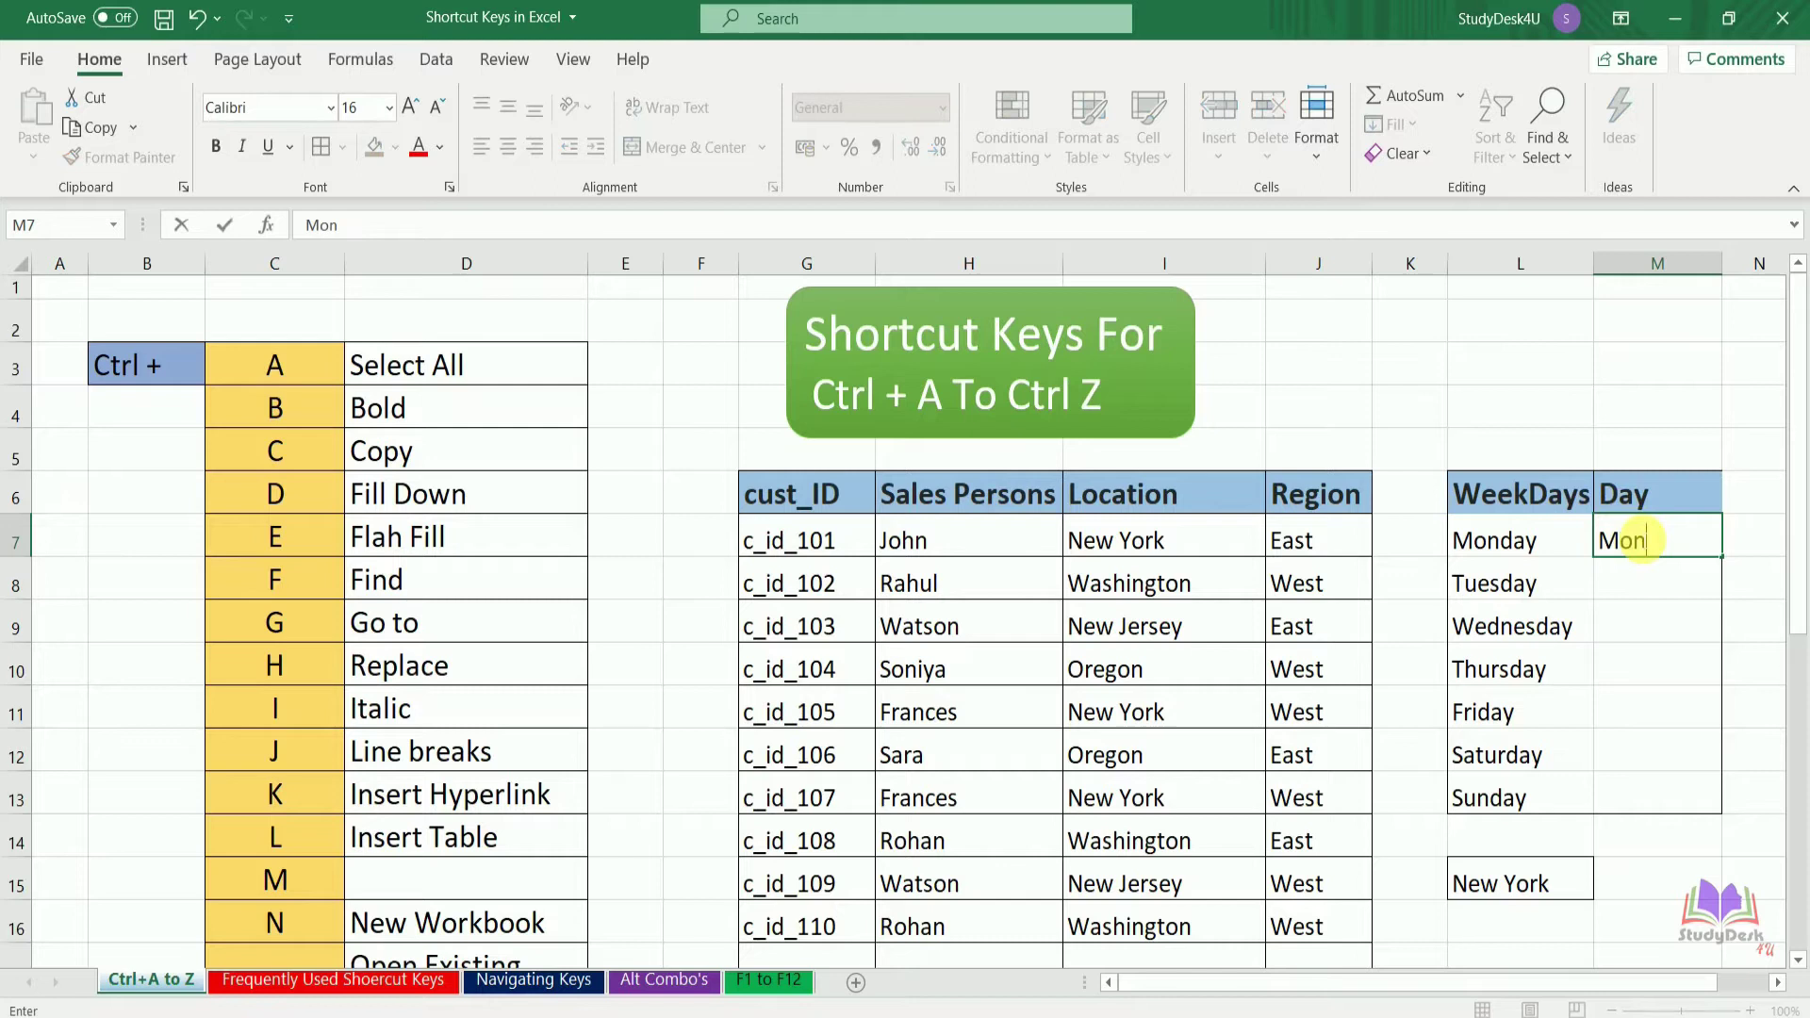
key(Return)
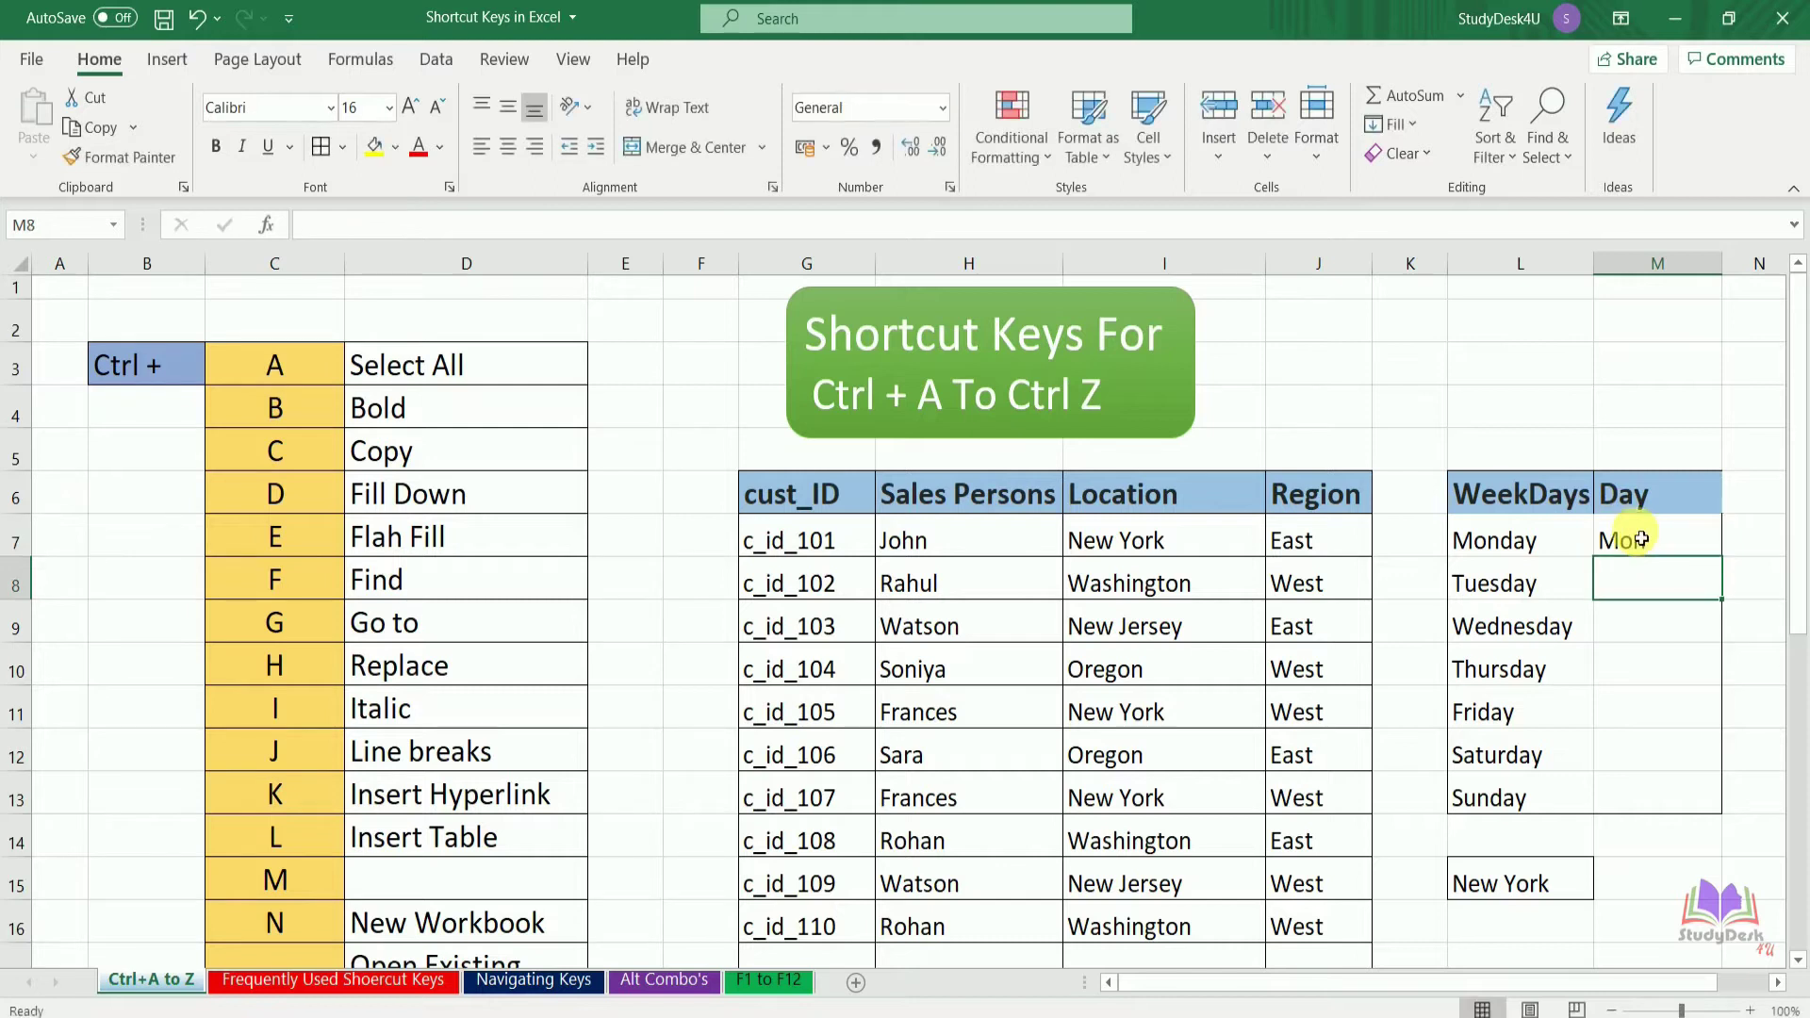
click(1641, 539)
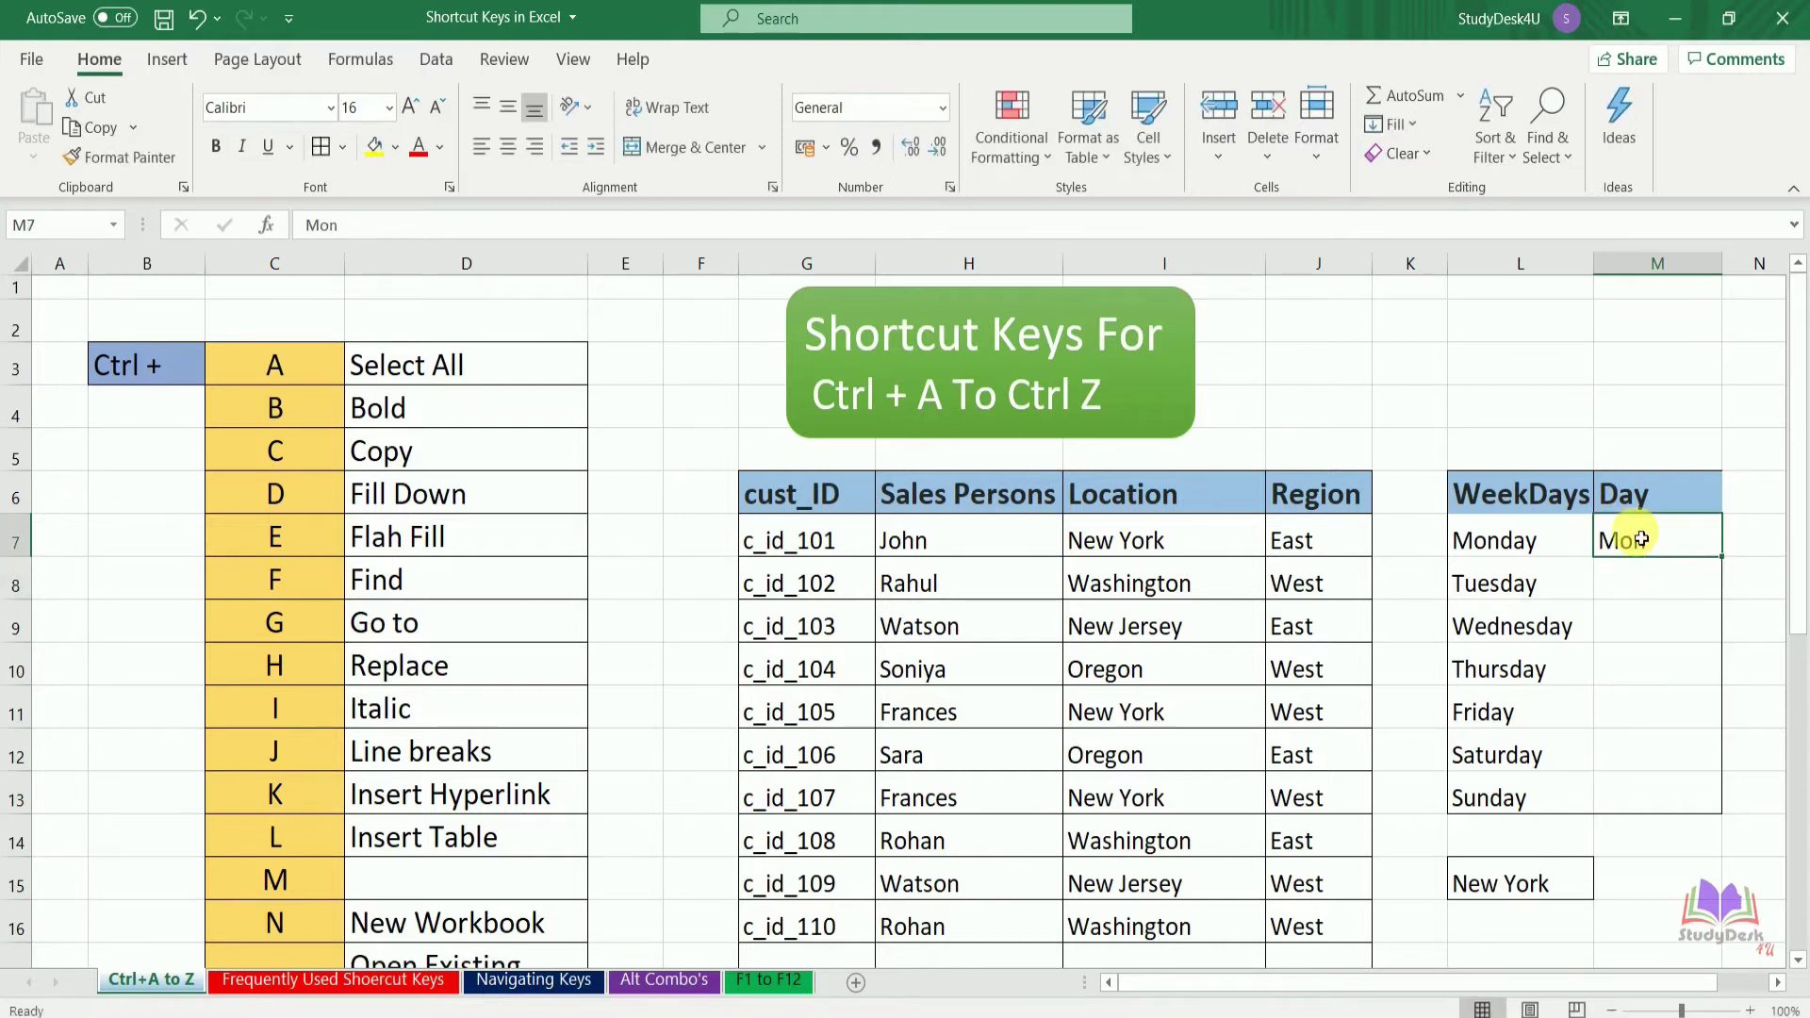
key(Return)
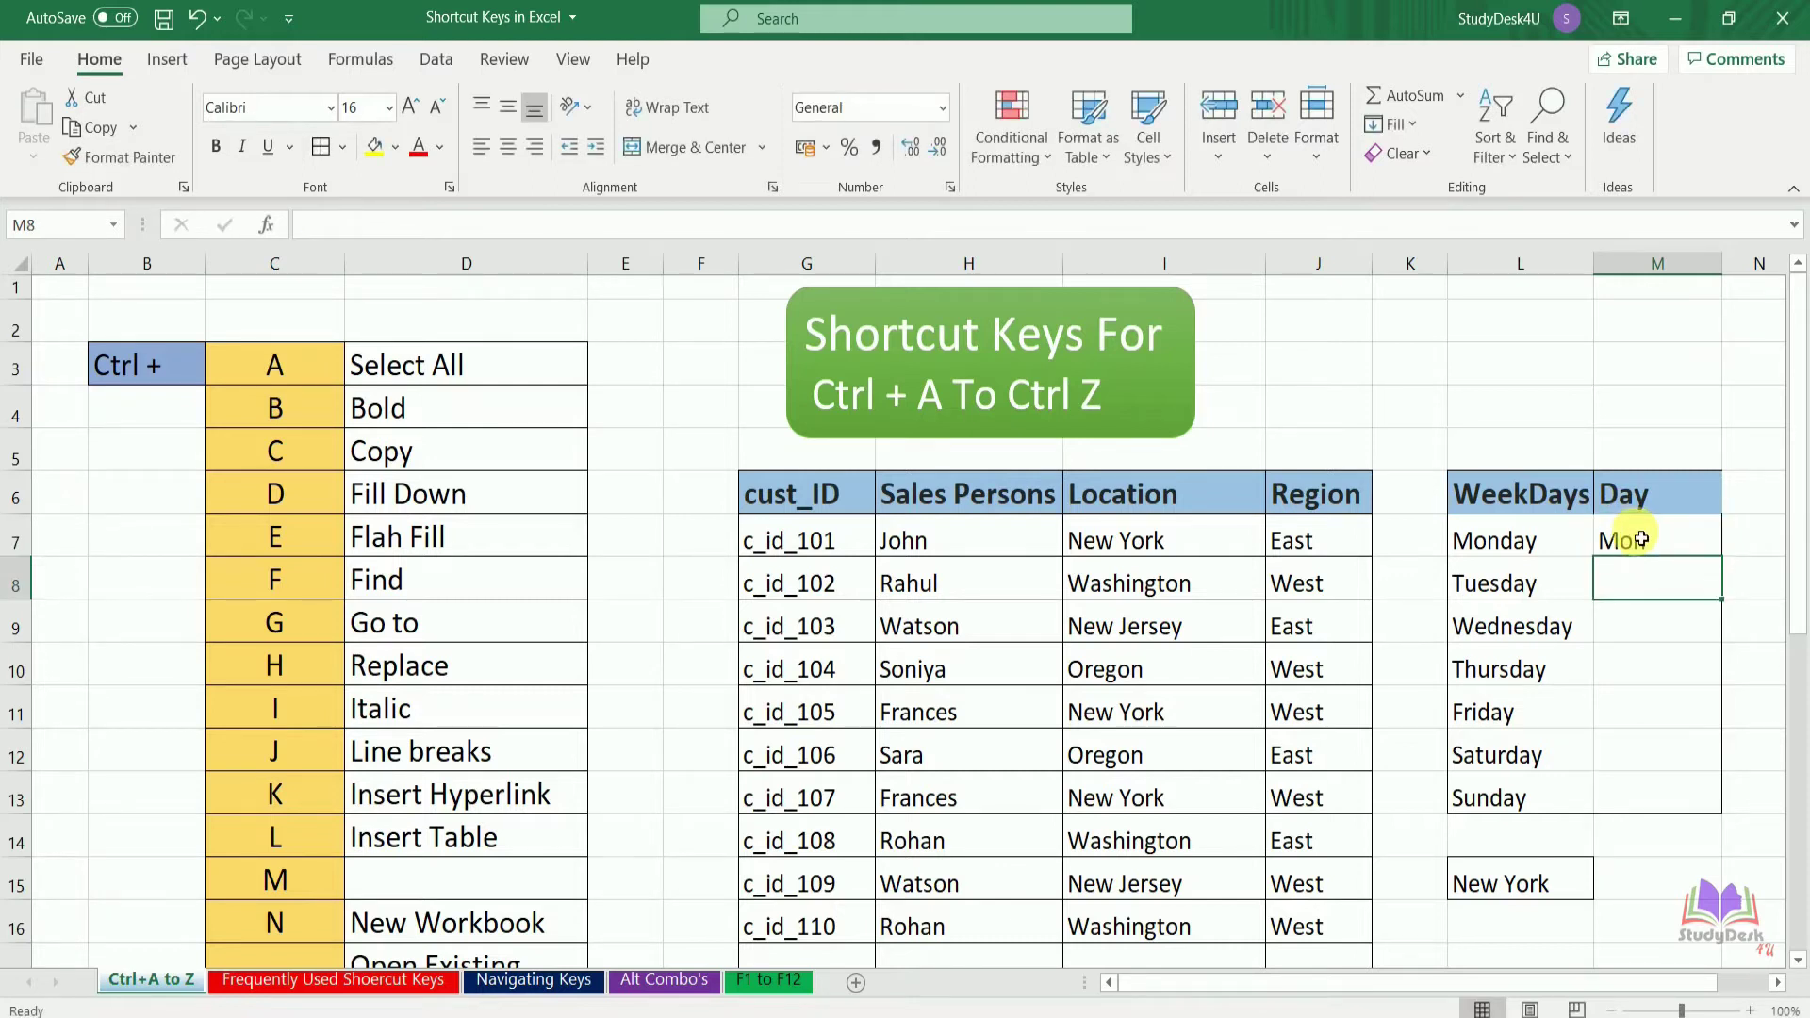
key(ctrl+e)
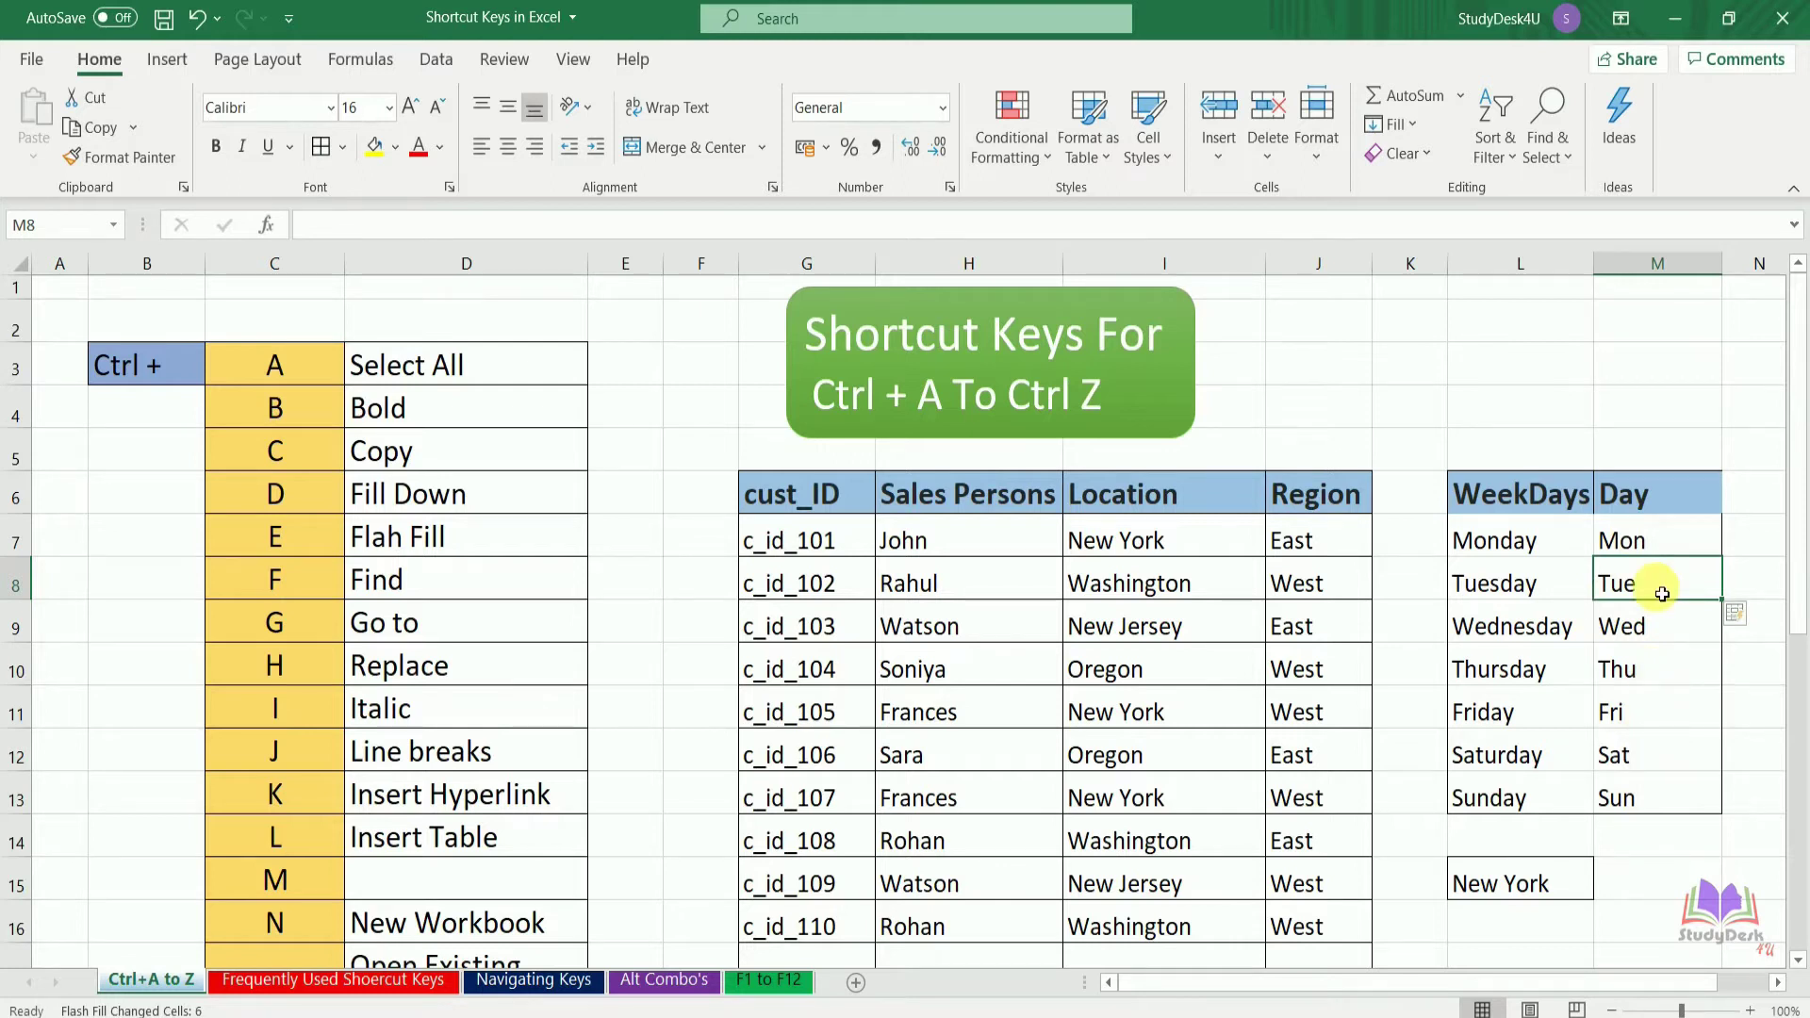
drag(1661, 593, 1661, 806)
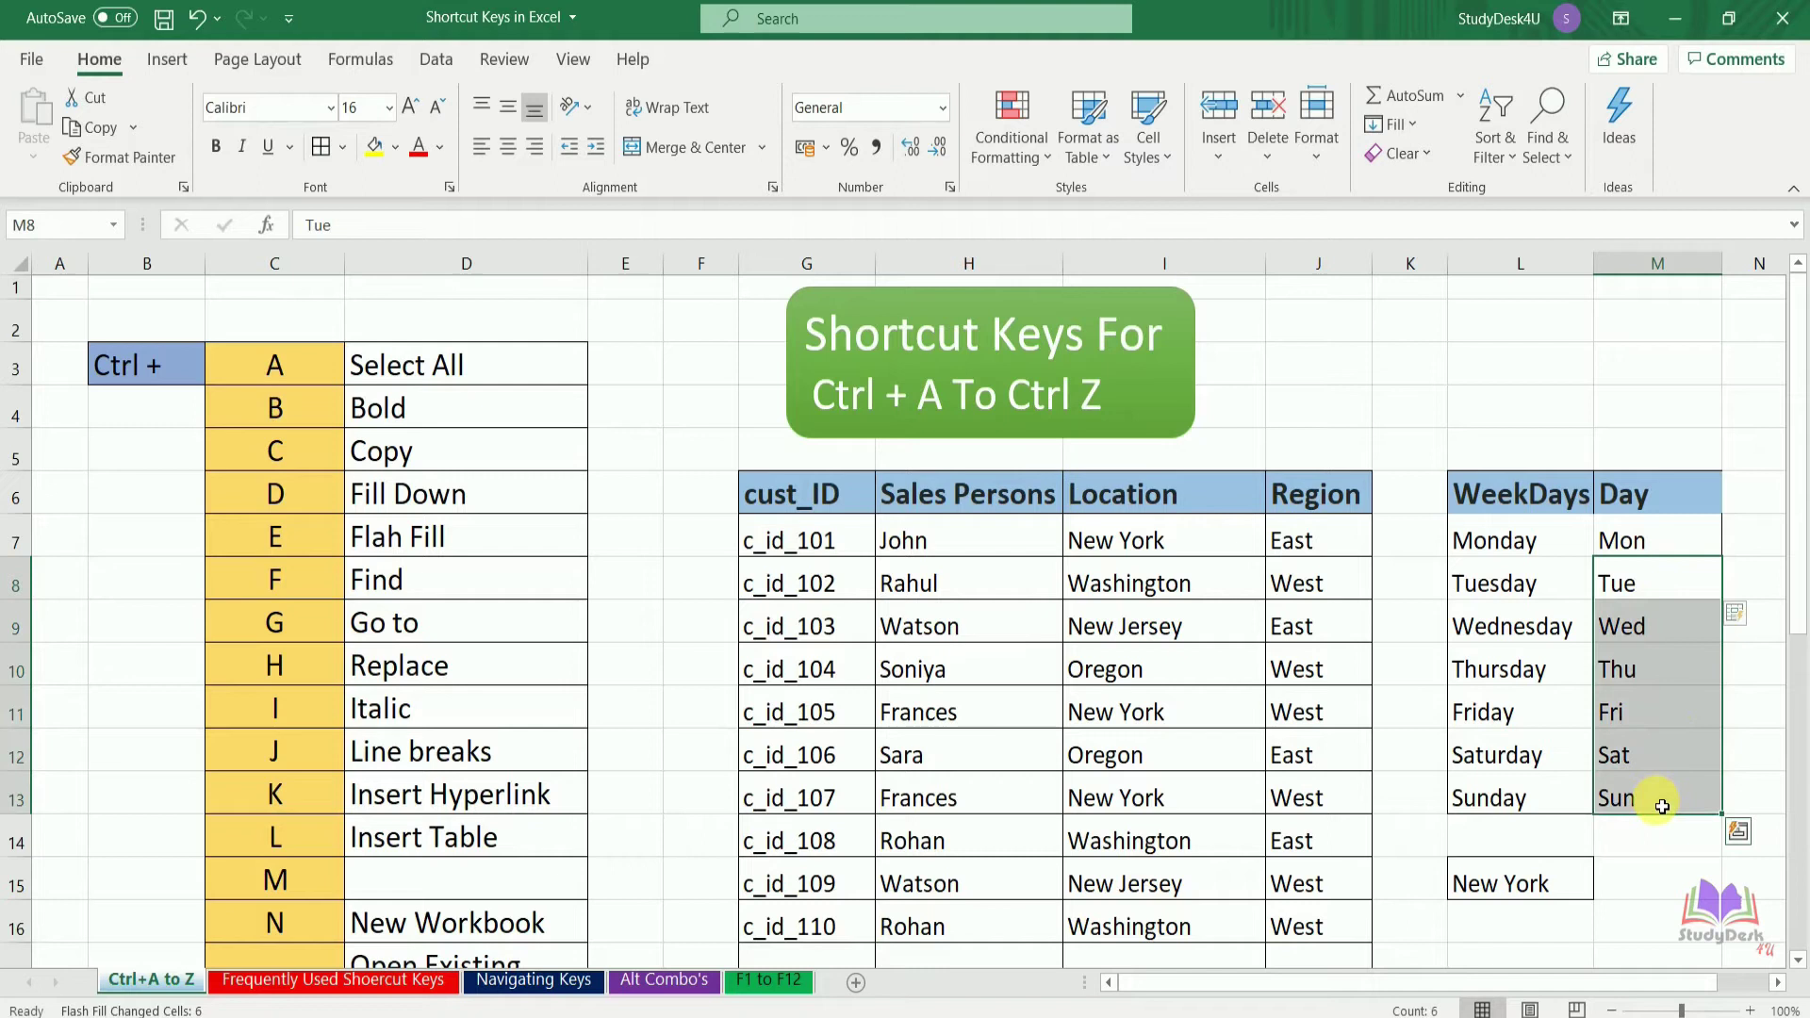
- Undo the Flash Fill and clear the sample entry in cell M7
key(ctrl+z)
click(1669, 554)
key(Delete)
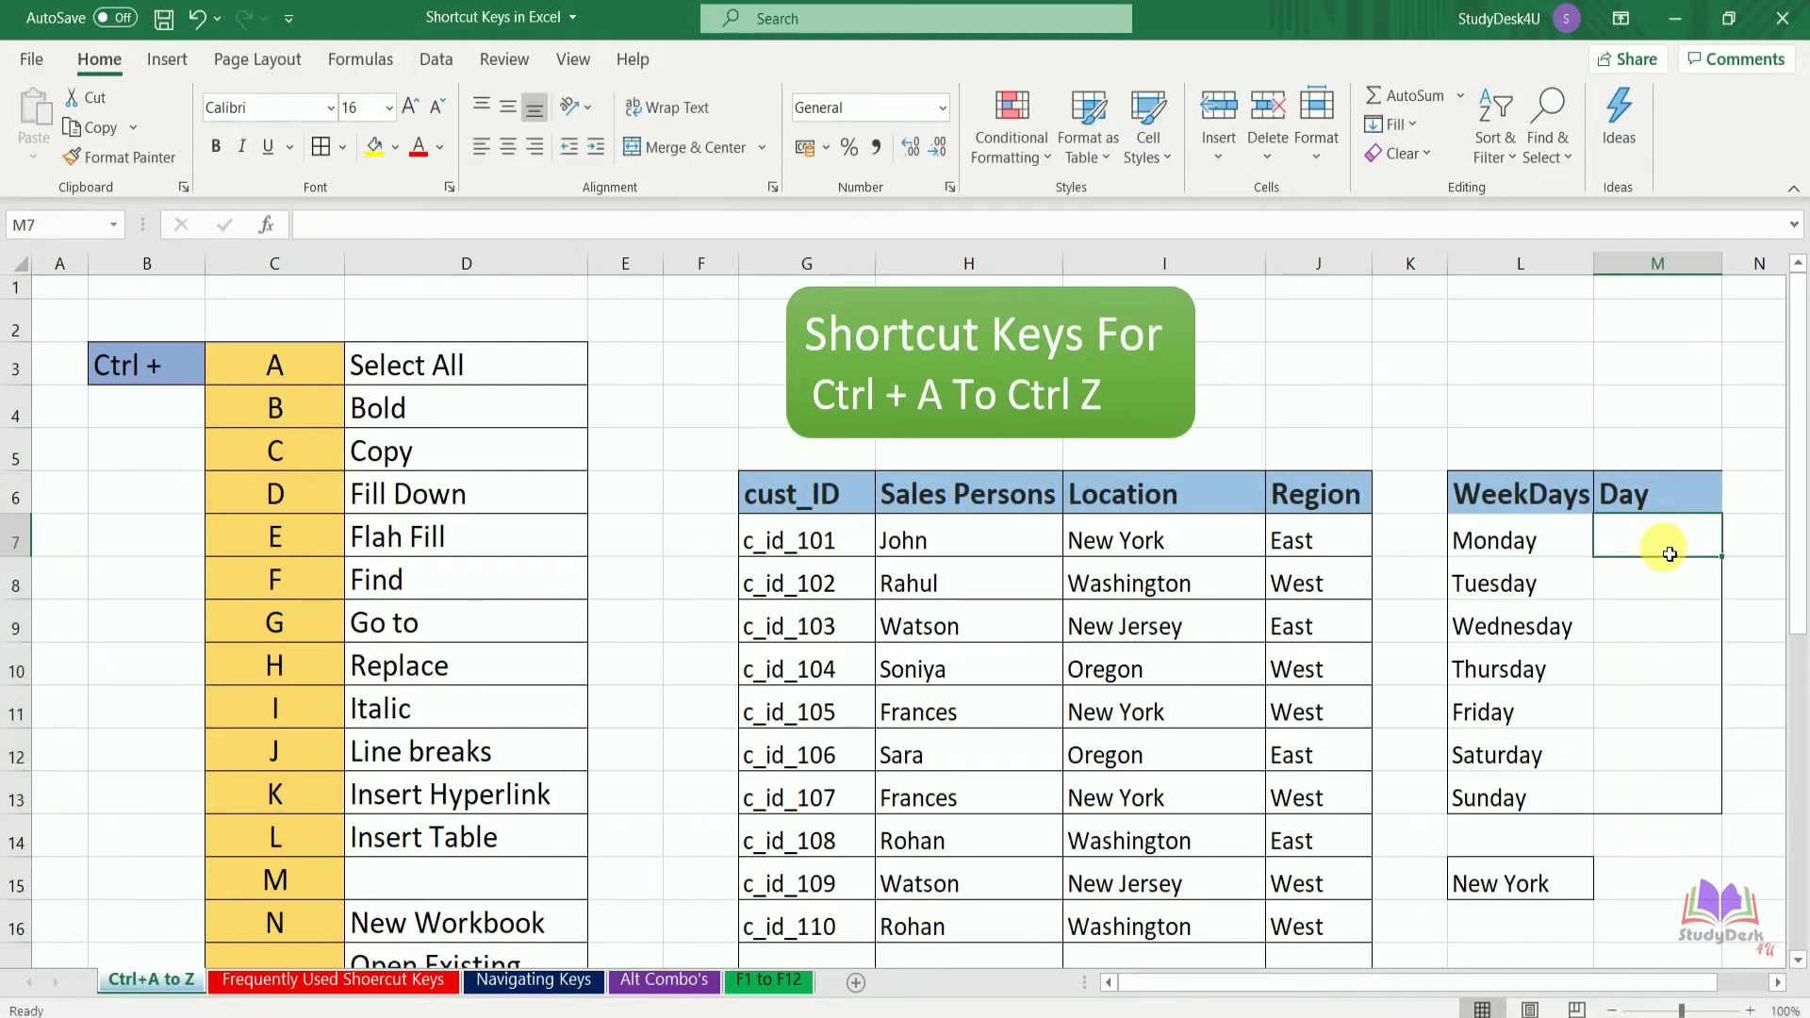
- Enter day beside Monday in cell M7 and Flash Fill the rest of the Day column
text(day)
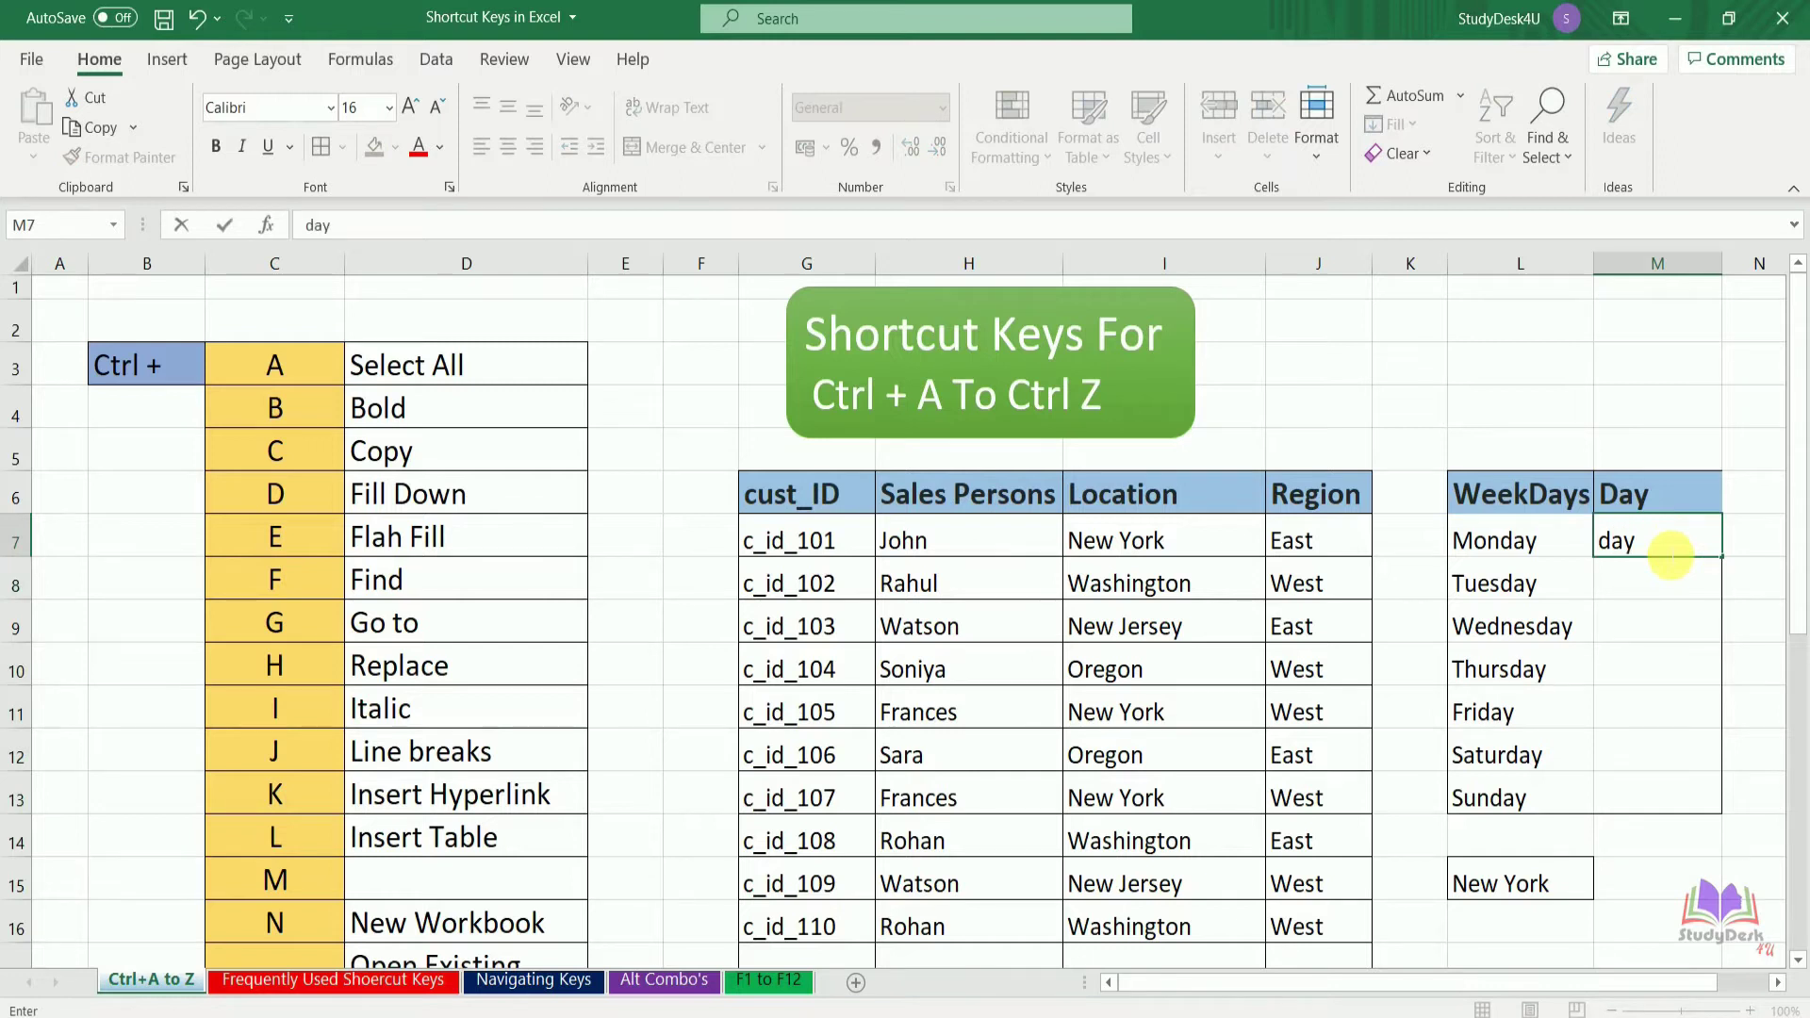
key(Return)
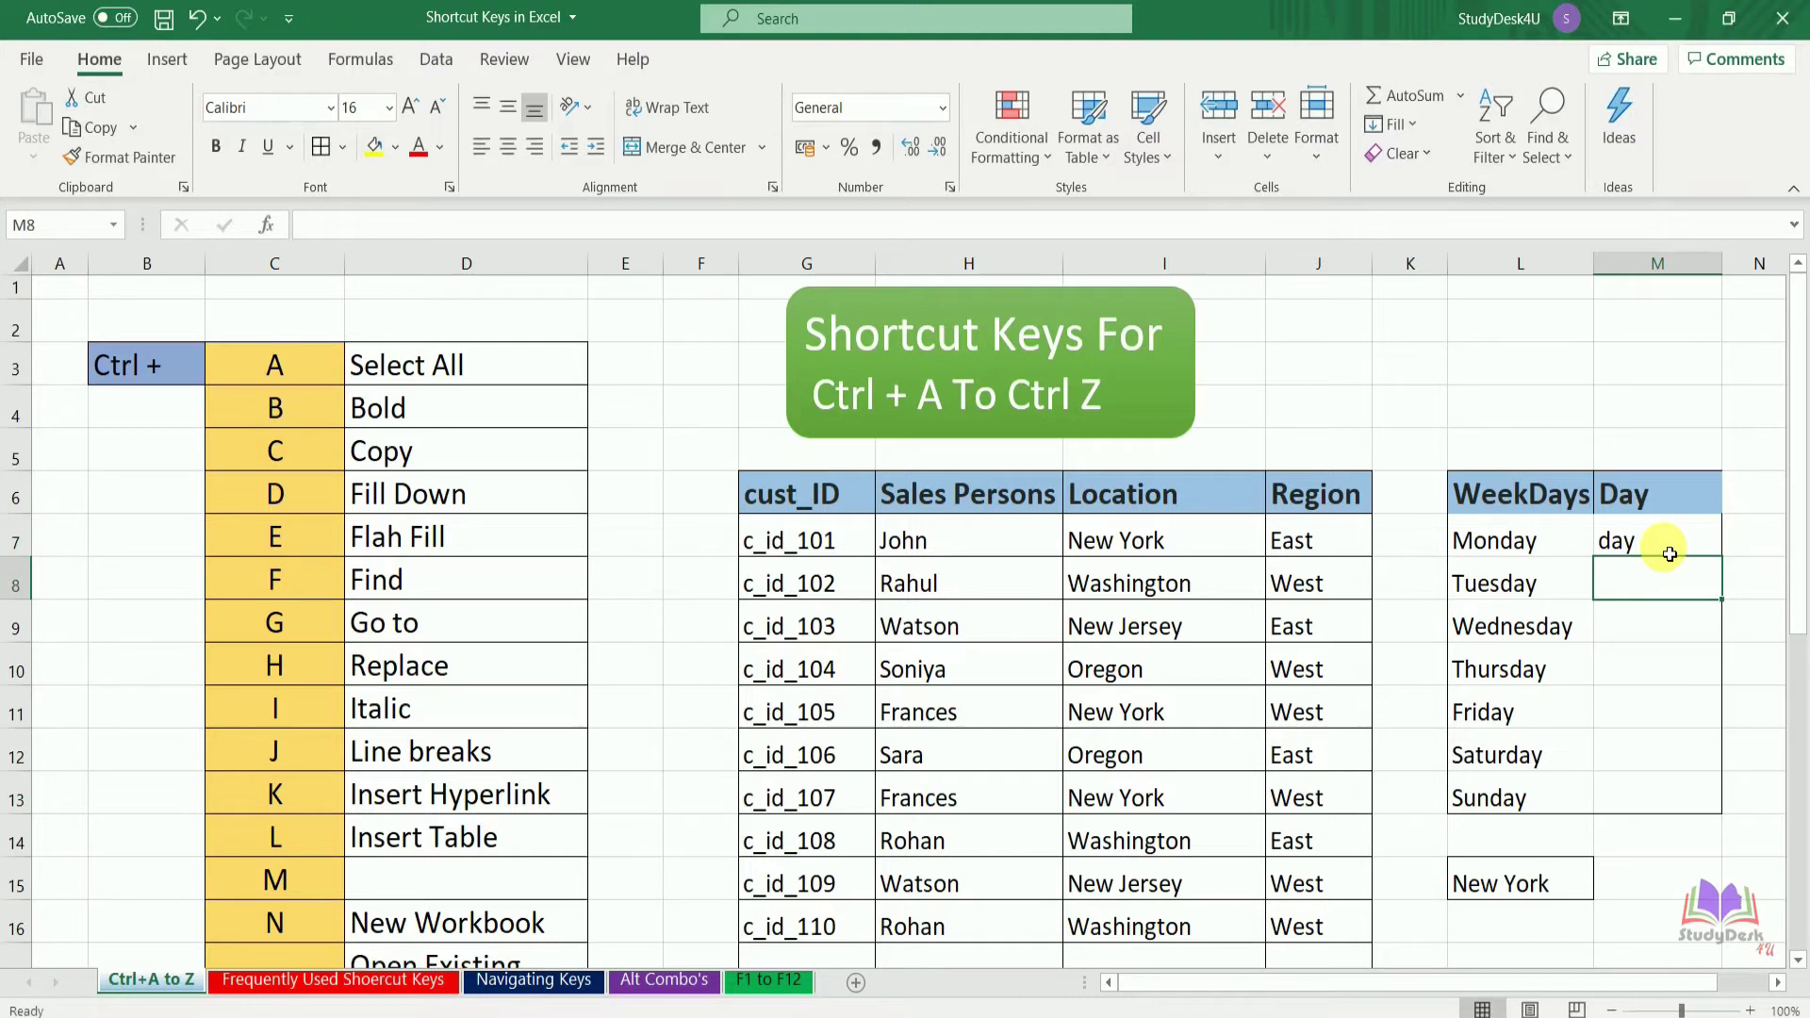
key(ctrl+e)
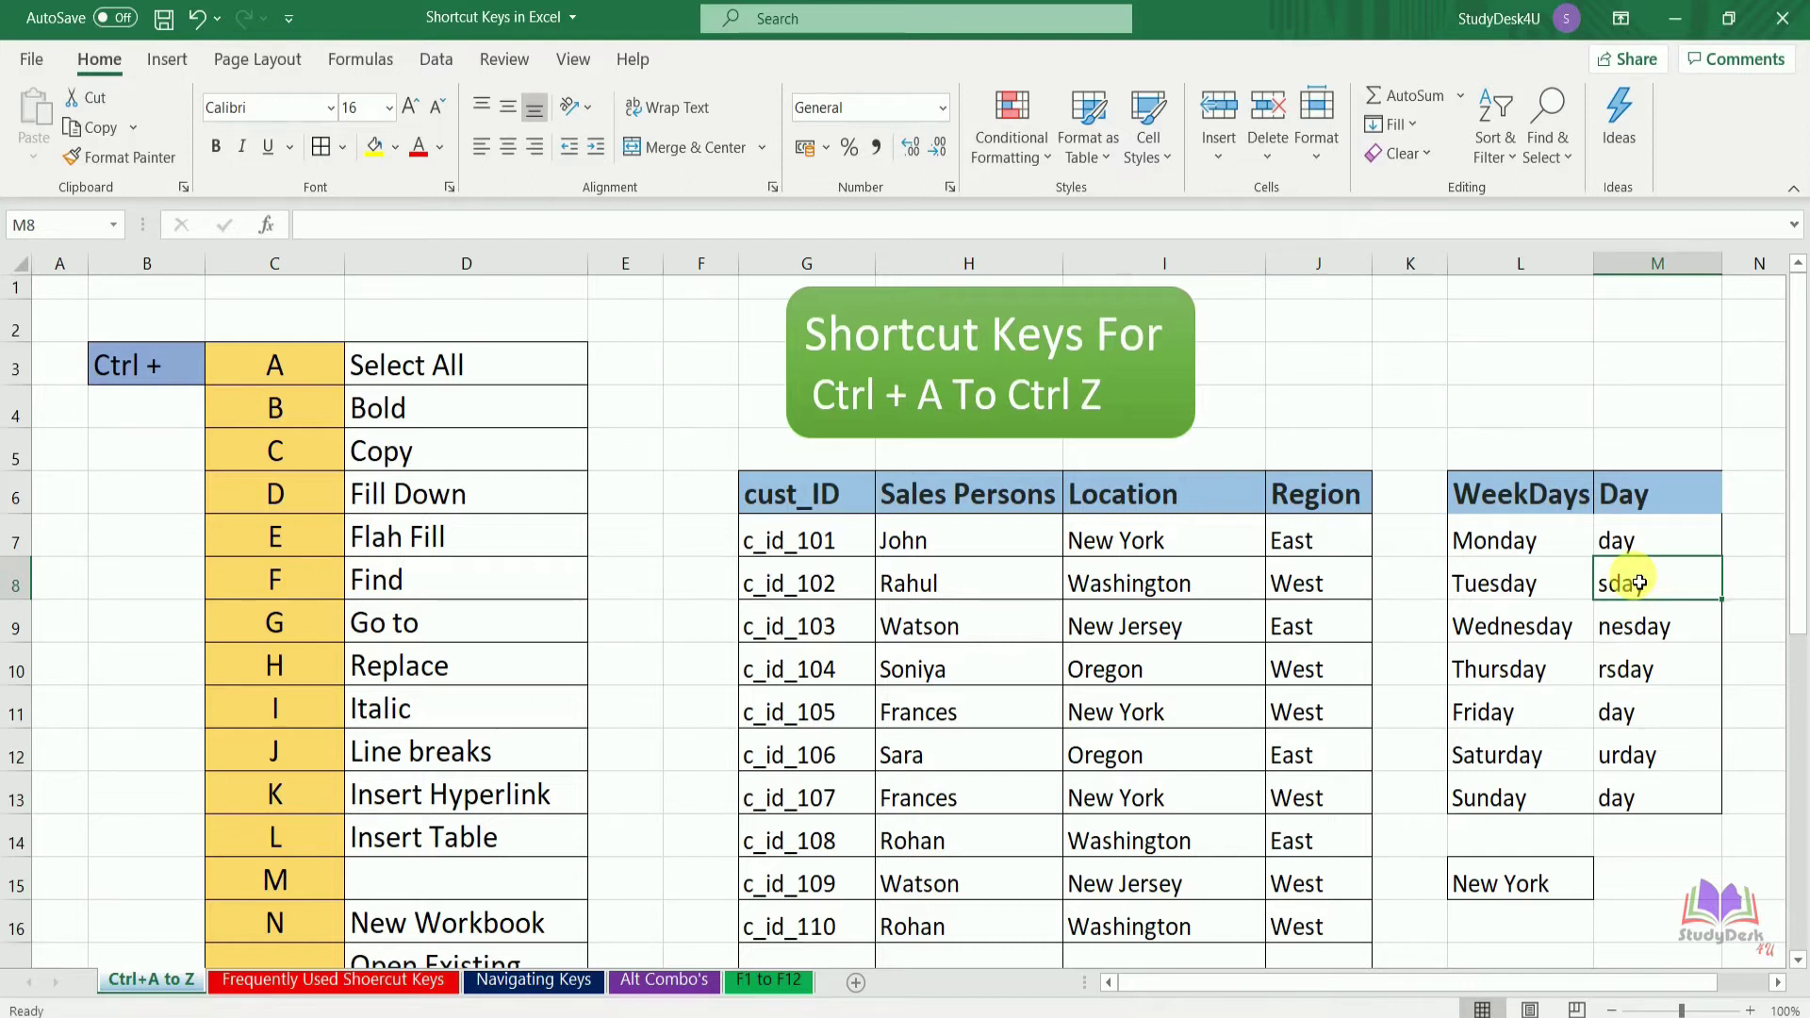
- Undo the last Flash Fill, enter day beside Tuesday in cell M8, and Flash Fill the remaining weekdays
key(ctrl+z)
text(day)
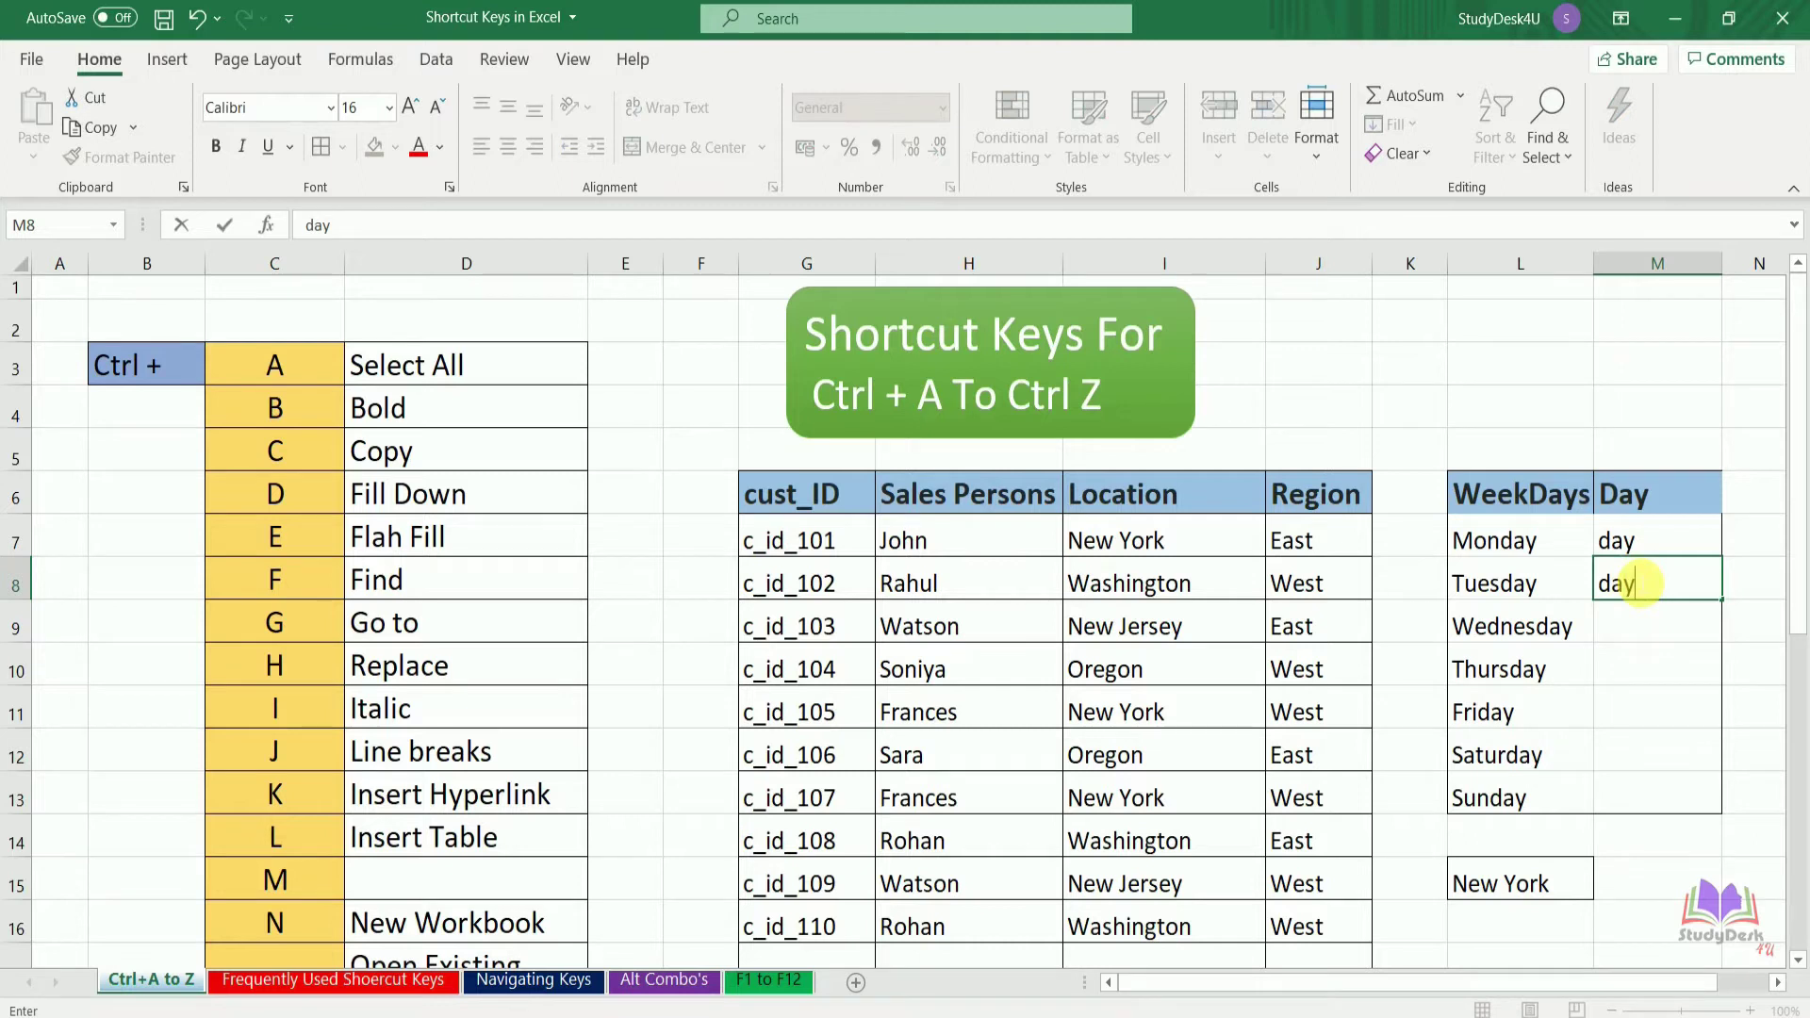
key(Return)
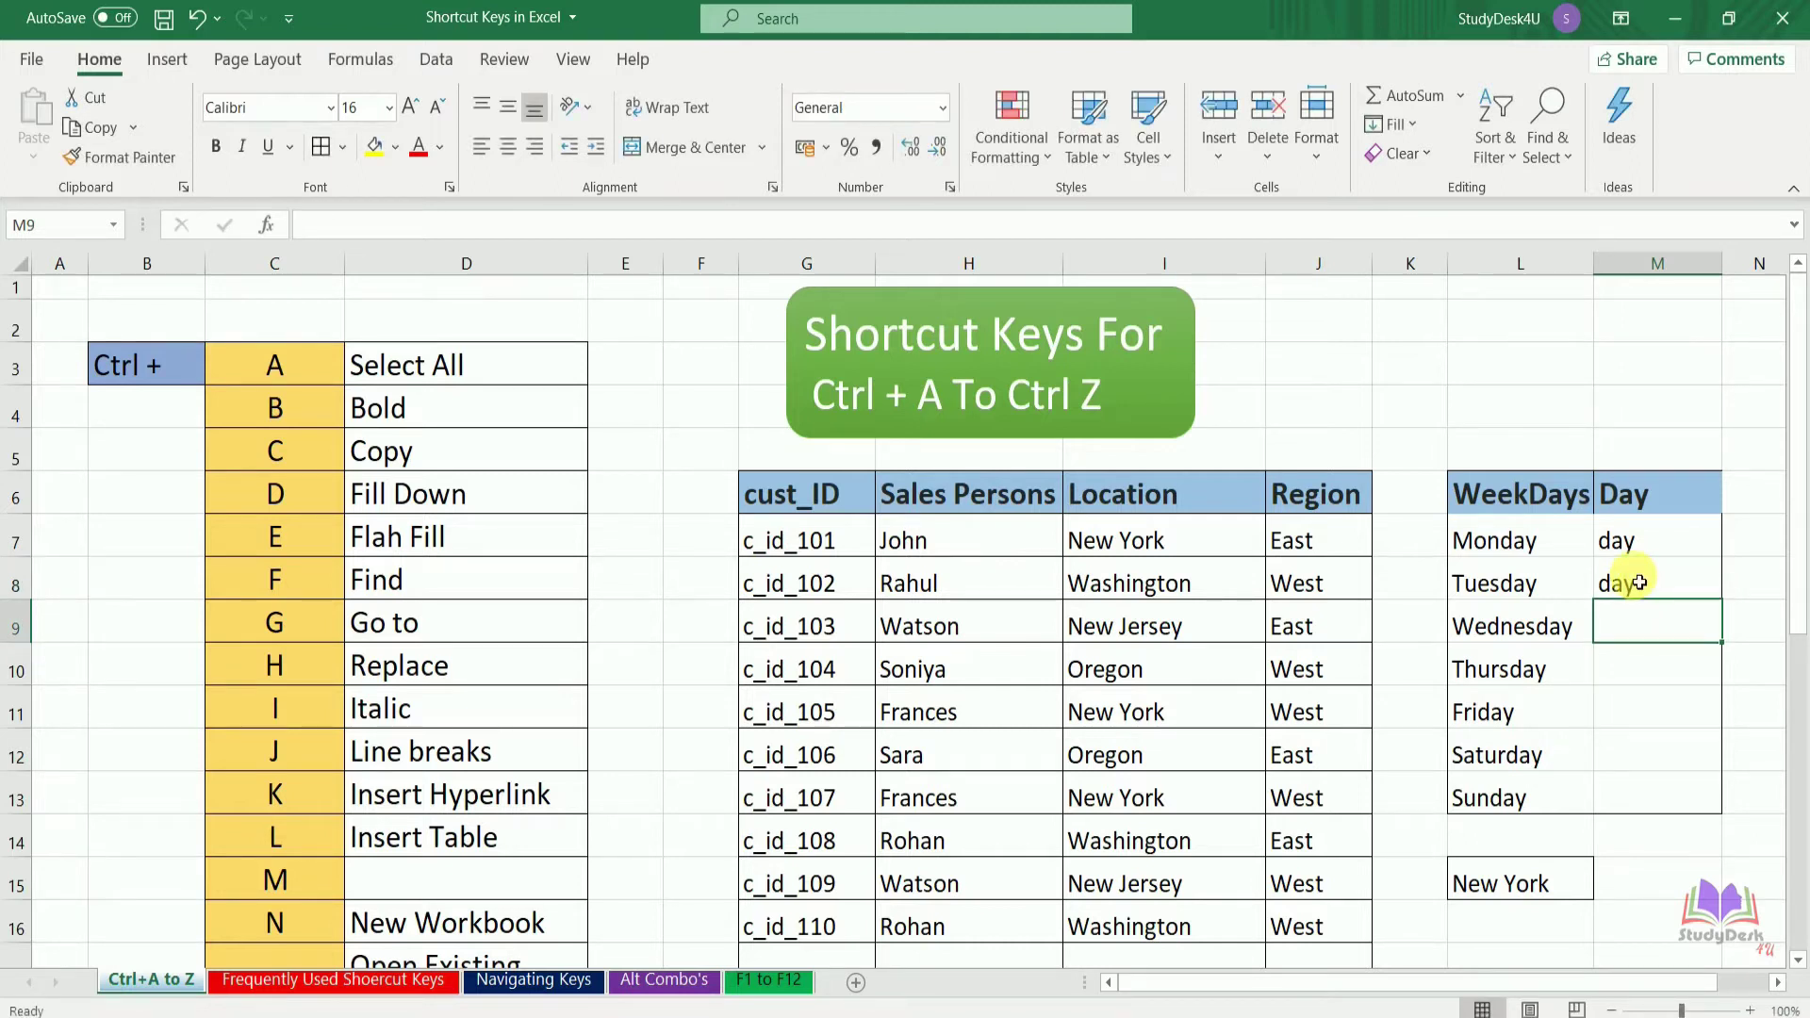
key(ctrl+e)
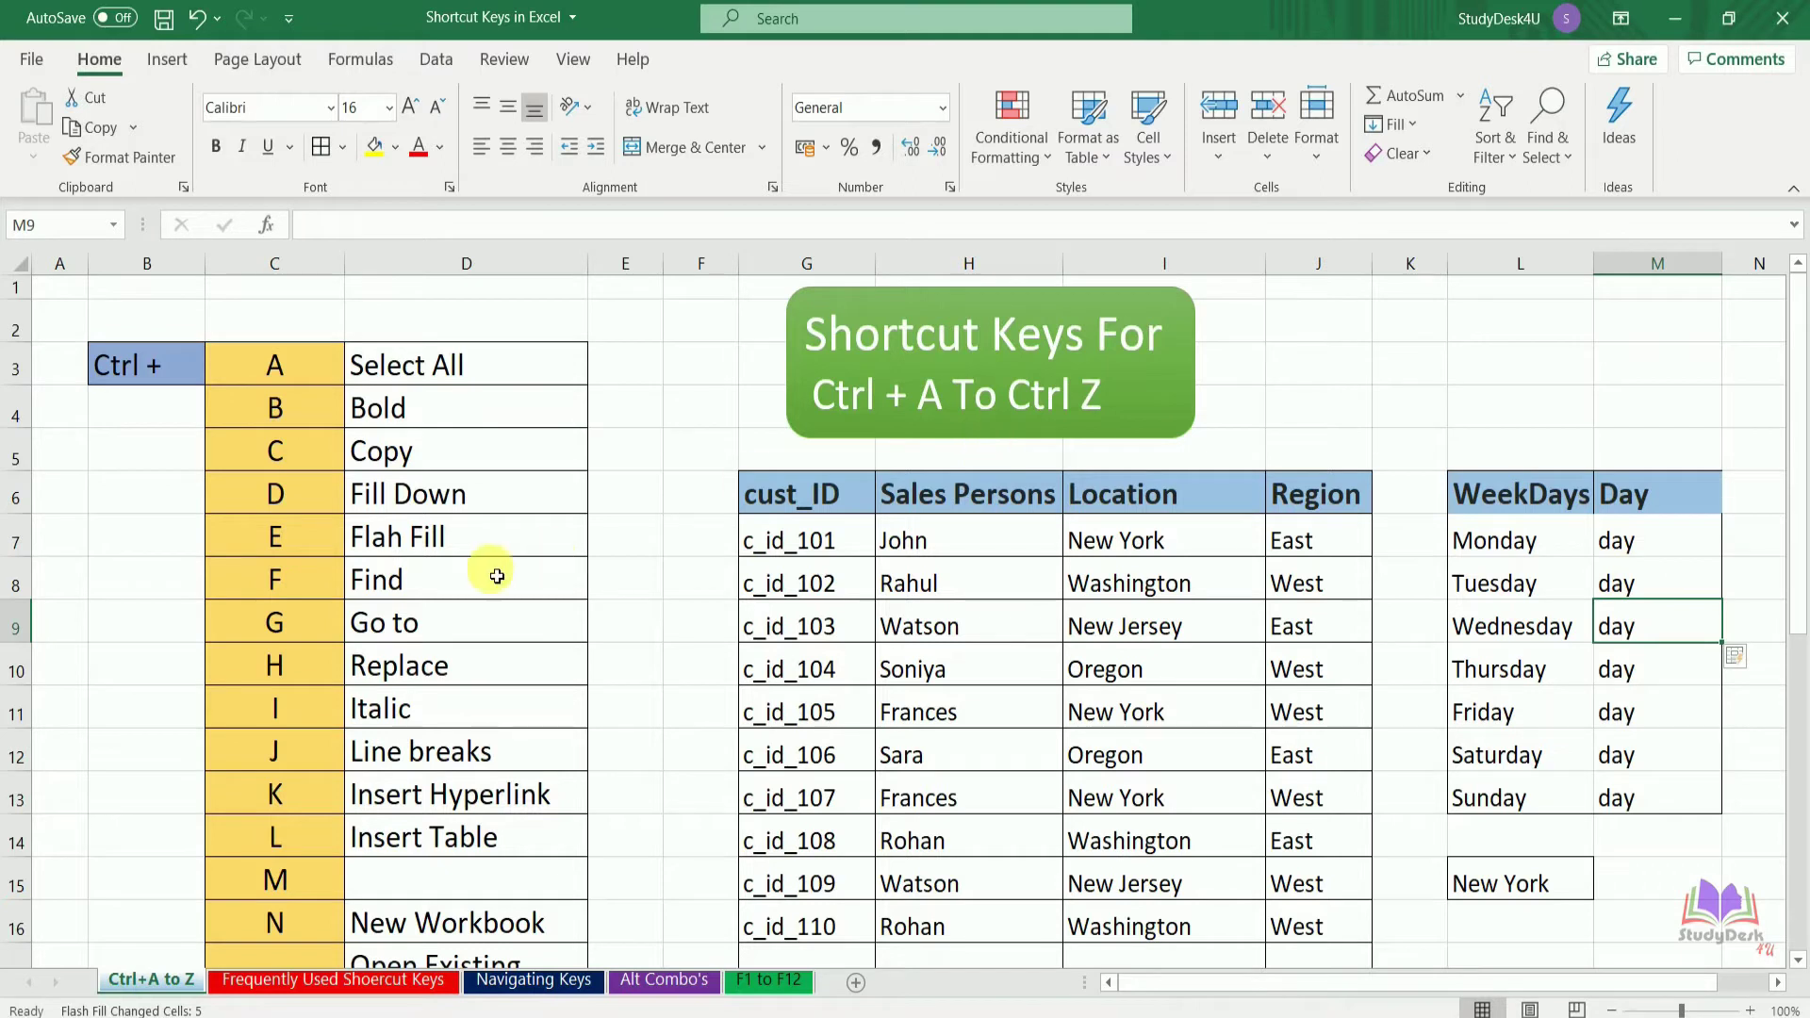
- Search the sheet for the sales person's name in cell H11, stepping through the matches and listing them all
click(939, 541)
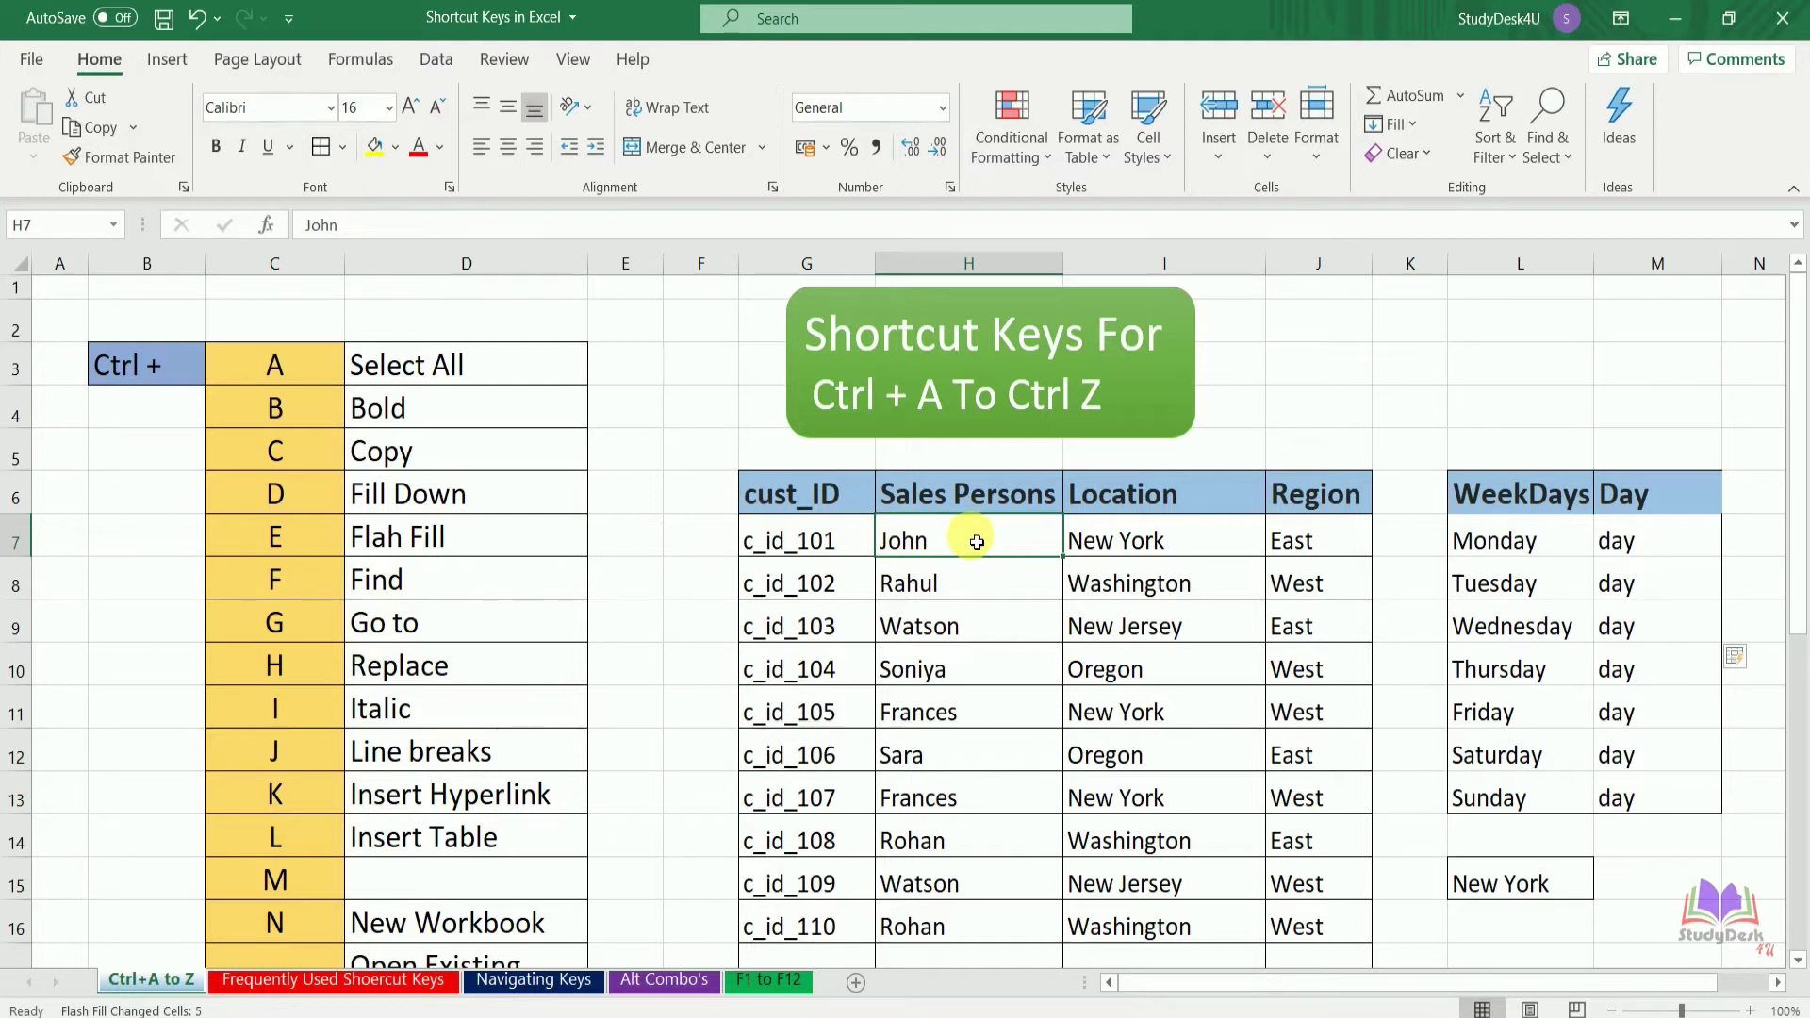
key(ctrl+f)
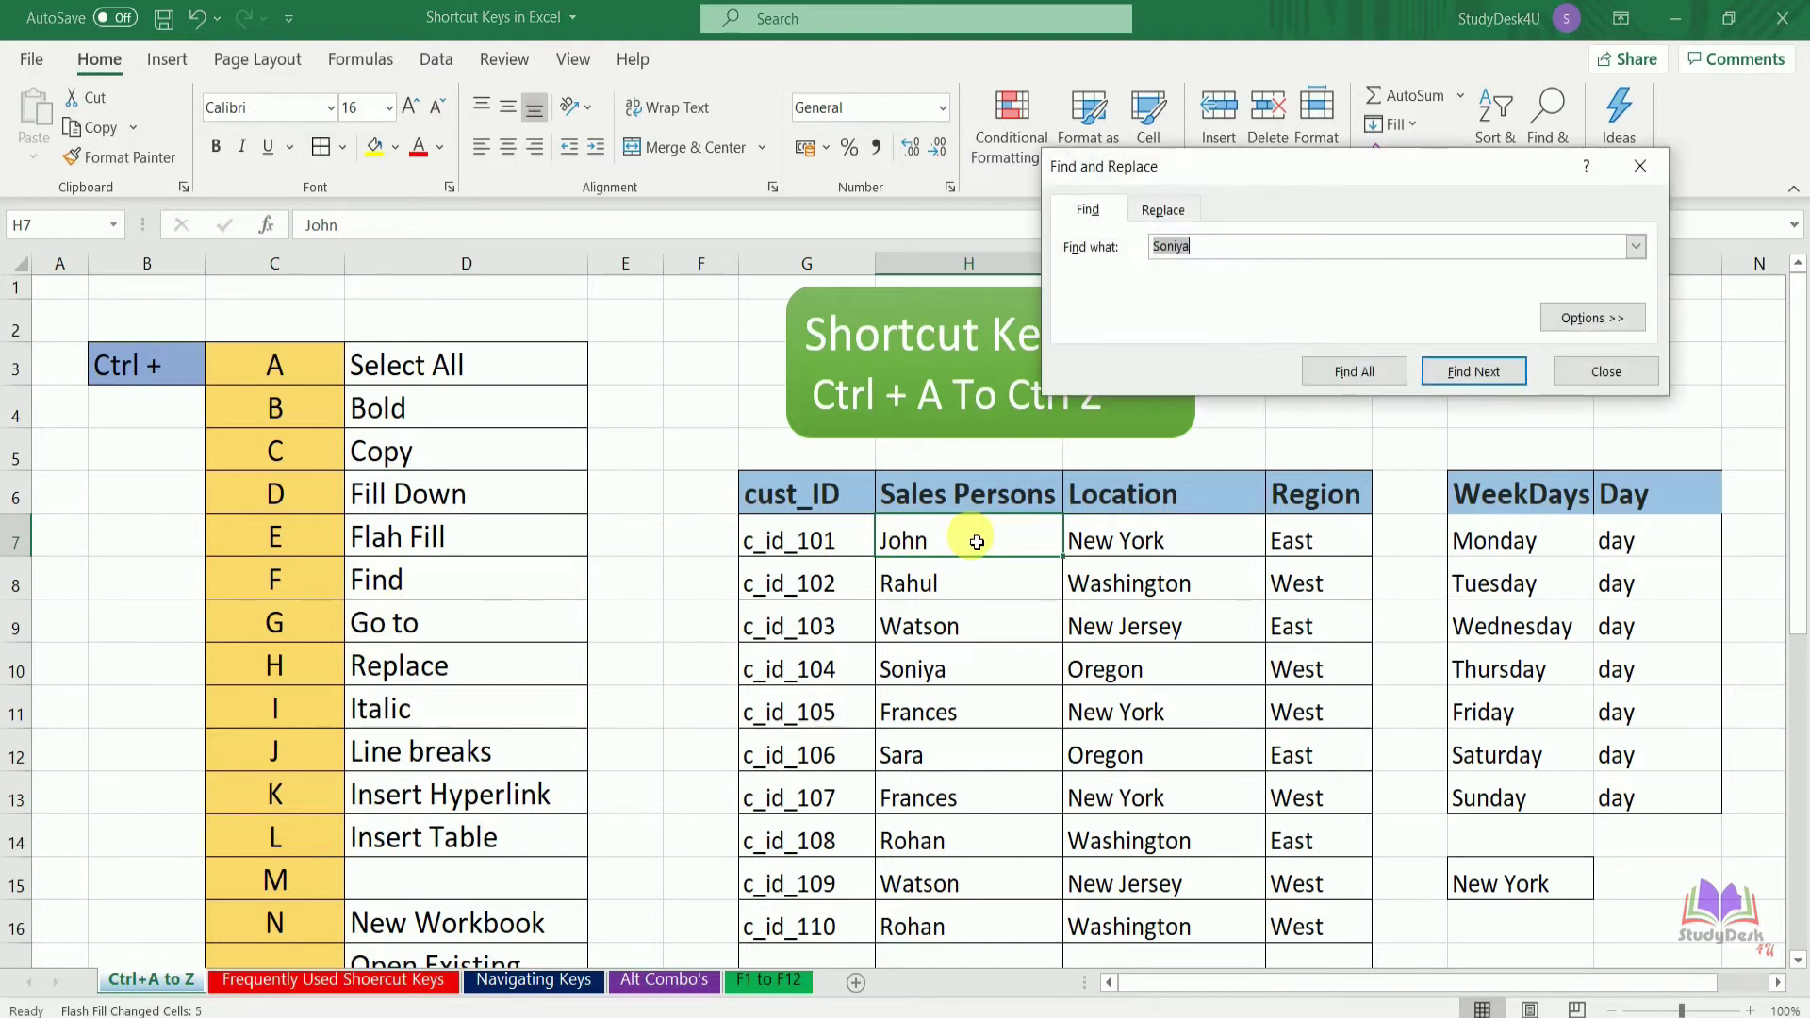
key(BackSpace)
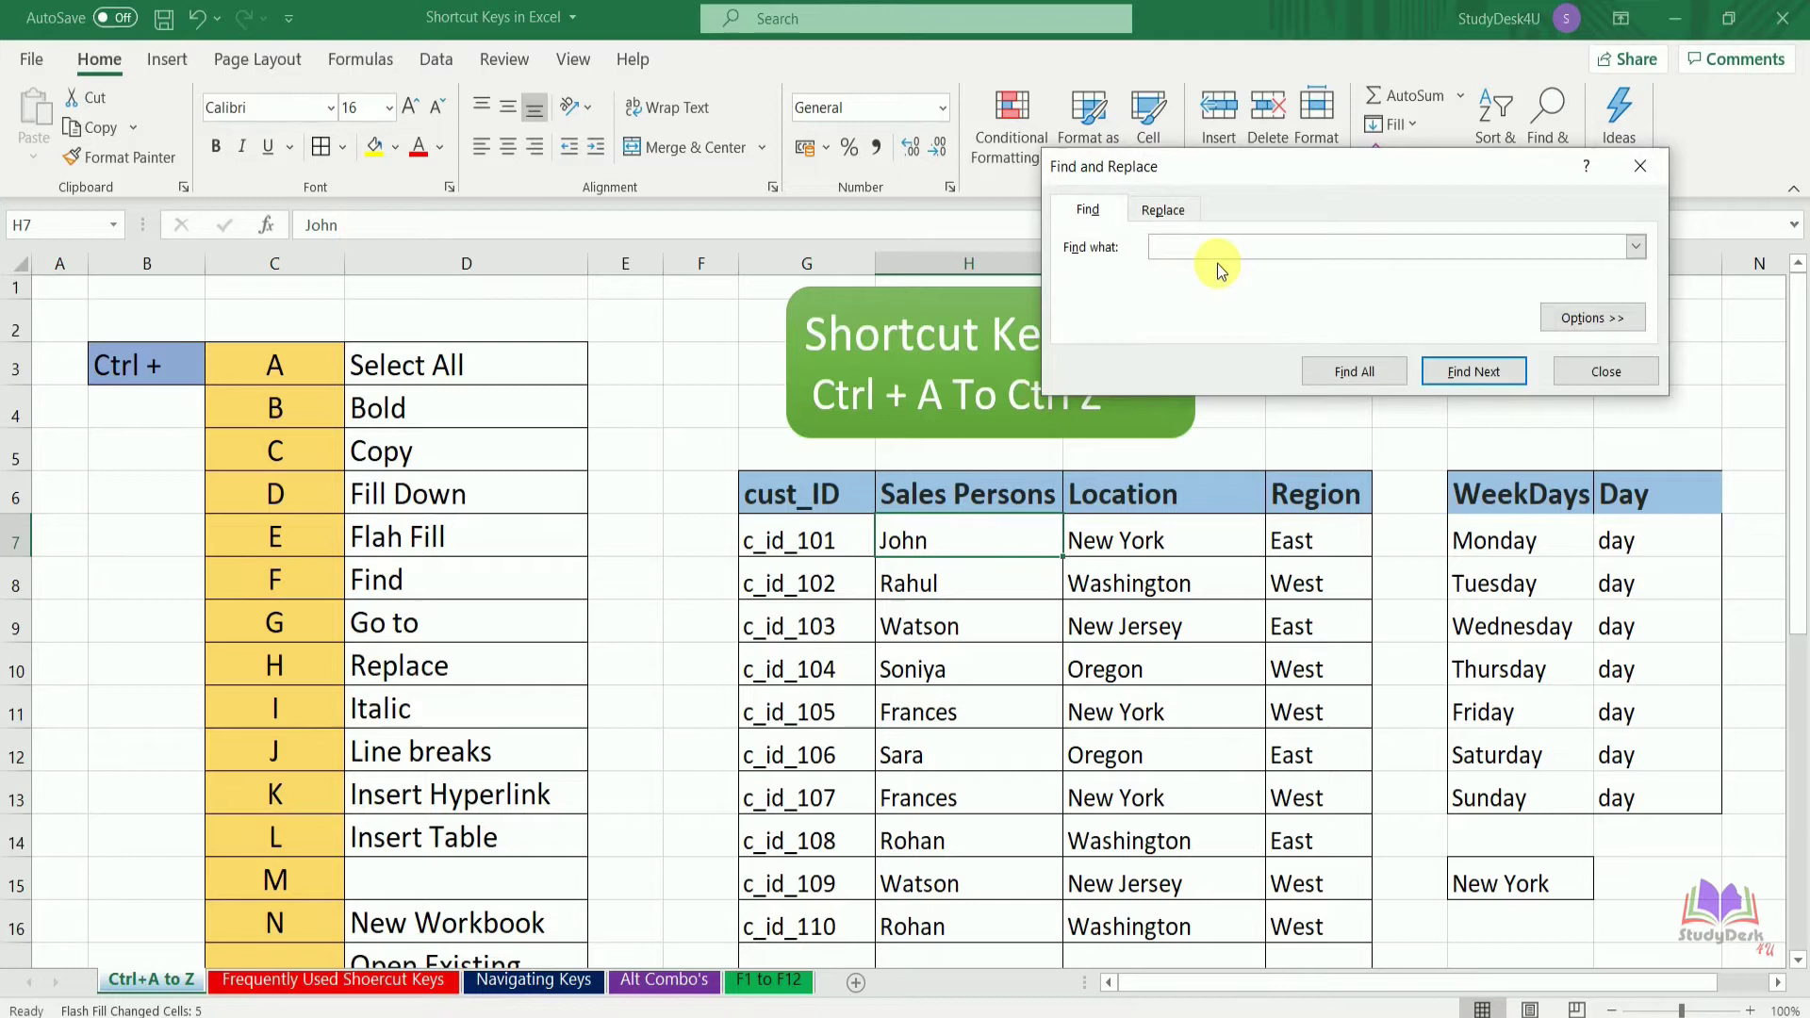
click(1483, 370)
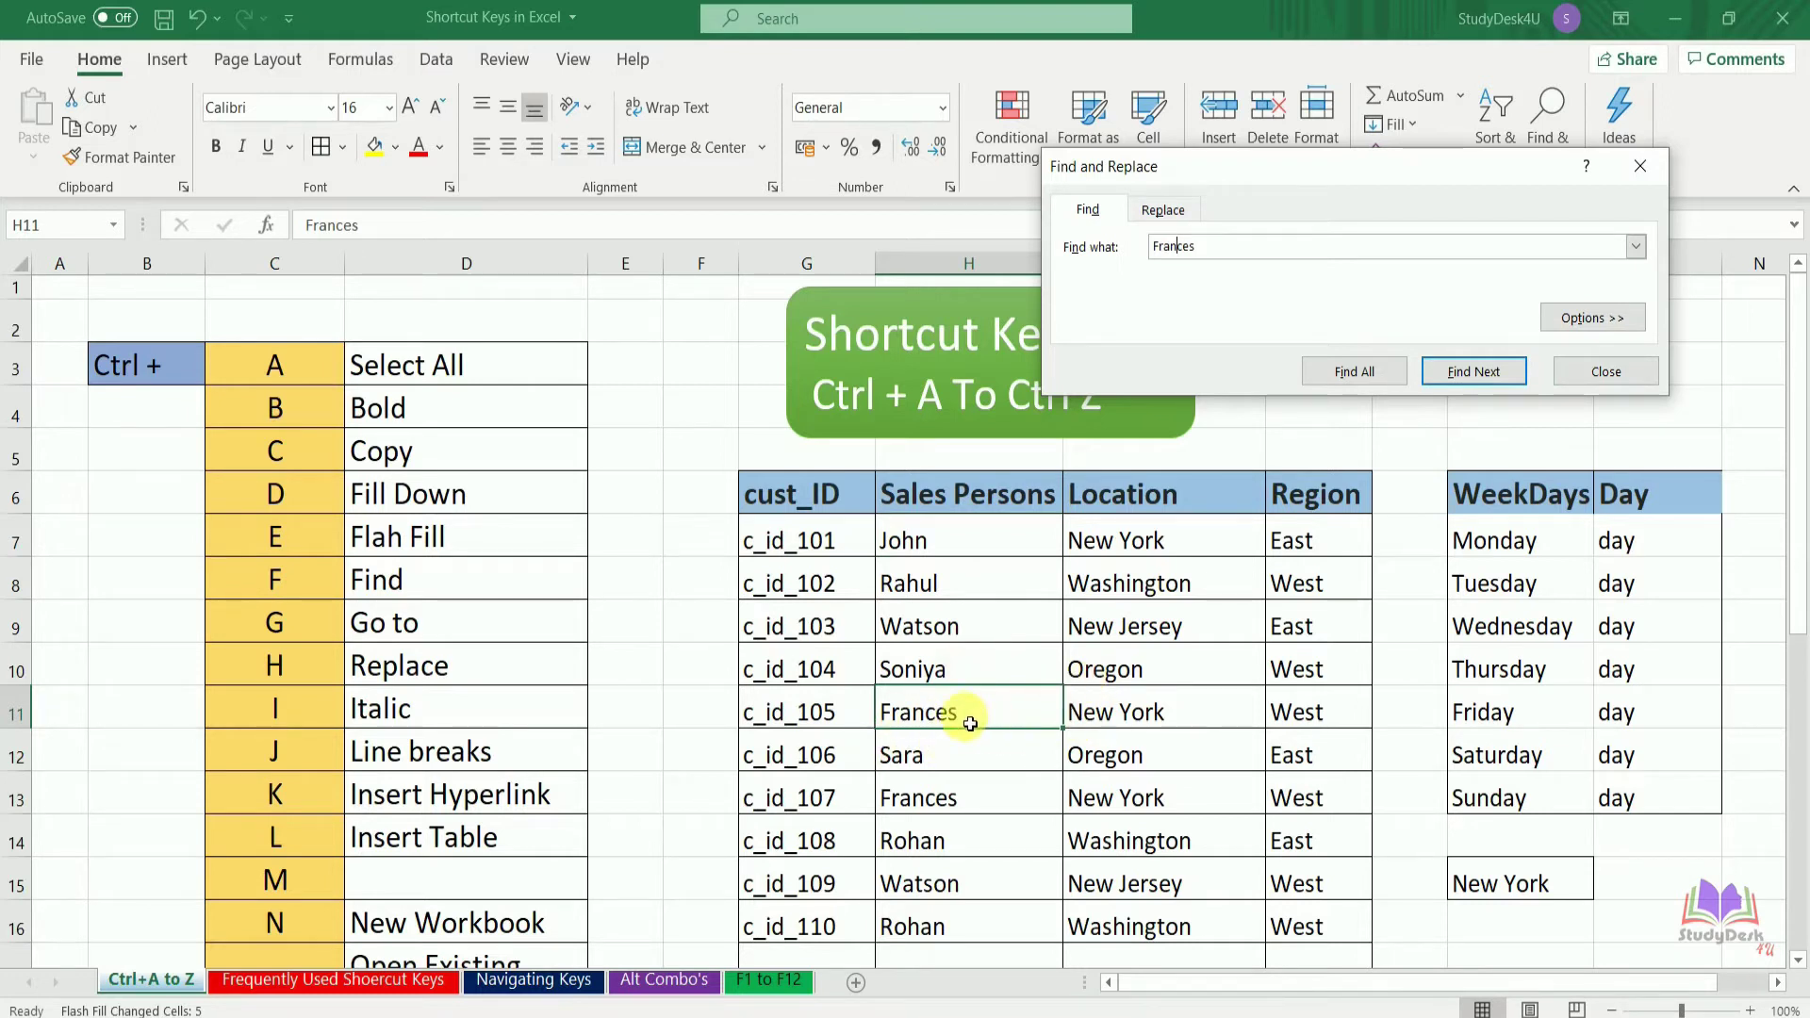
click(1482, 371)
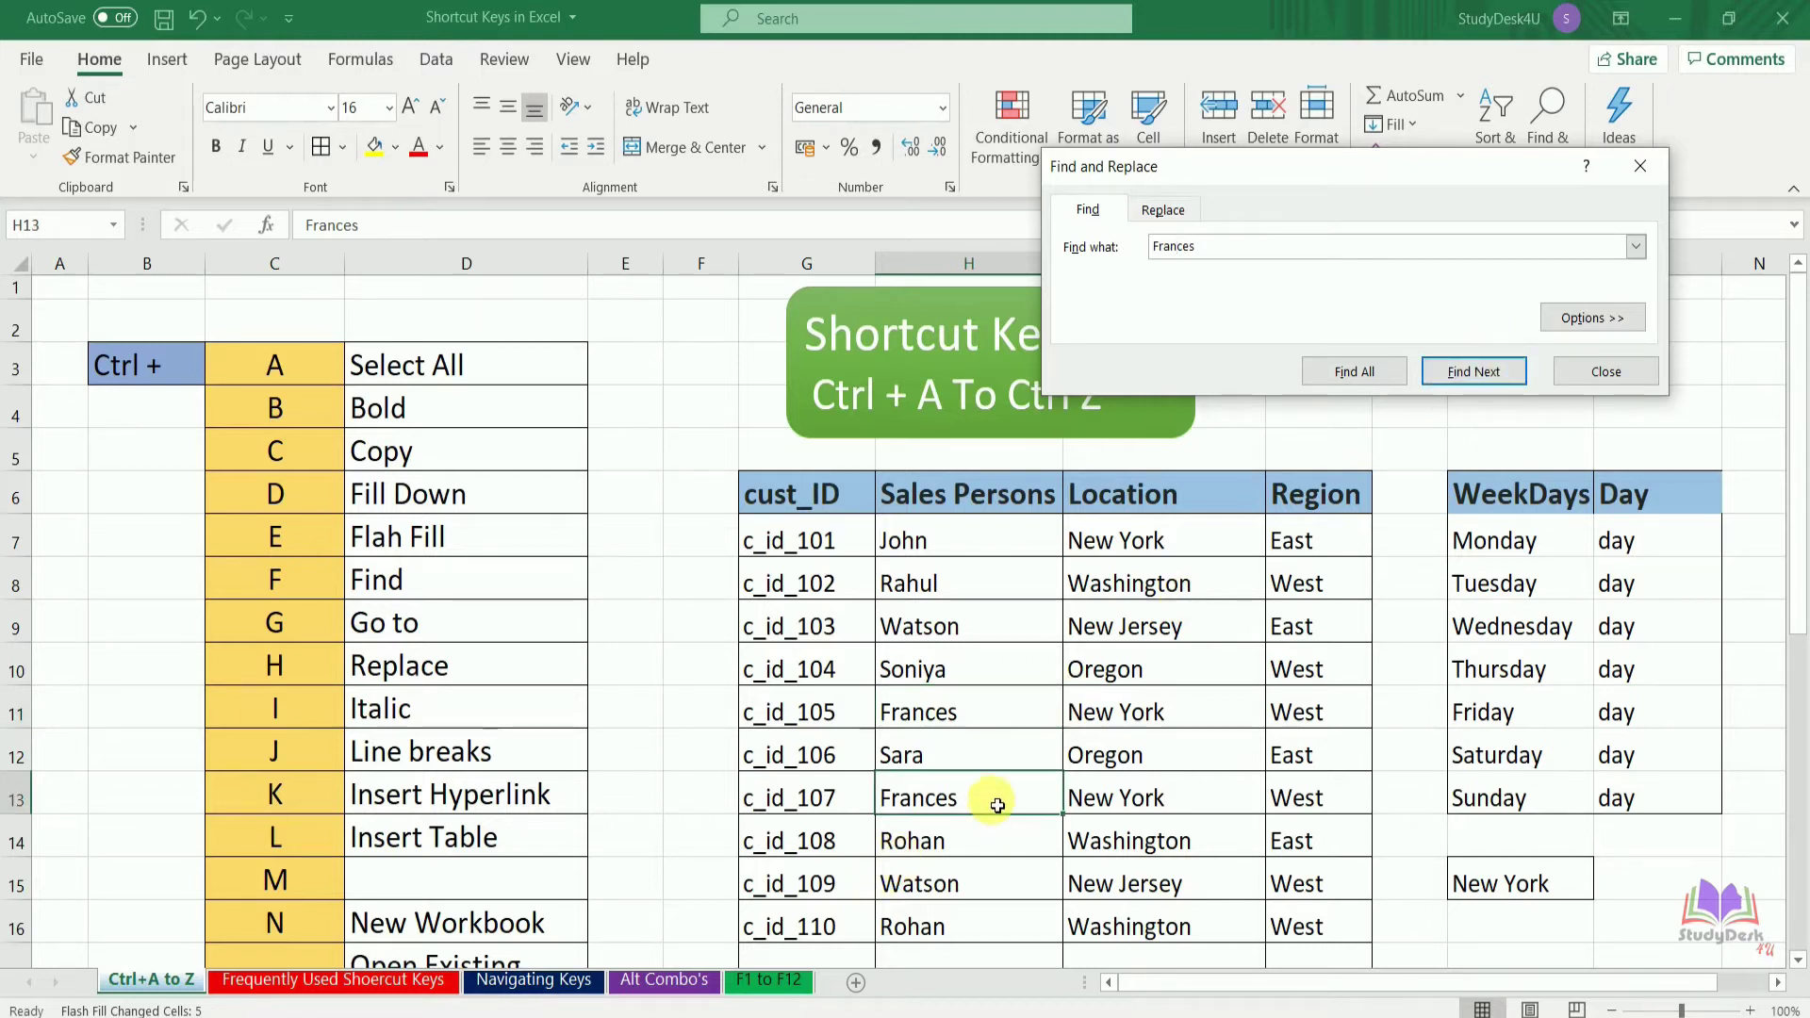
click(1474, 373)
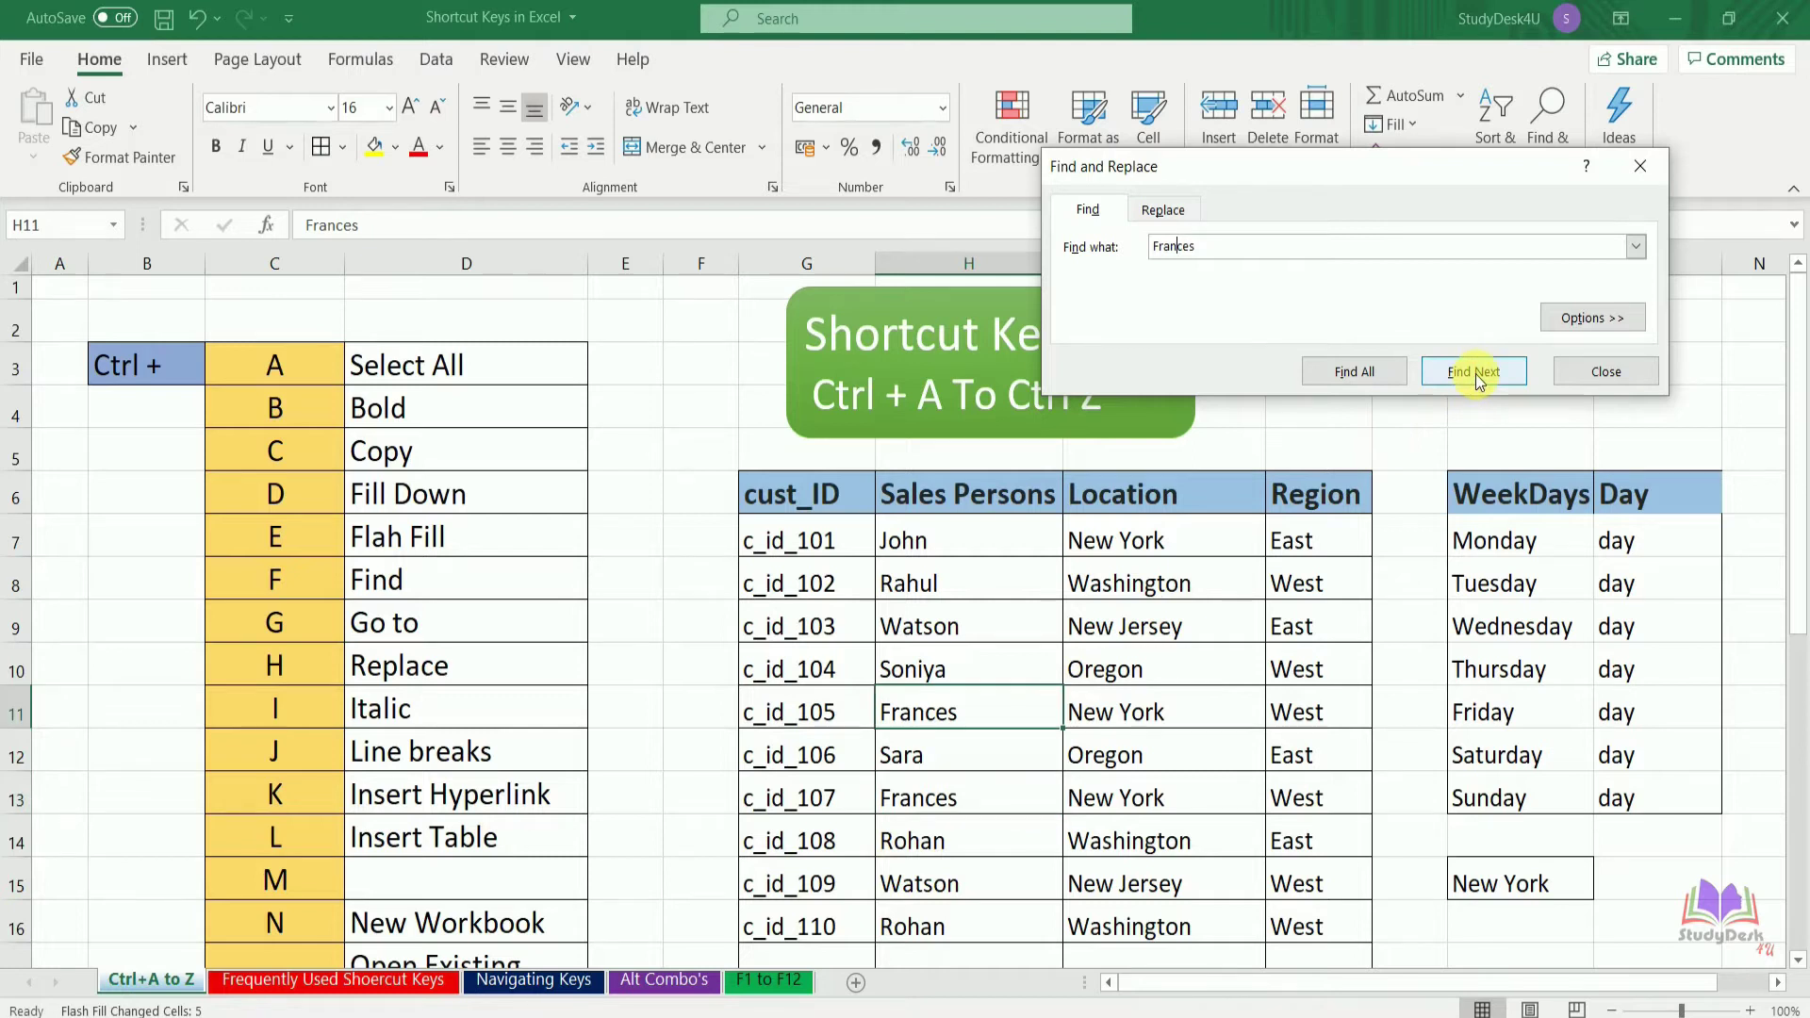
click(1367, 375)
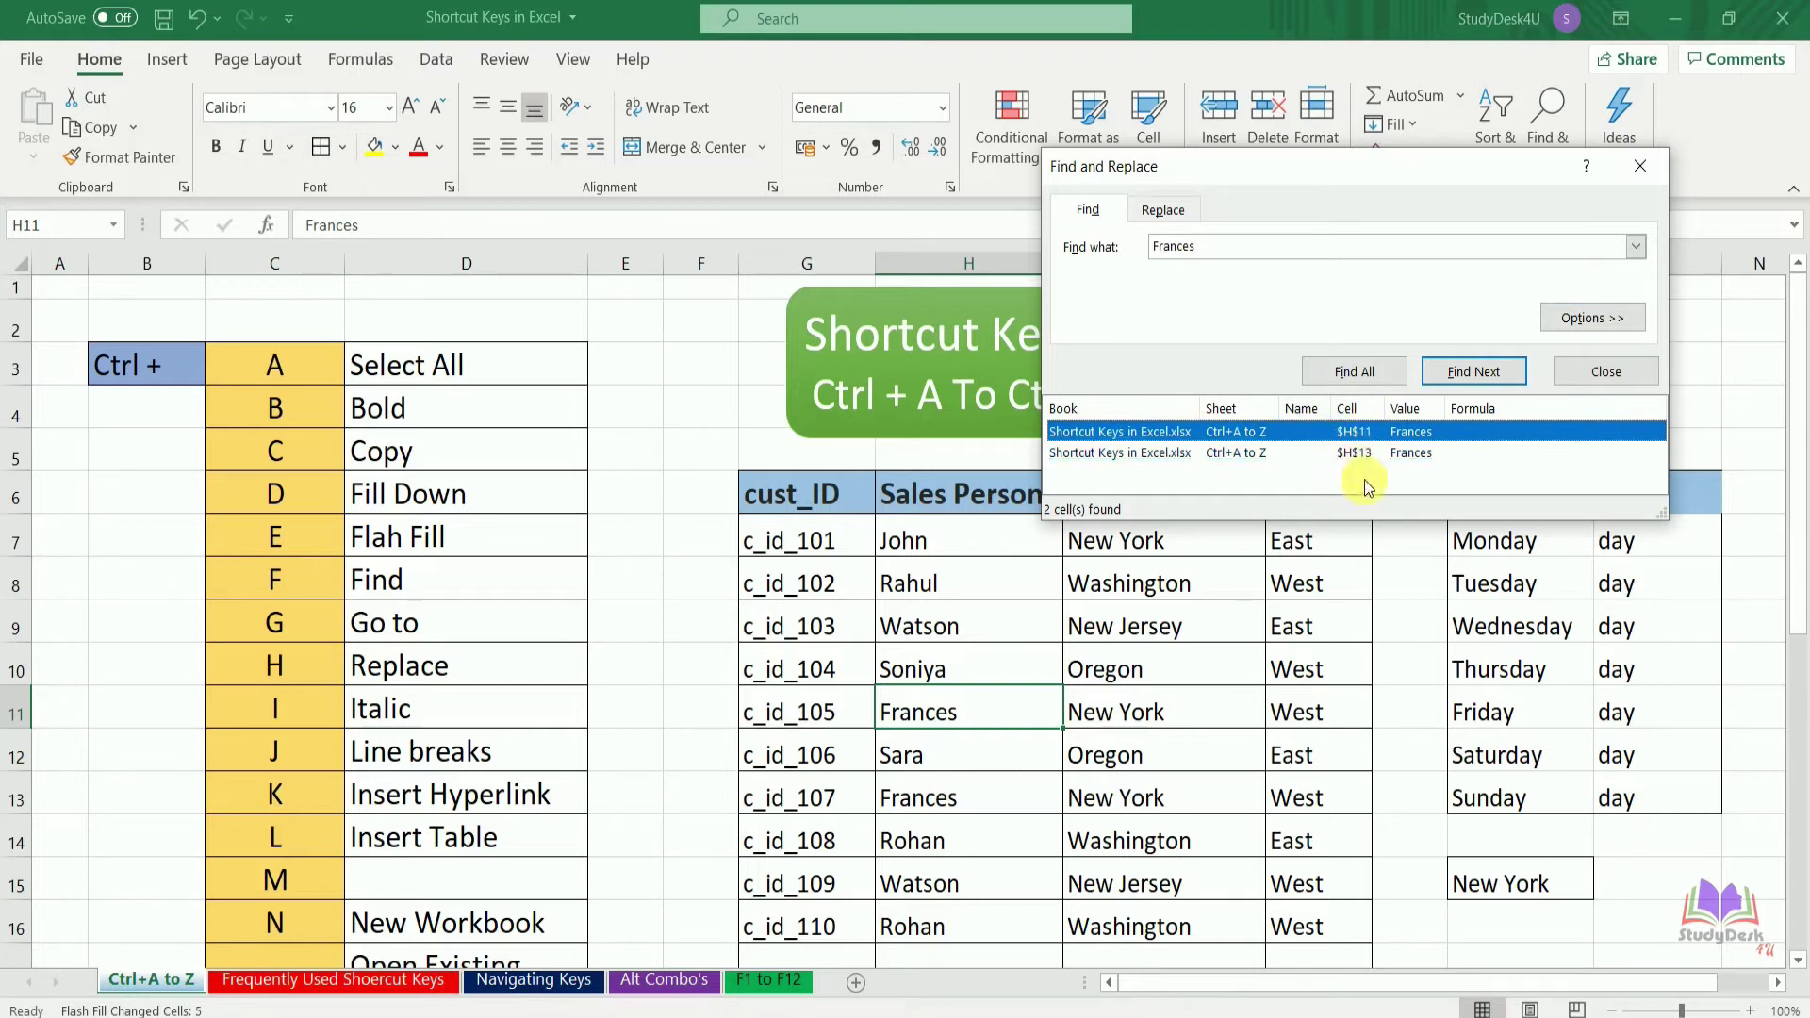
click(1637, 168)
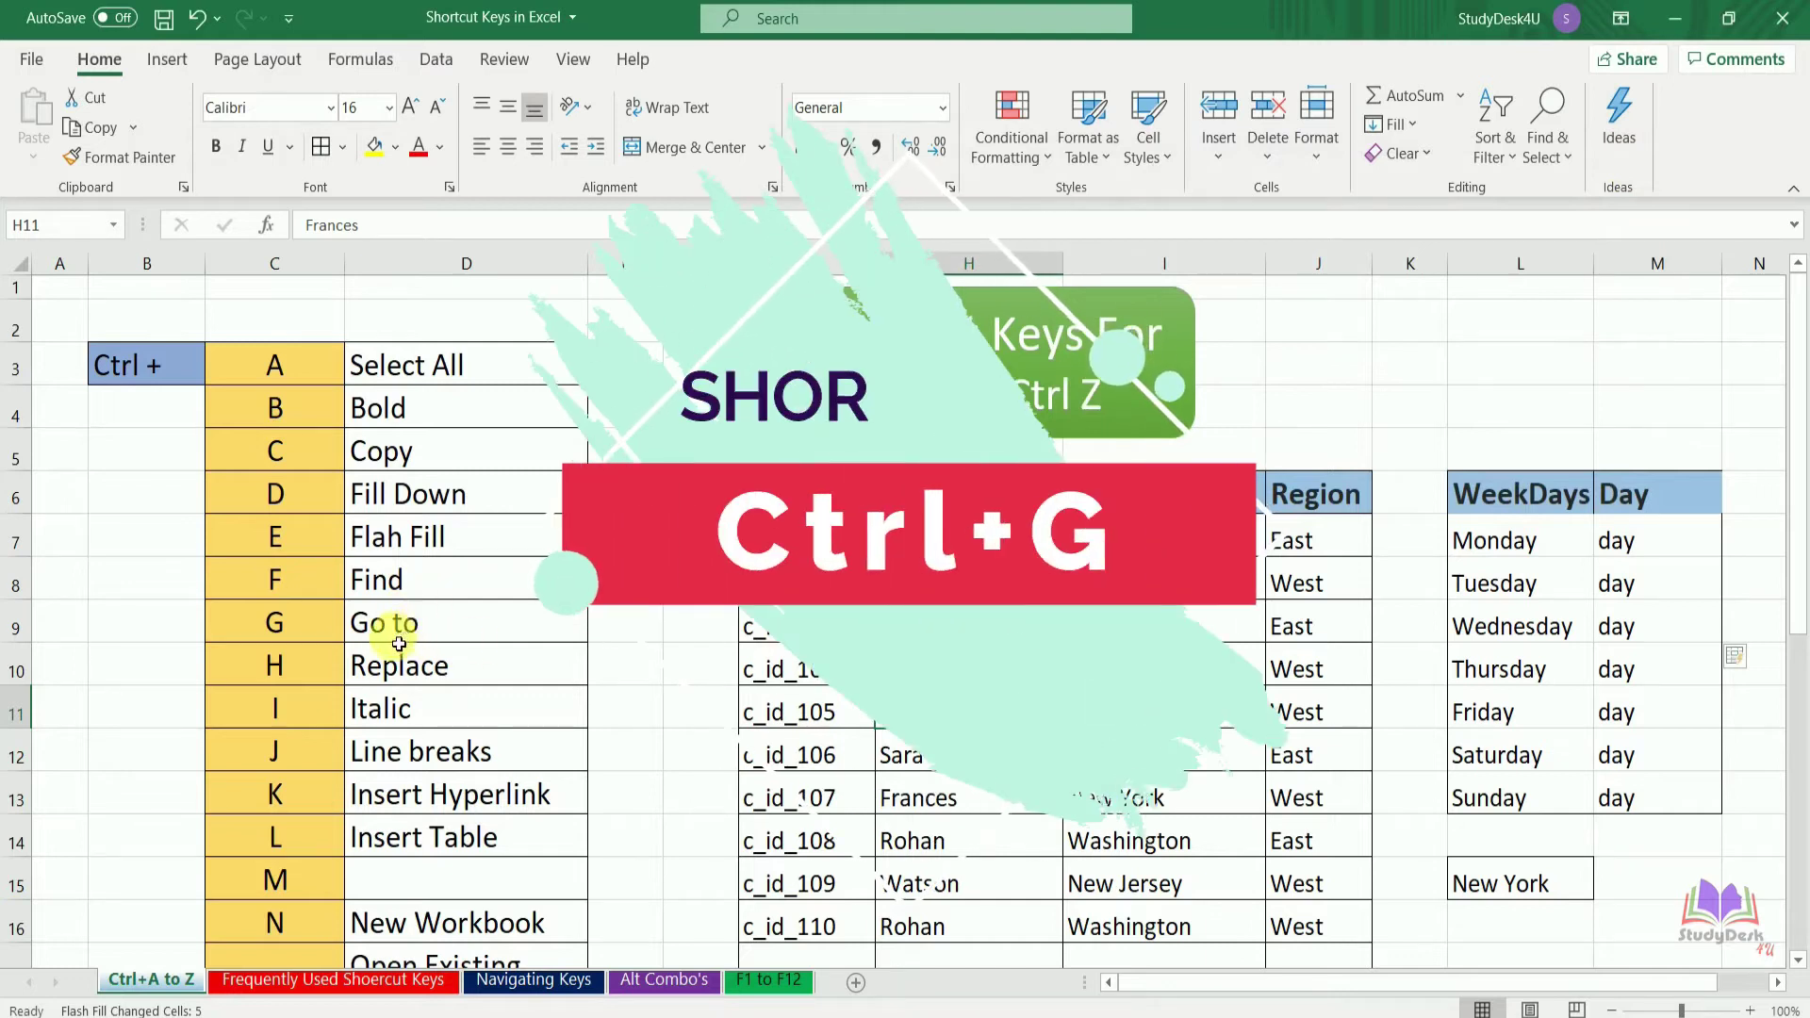
- Go to cell A1 using the Go To command
key(ctrl+g)
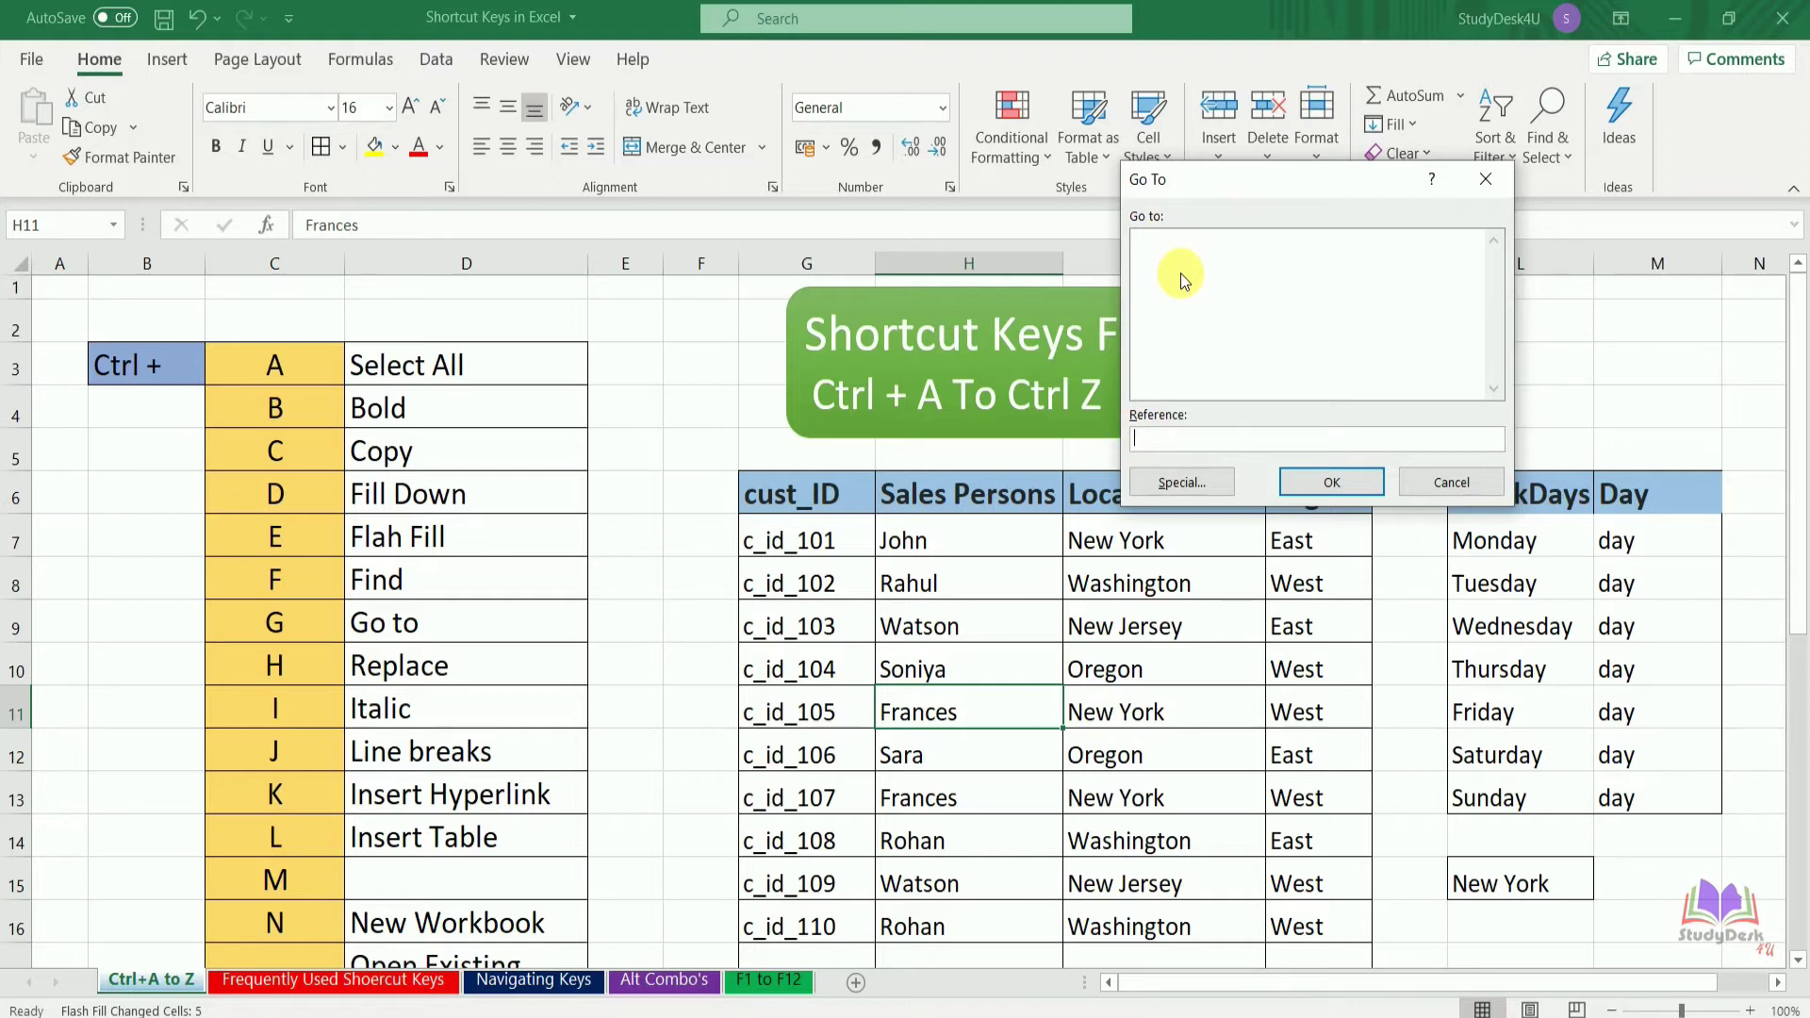
text(a1)
click(1331, 481)
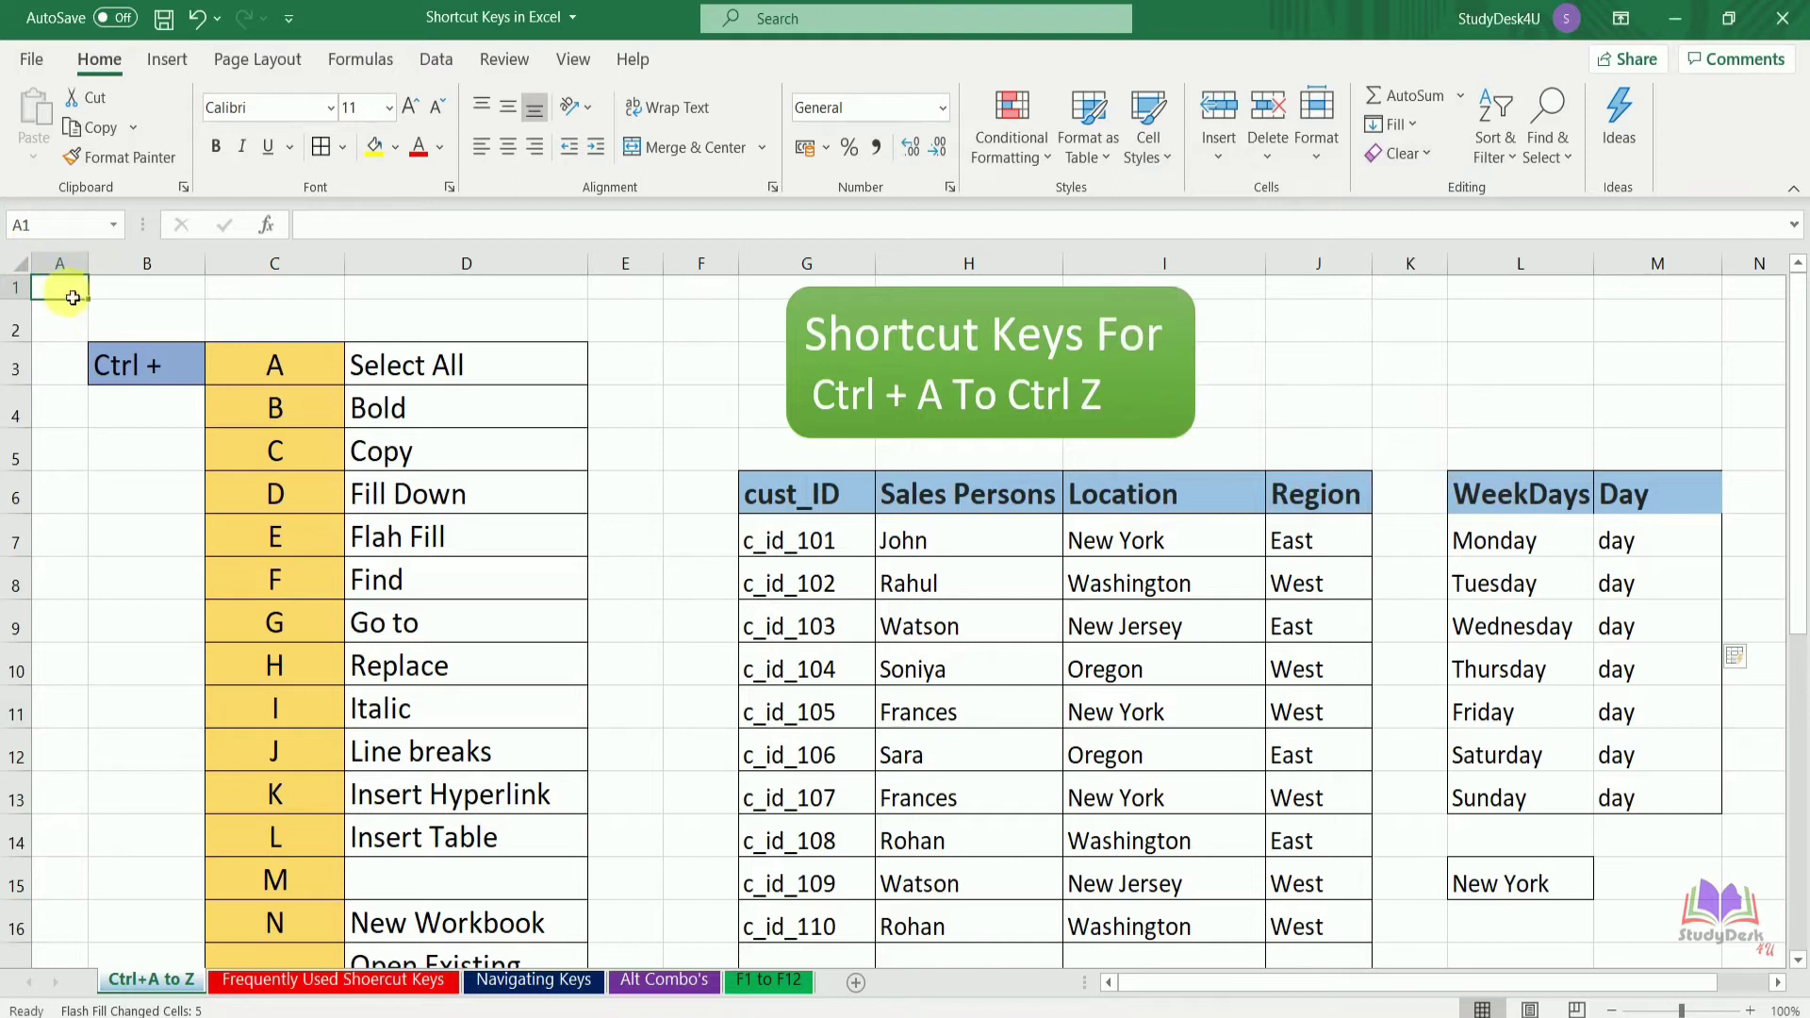
- Use Go To to jump to cell J22 and return to cell A1
key(ctrl+g)
key(Escape)
key(ctrl+g)
text(j22)
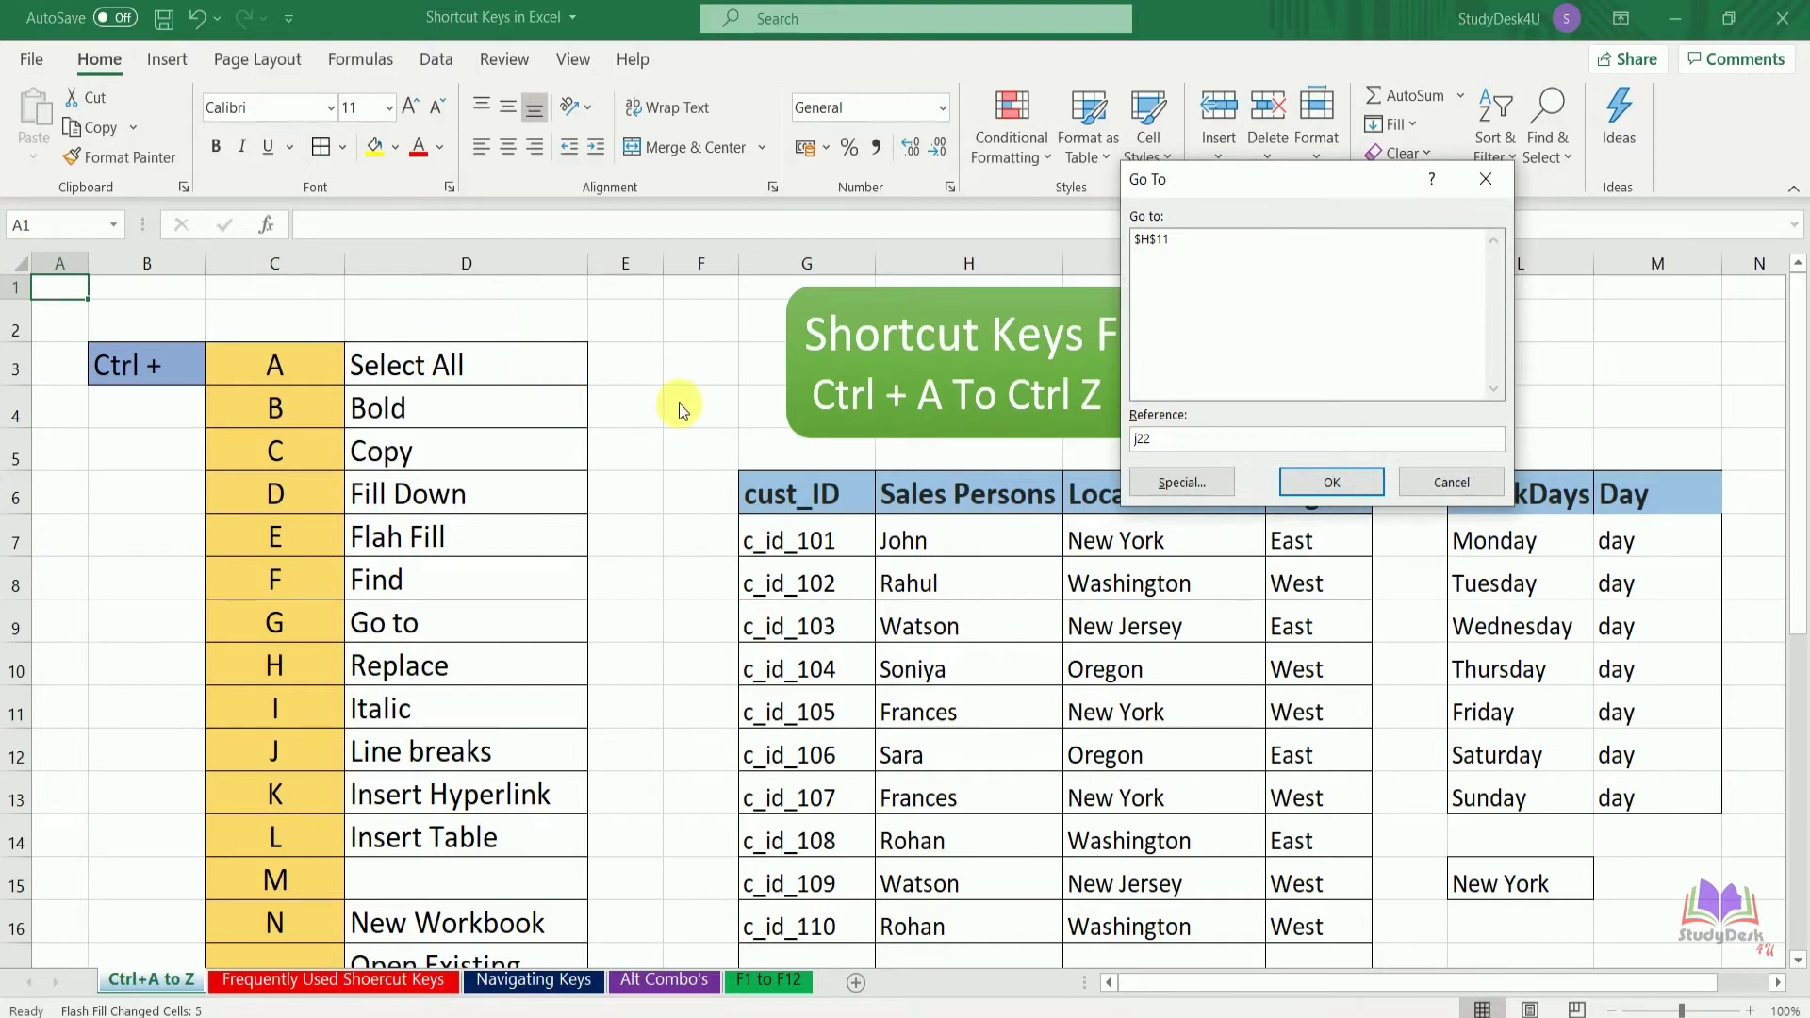
click(1327, 481)
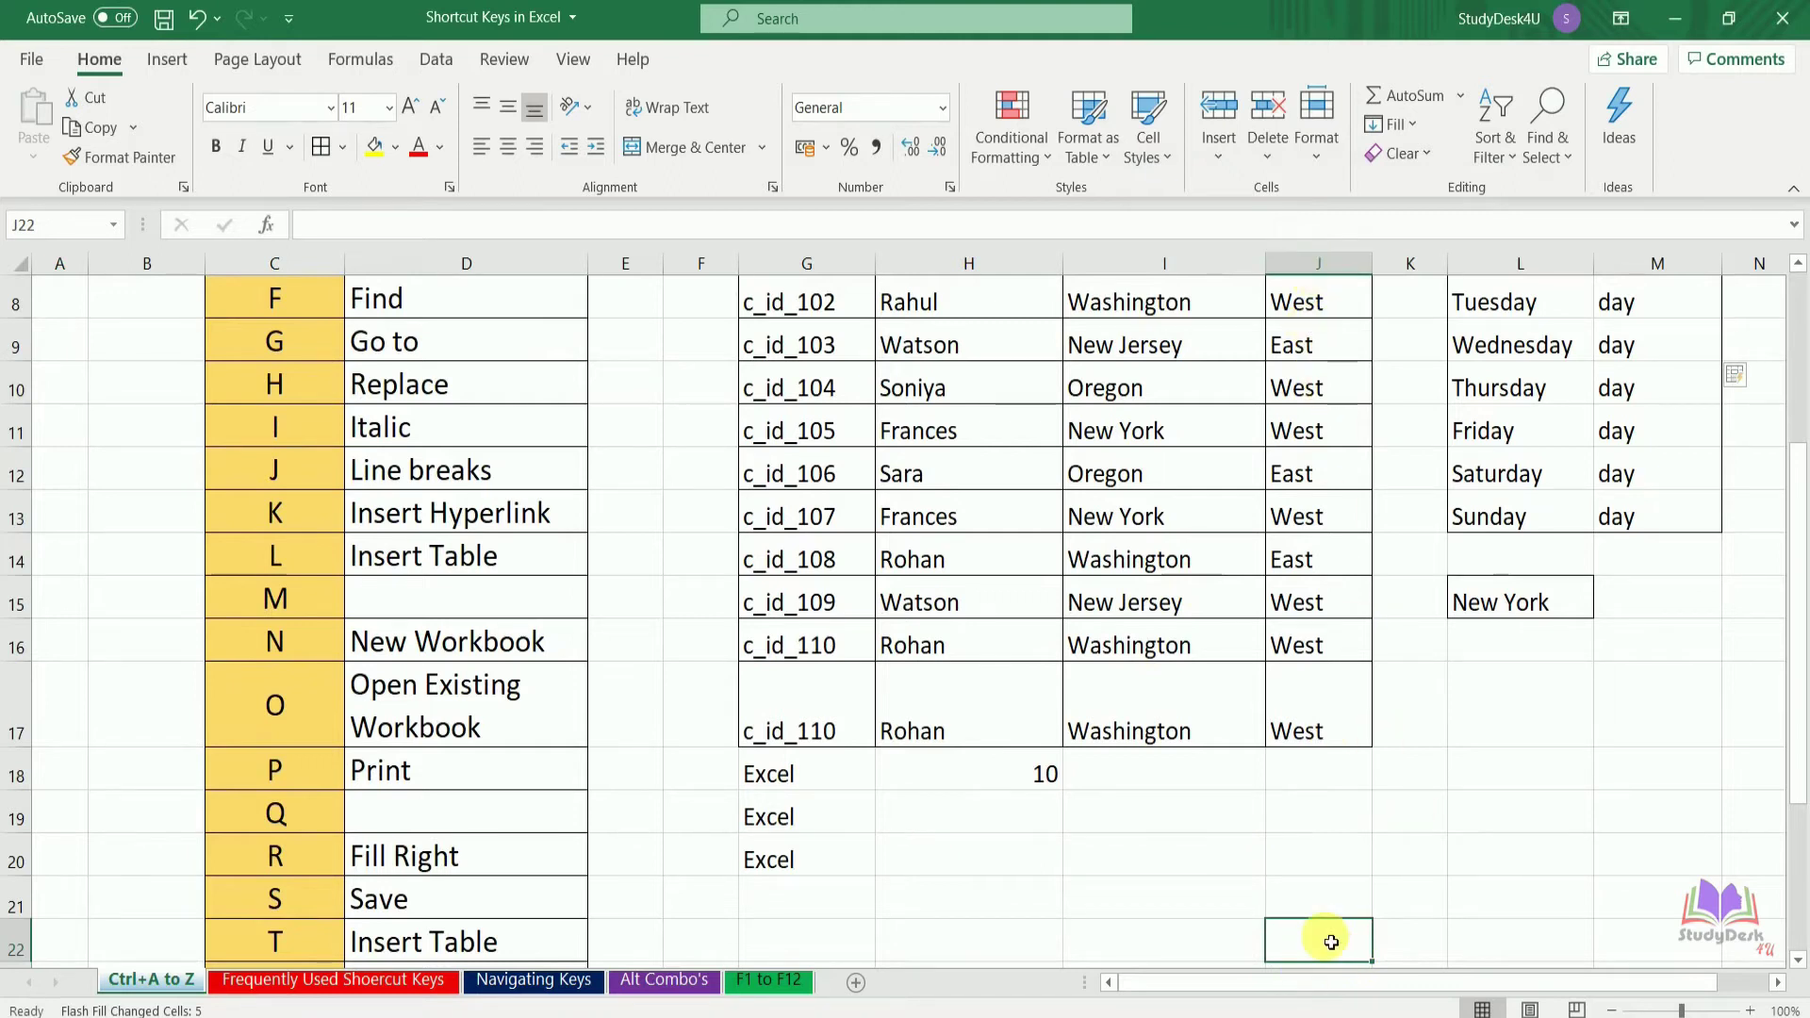
key(ctrl+g)
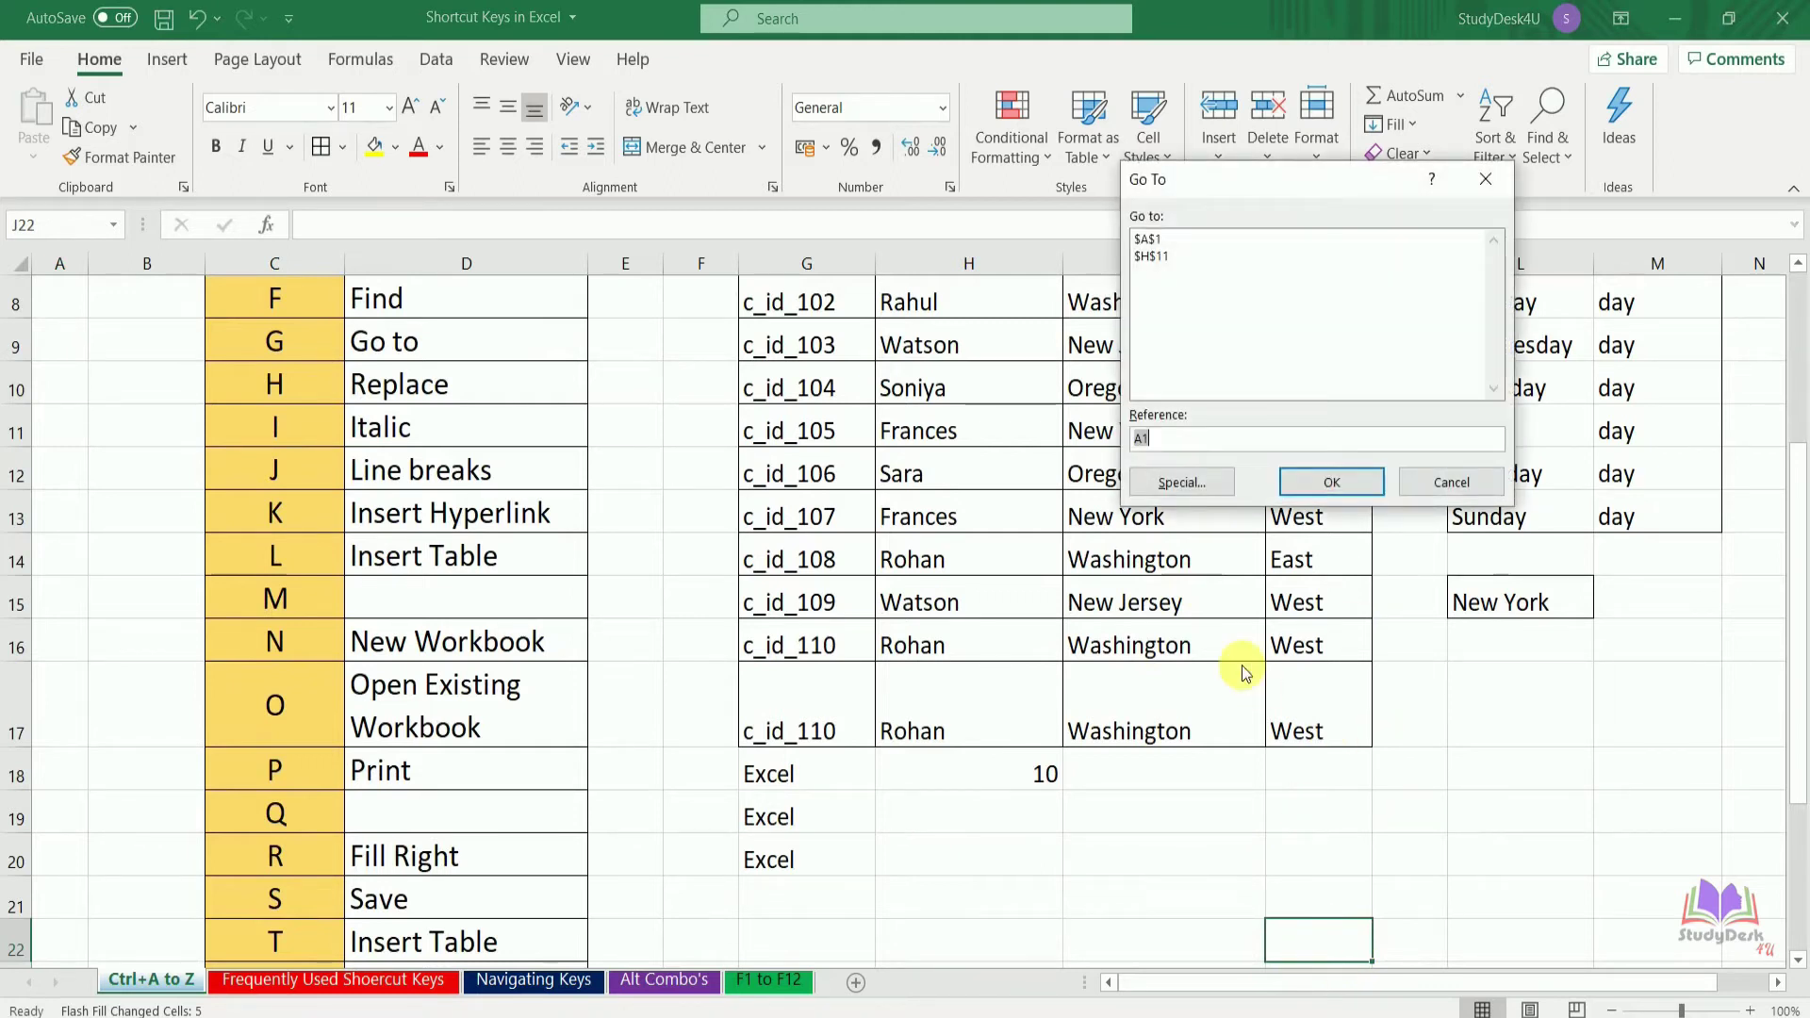
key(Return)
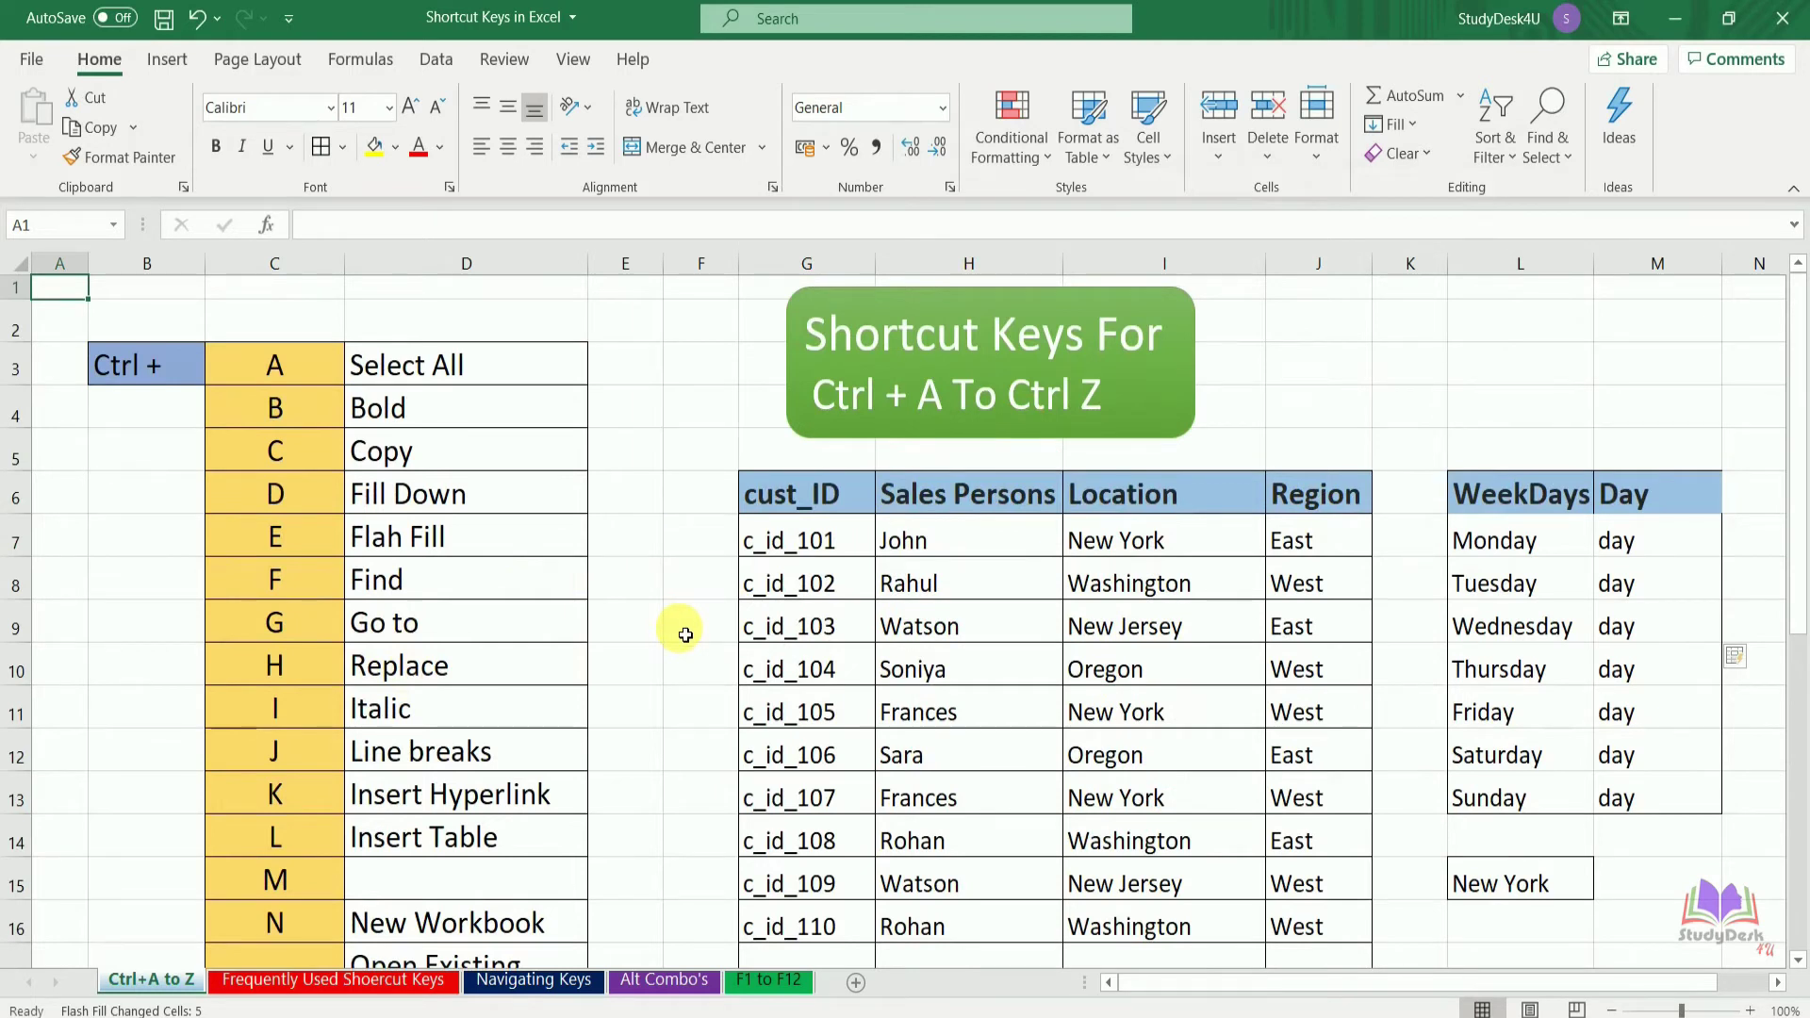
- Replace every occurrence of the sales person's name in cell H11 with a different first name
key(ctrl+h)
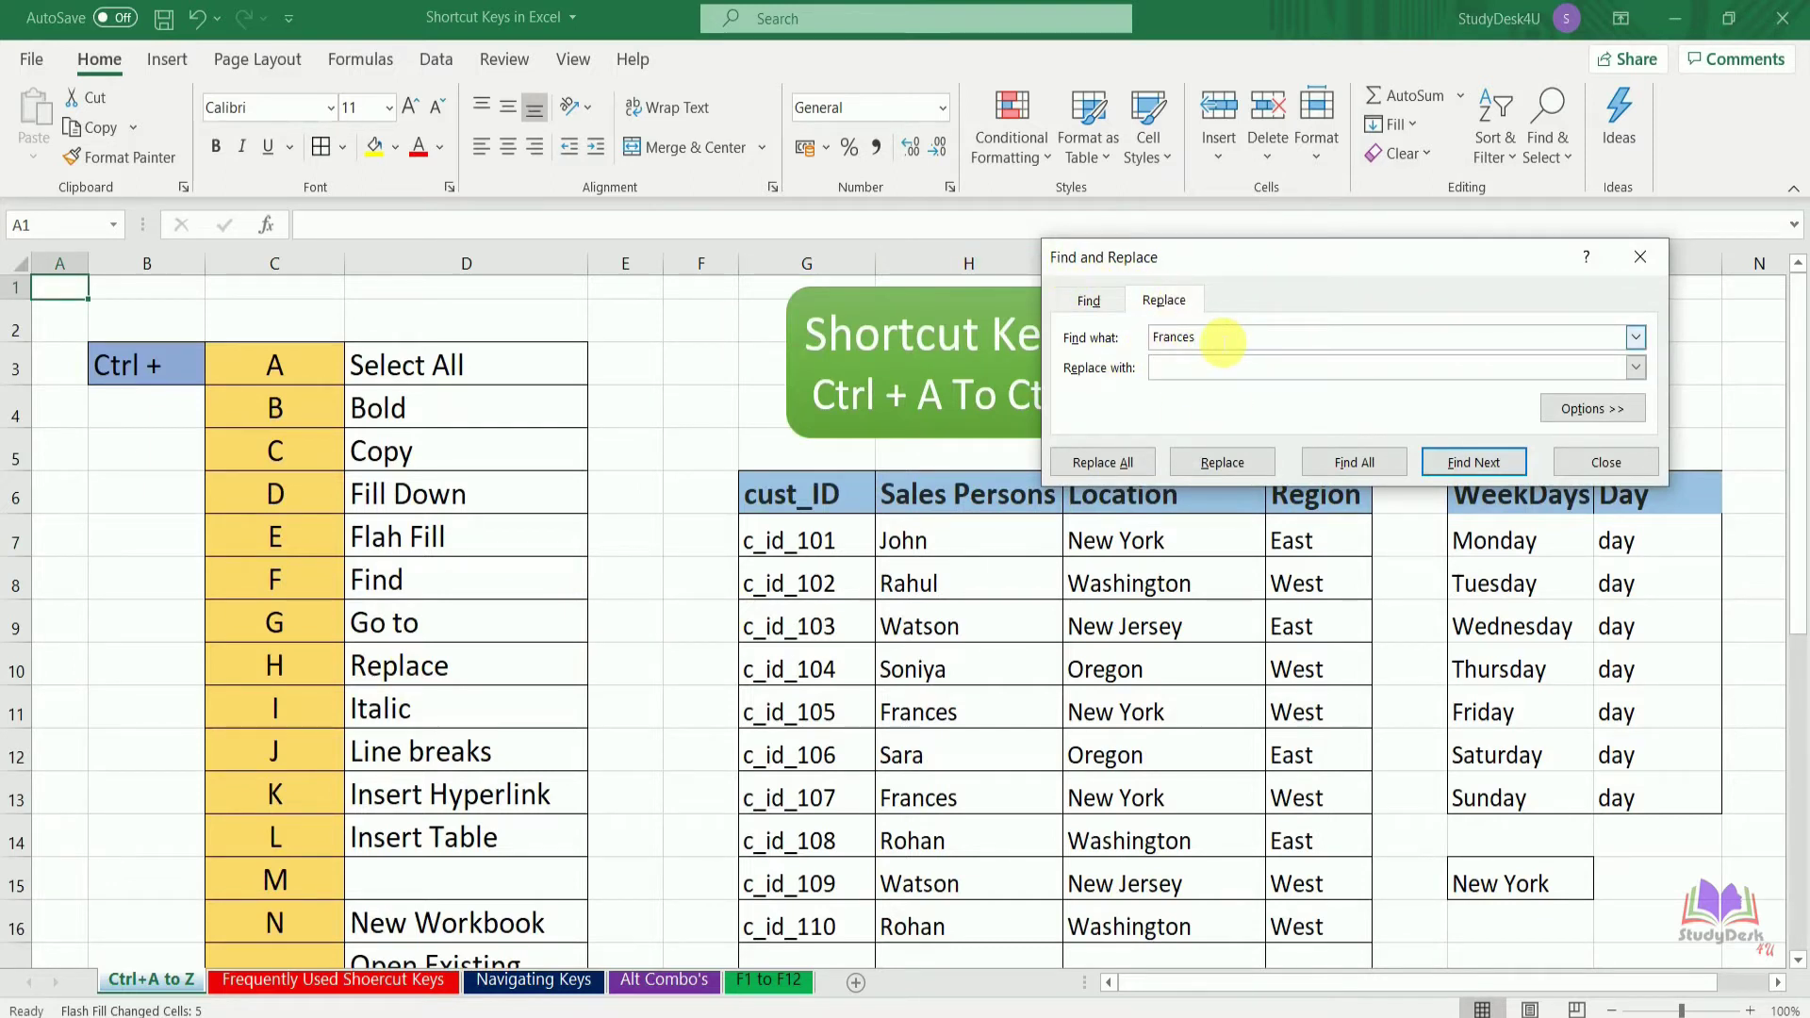
click(1198, 373)
text(Rohith)
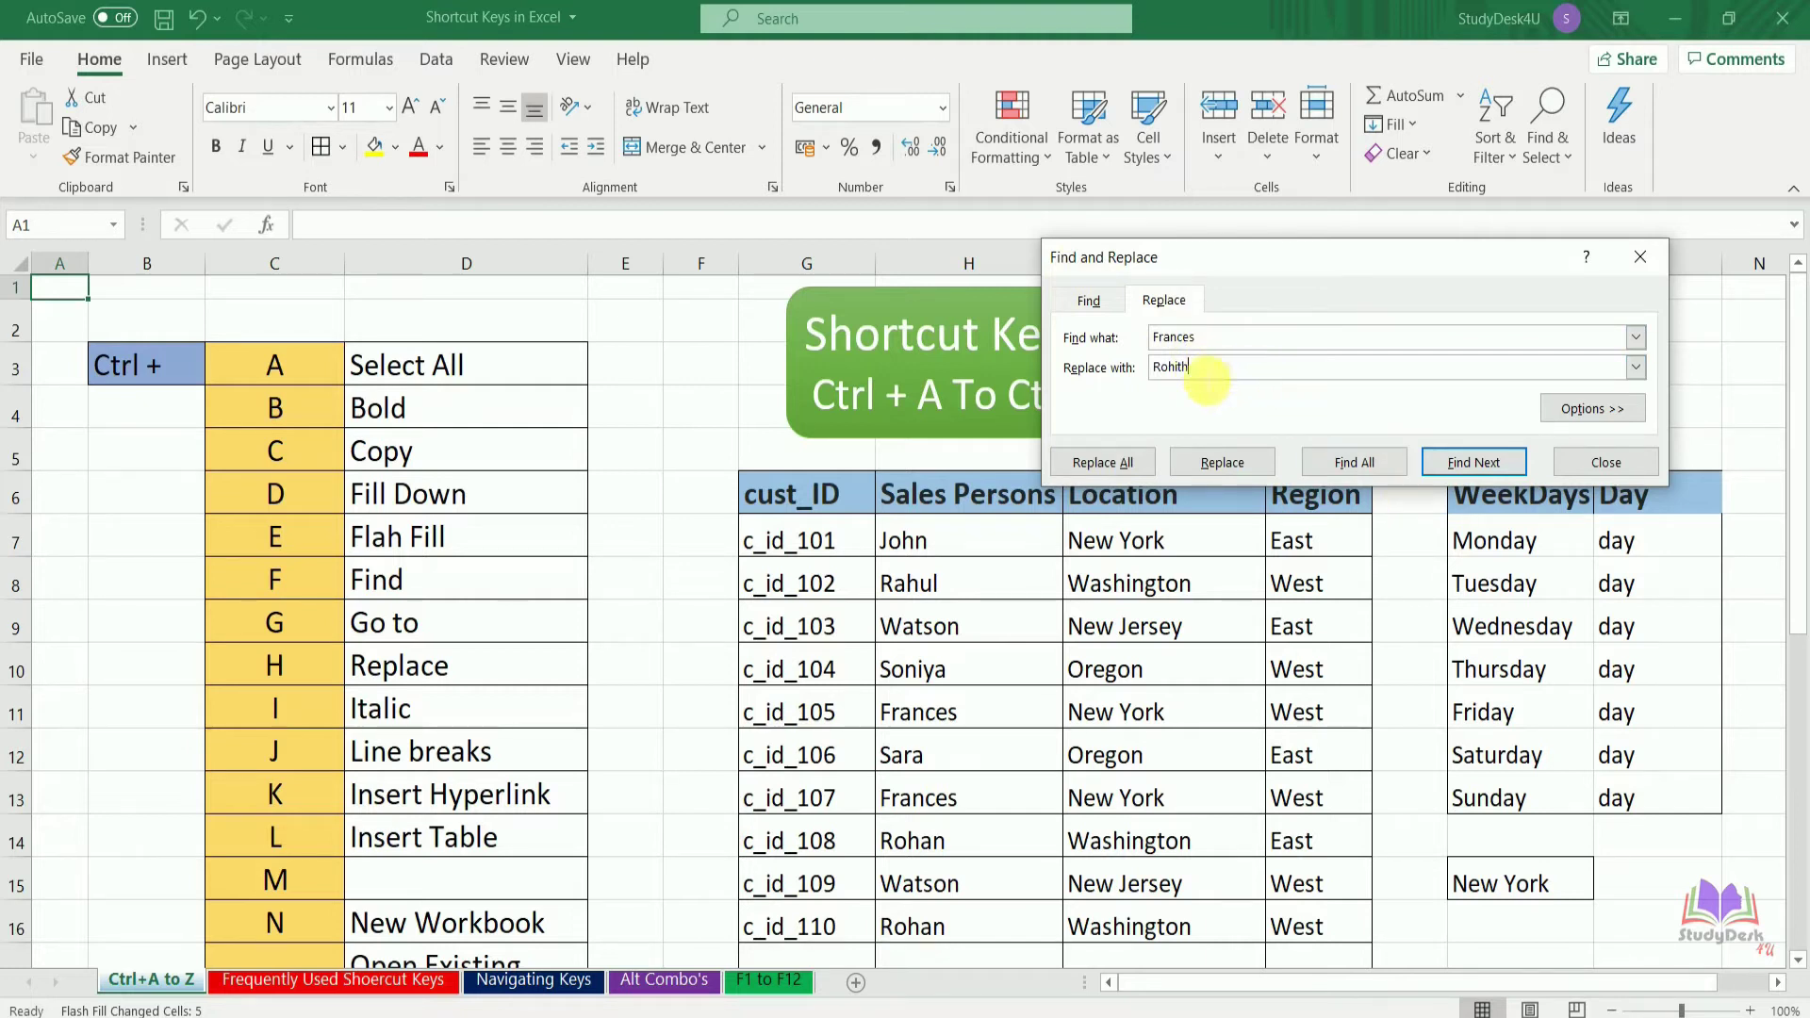
click(1128, 466)
click(915, 594)
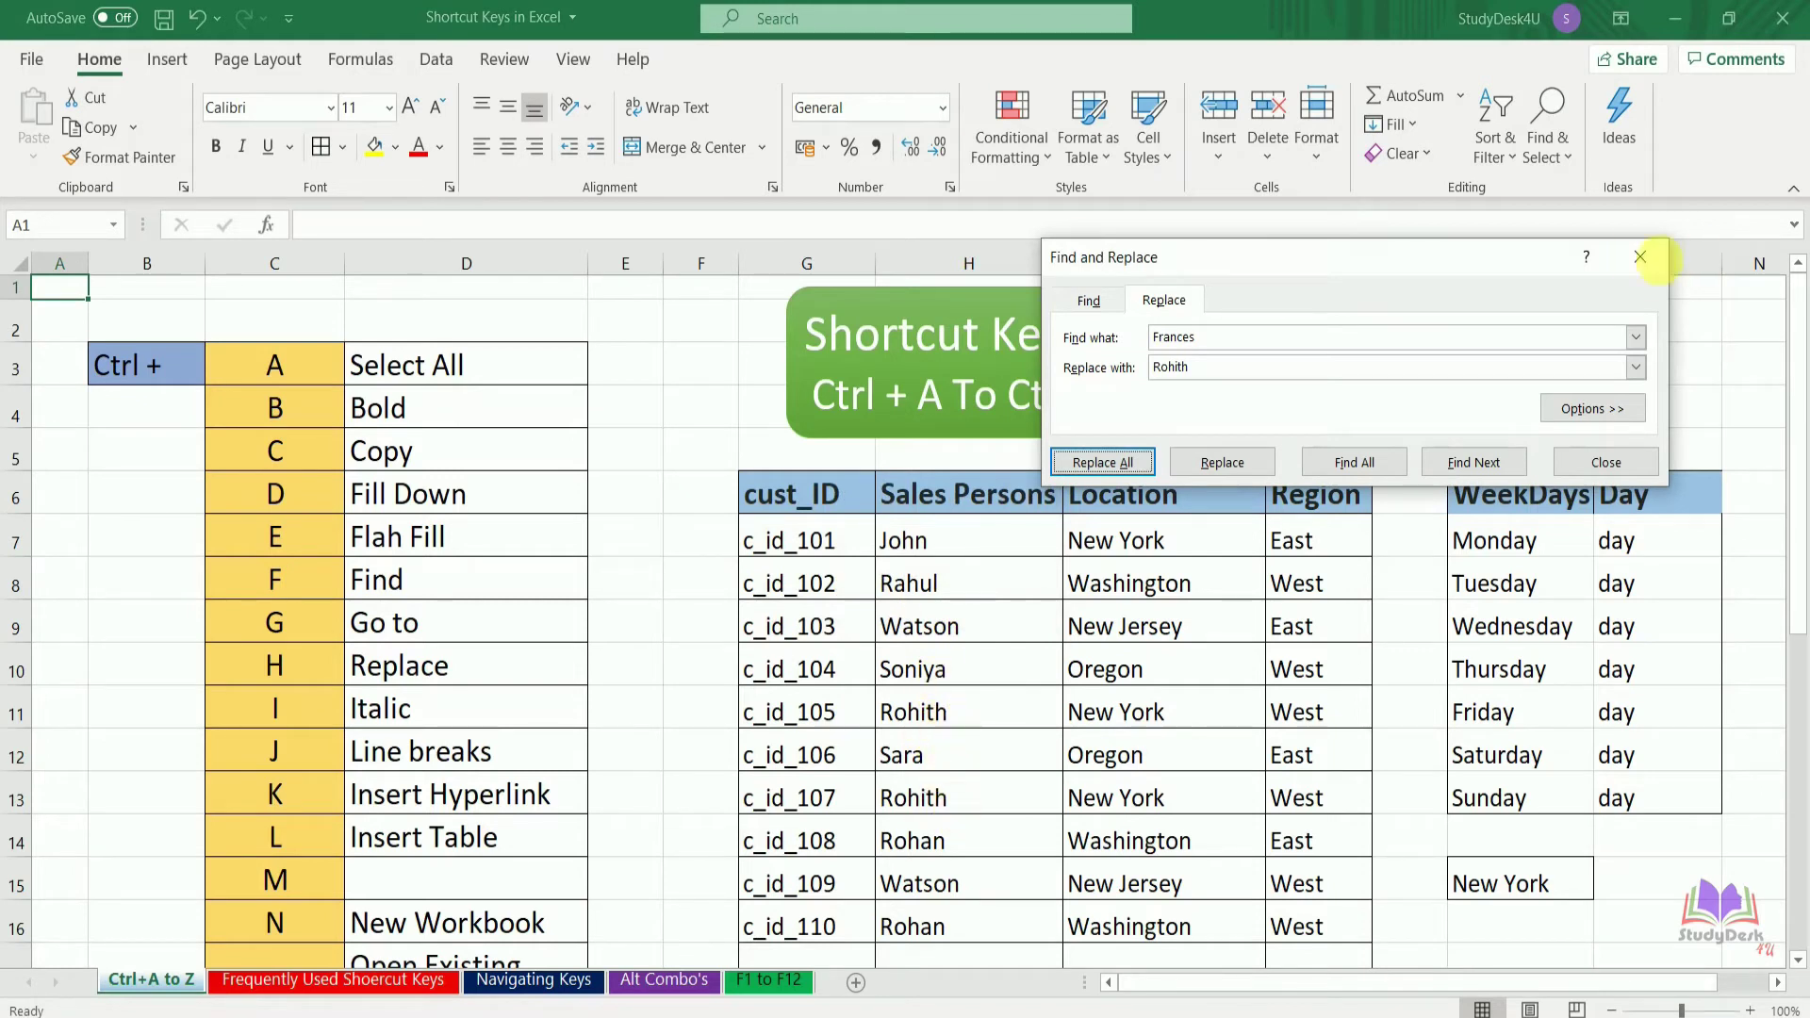
click(1638, 259)
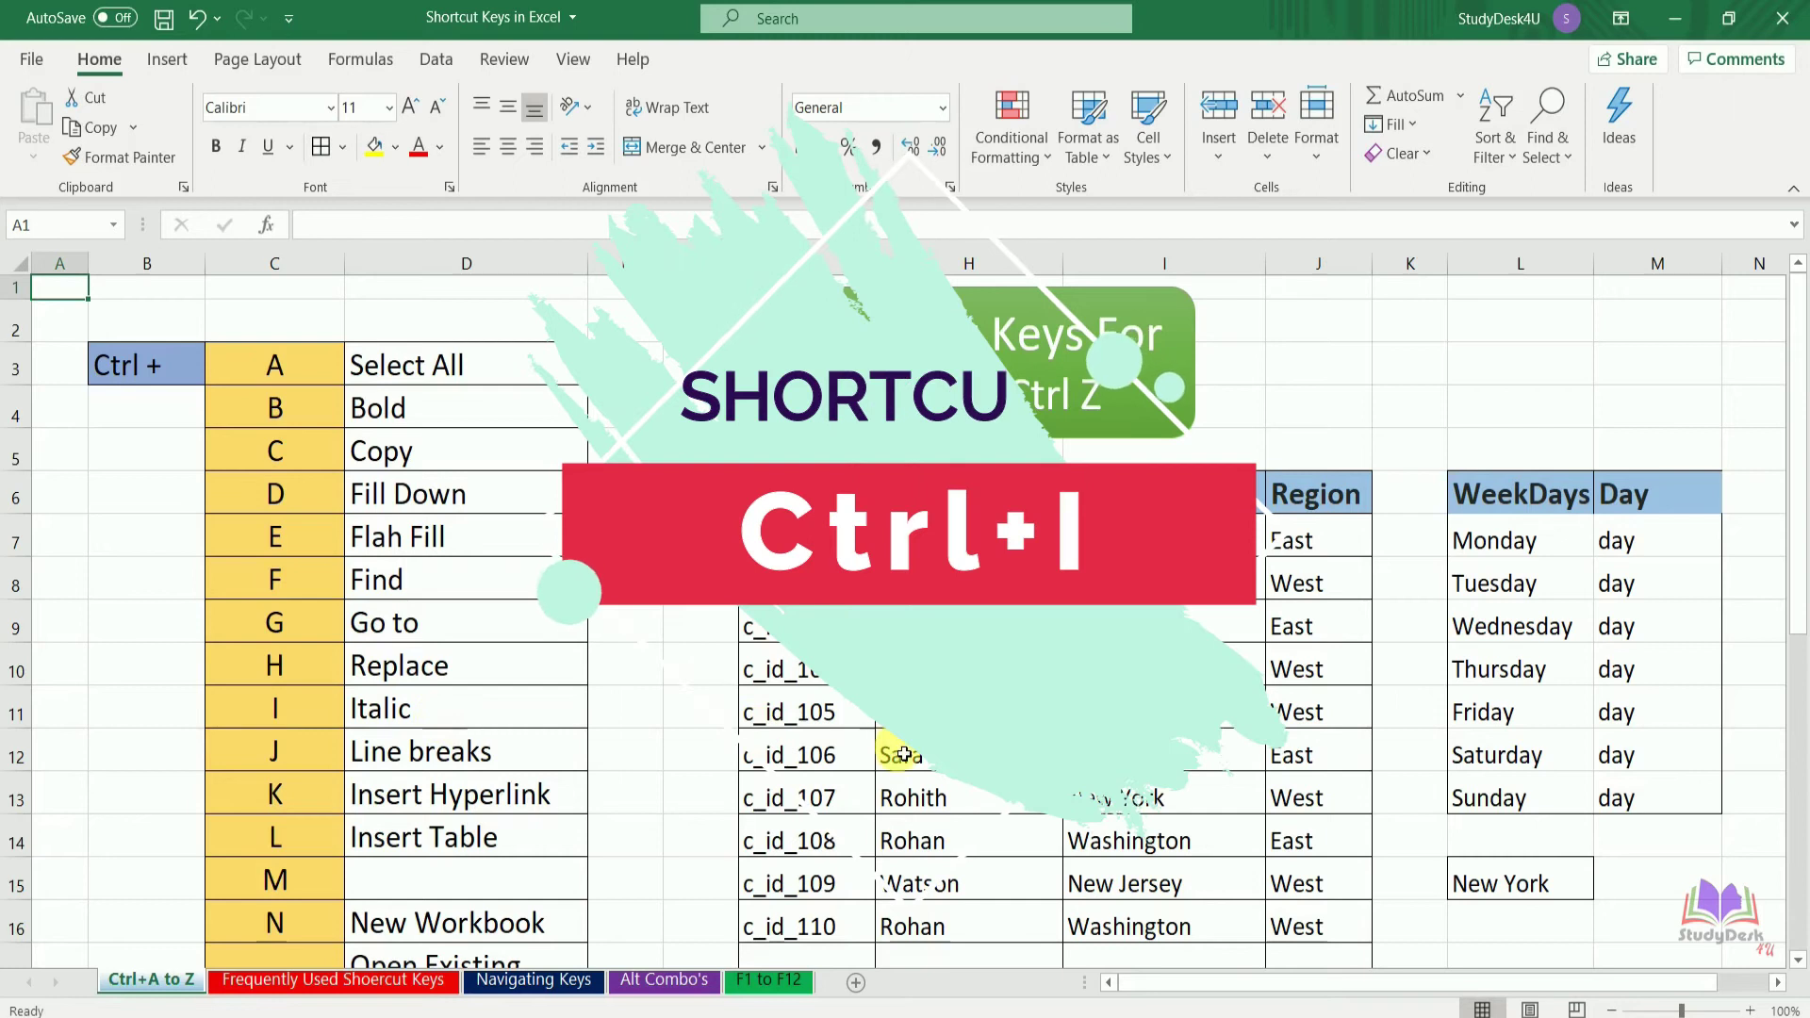
- Italicize the sales person's name in cell H11 of the customer table
click(972, 674)
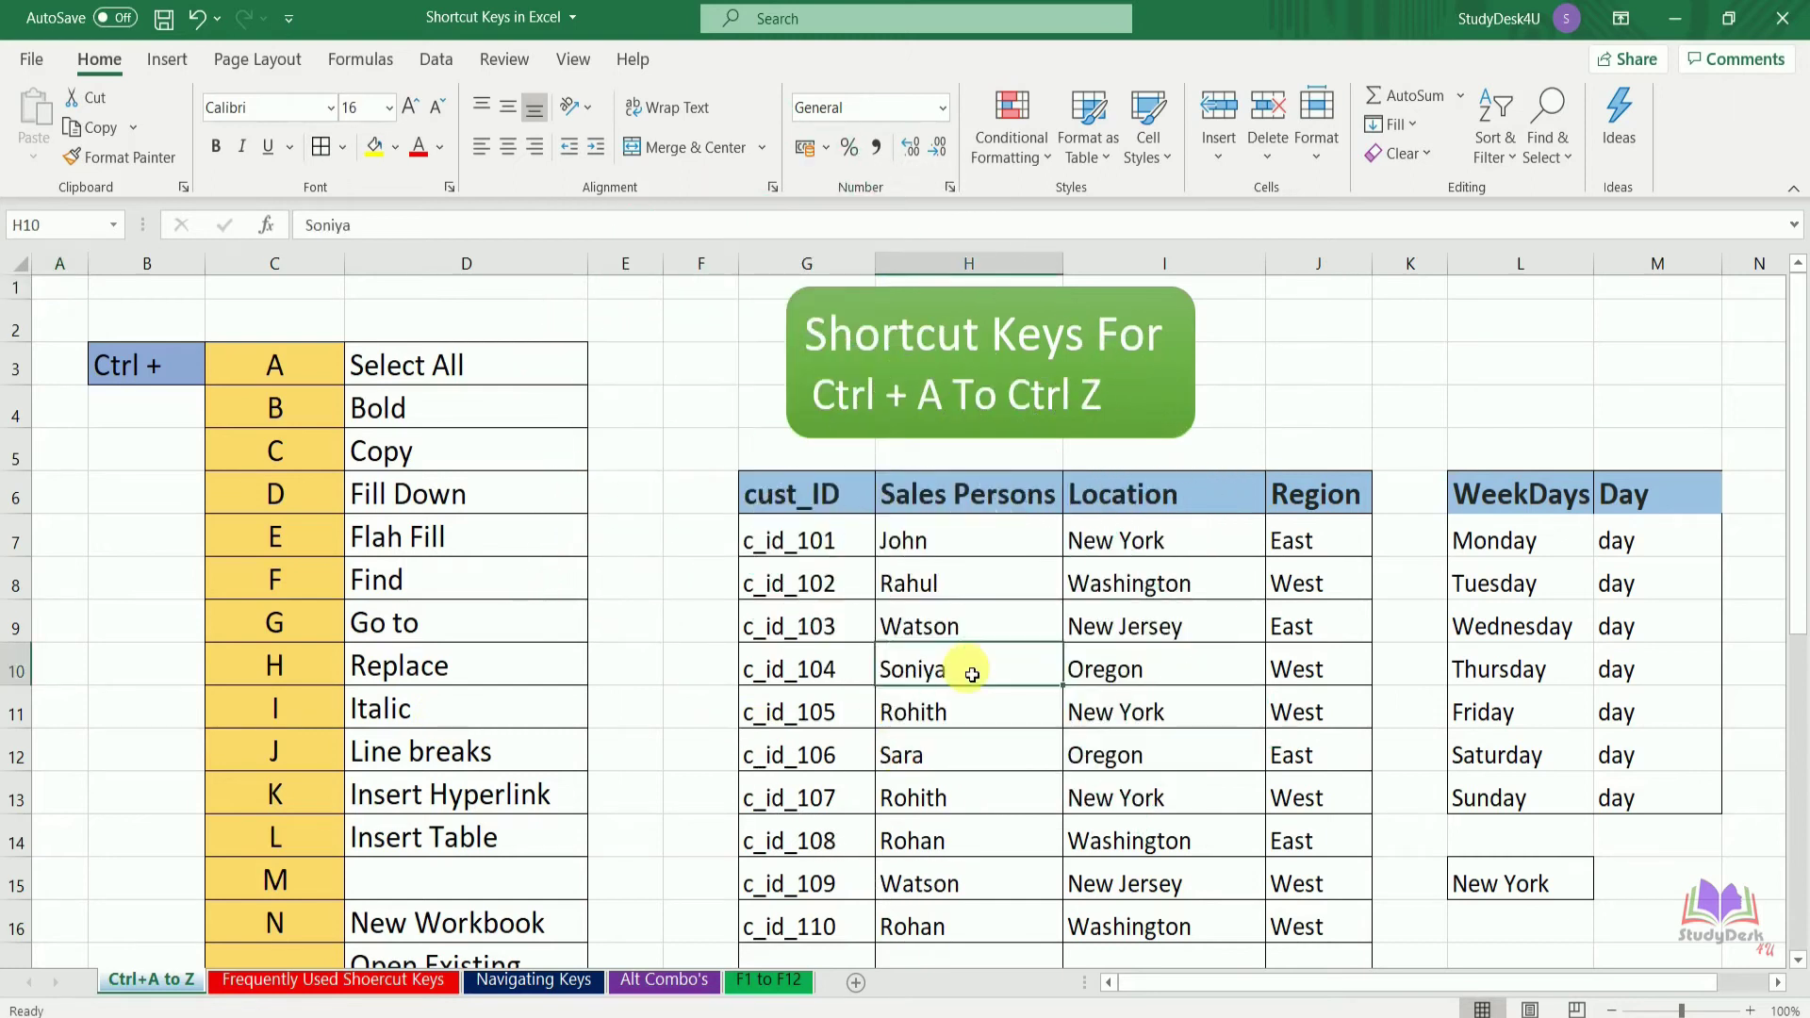
click(966, 725)
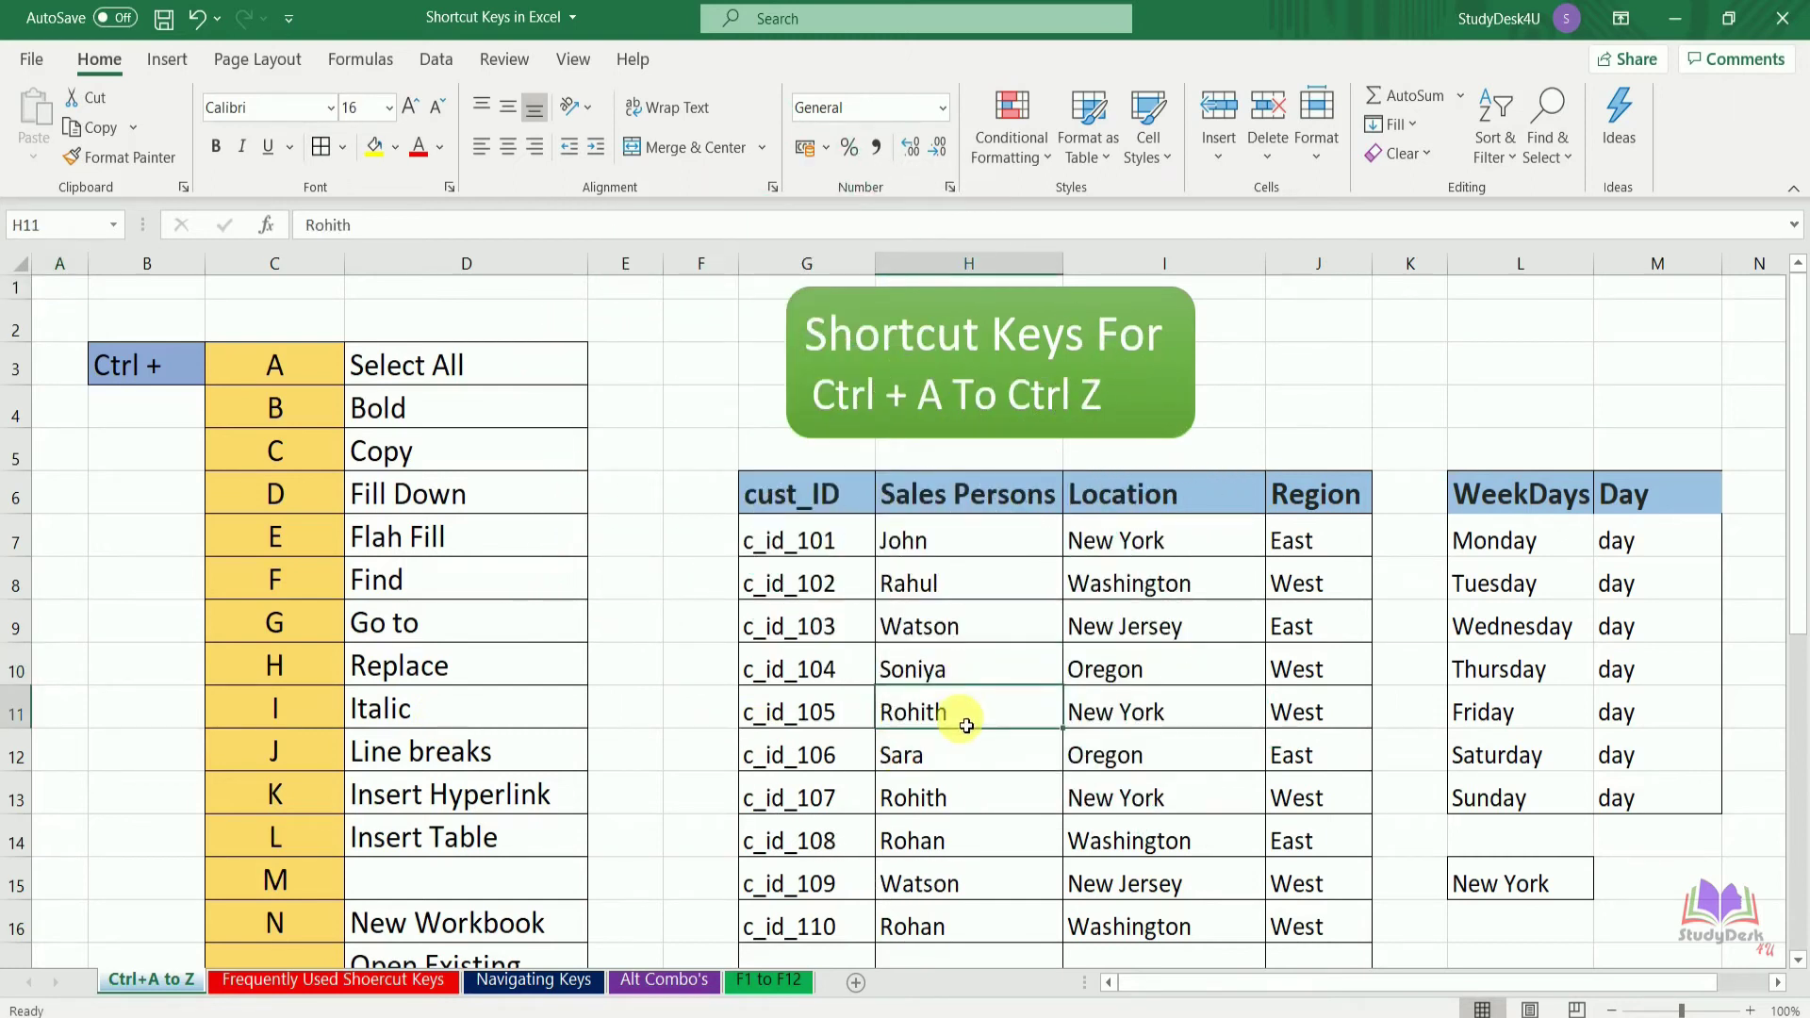
key(ctrl+i)
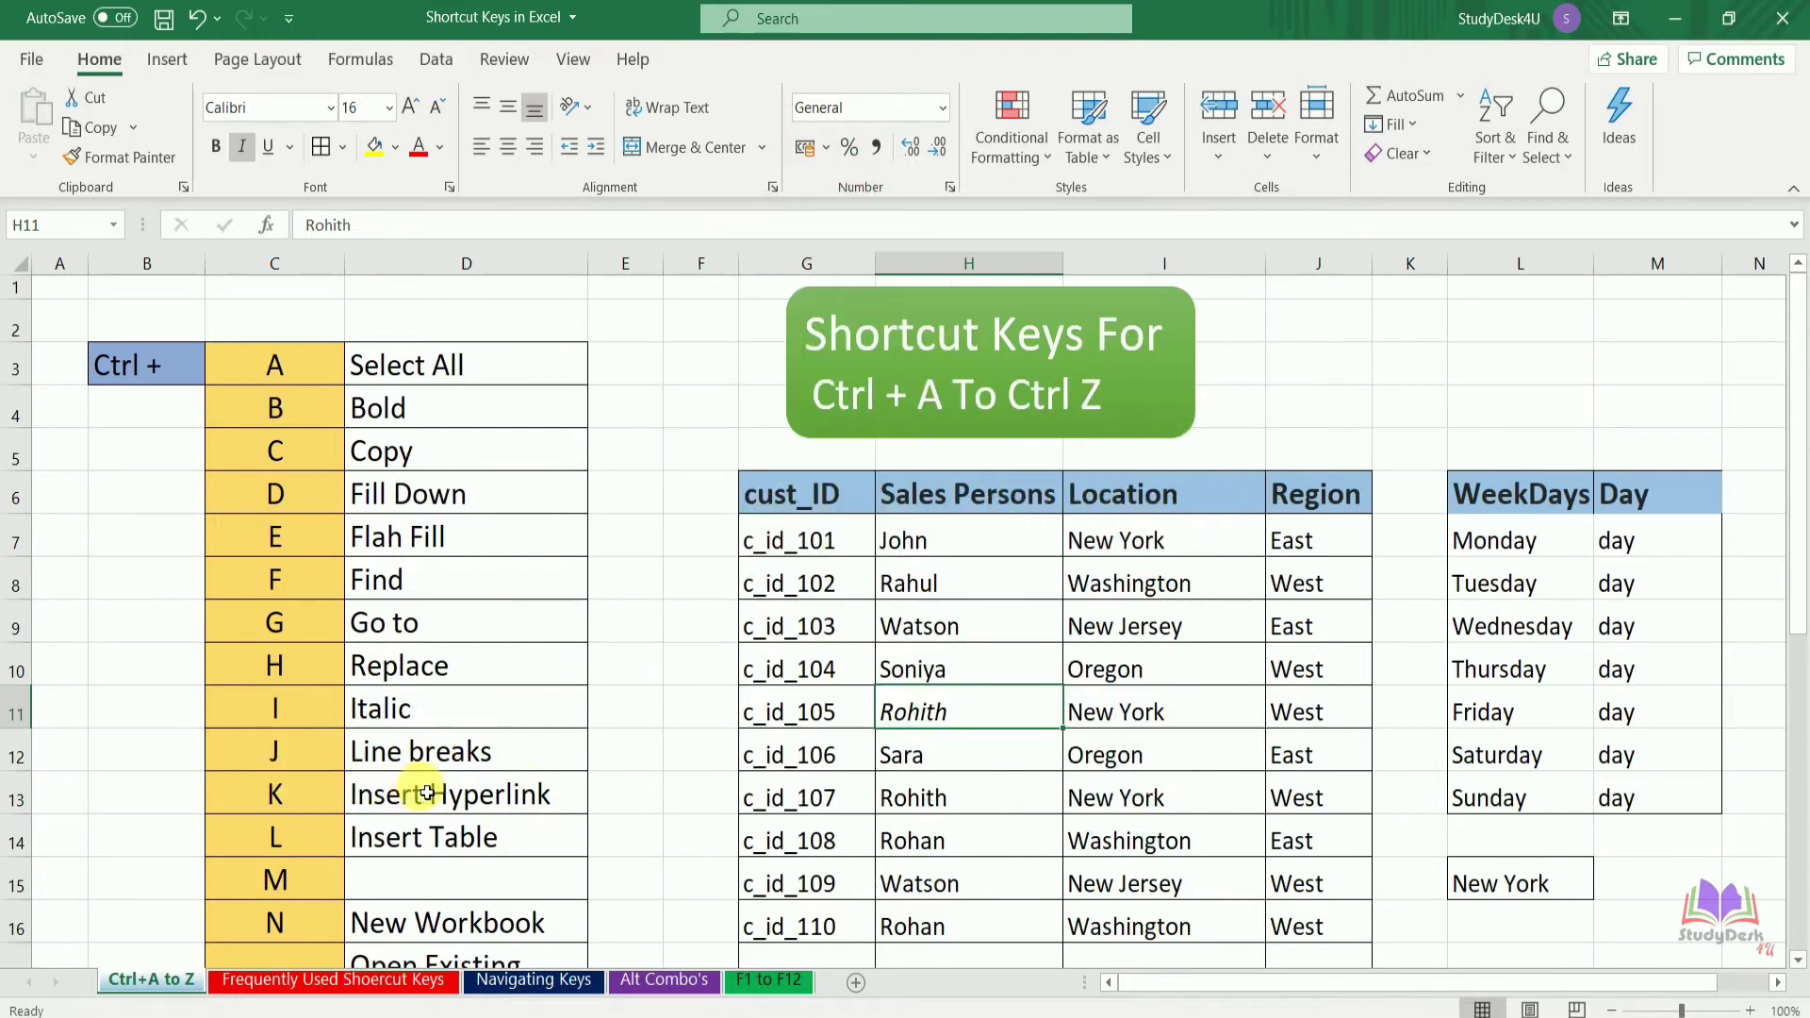
click(456, 751)
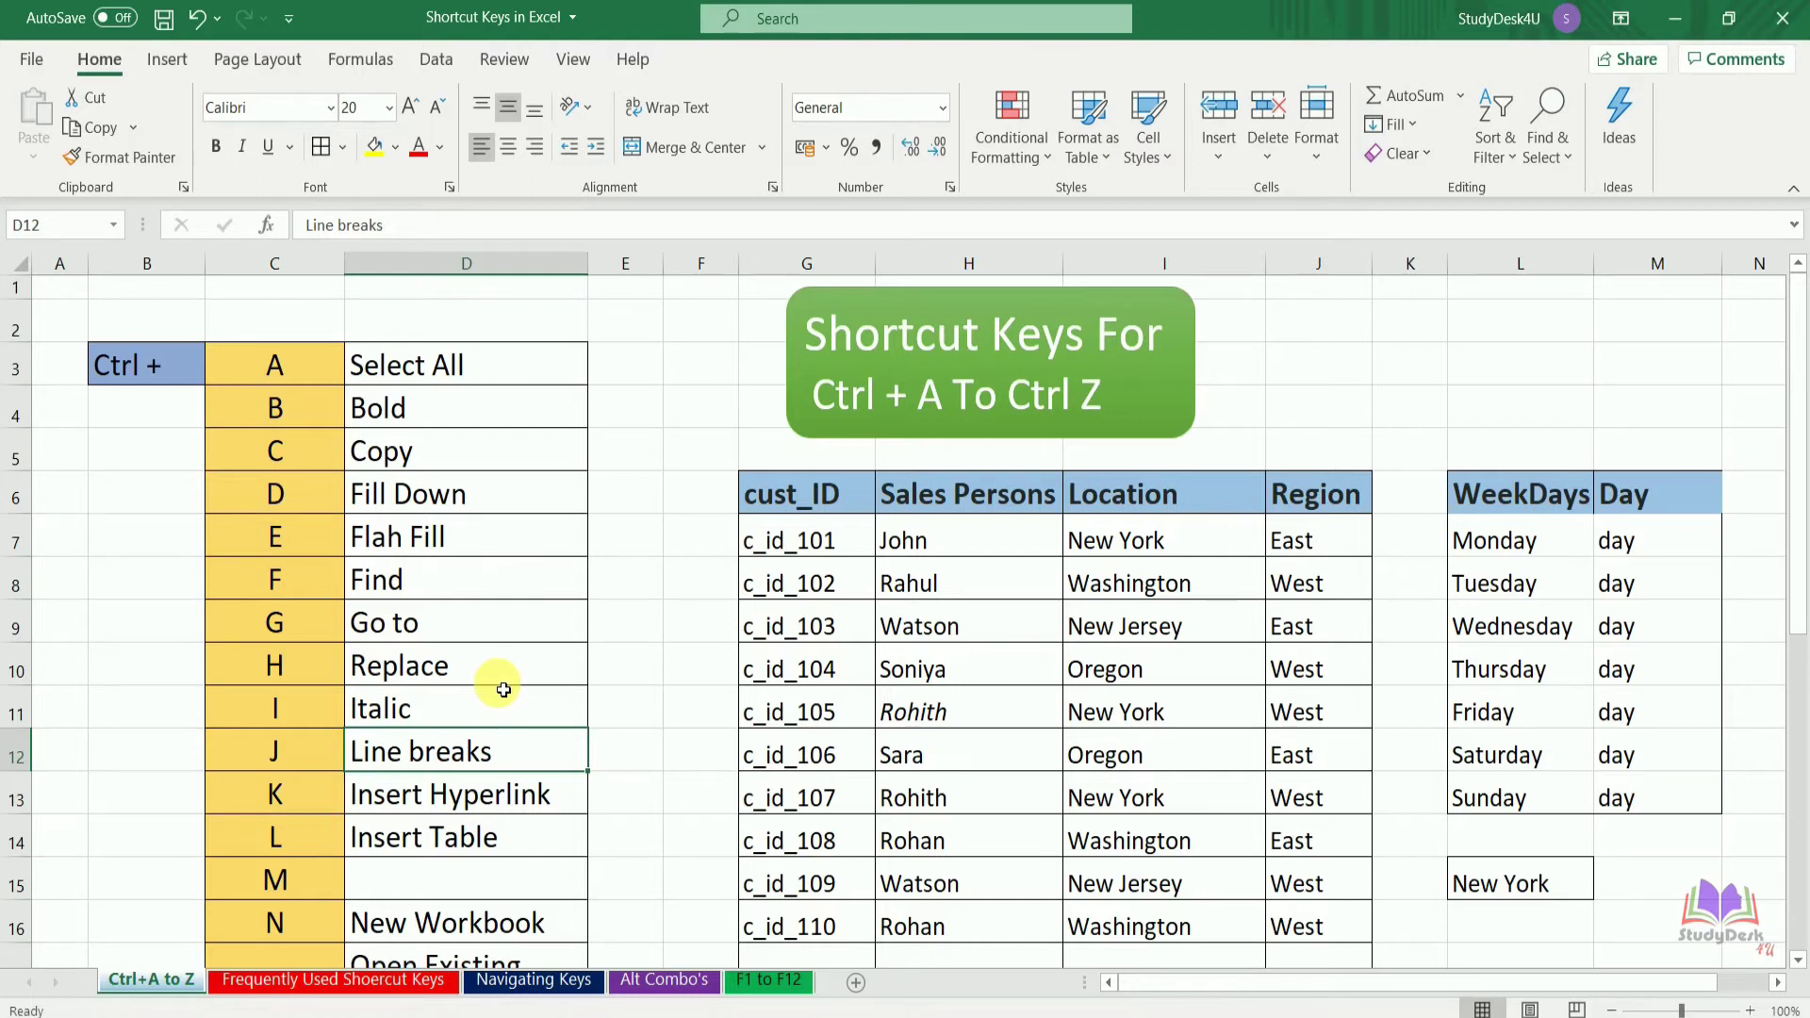
click(448, 792)
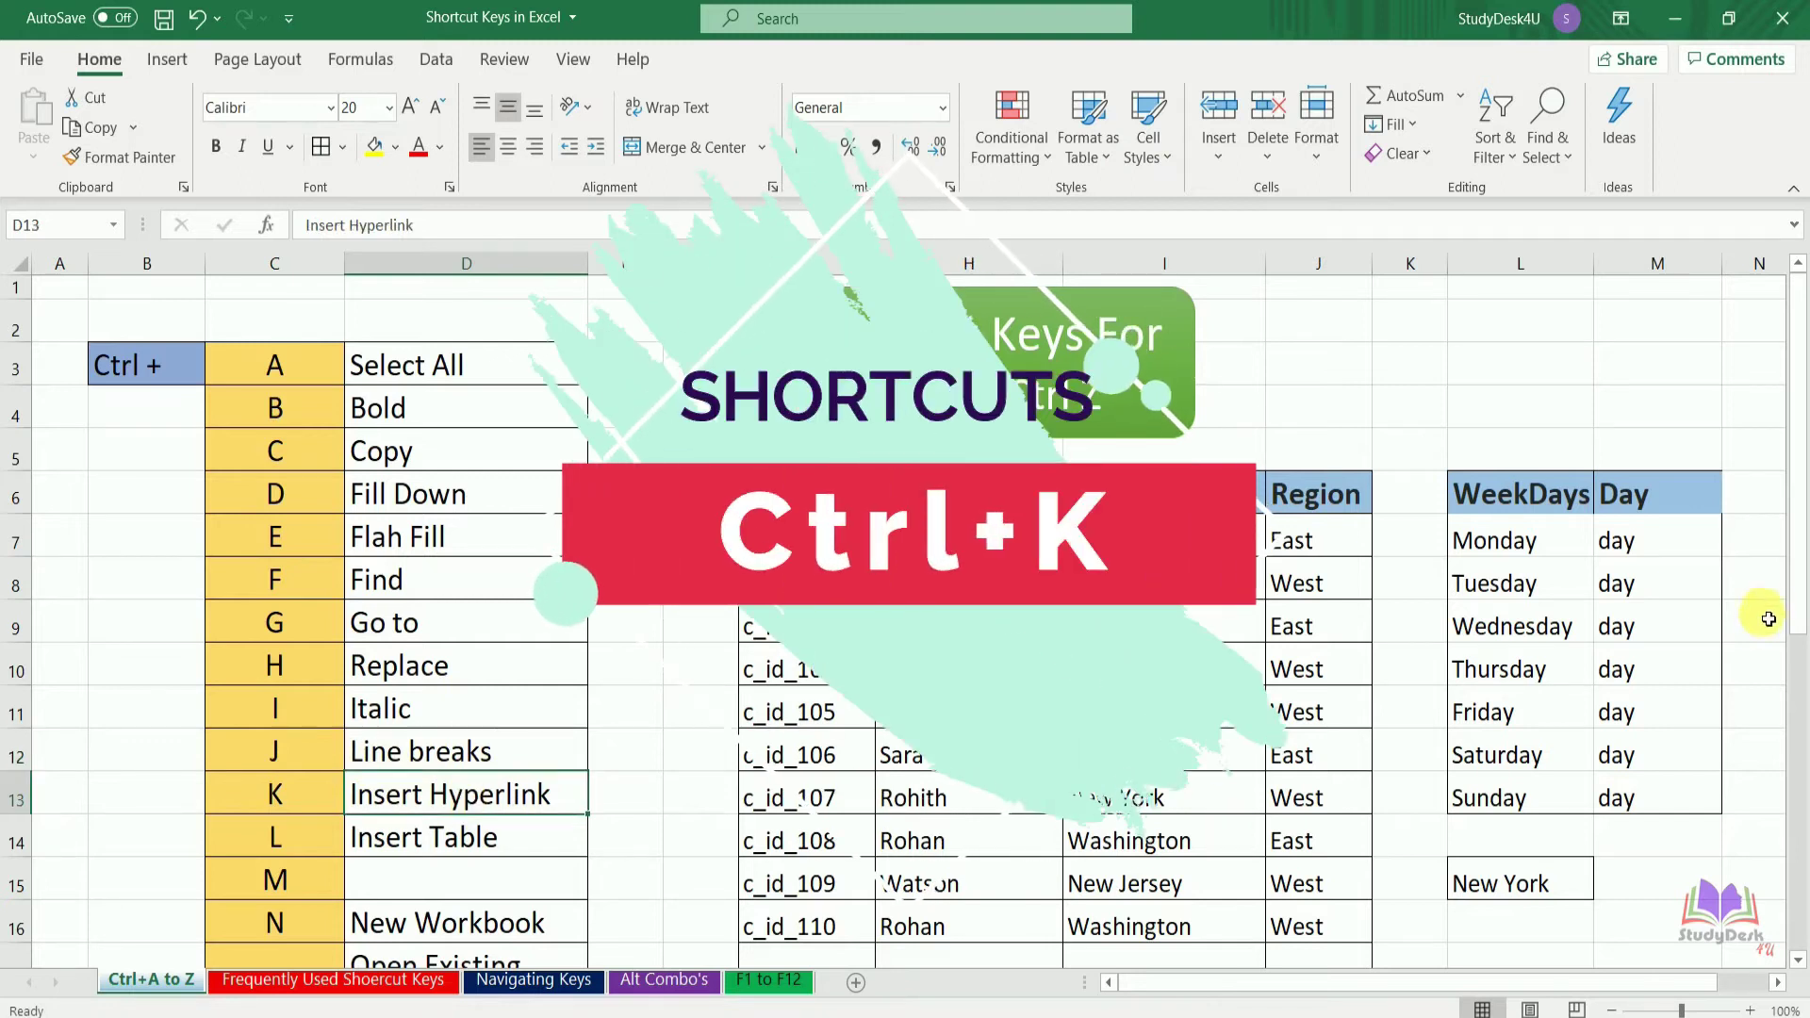
drag(1798, 603, 1803, 790)
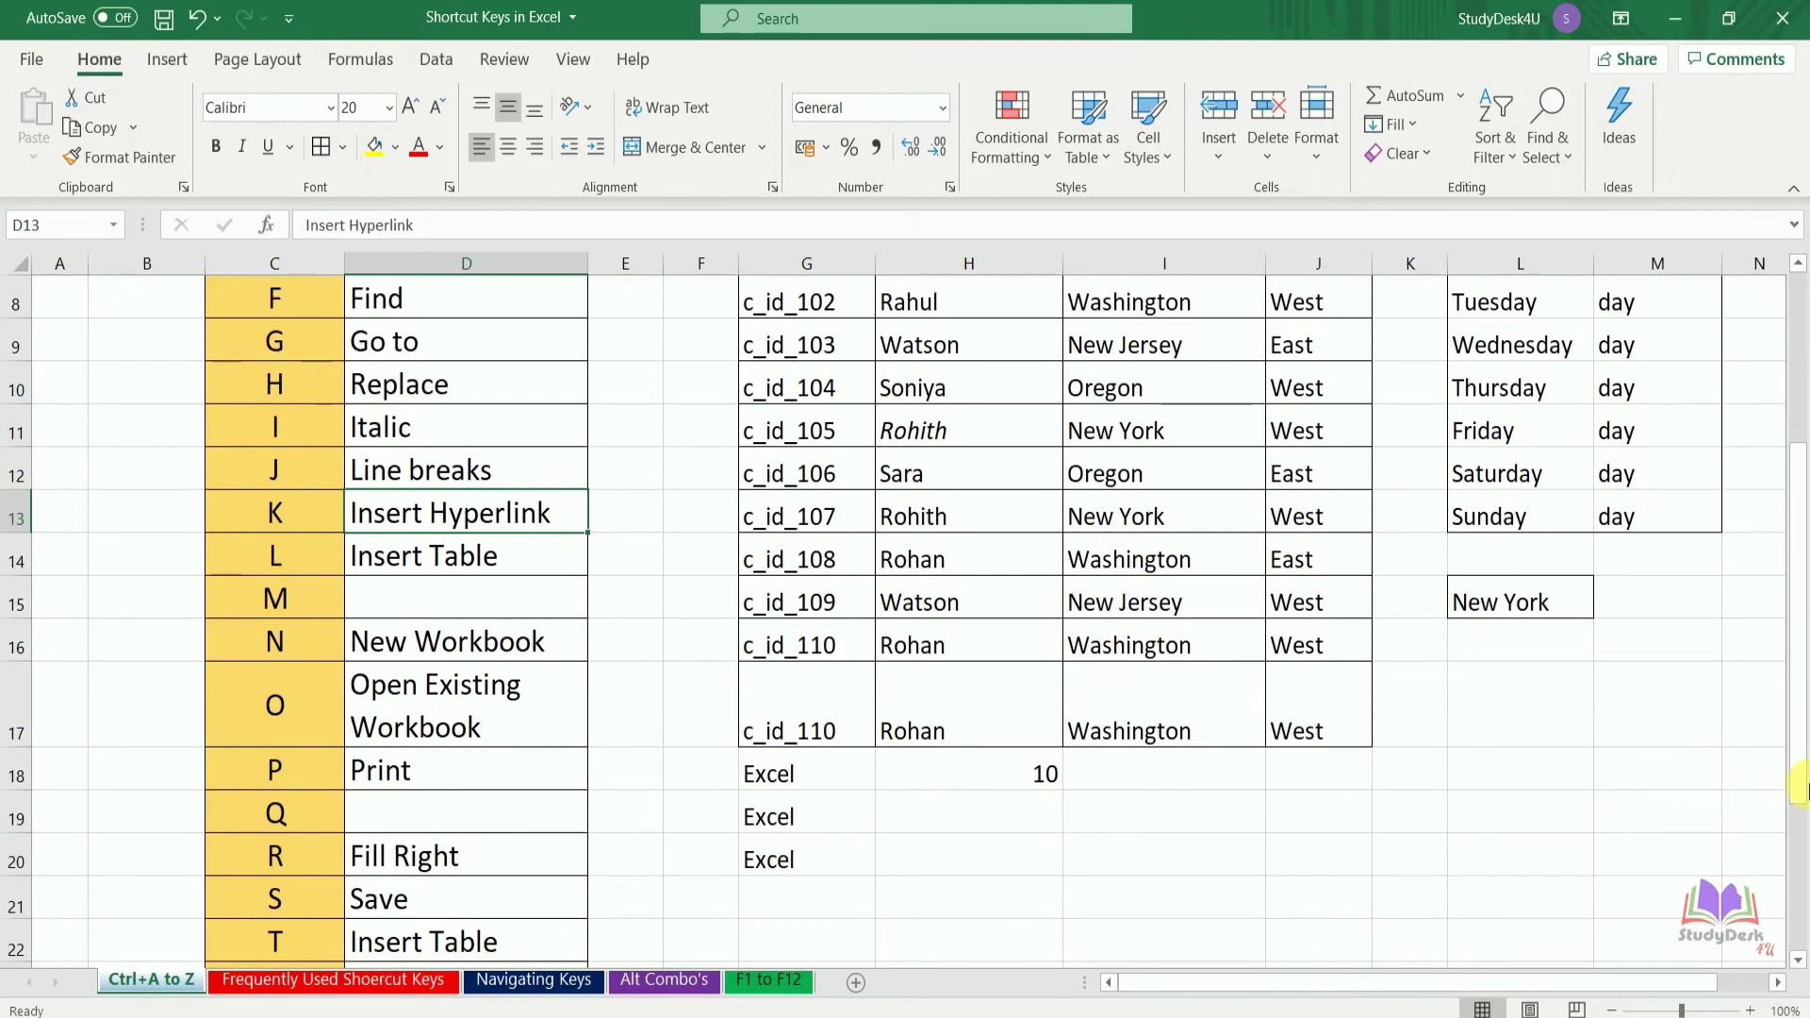
click(805, 829)
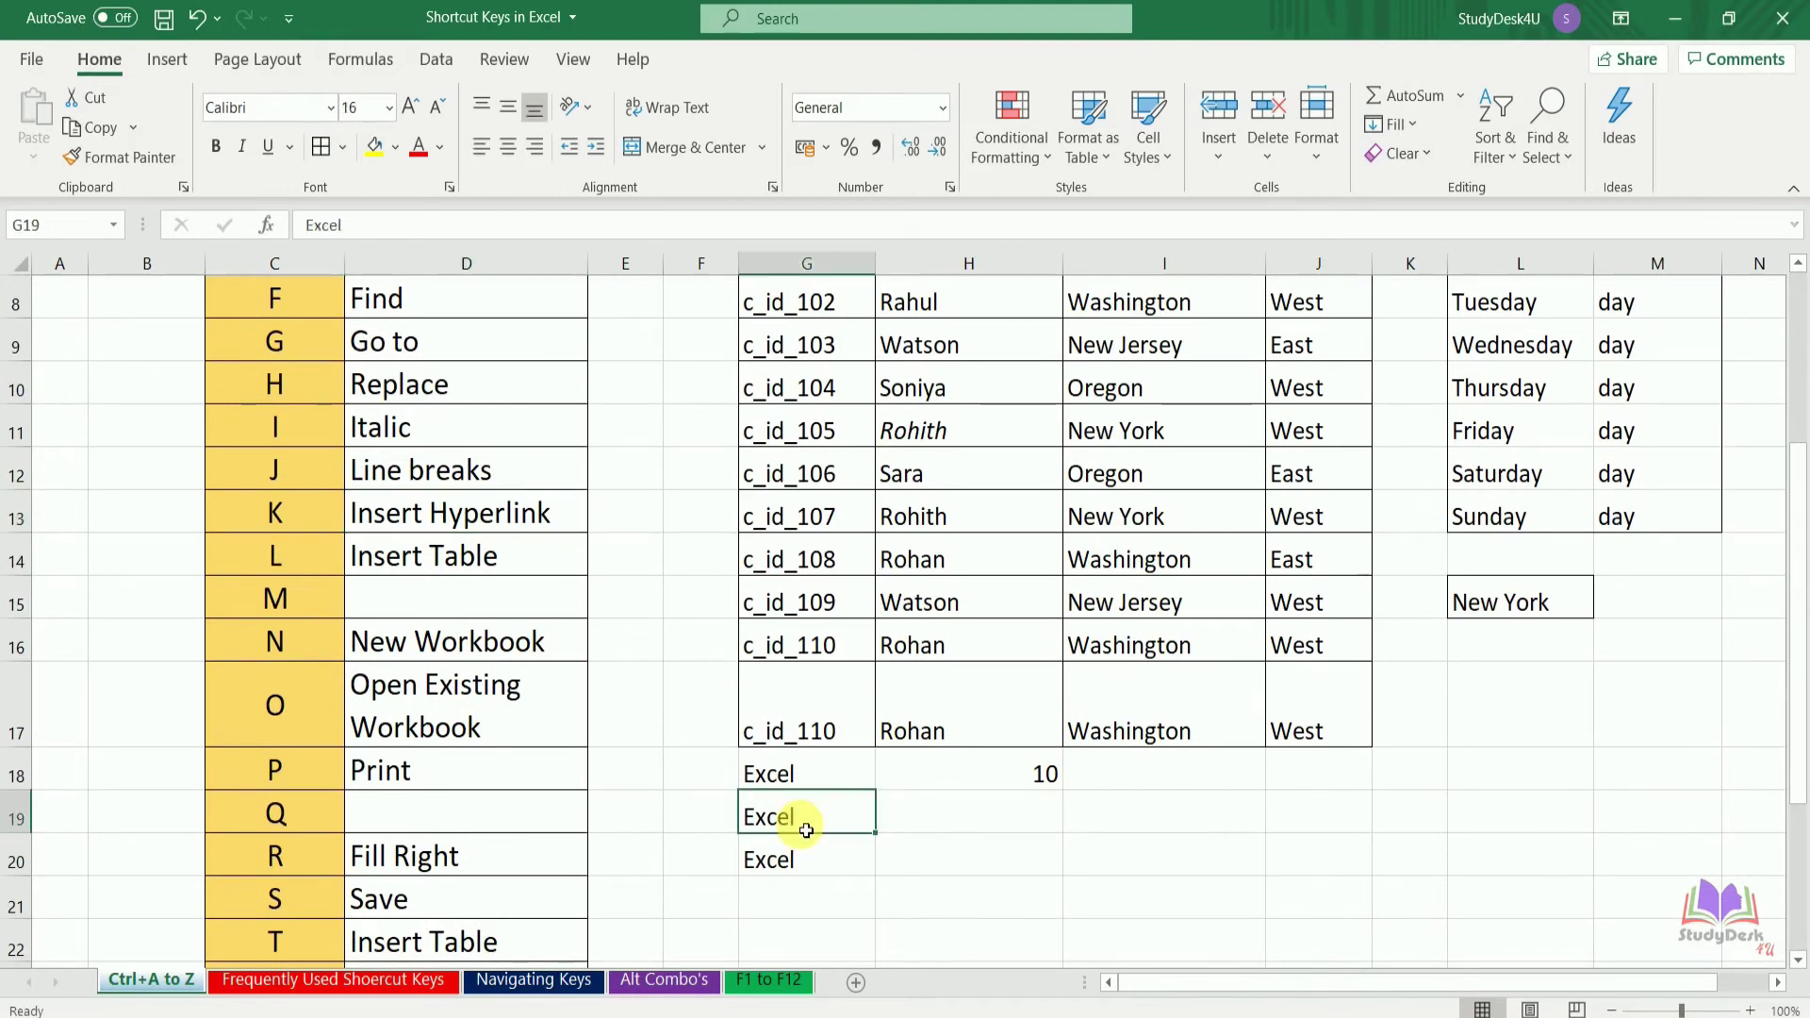
key(ctrl+k)
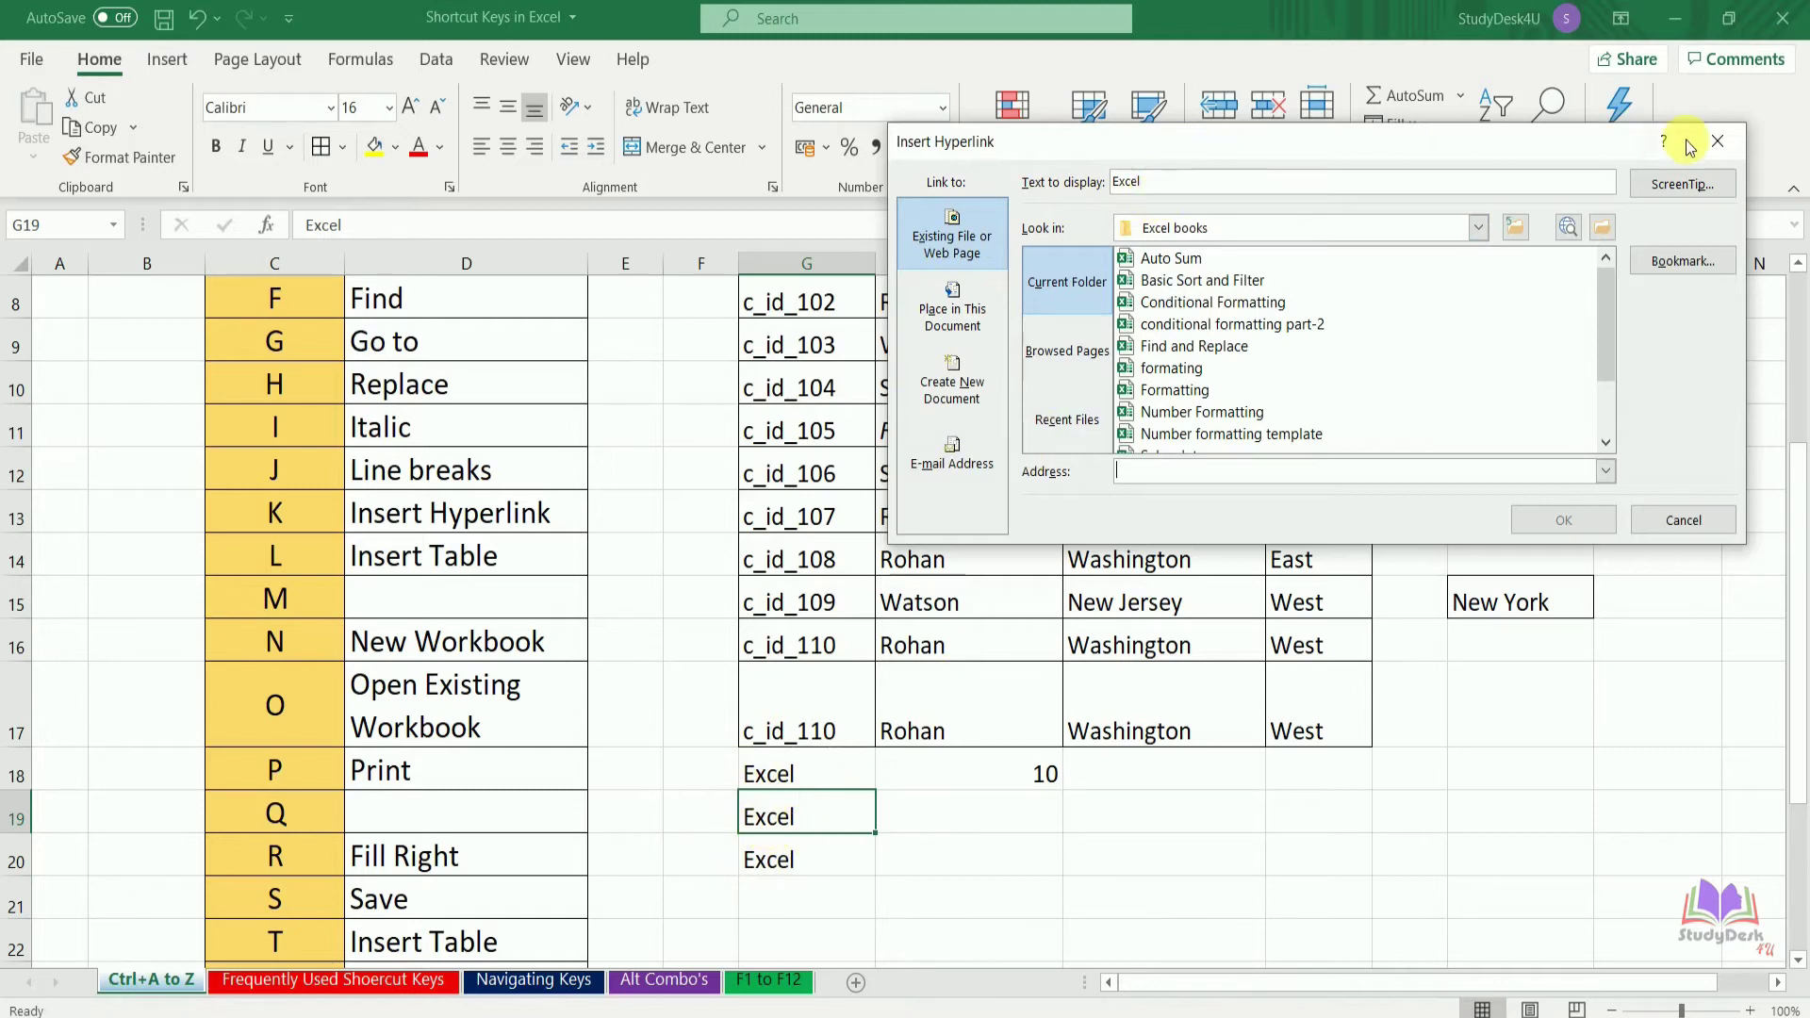
click(1717, 141)
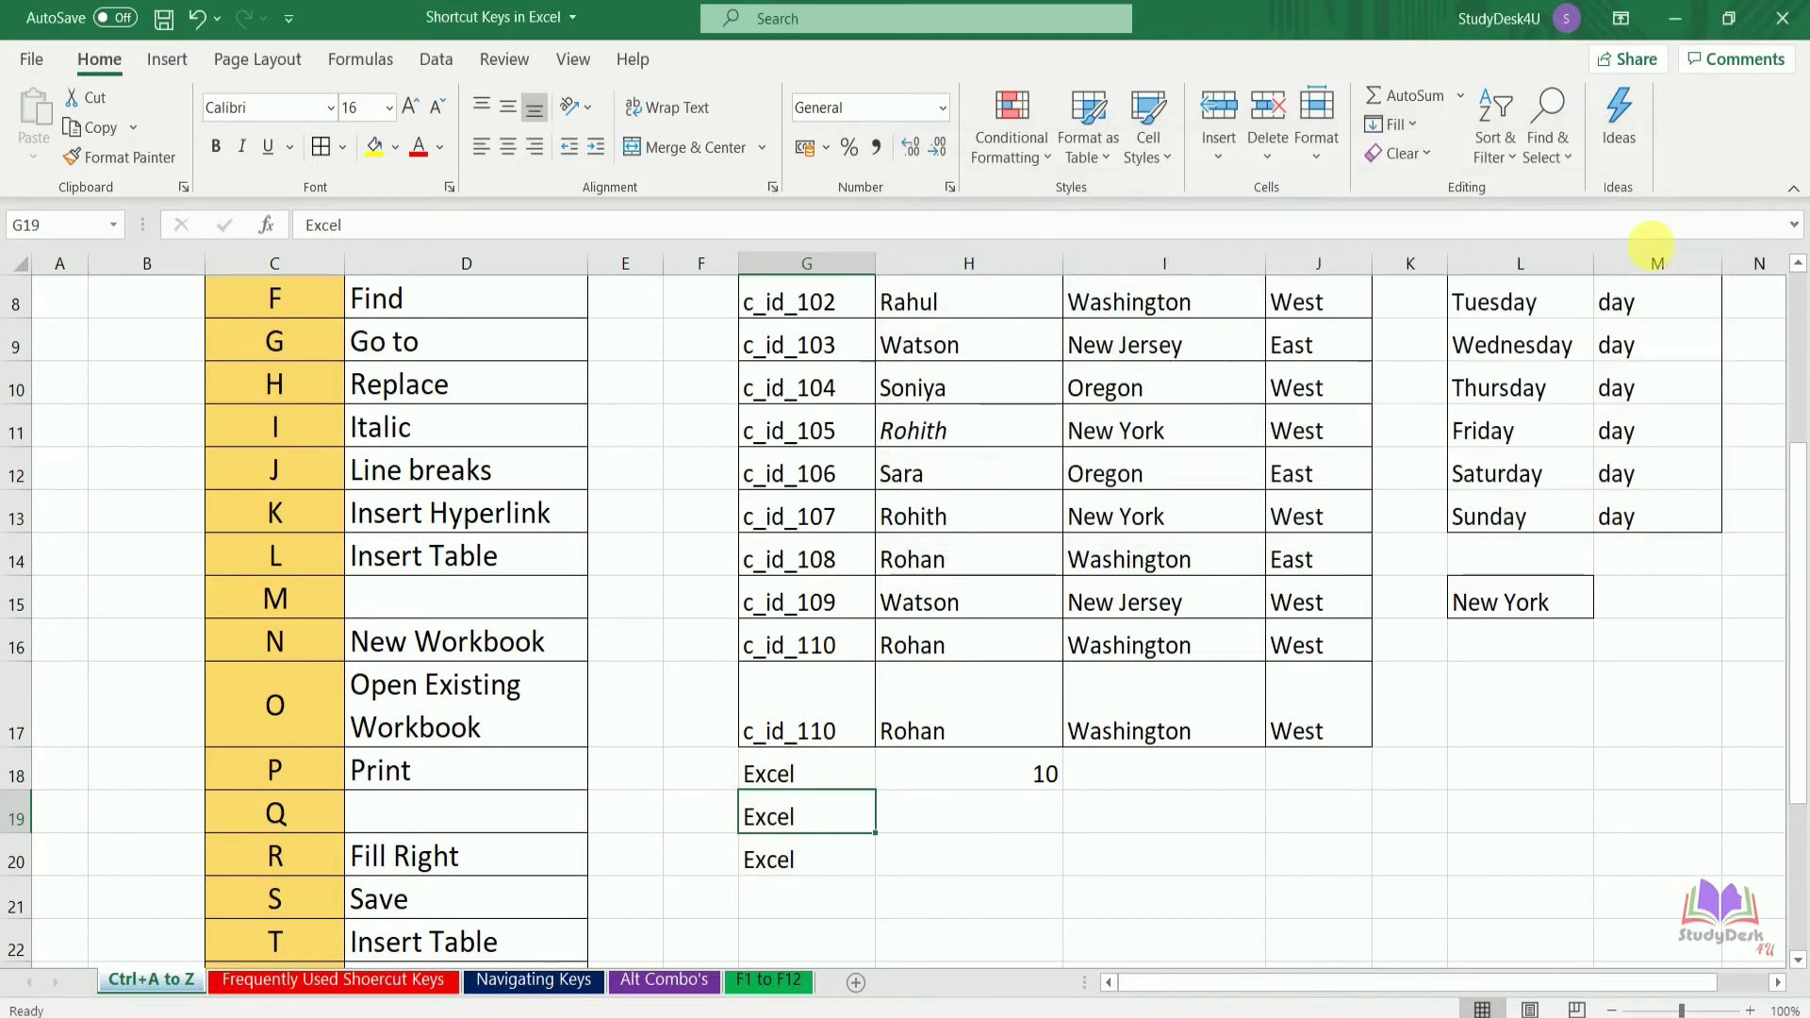
- Start a new hyperlink in cell I20 with the display text Google
click(1202, 866)
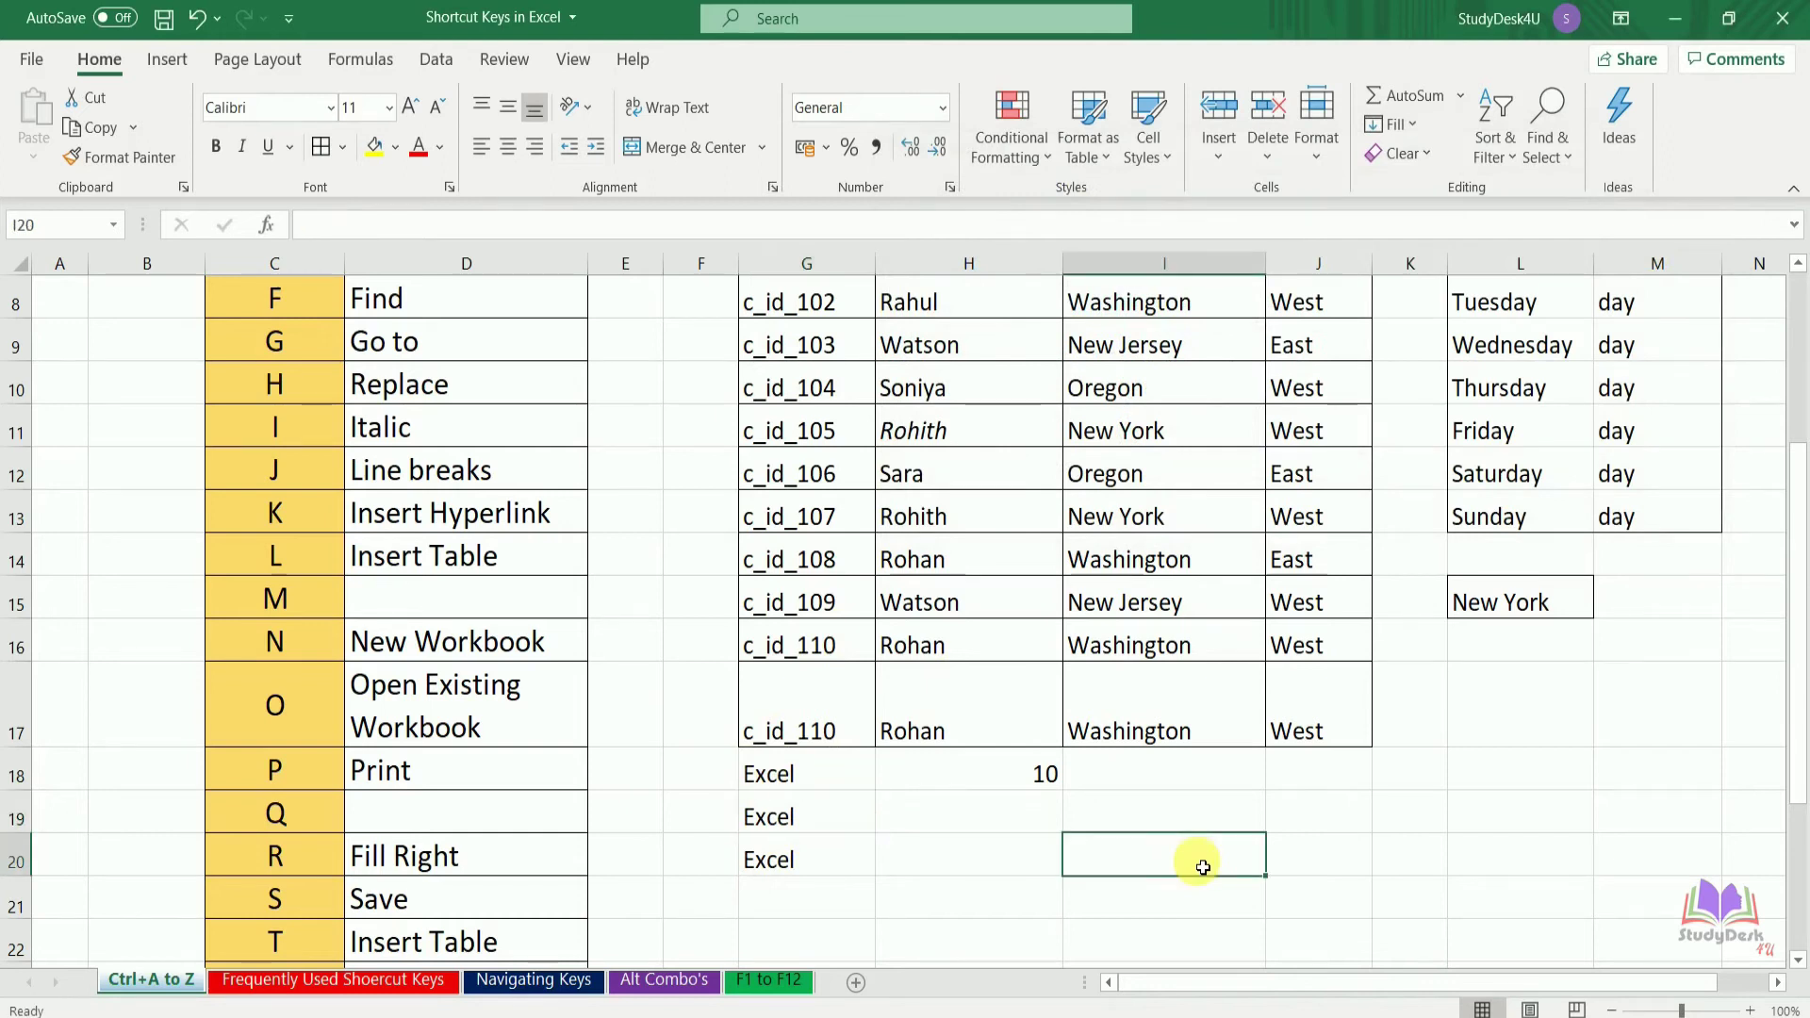
key(ctrl+k)
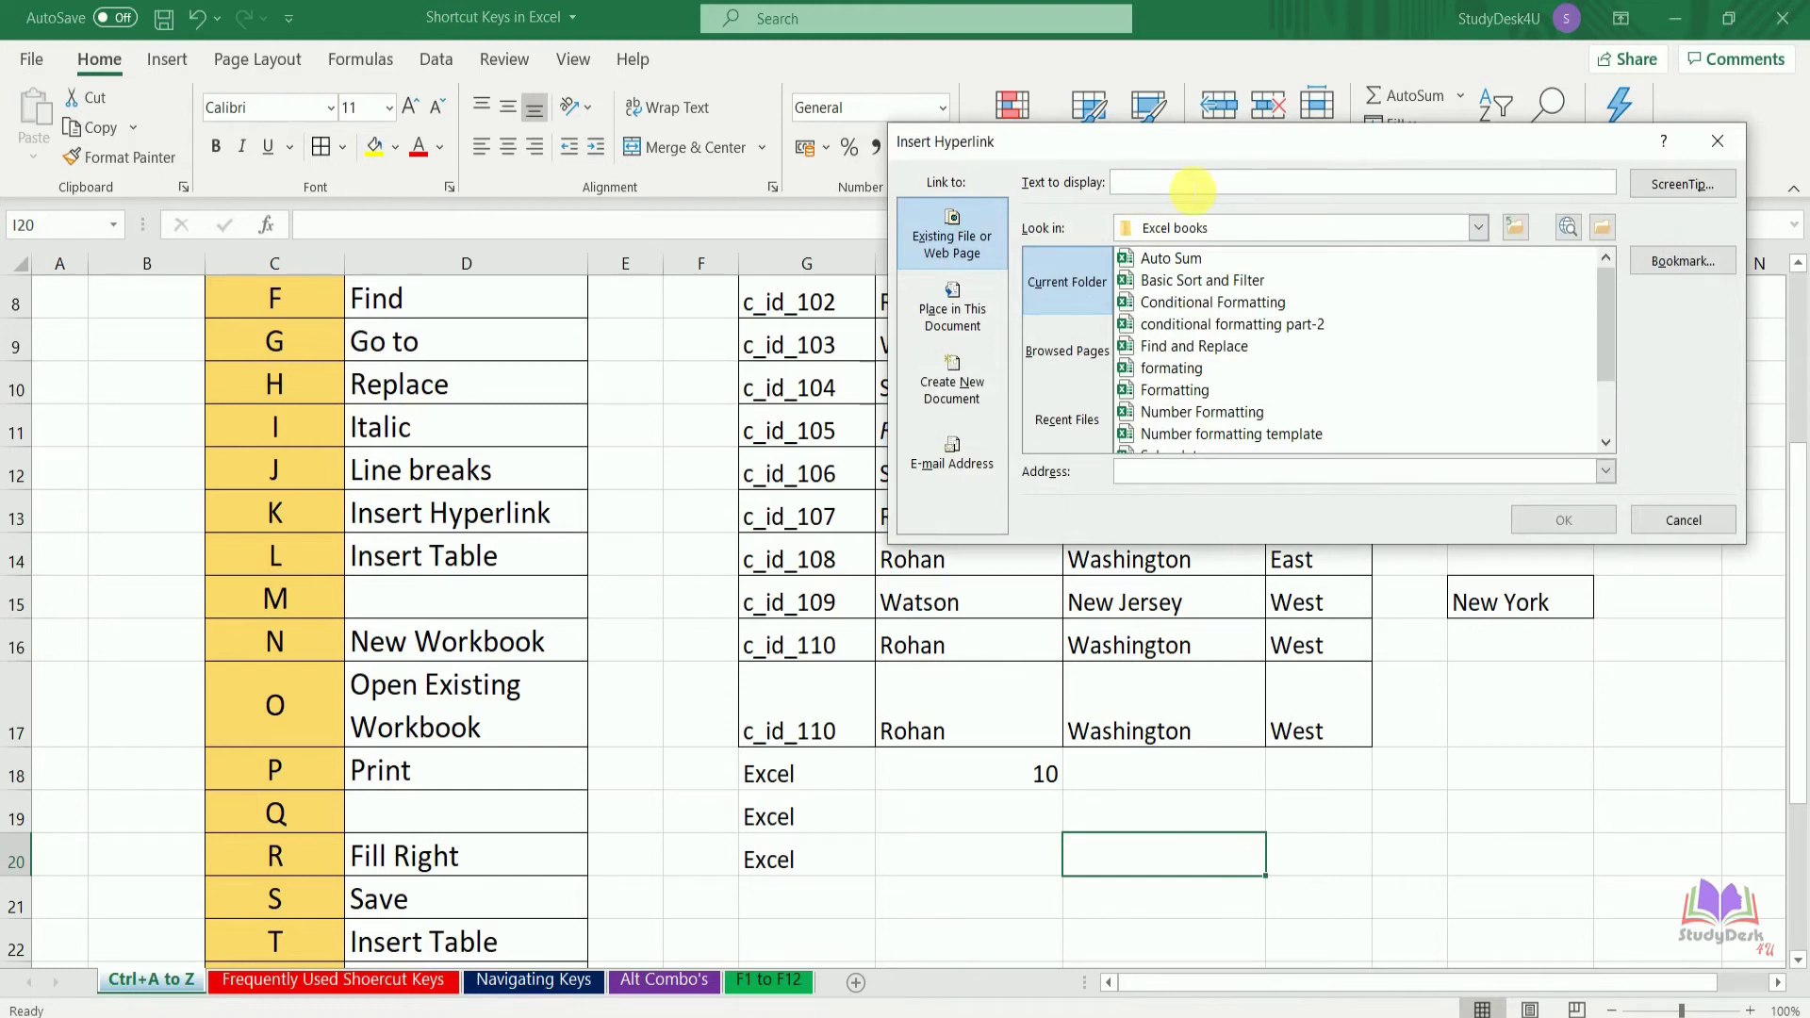
text(Google)
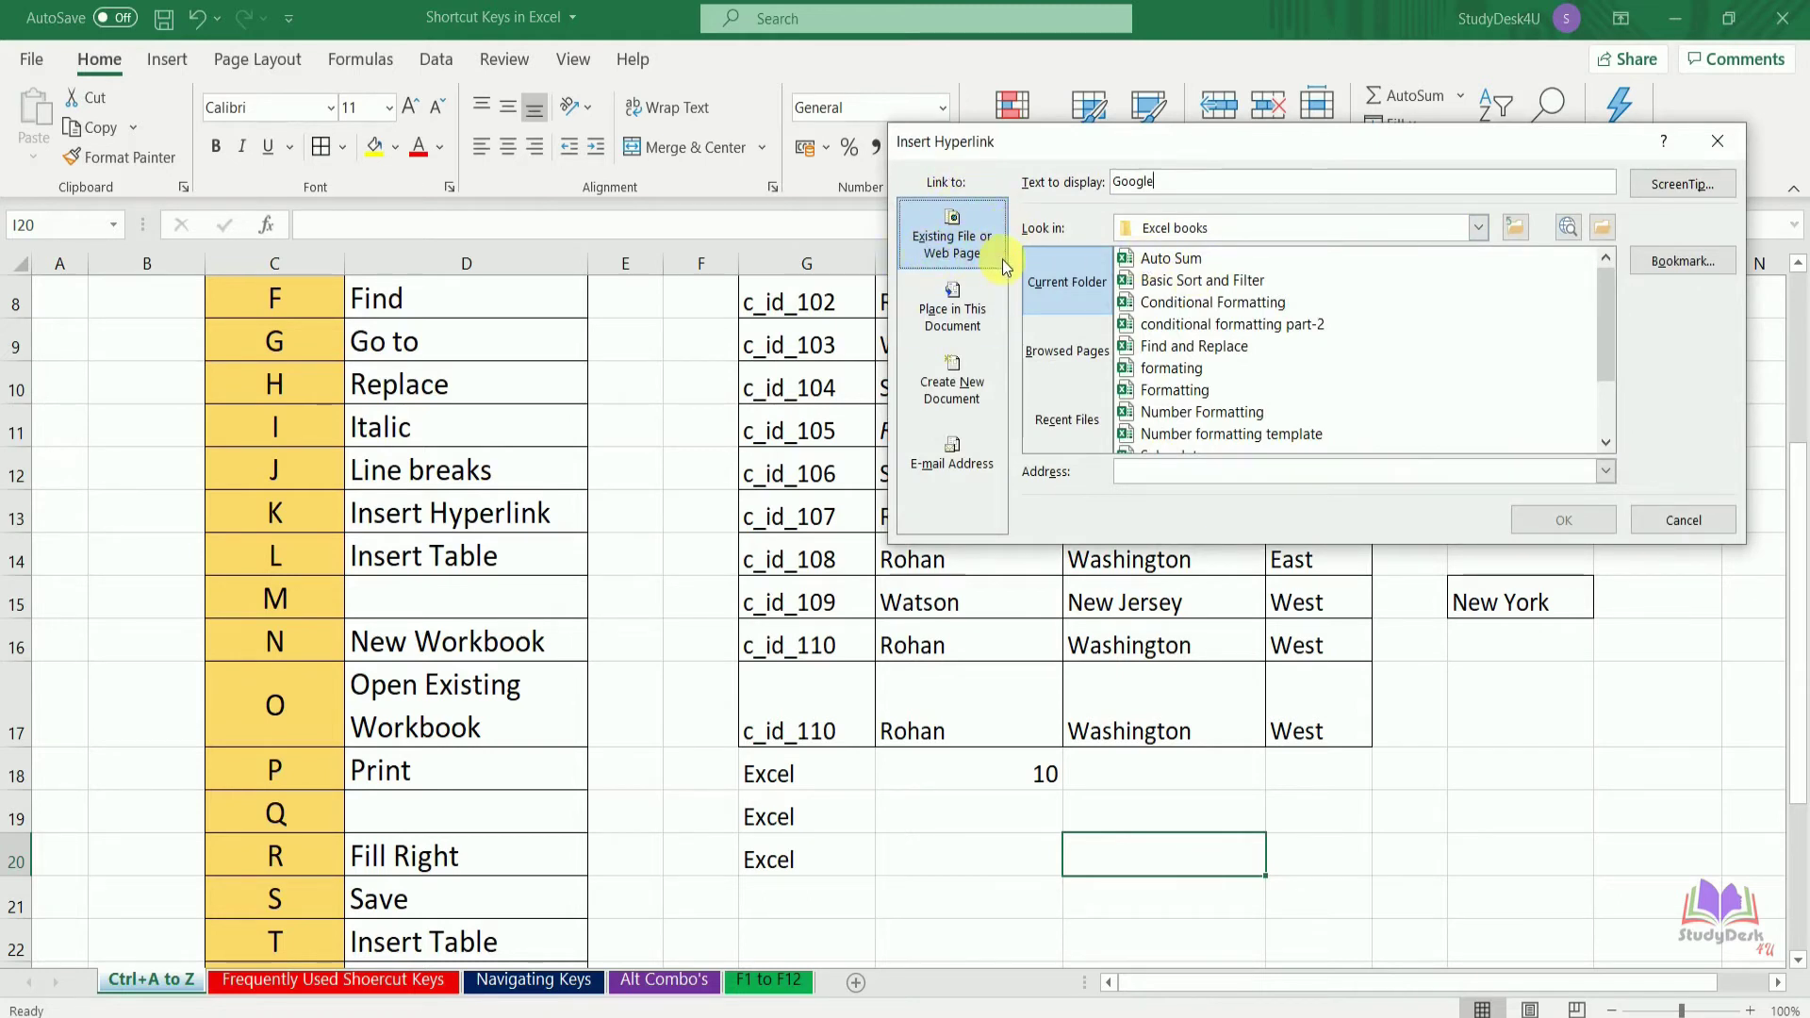
click(1479, 230)
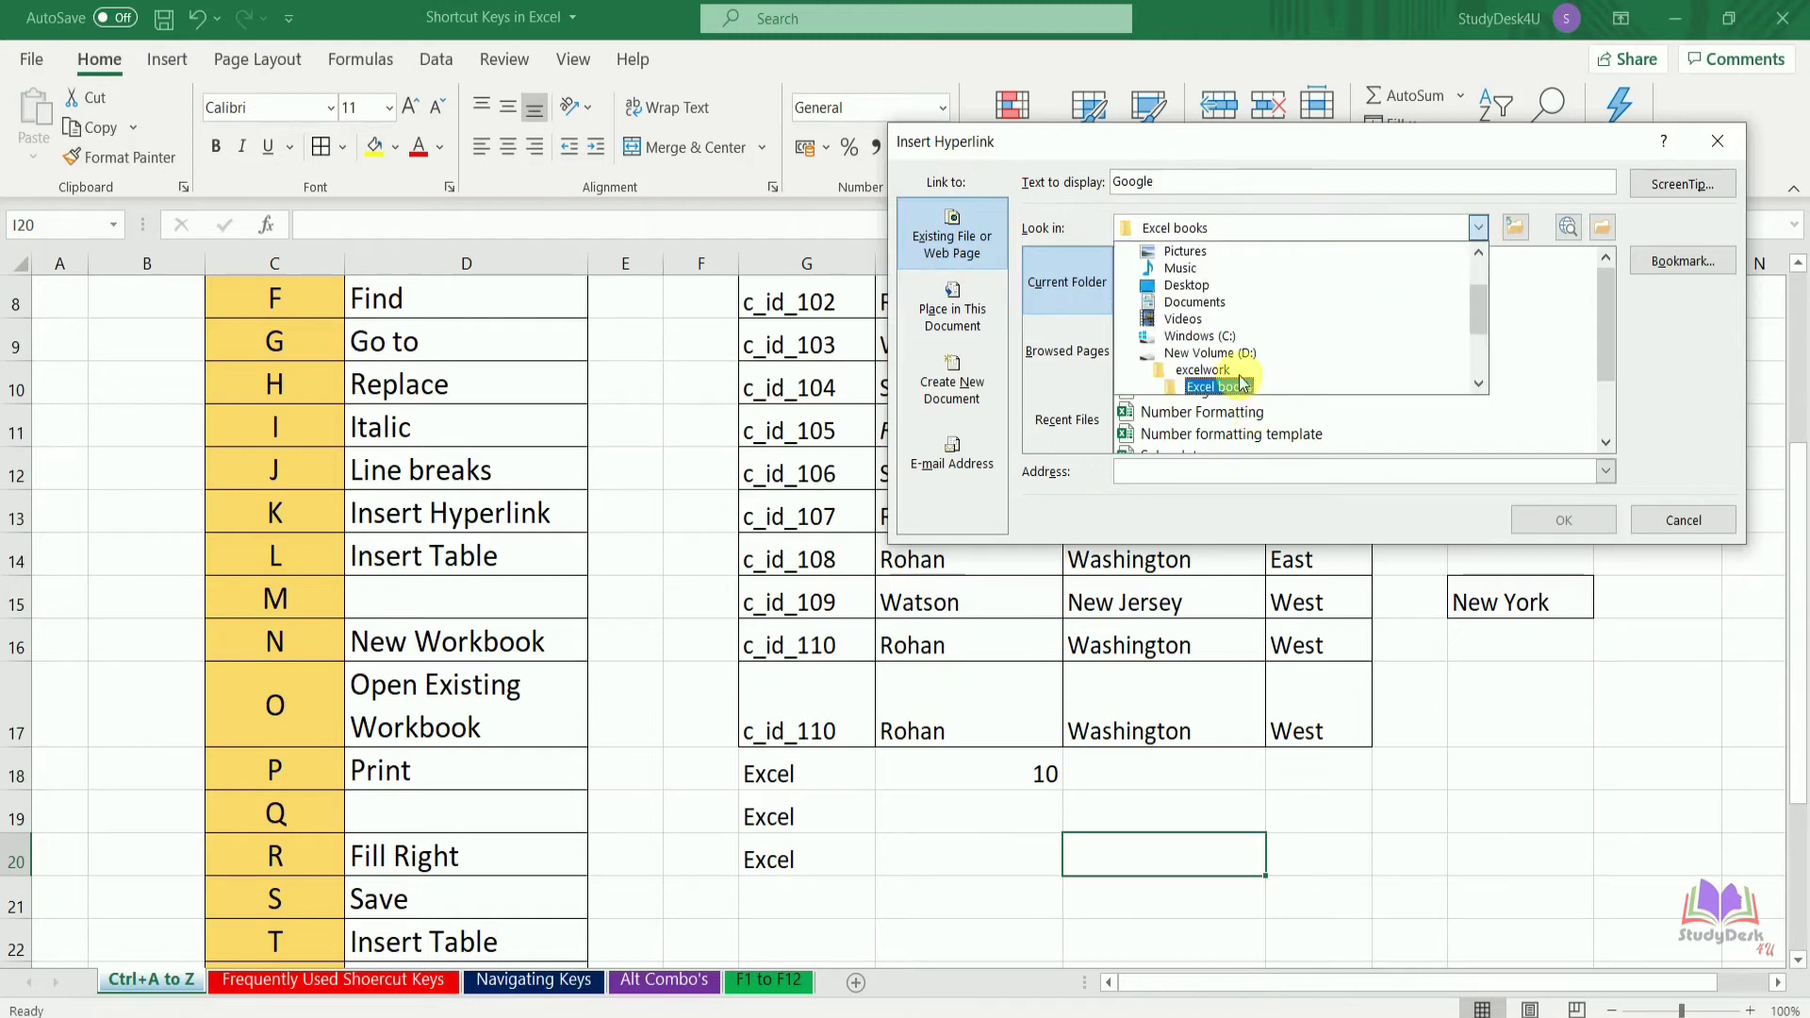
click(1537, 292)
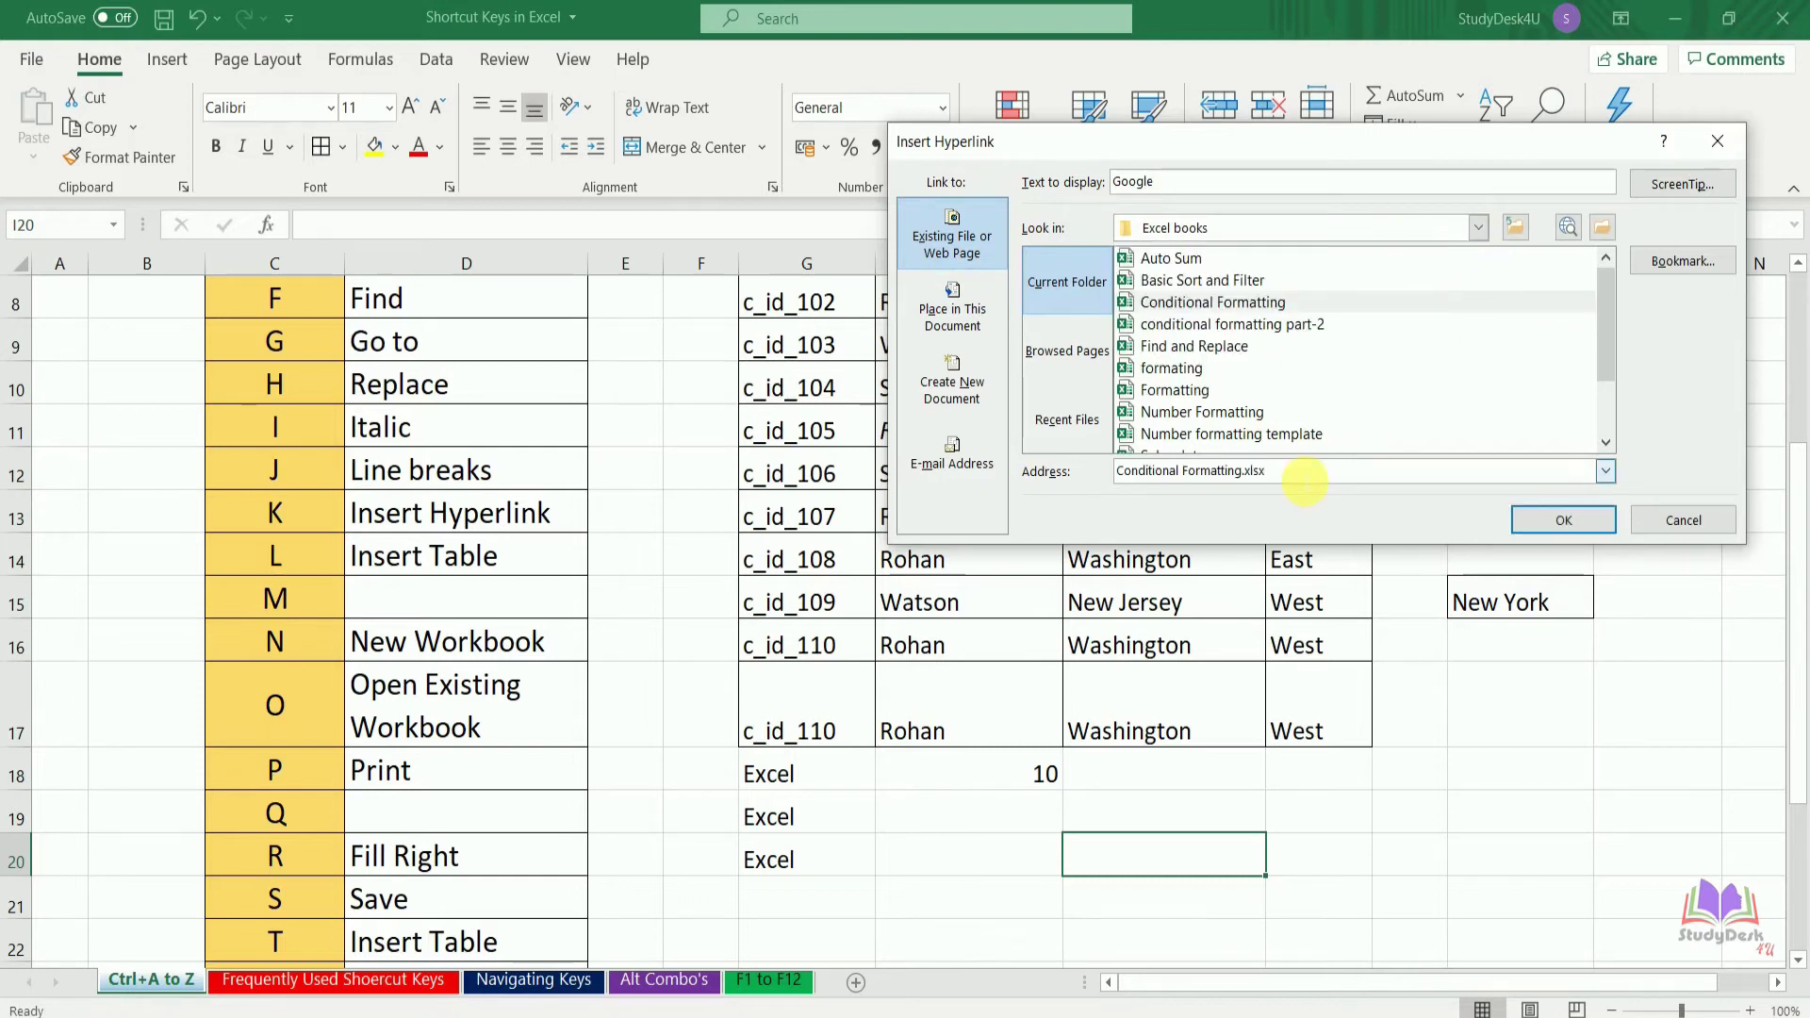
key(BackSpace)
key(BackSpace)
key(BackSpace)
key(BackSpace)
key(BackSpace)
key(BackSpace)
key(BackSpace)
key(BackSpace)
key(BackSpace)
key(BackSpace)
key(BackSpace)
key(BackSpace)
key(BackSpace)
key(BackSpace)
key(BackSpace)
key(BackSpace)
key(BackSpace)
key(BackSpace)
key(BackSpace)
key(BackSpace)
key(BackSpace)
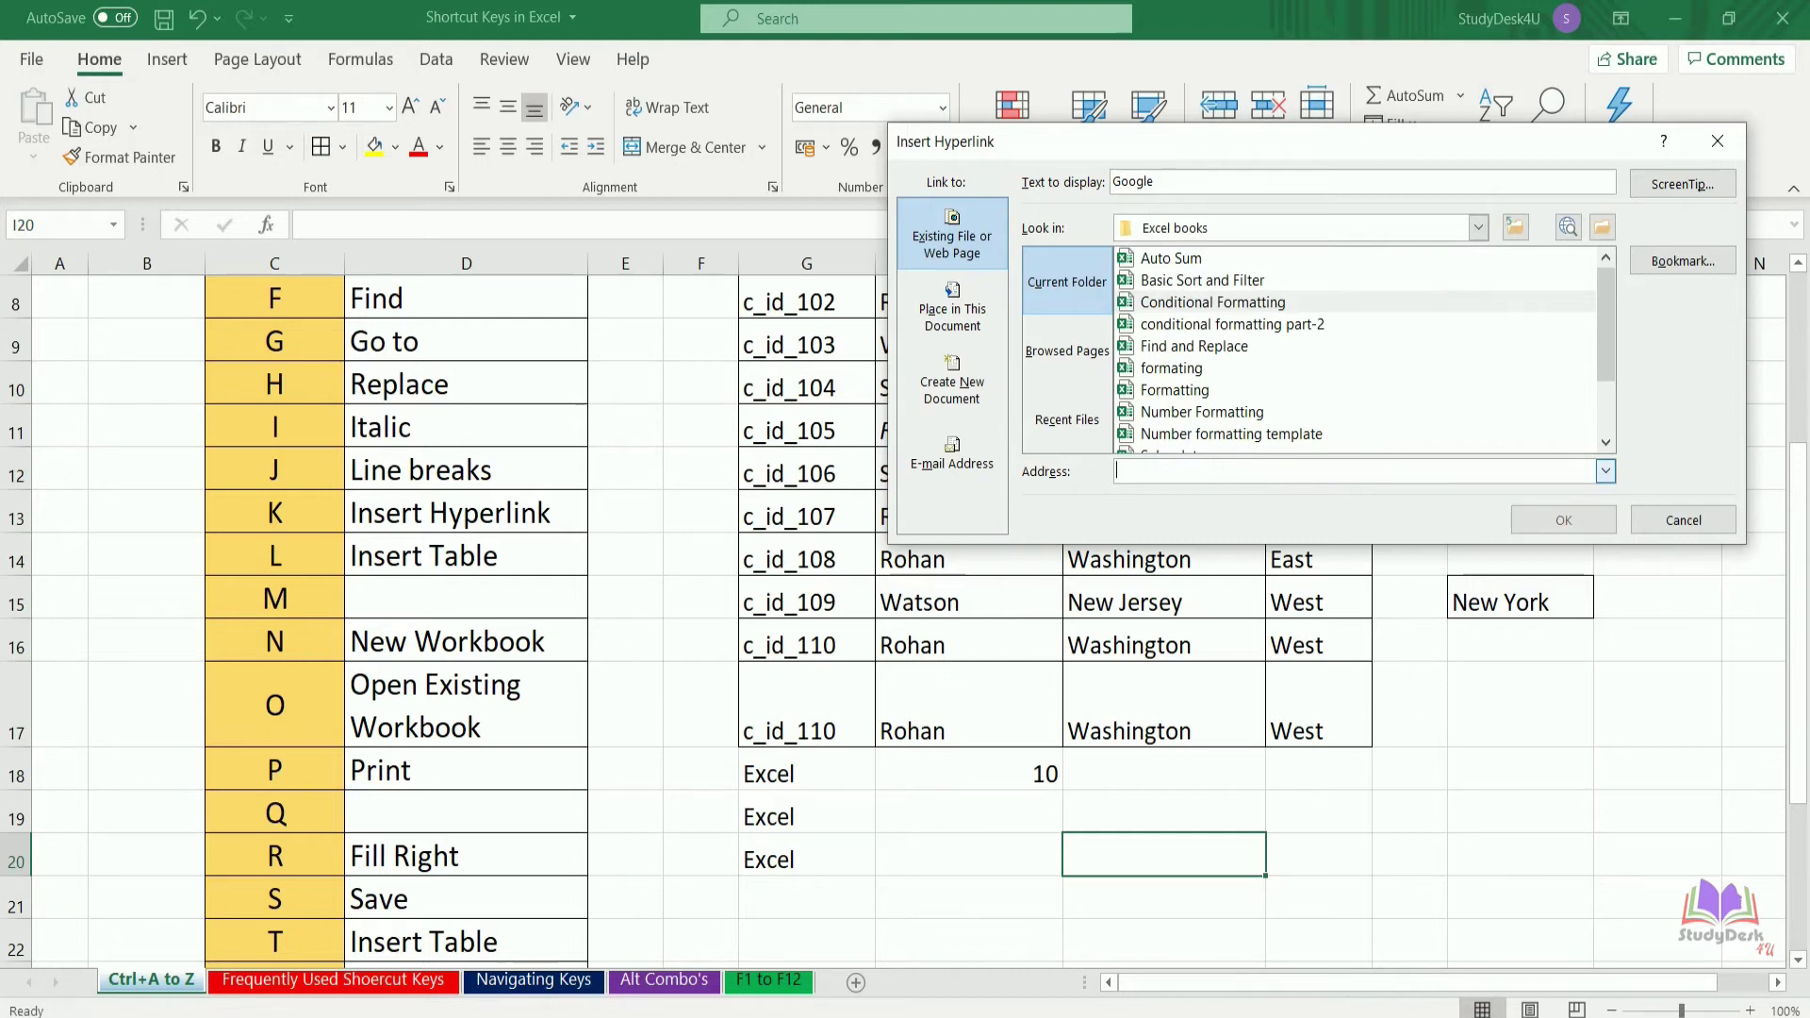
text(h)
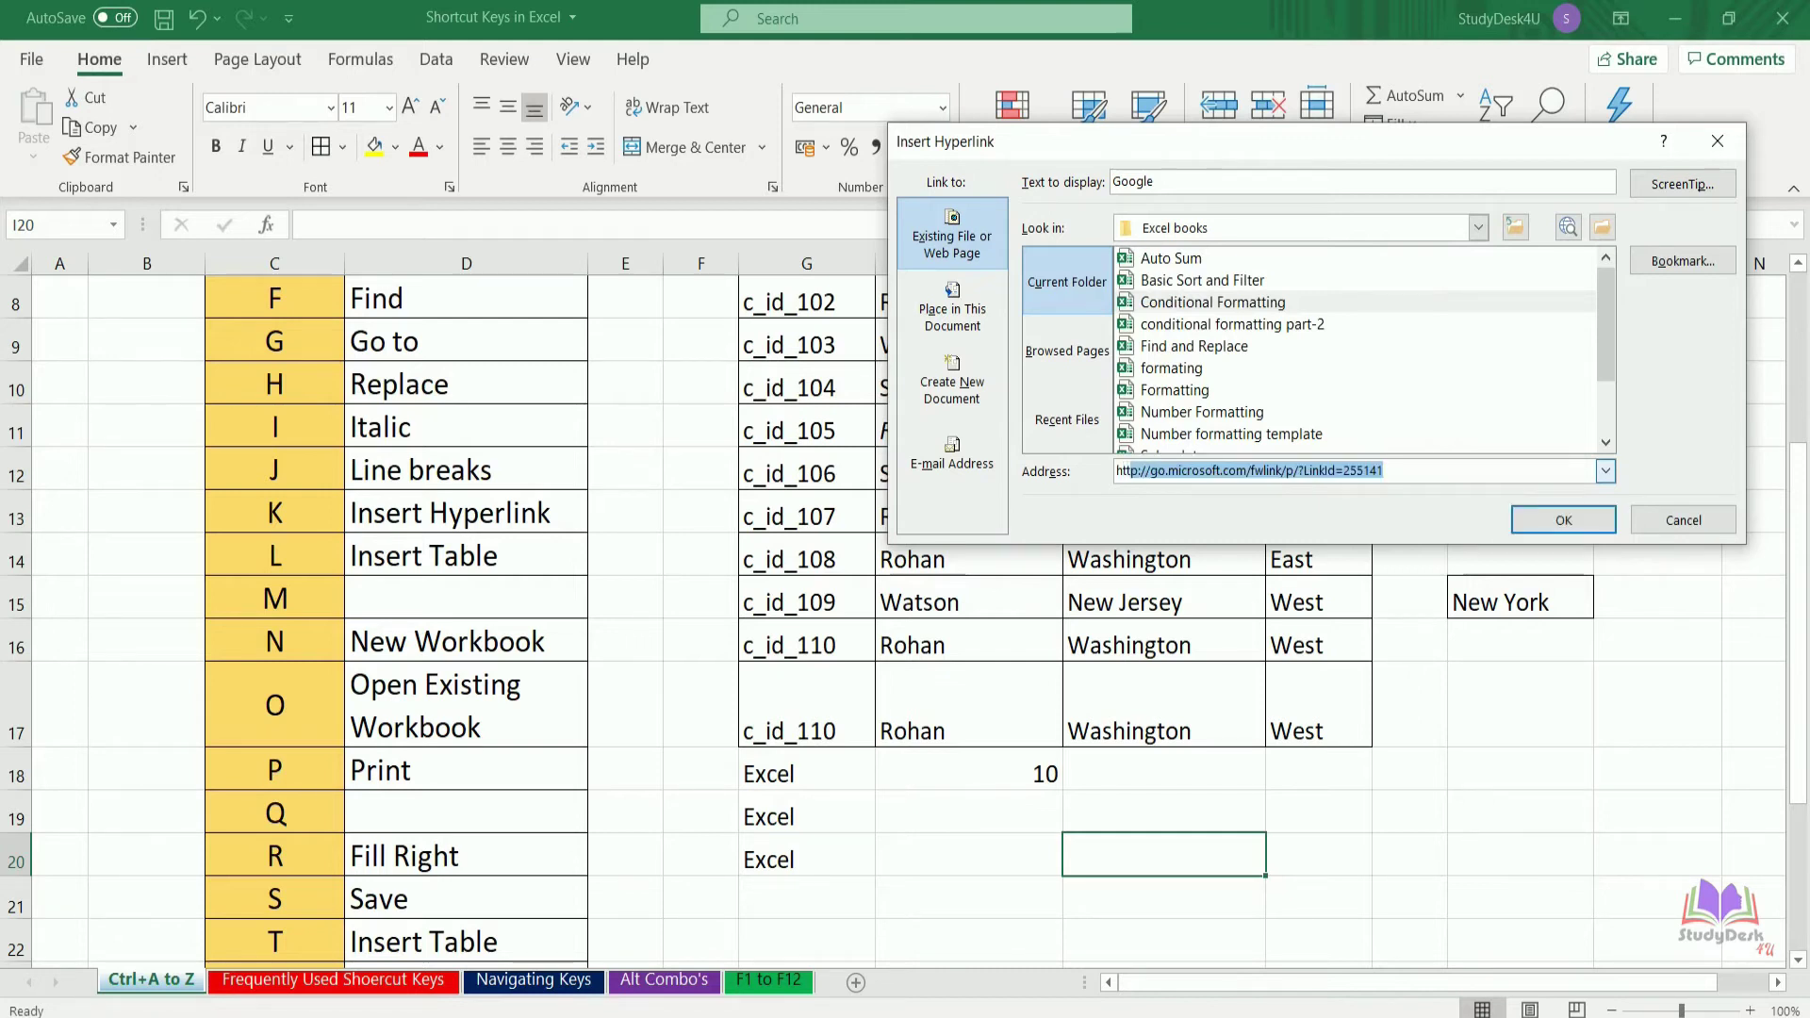
text(ttp)
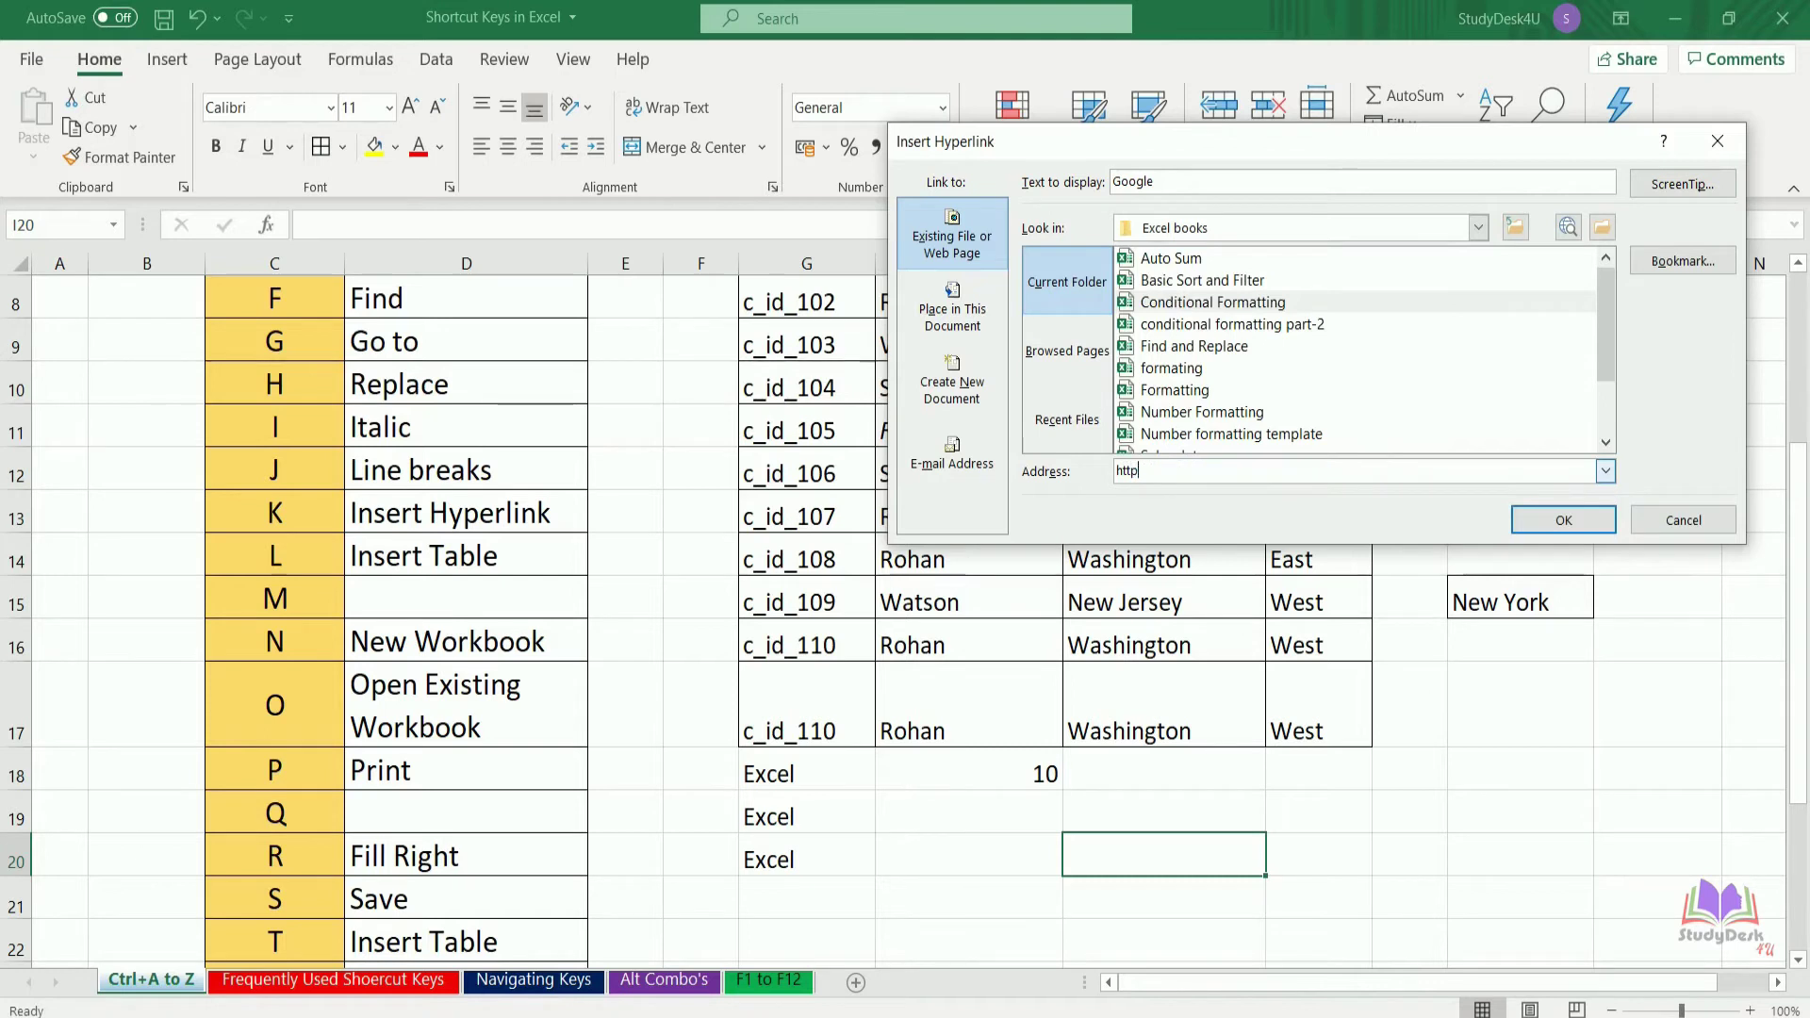
text(://www.google.com)
click(1591, 524)
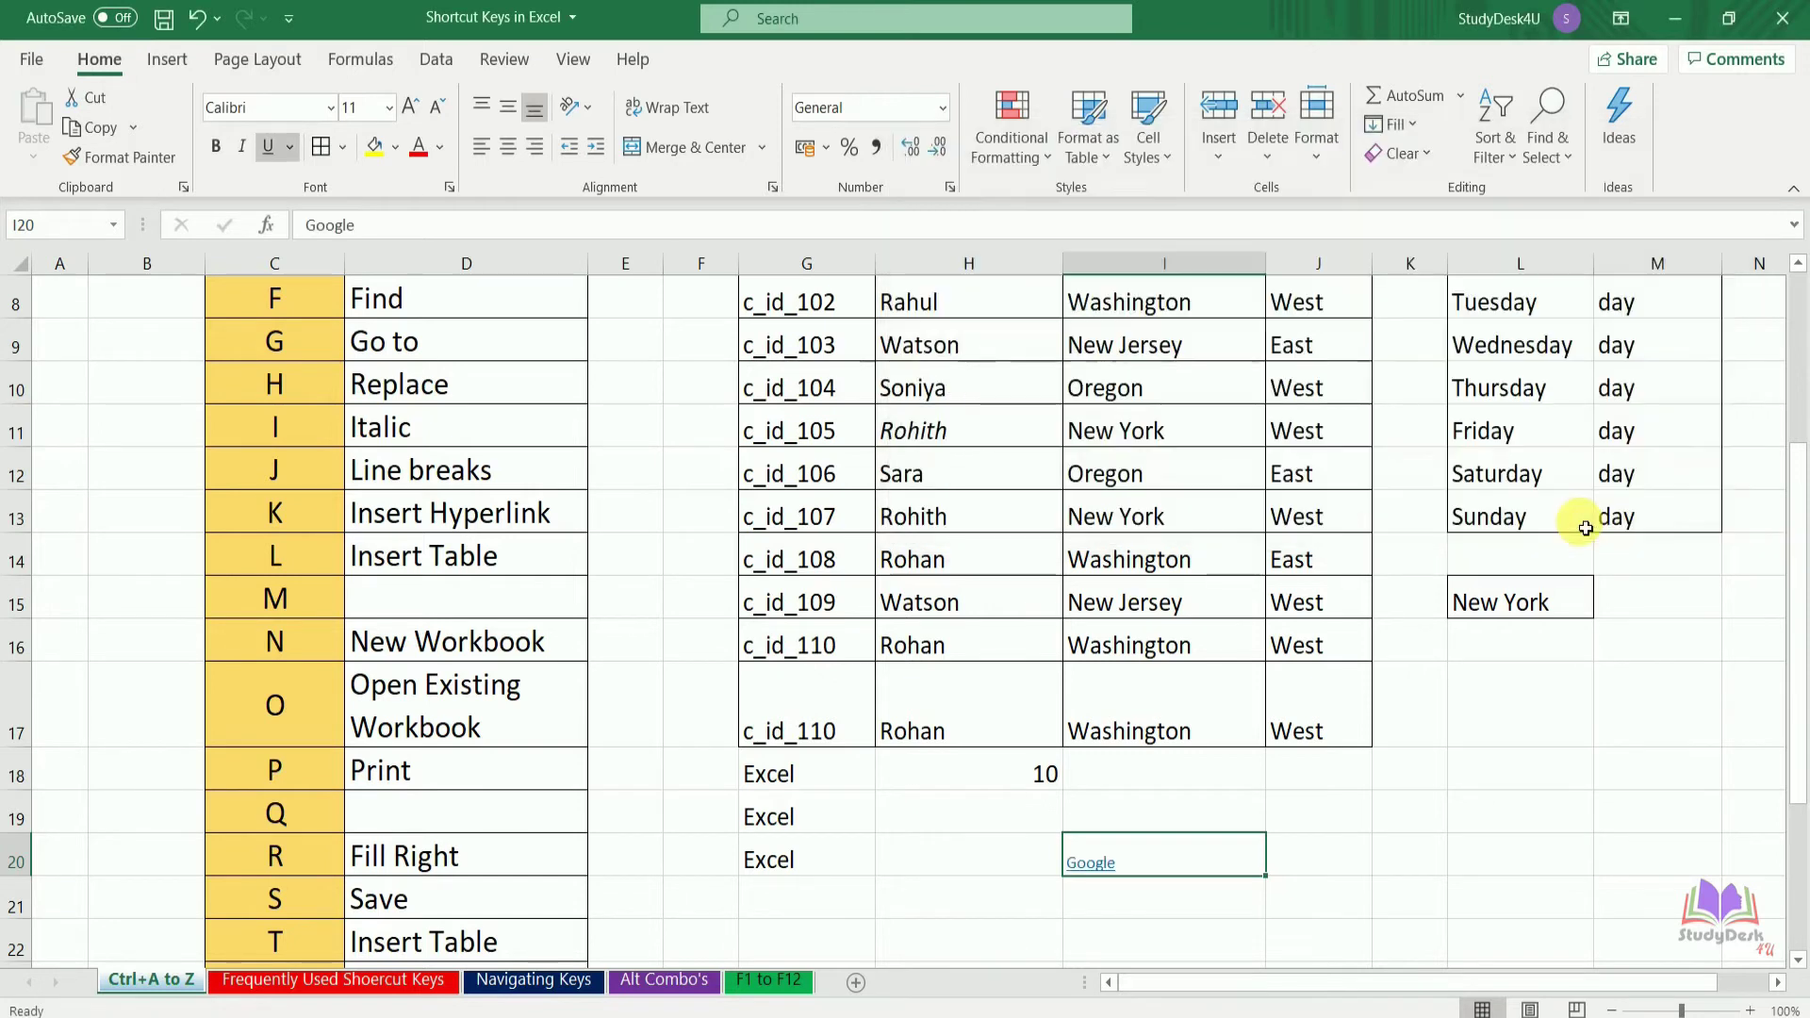
click(1101, 872)
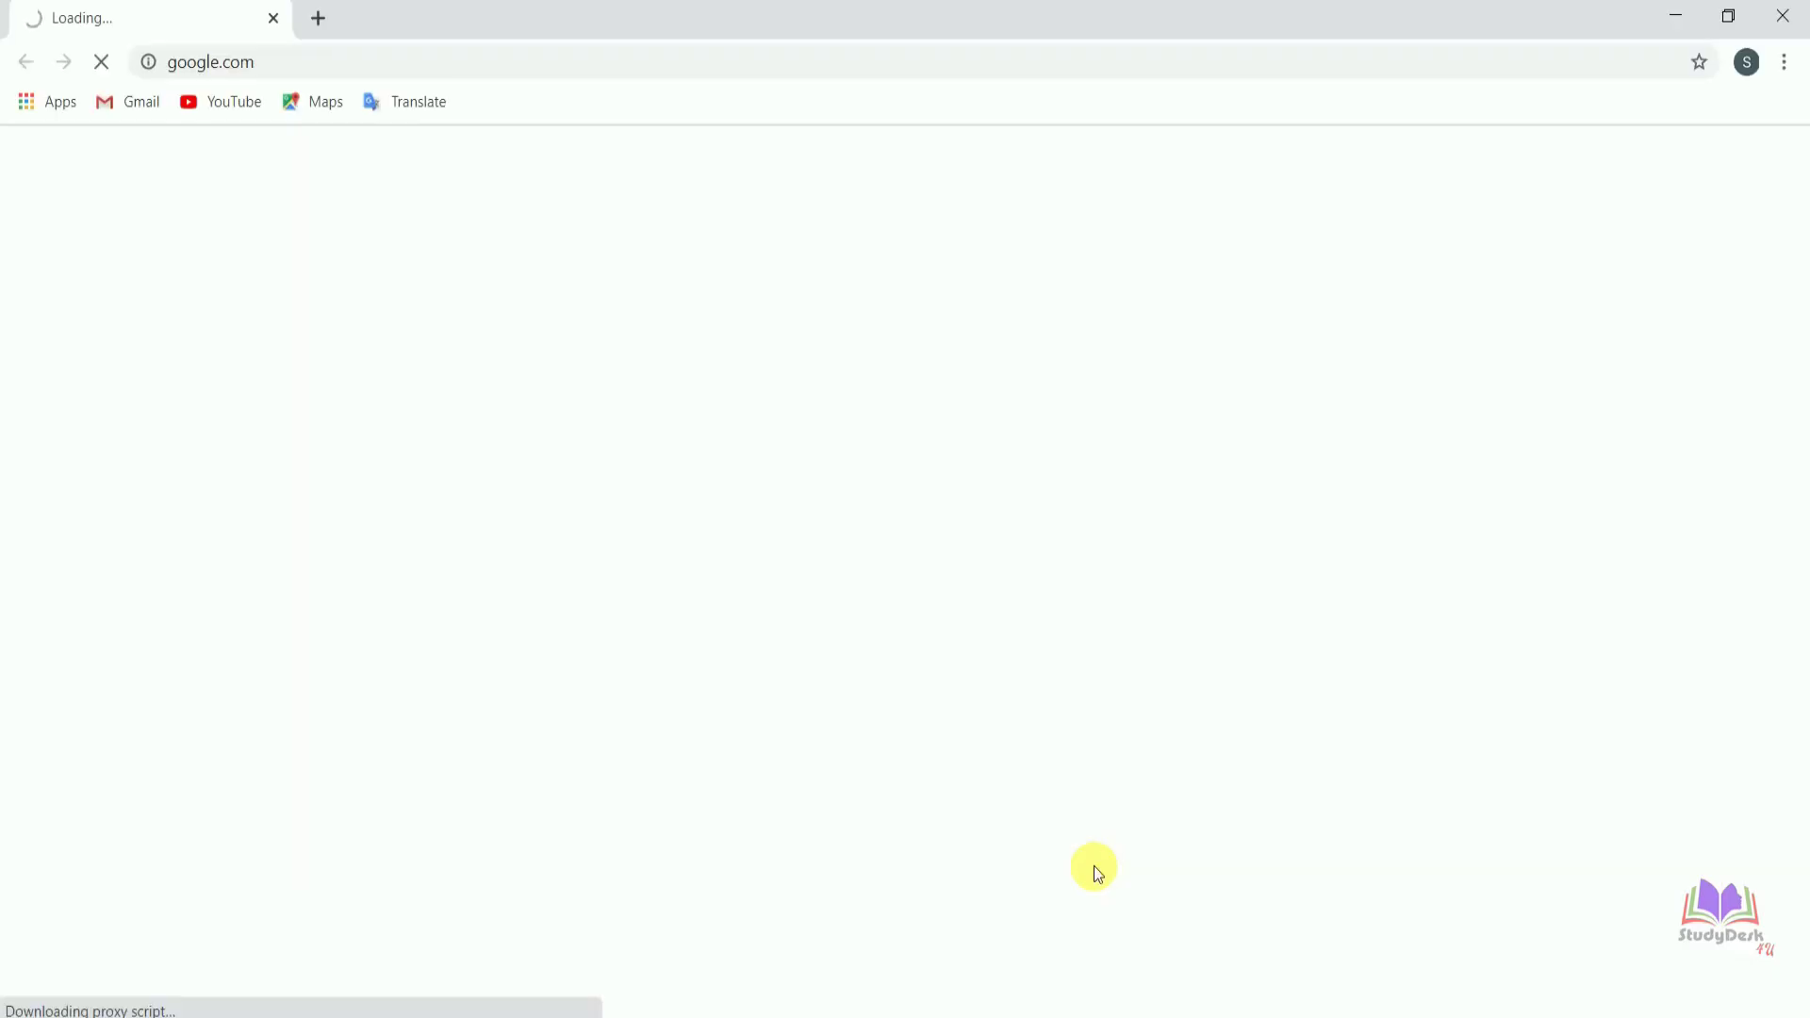
click(1782, 16)
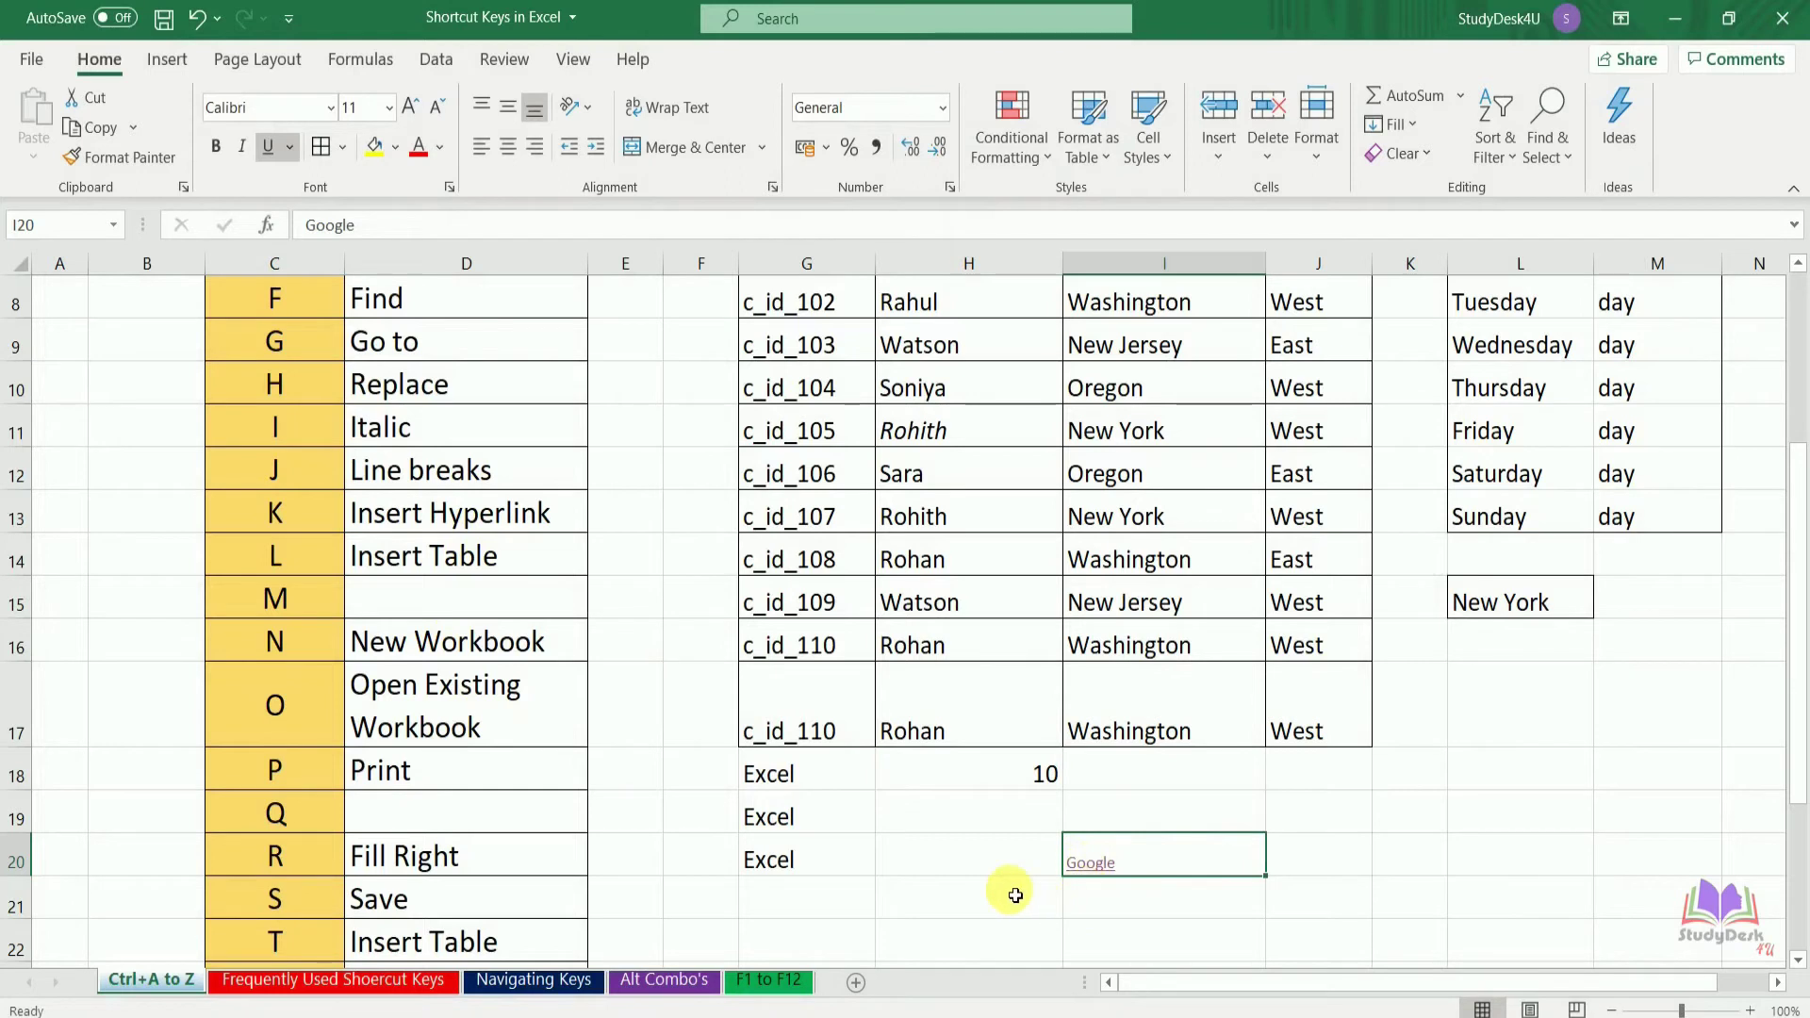
- Link cell G19 to Auto Sum.xlsx in the Excel books folder, and test the link by opening and closing that workbook
click(826, 823)
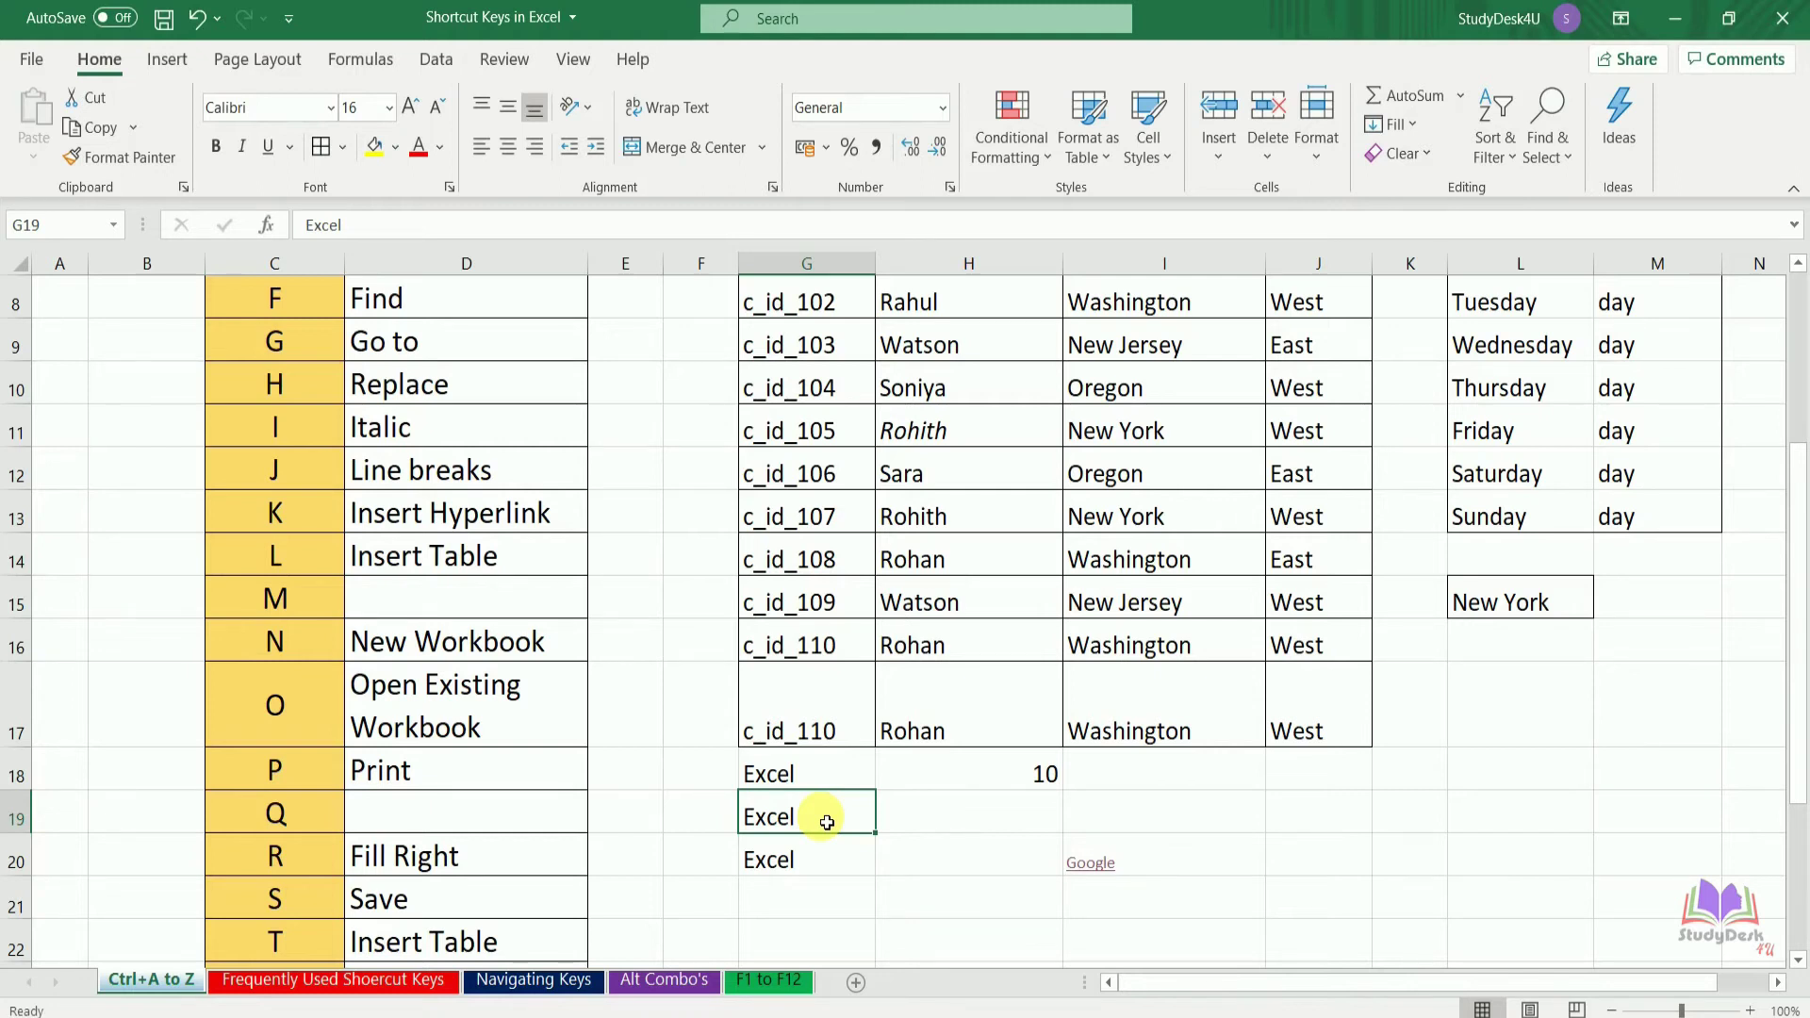
key(ctrl+k)
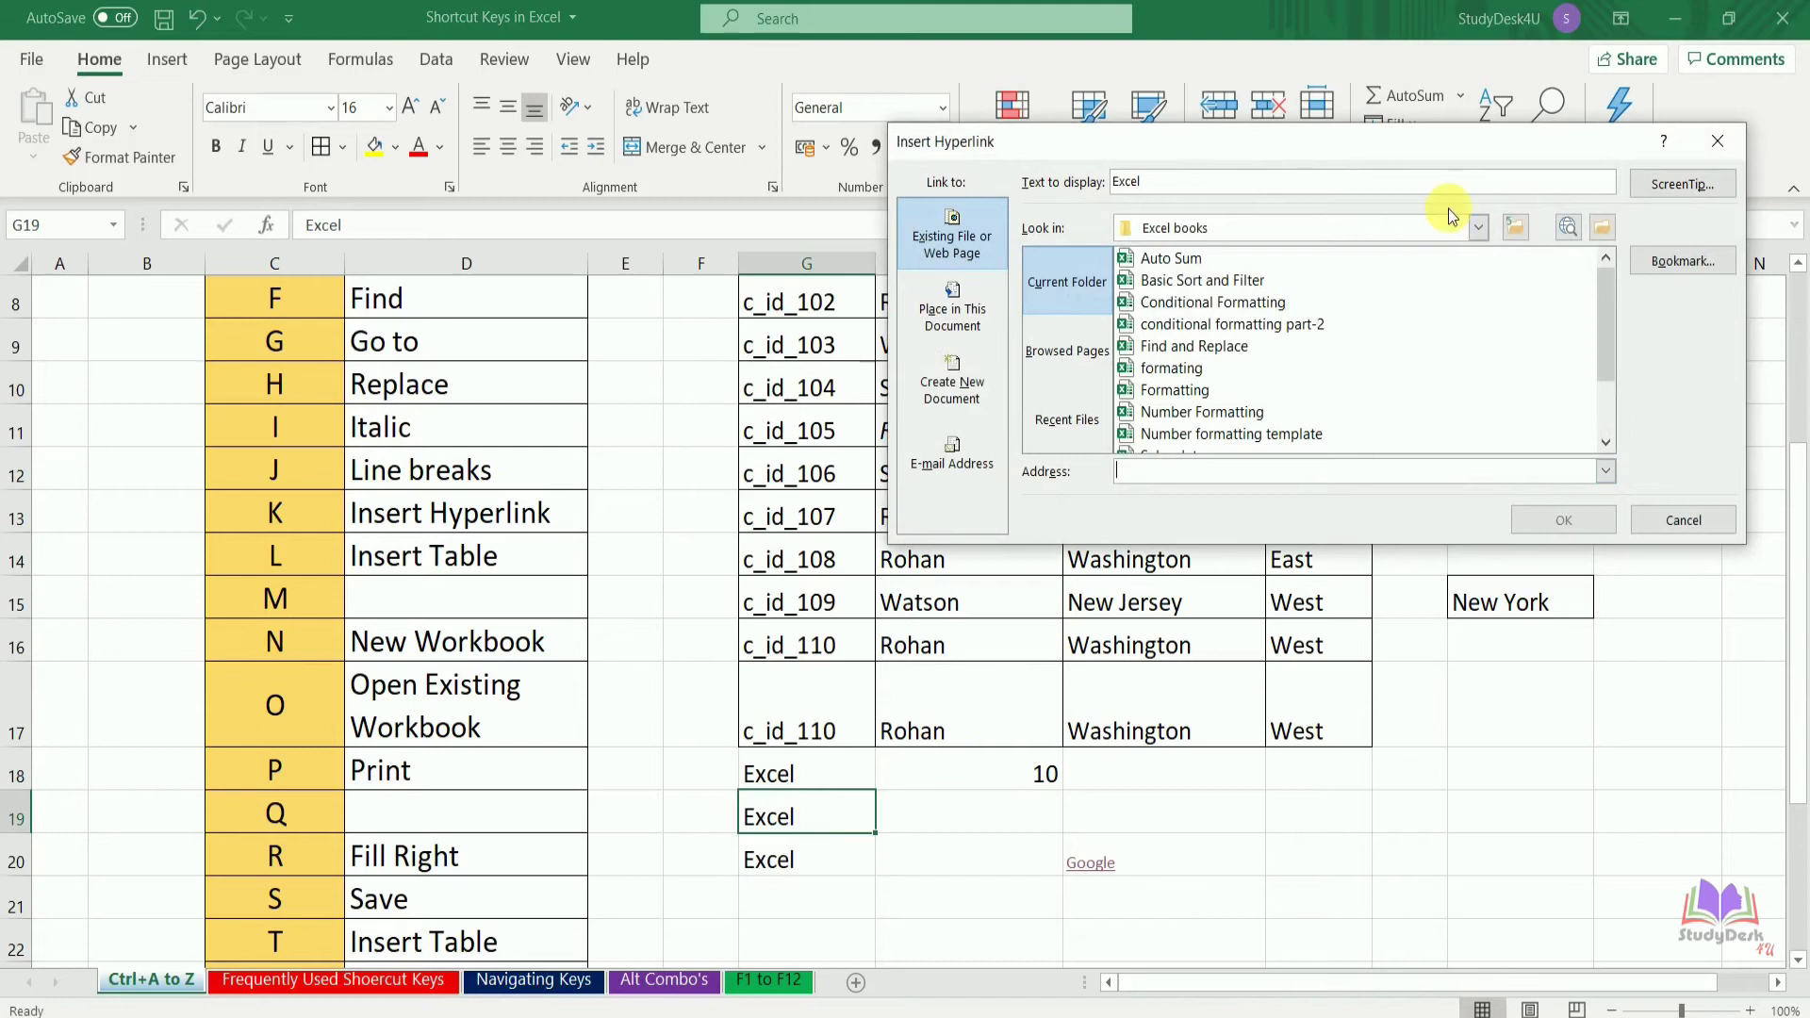
click(1479, 230)
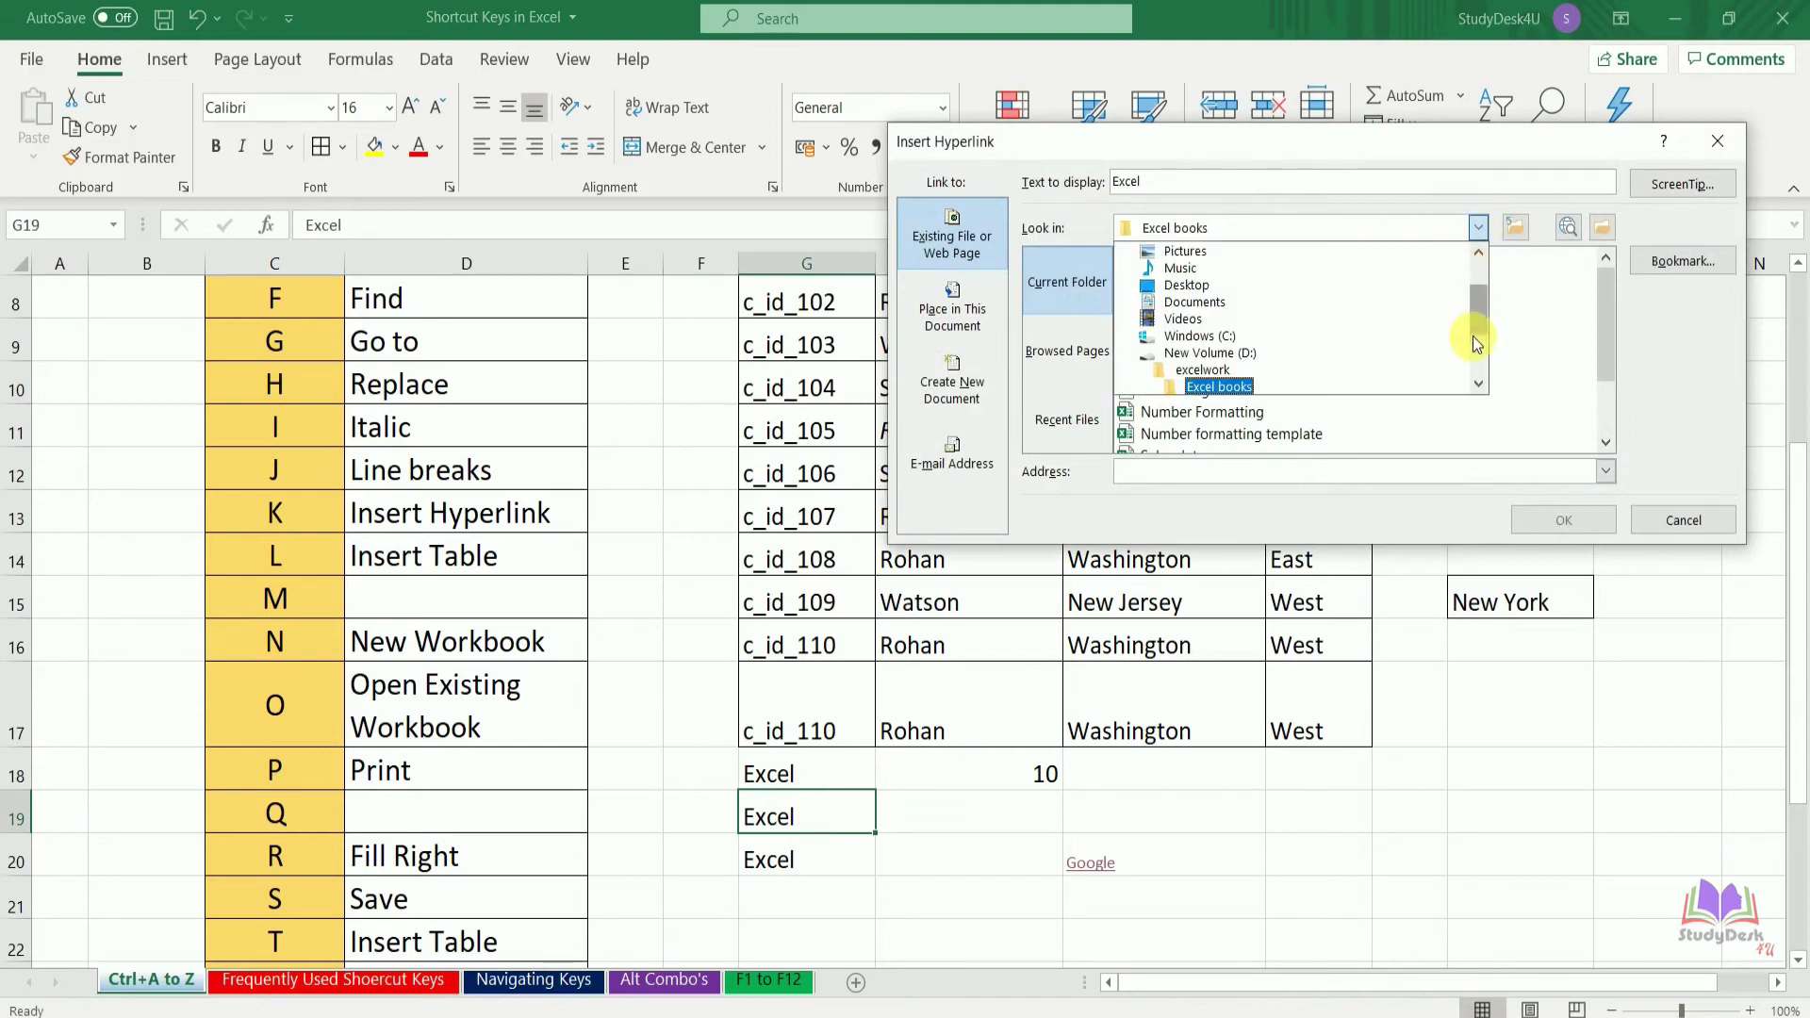
scroll(1478, 334, down, 1)
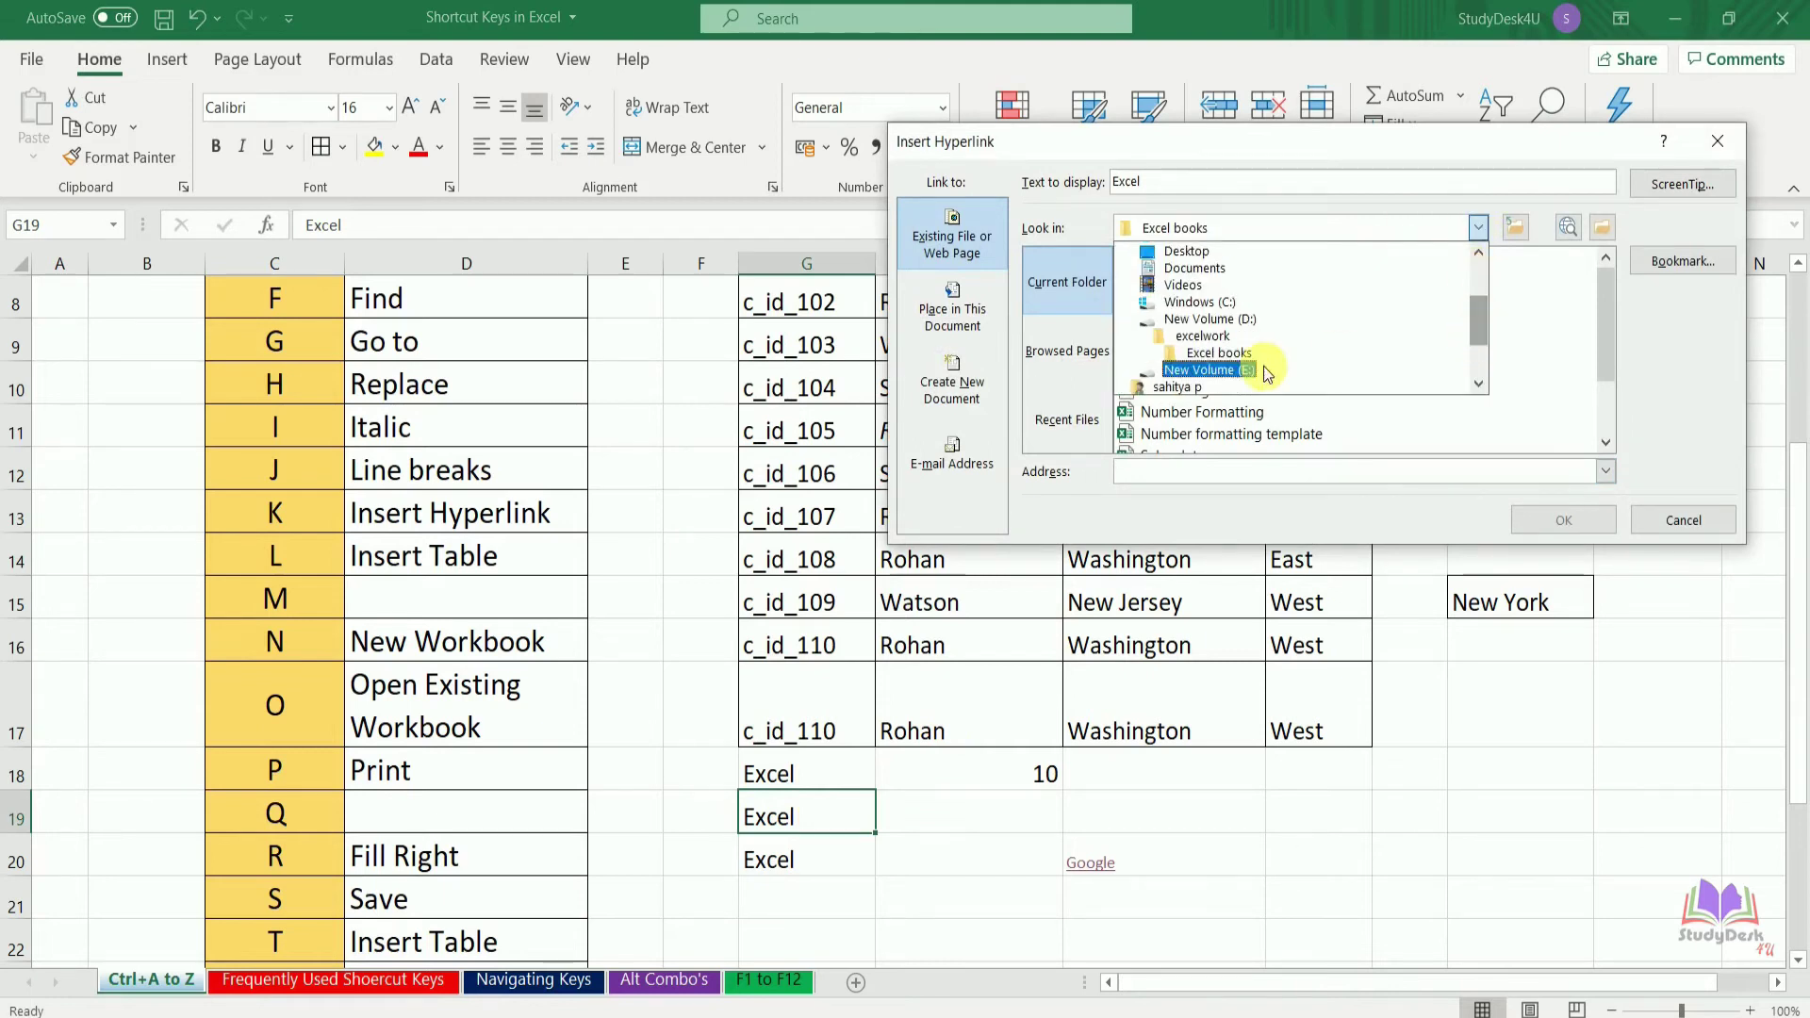
click(1219, 352)
click(1225, 348)
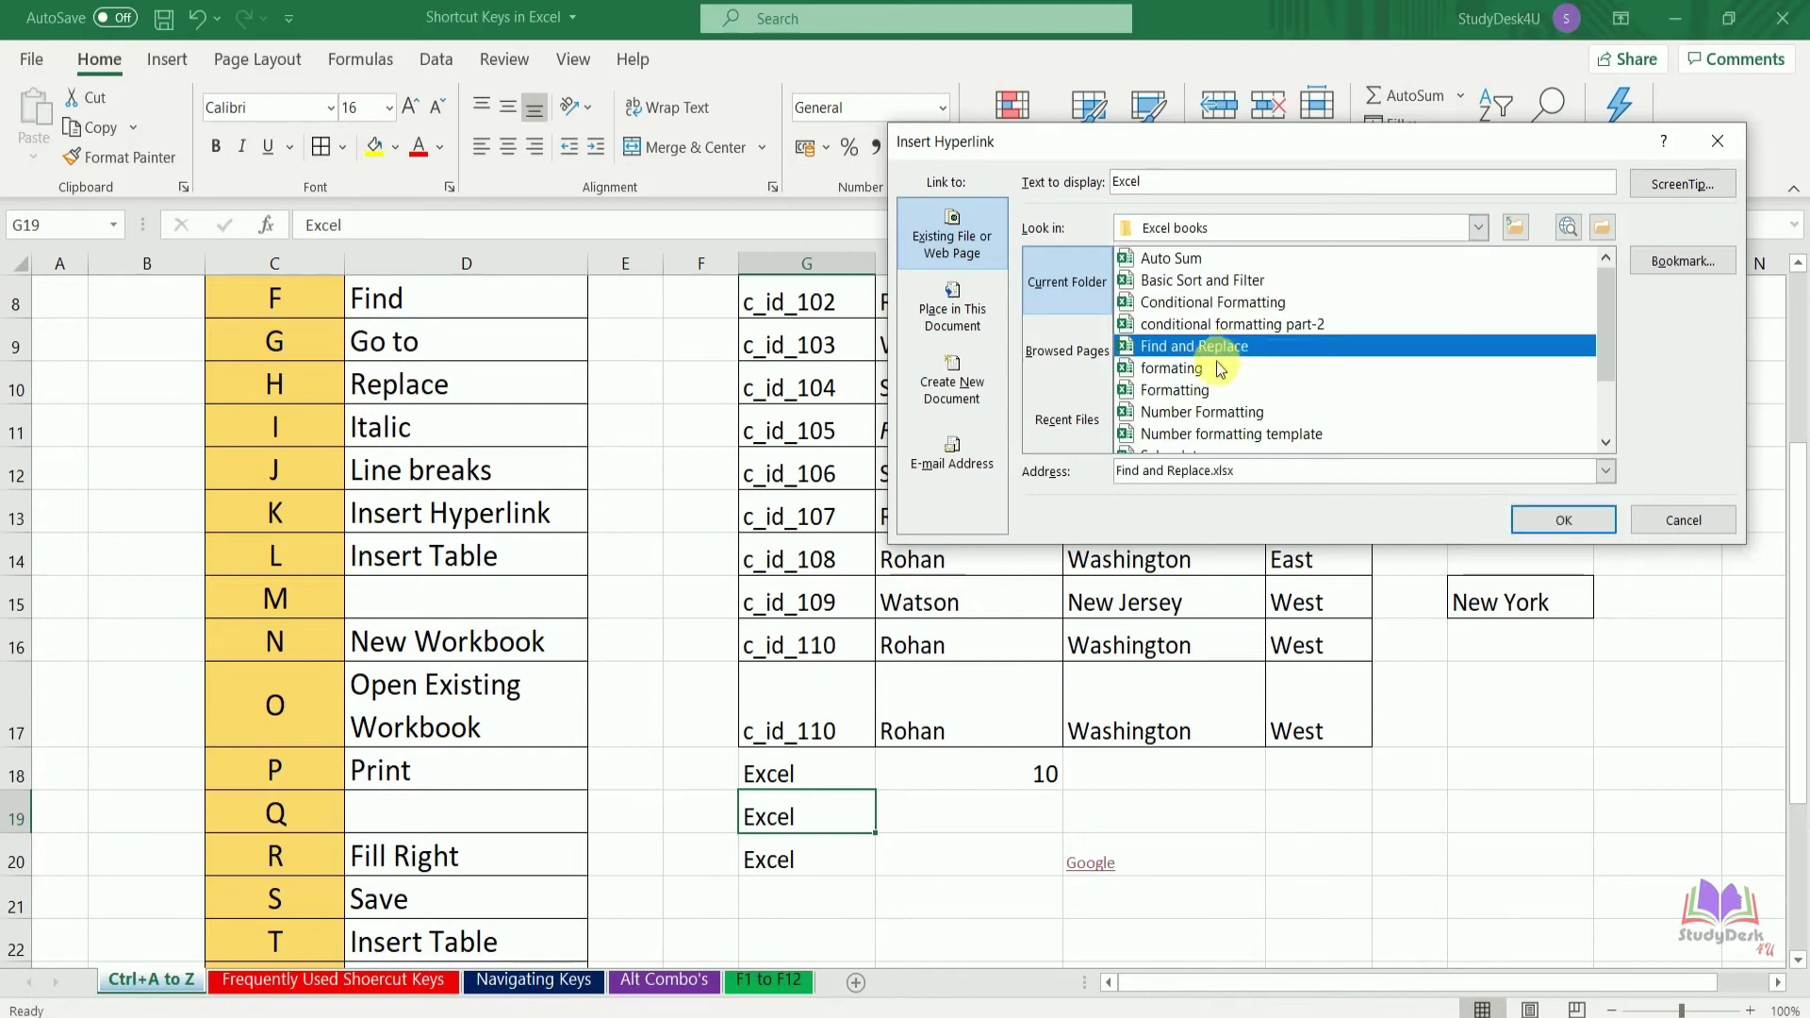
click(1184, 264)
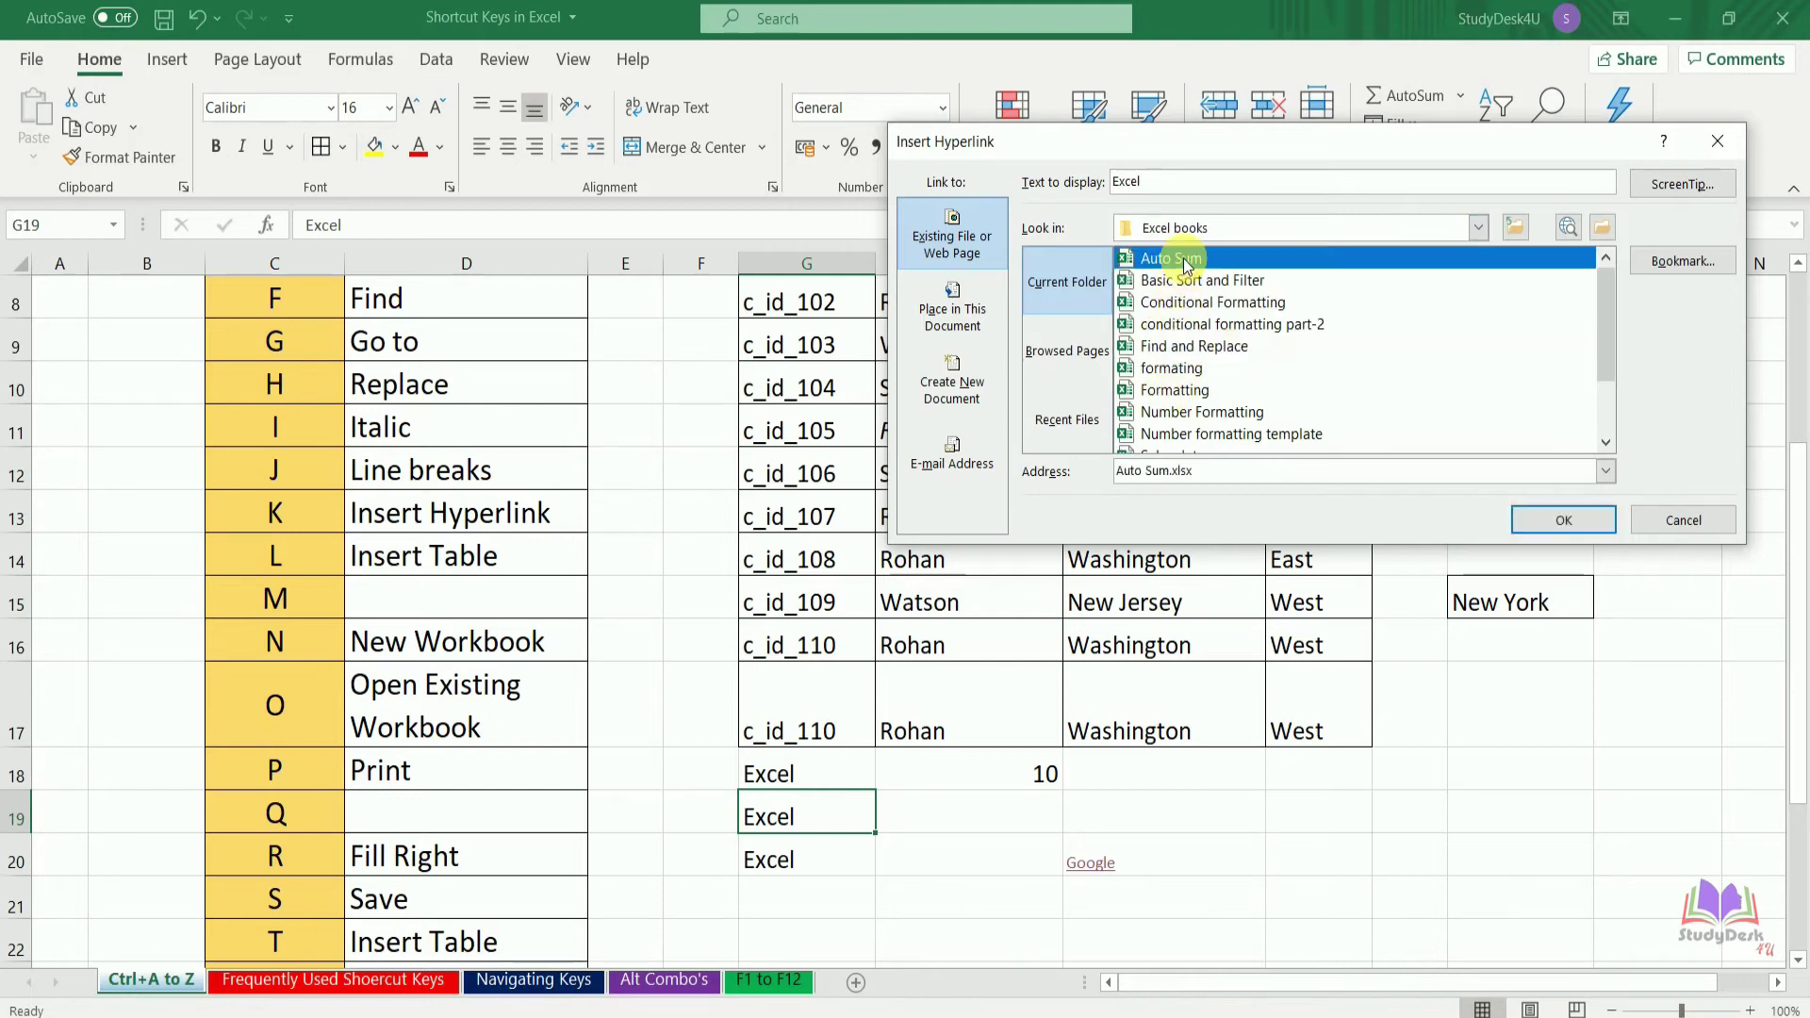
click(1563, 523)
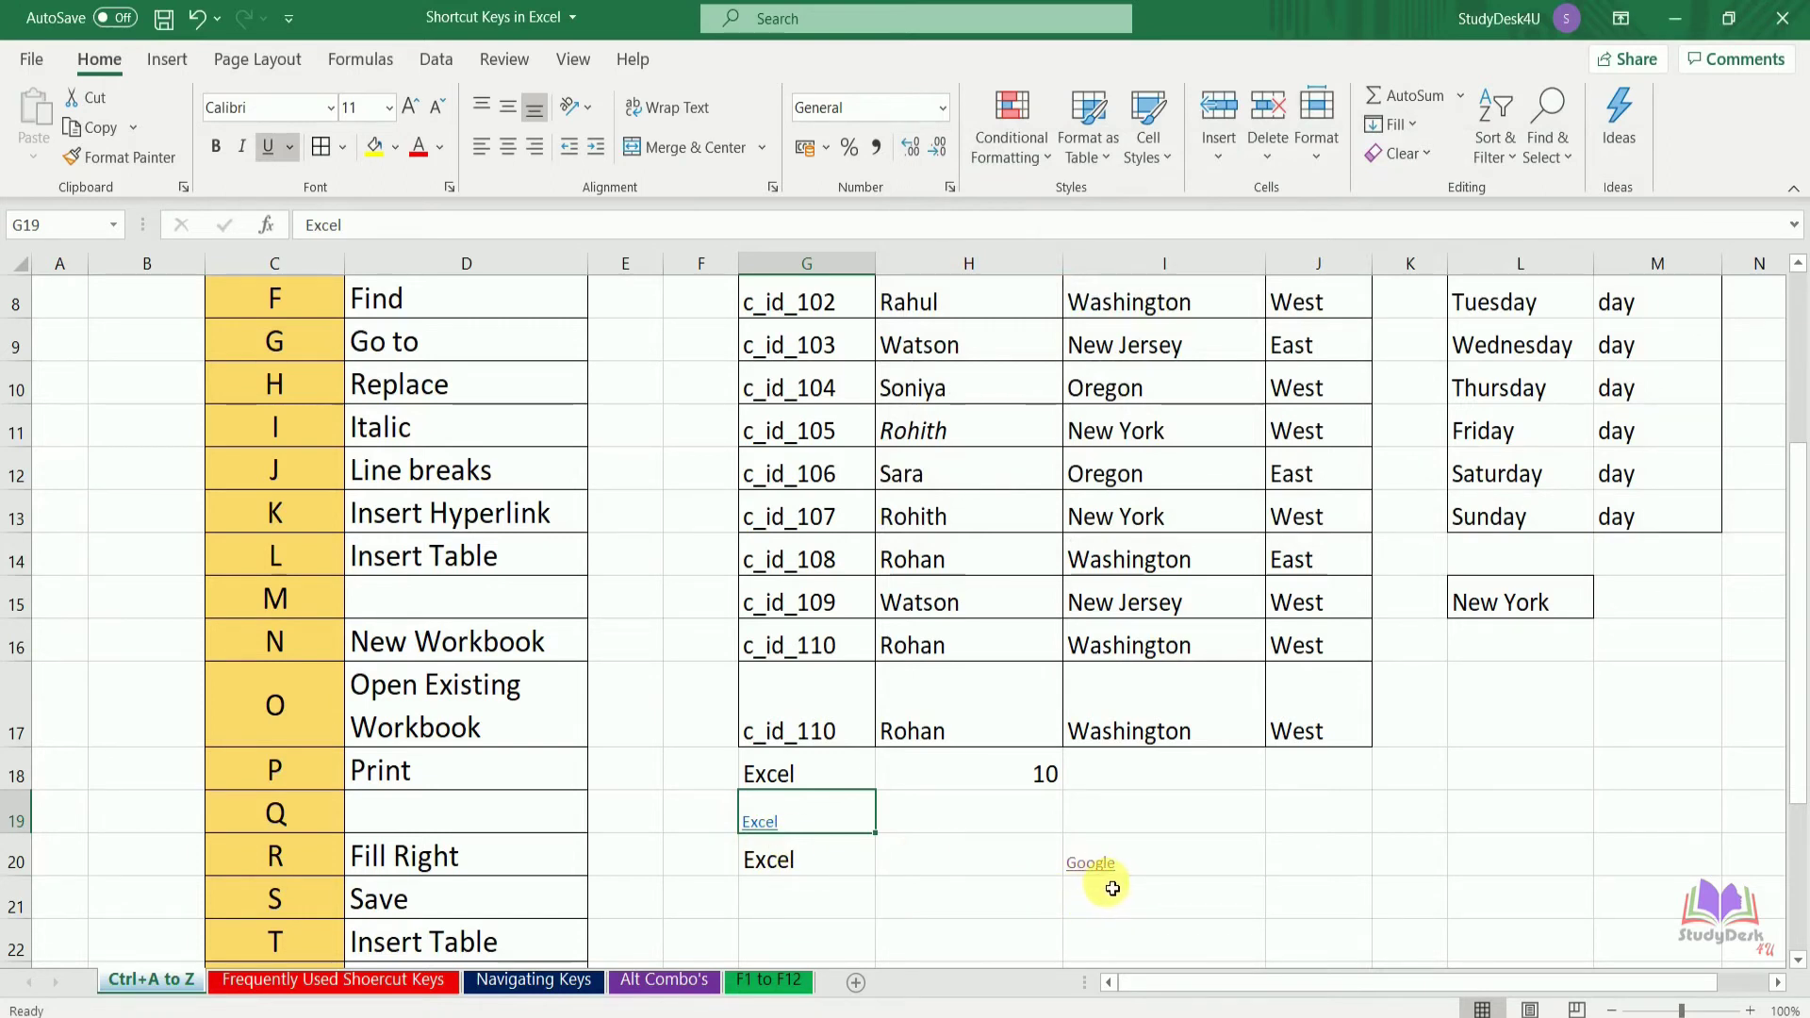
click(771, 834)
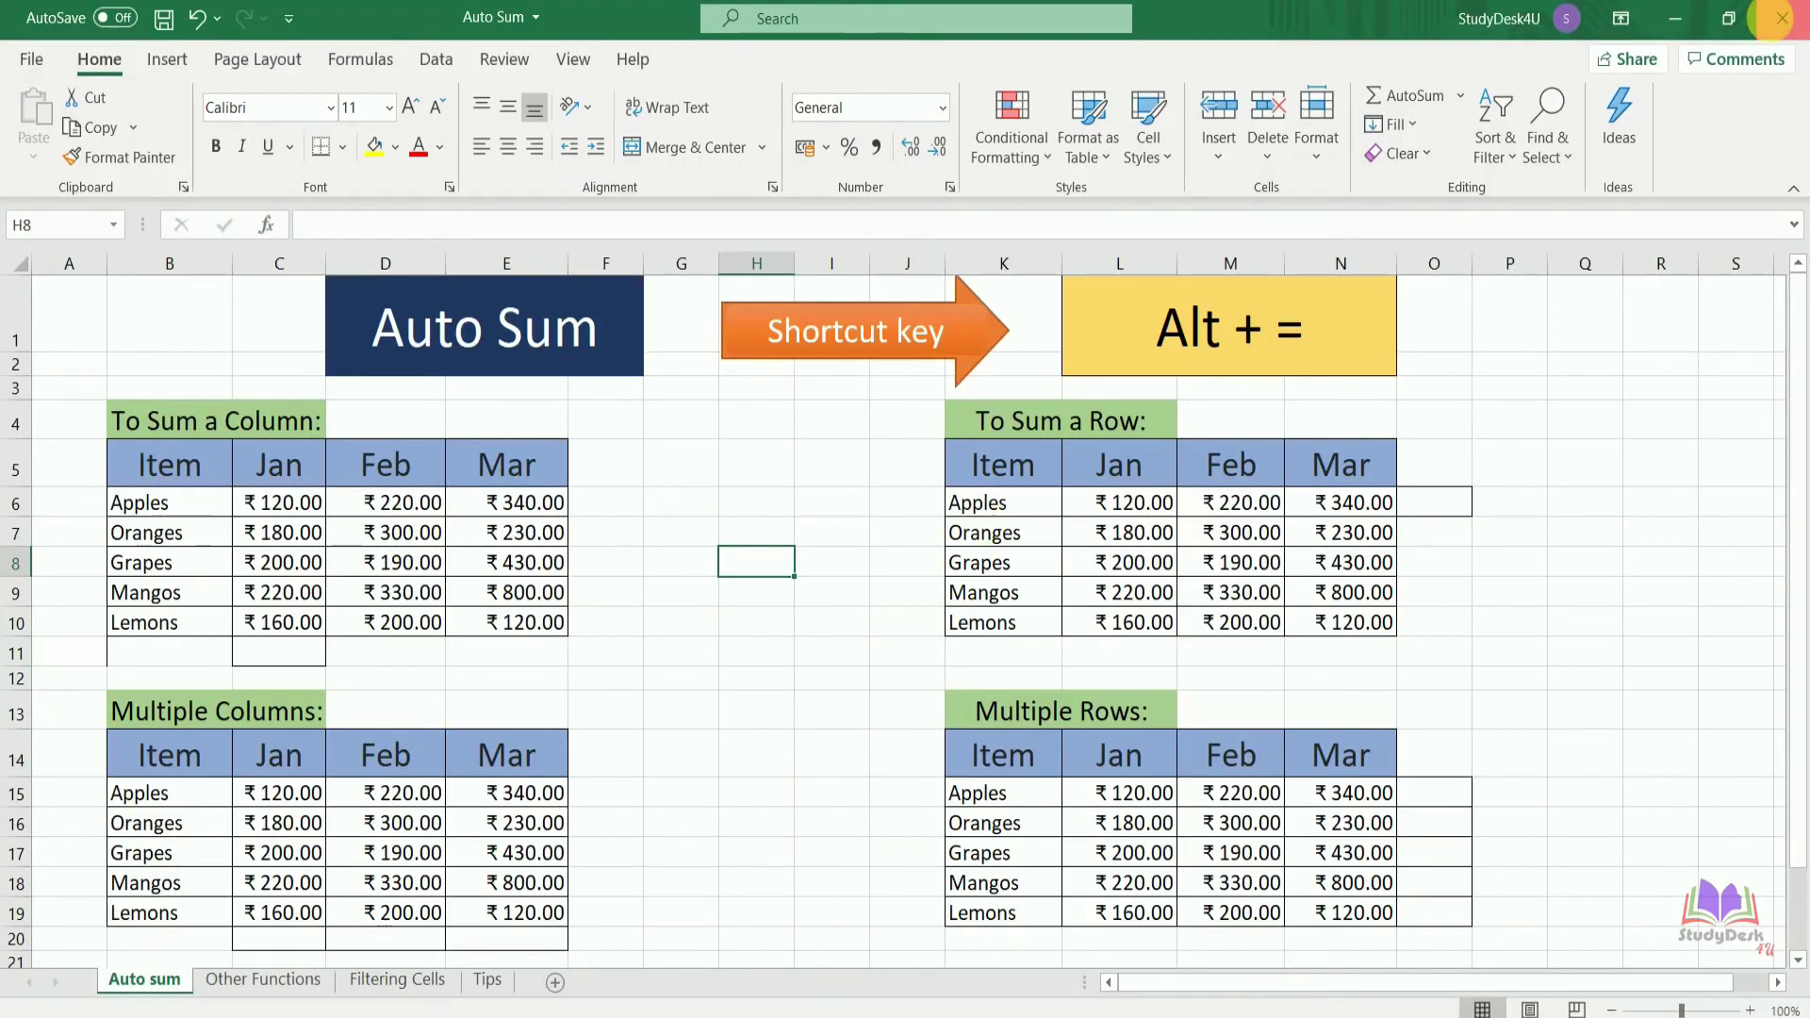
click(1776, 19)
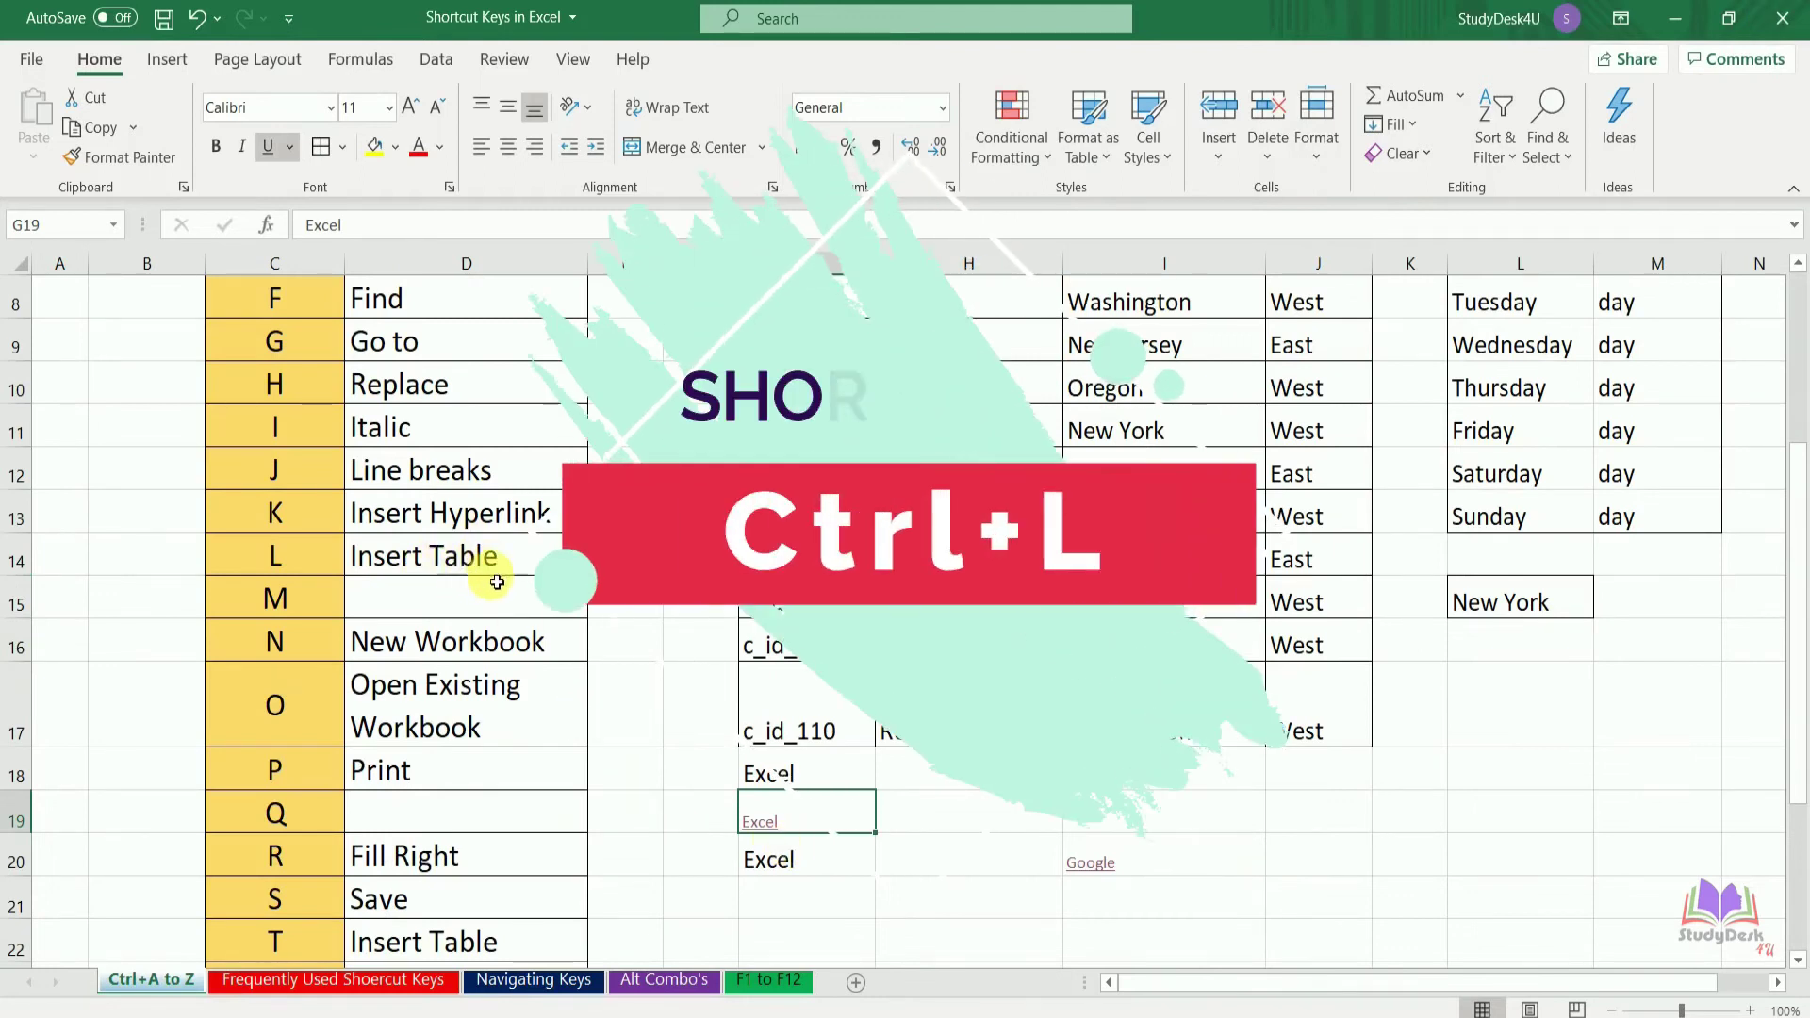
- Create a table without existing headers from cells J20:K22 and give it the orange table style
drag(1306, 853, 1431, 937)
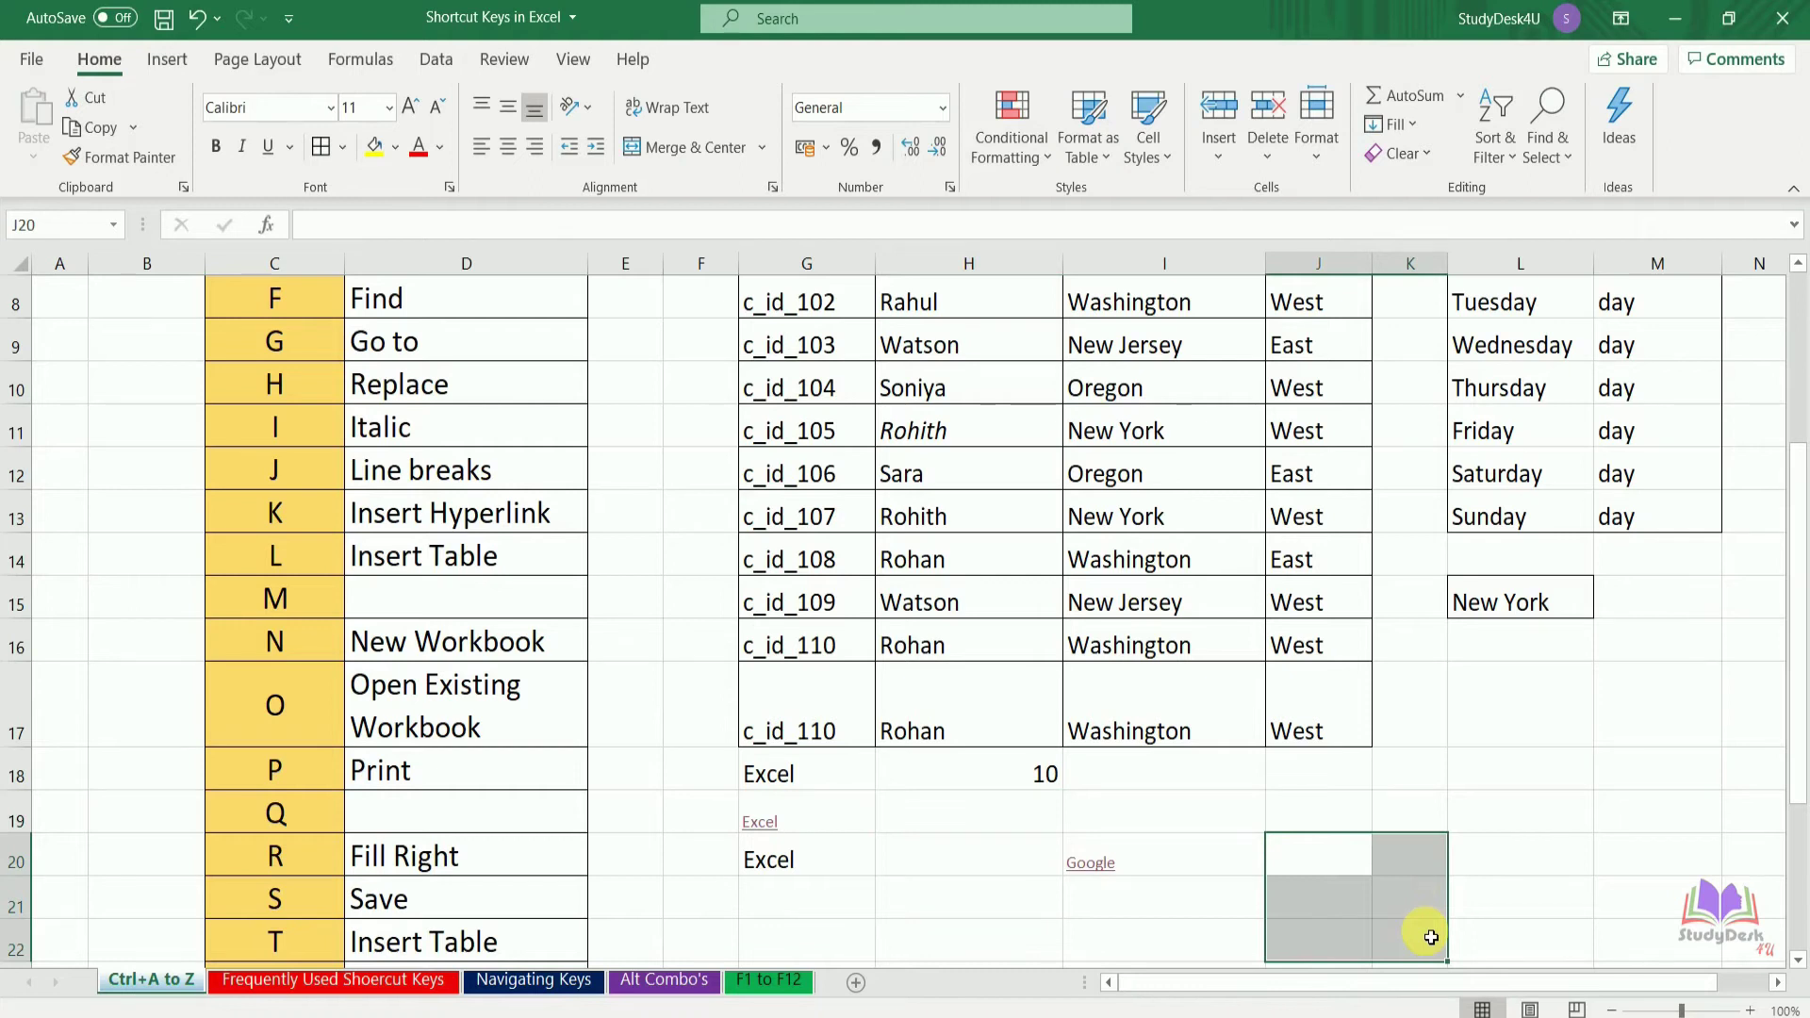
key(ctrl+l)
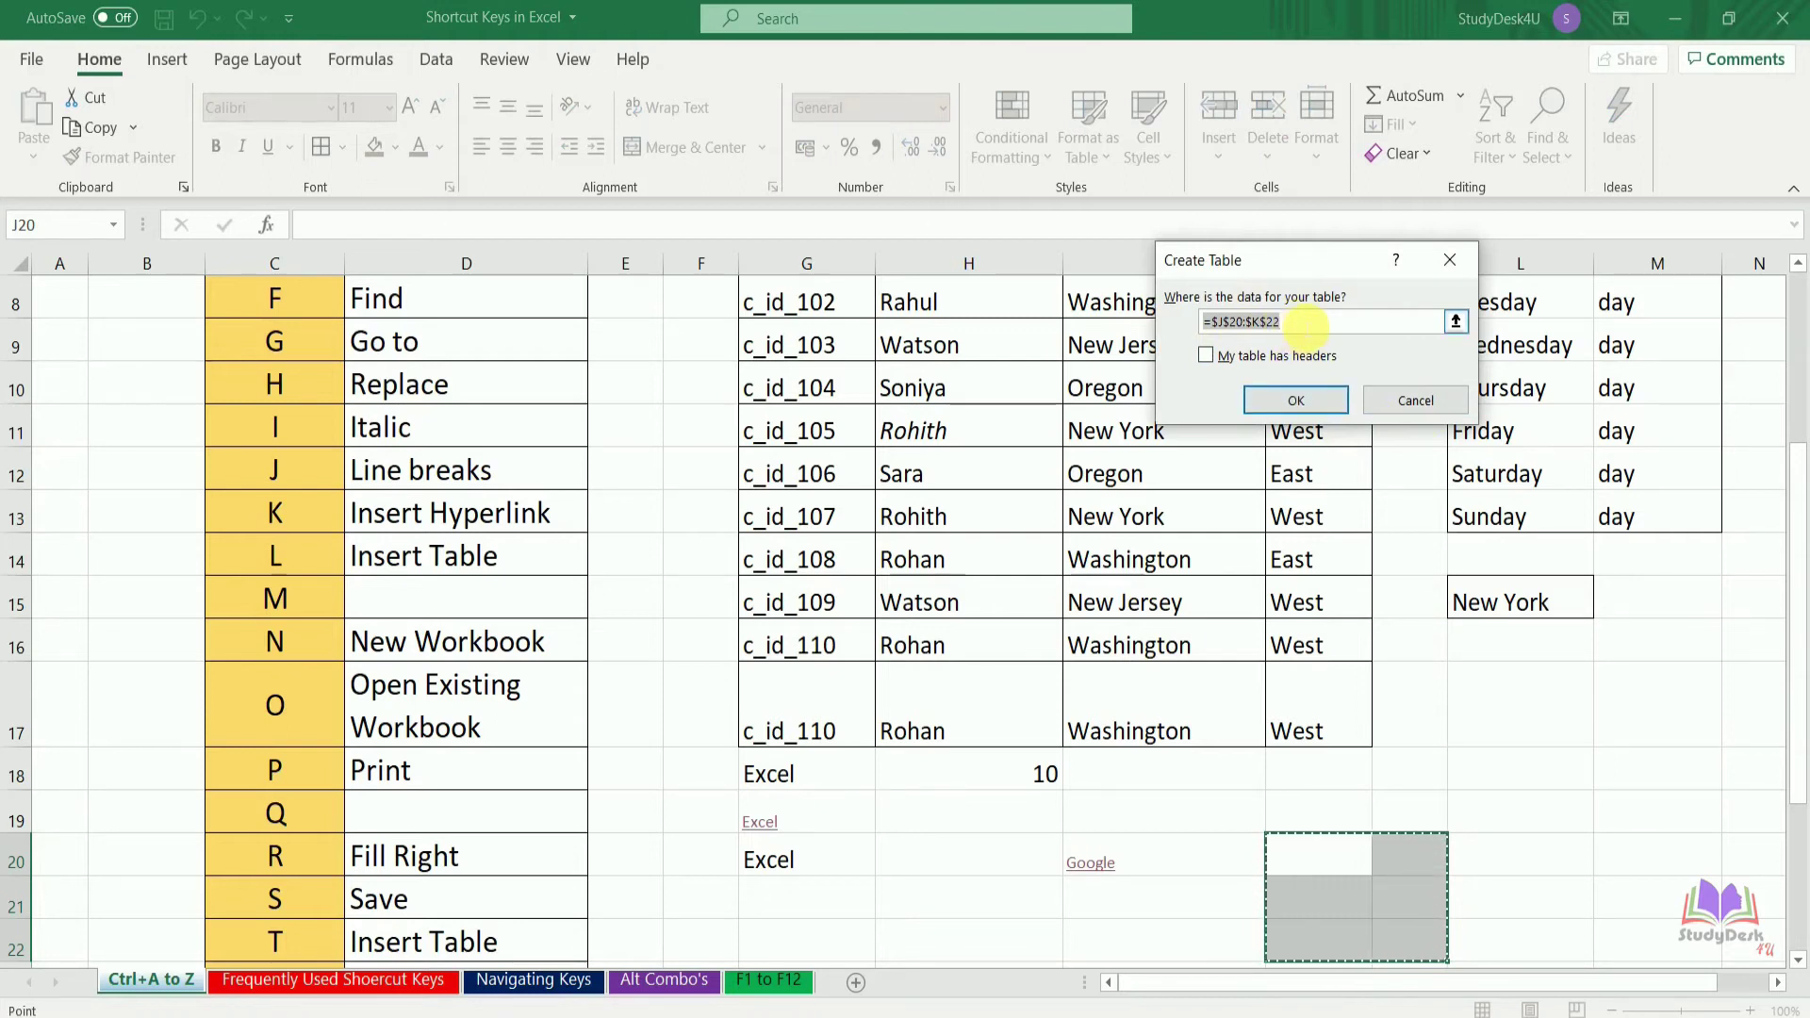
click(1294, 405)
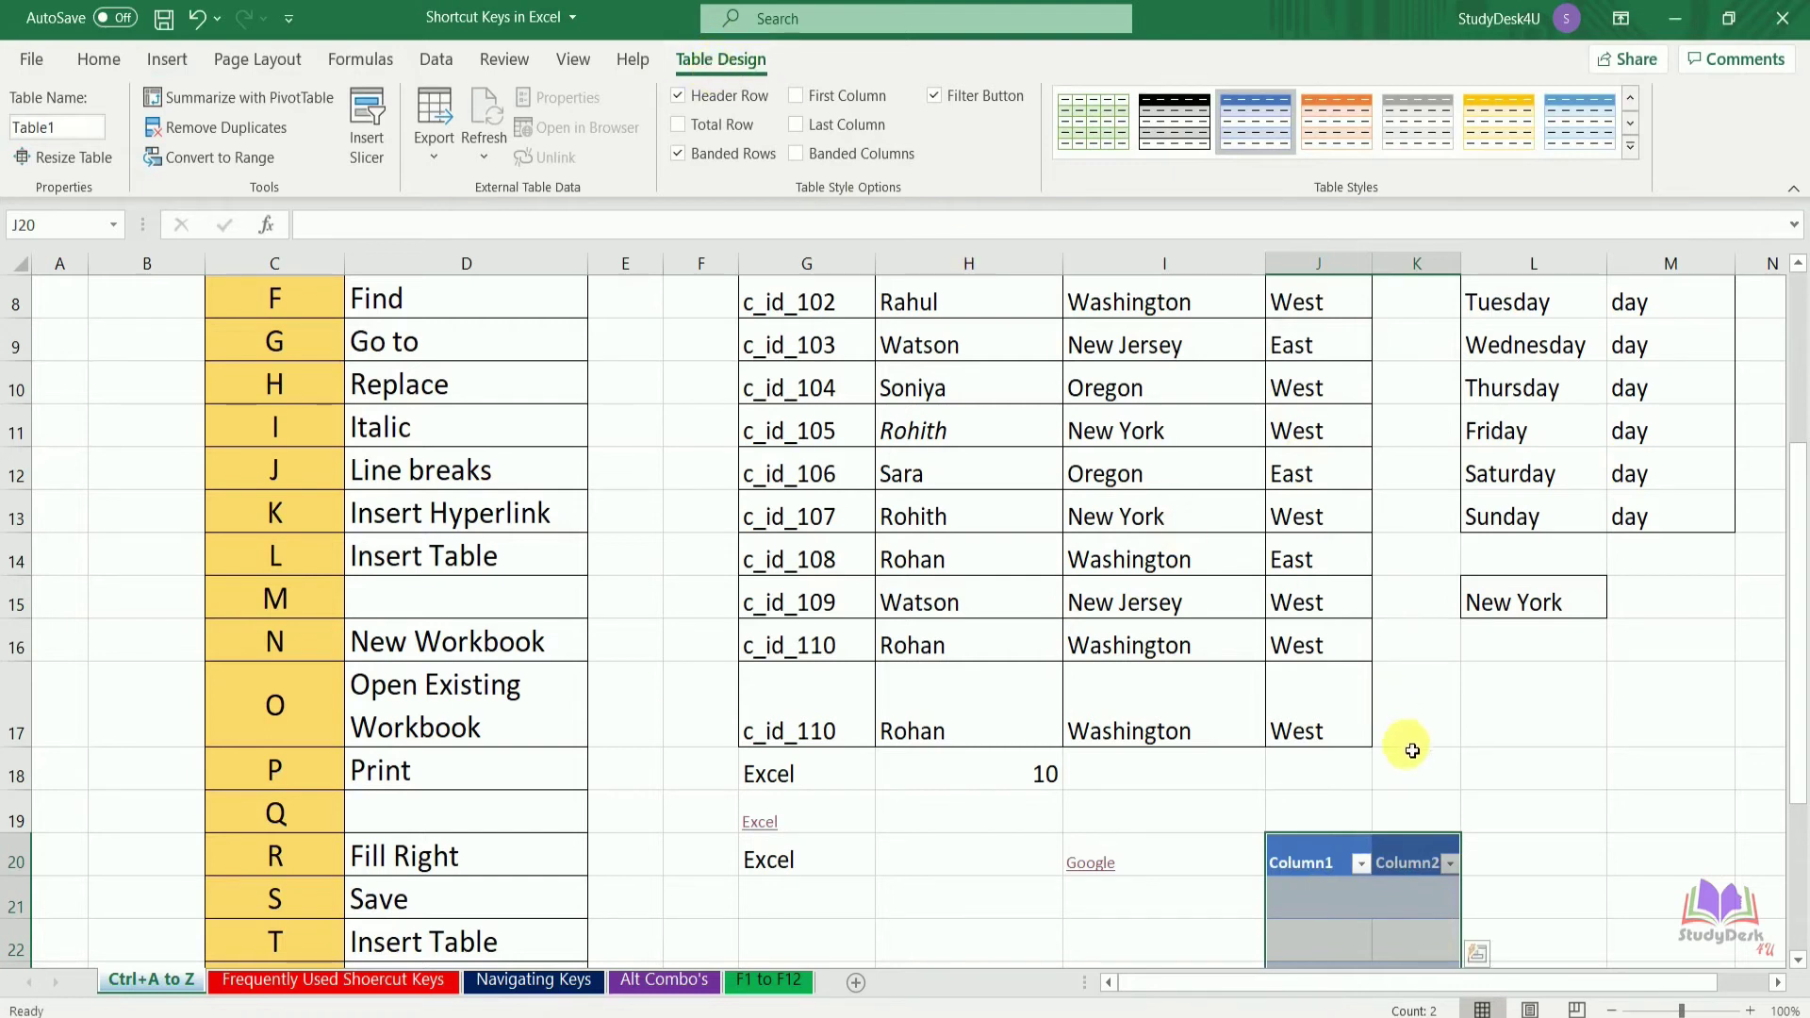
click(1371, 121)
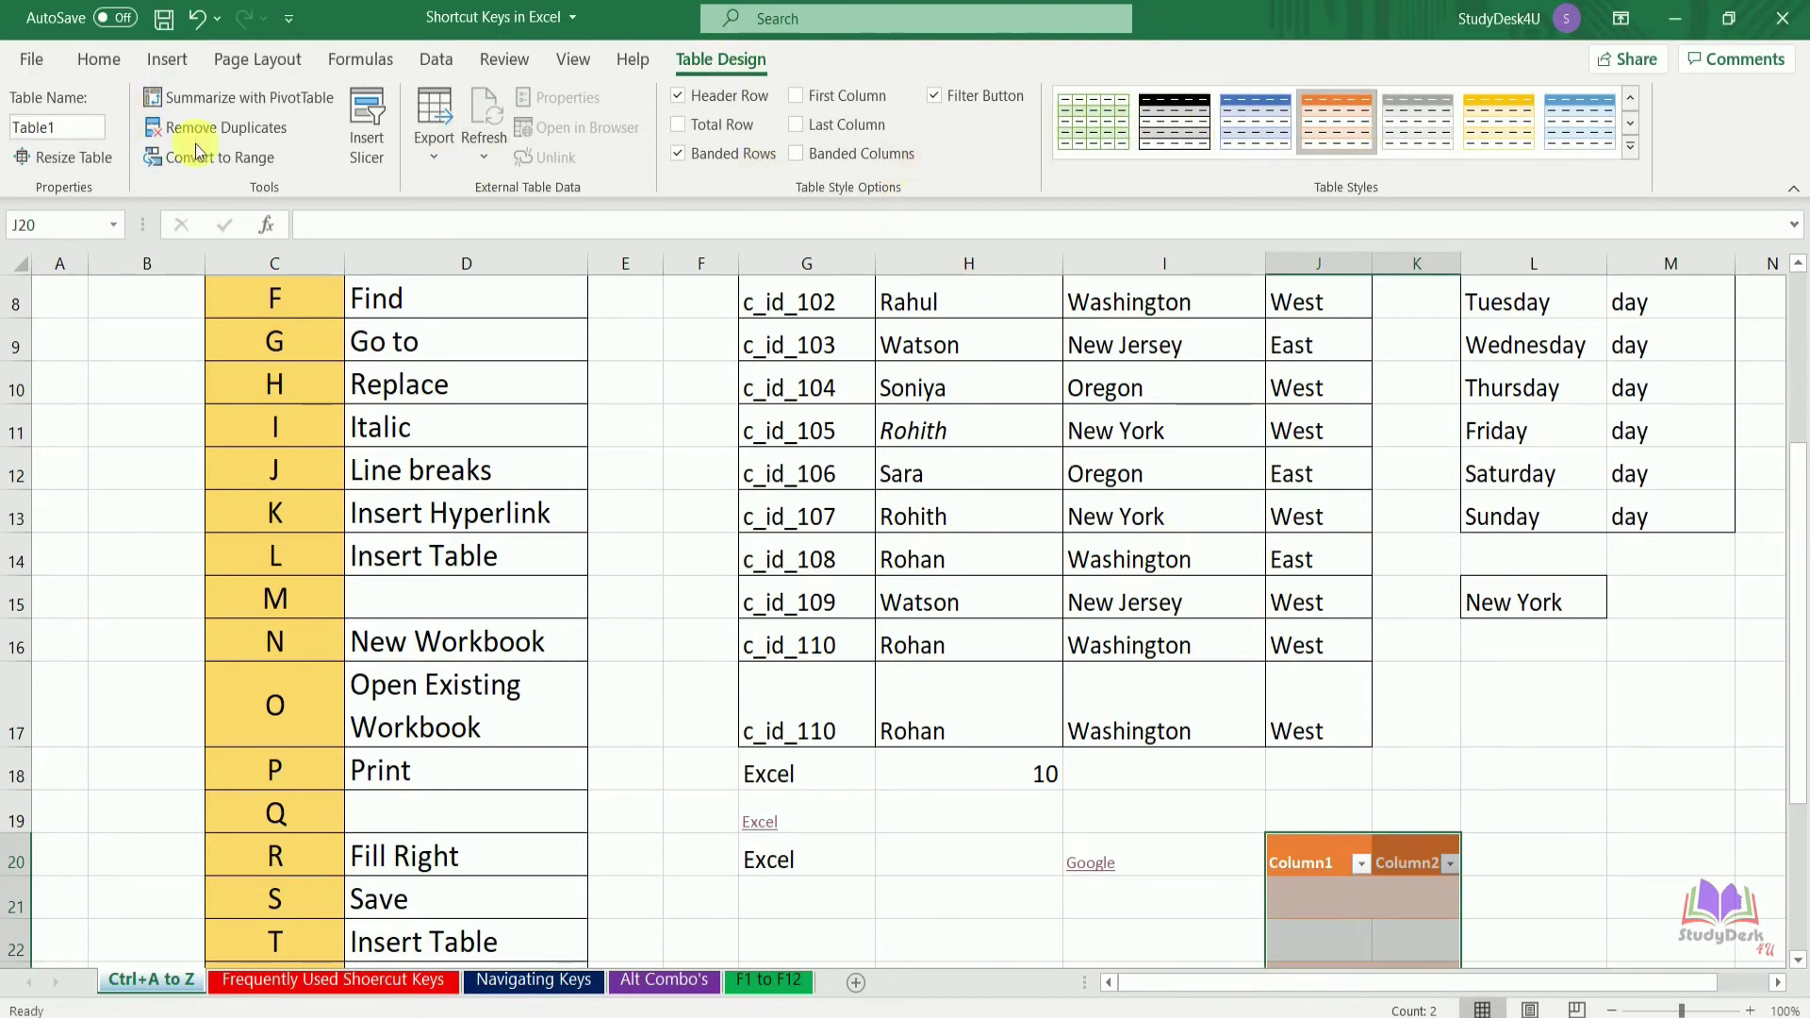
key(Left)
key(Left)
key(Down)
key(ctrl+m)
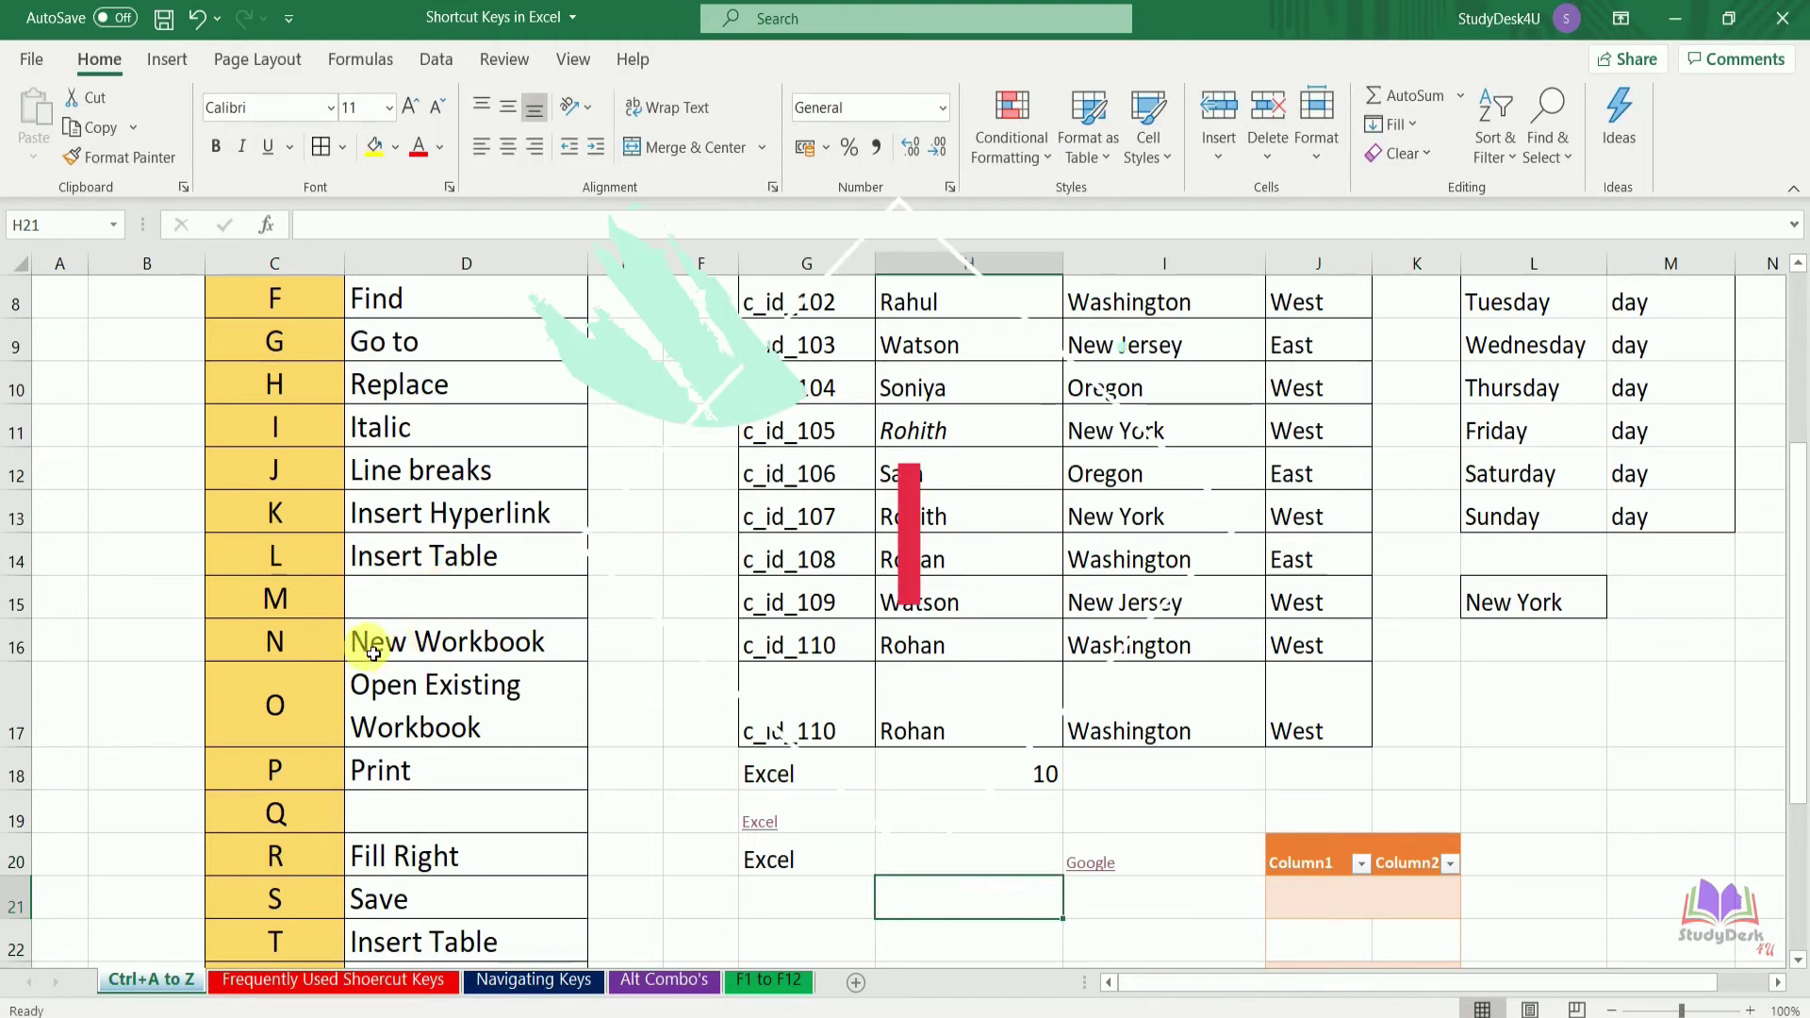
click(398, 655)
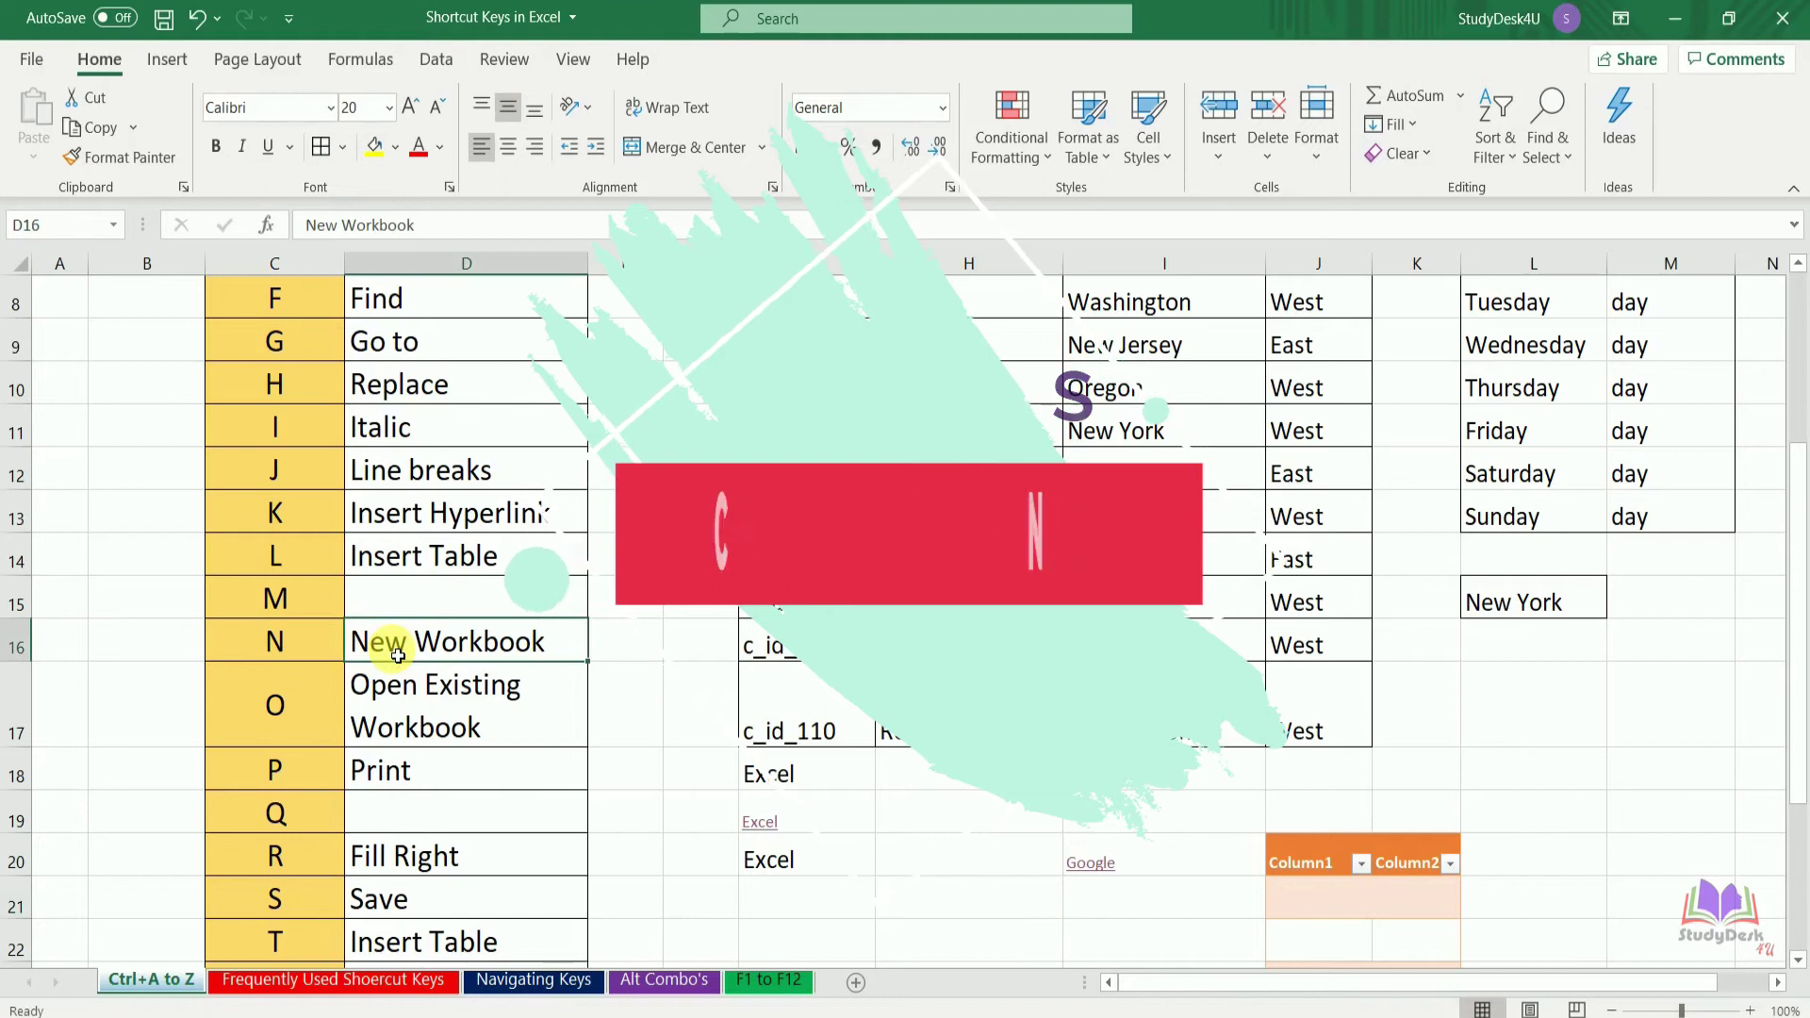
- Create a new blank workbook and switch back to the Shortcut Keys in Excel workbook
click(919, 858)
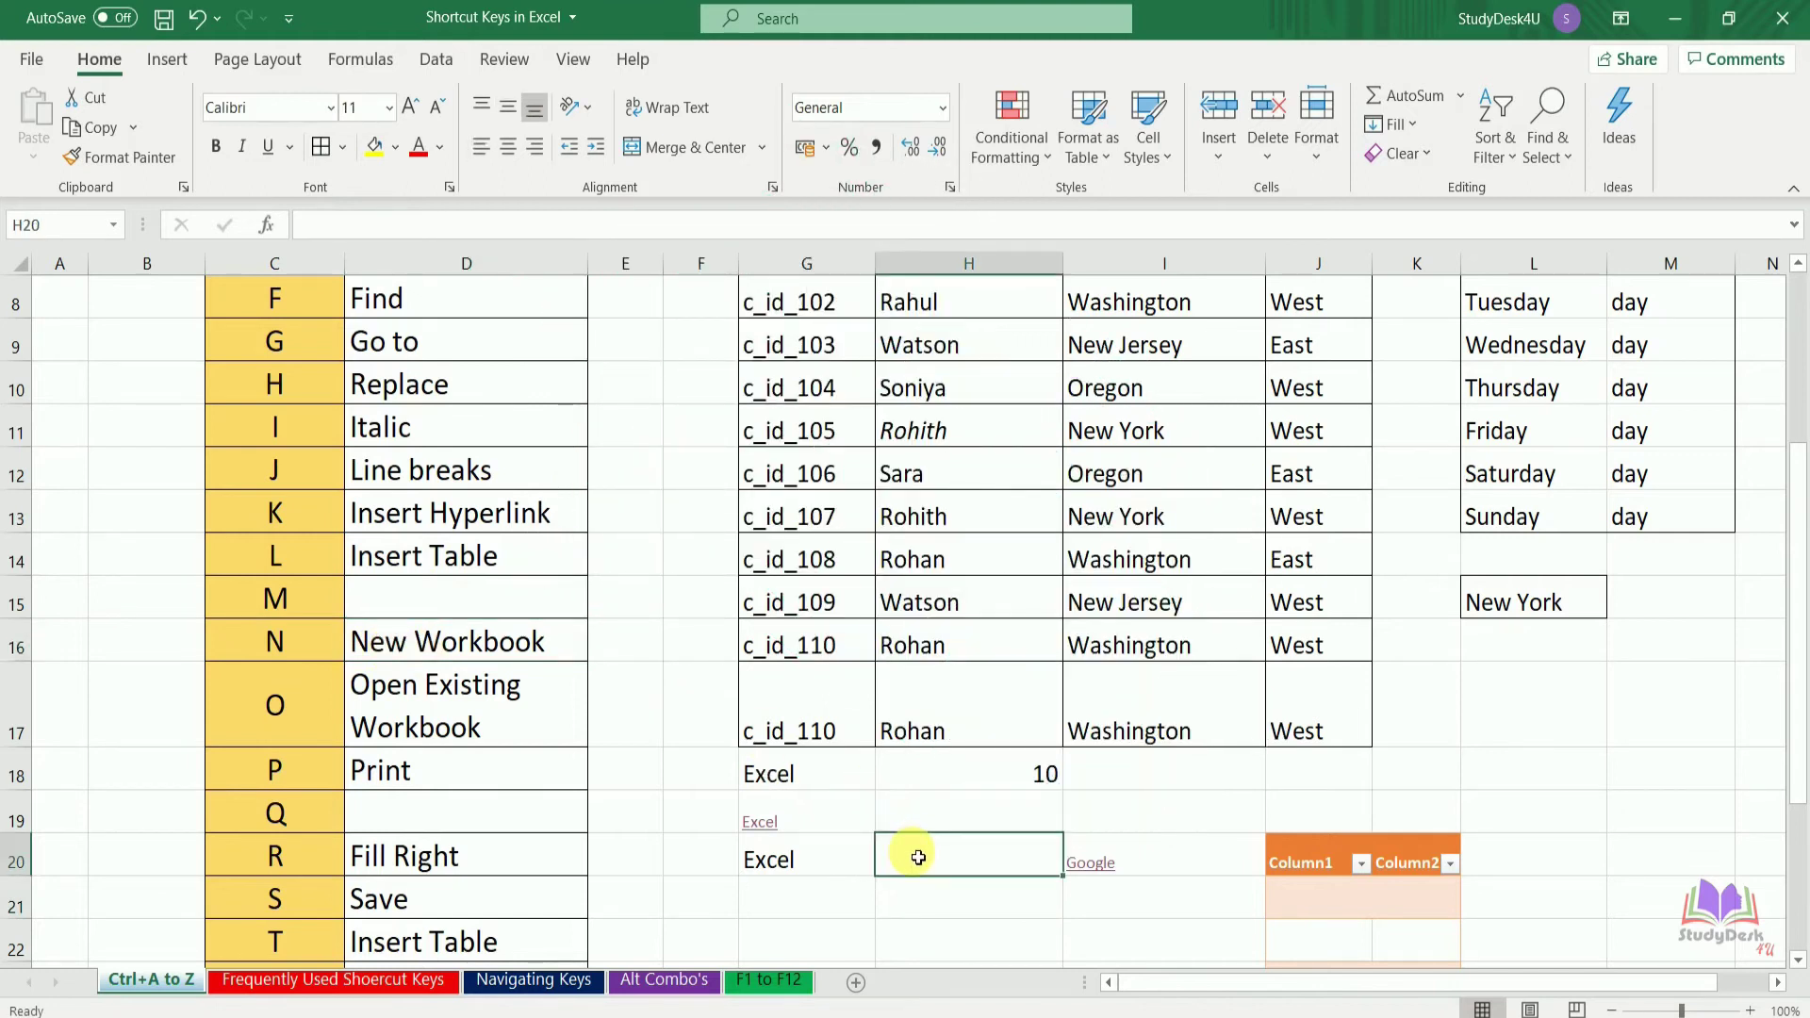
key(ctrl+n)
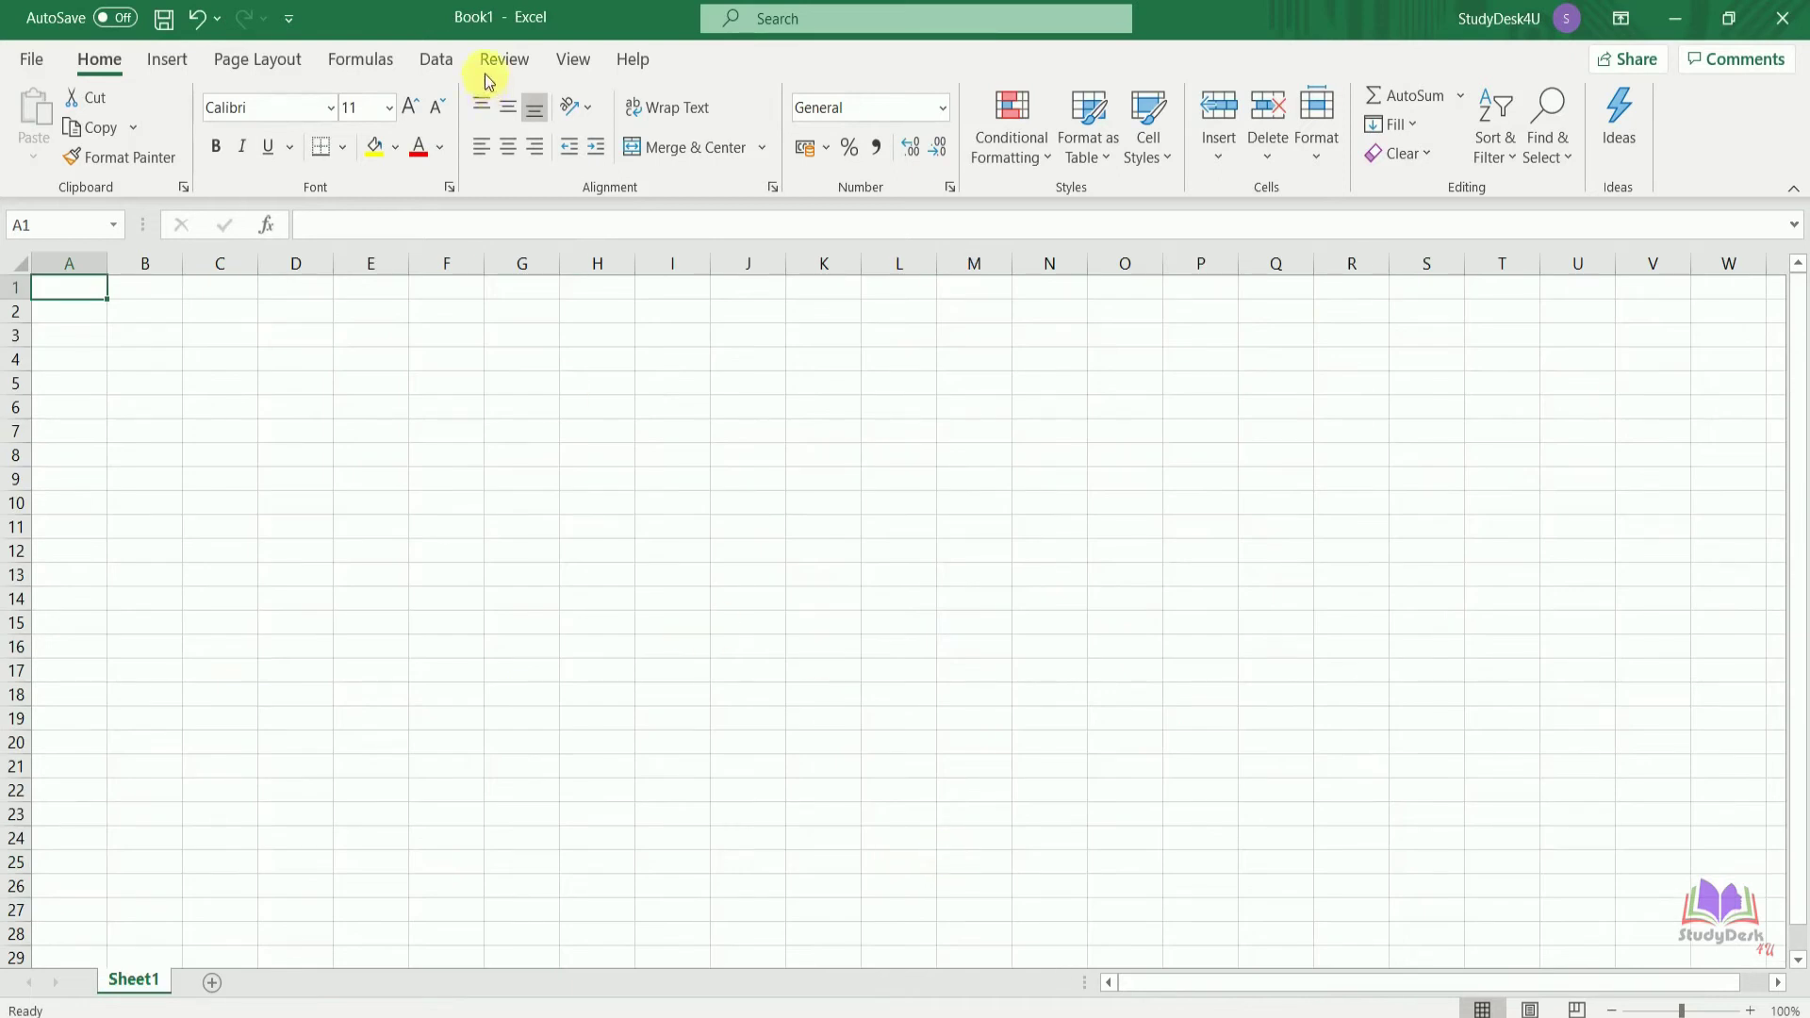
mouse_move(1016, 1004)
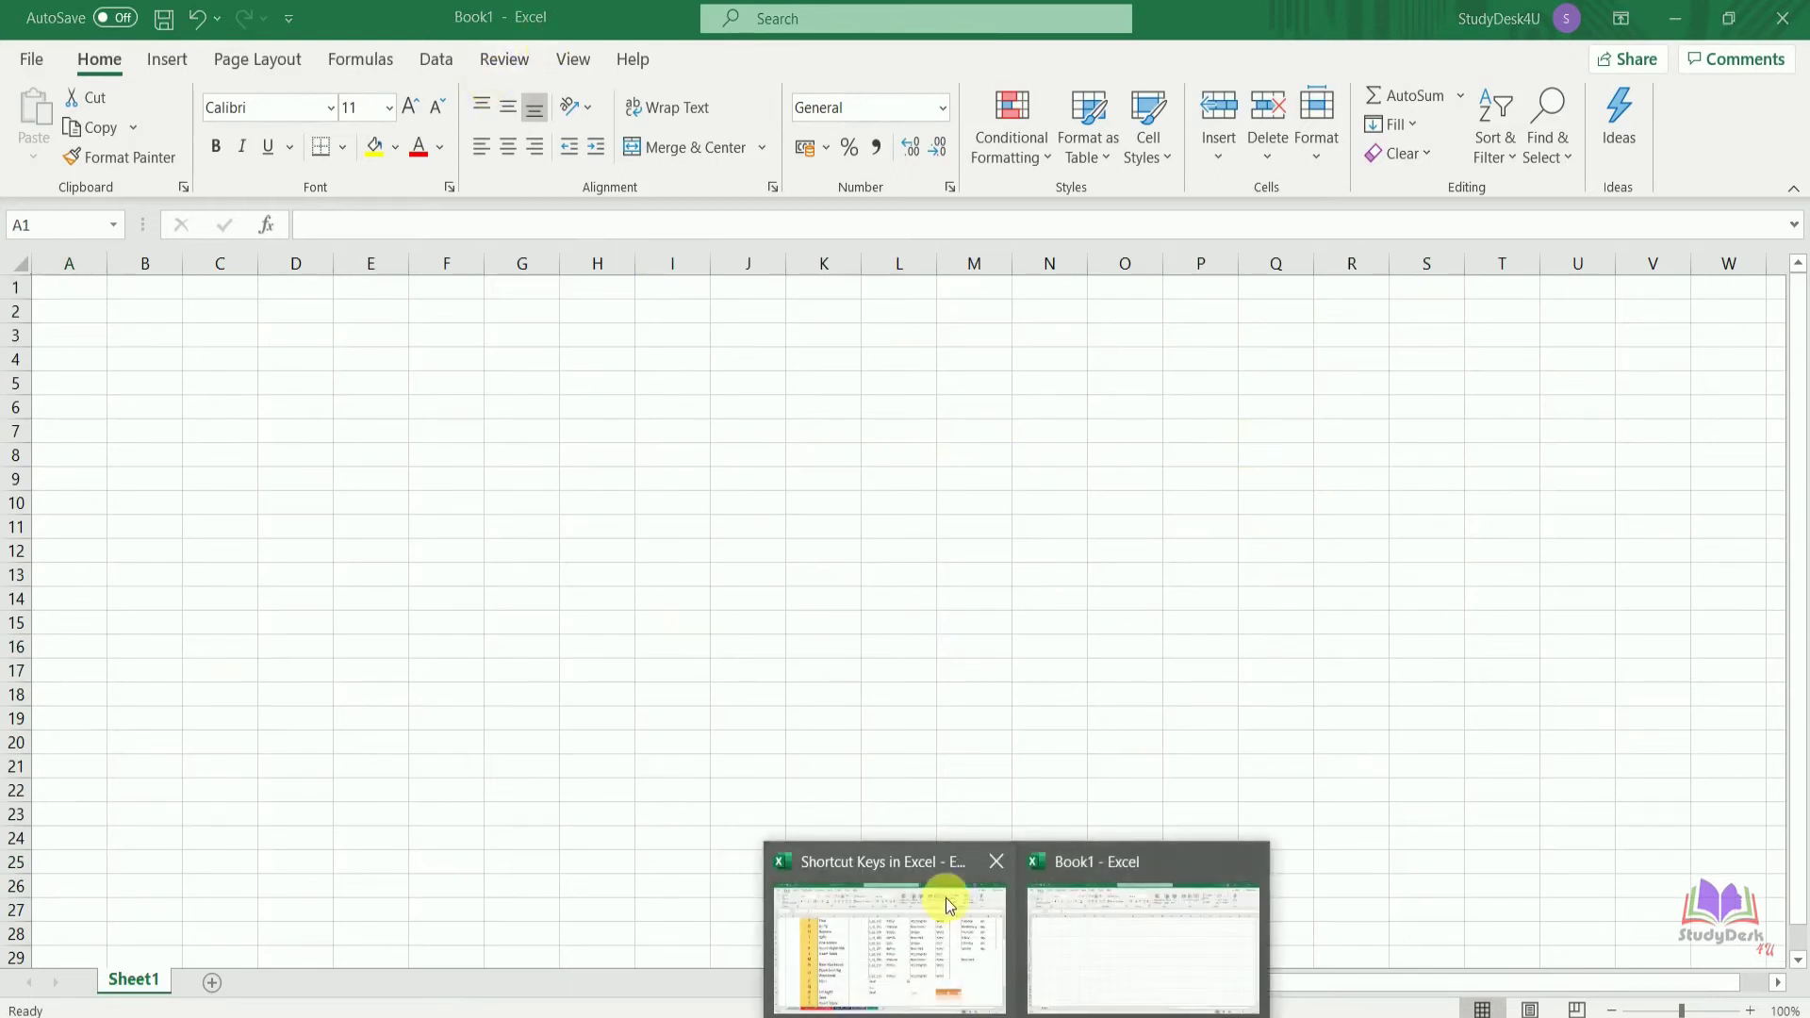
click(938, 943)
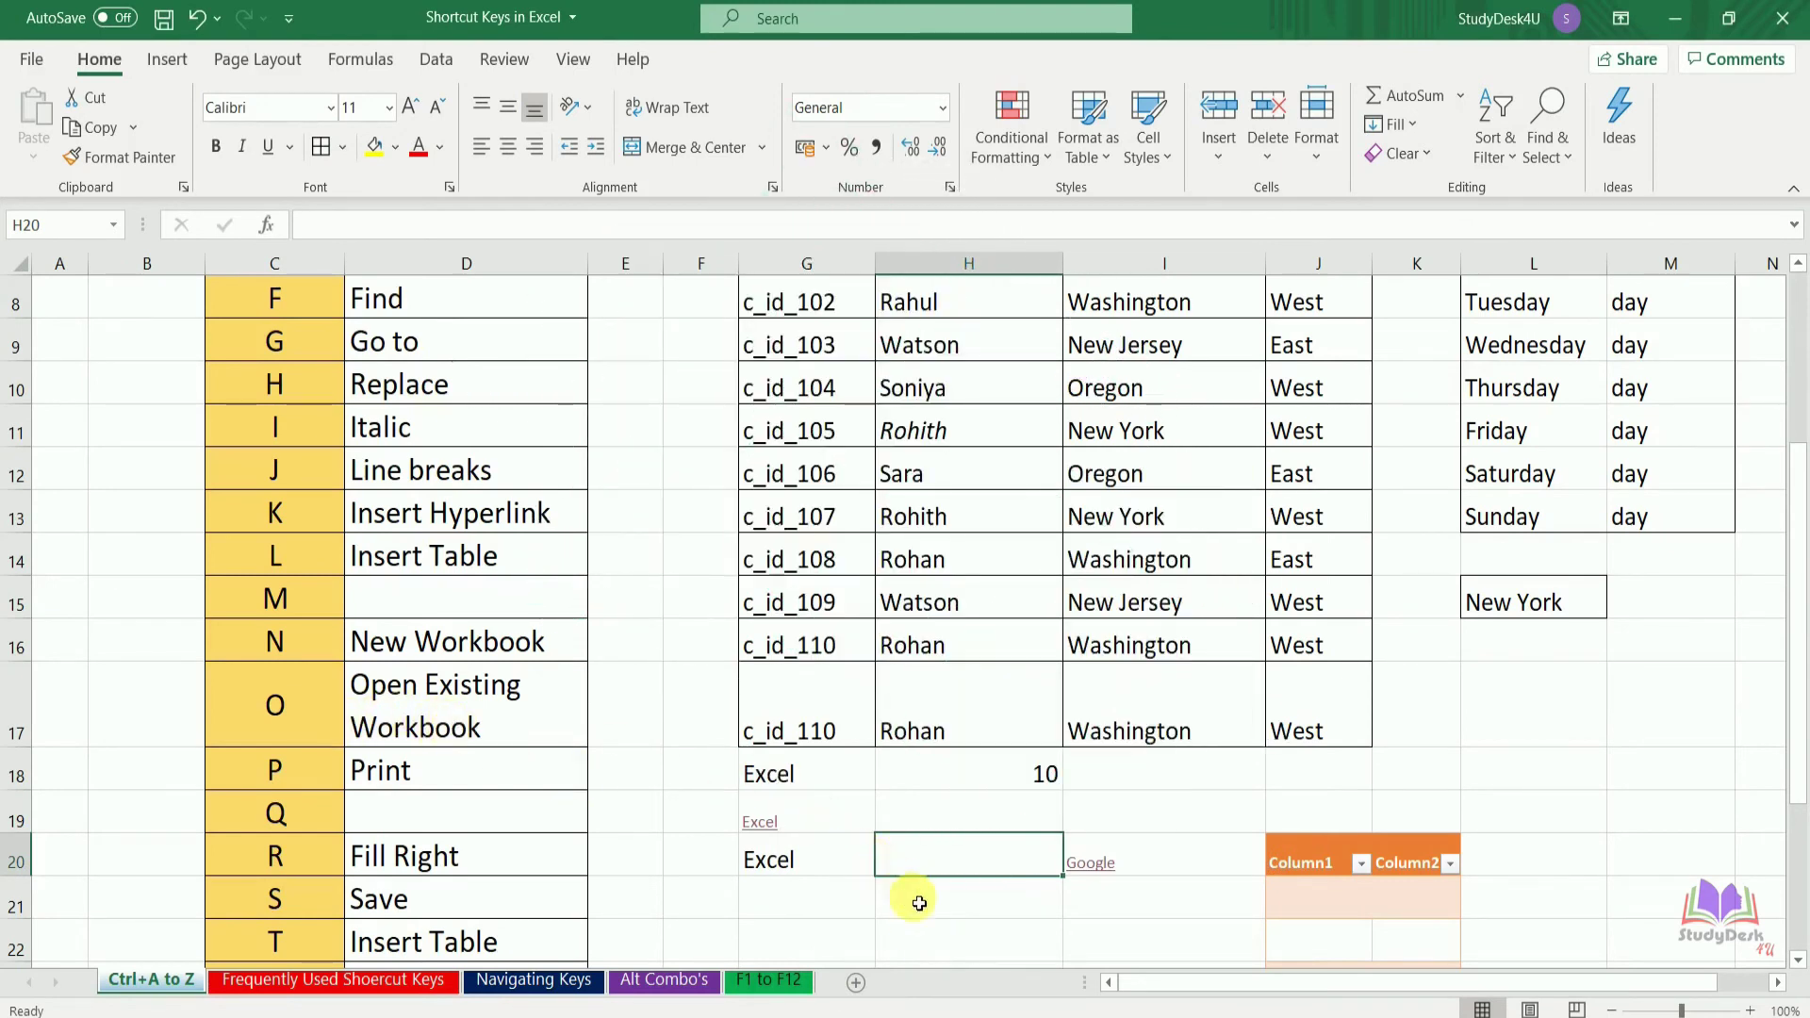
- Open the existing Find and Replace workbook from the Excel books folder on this PC
key(ctrl+o)
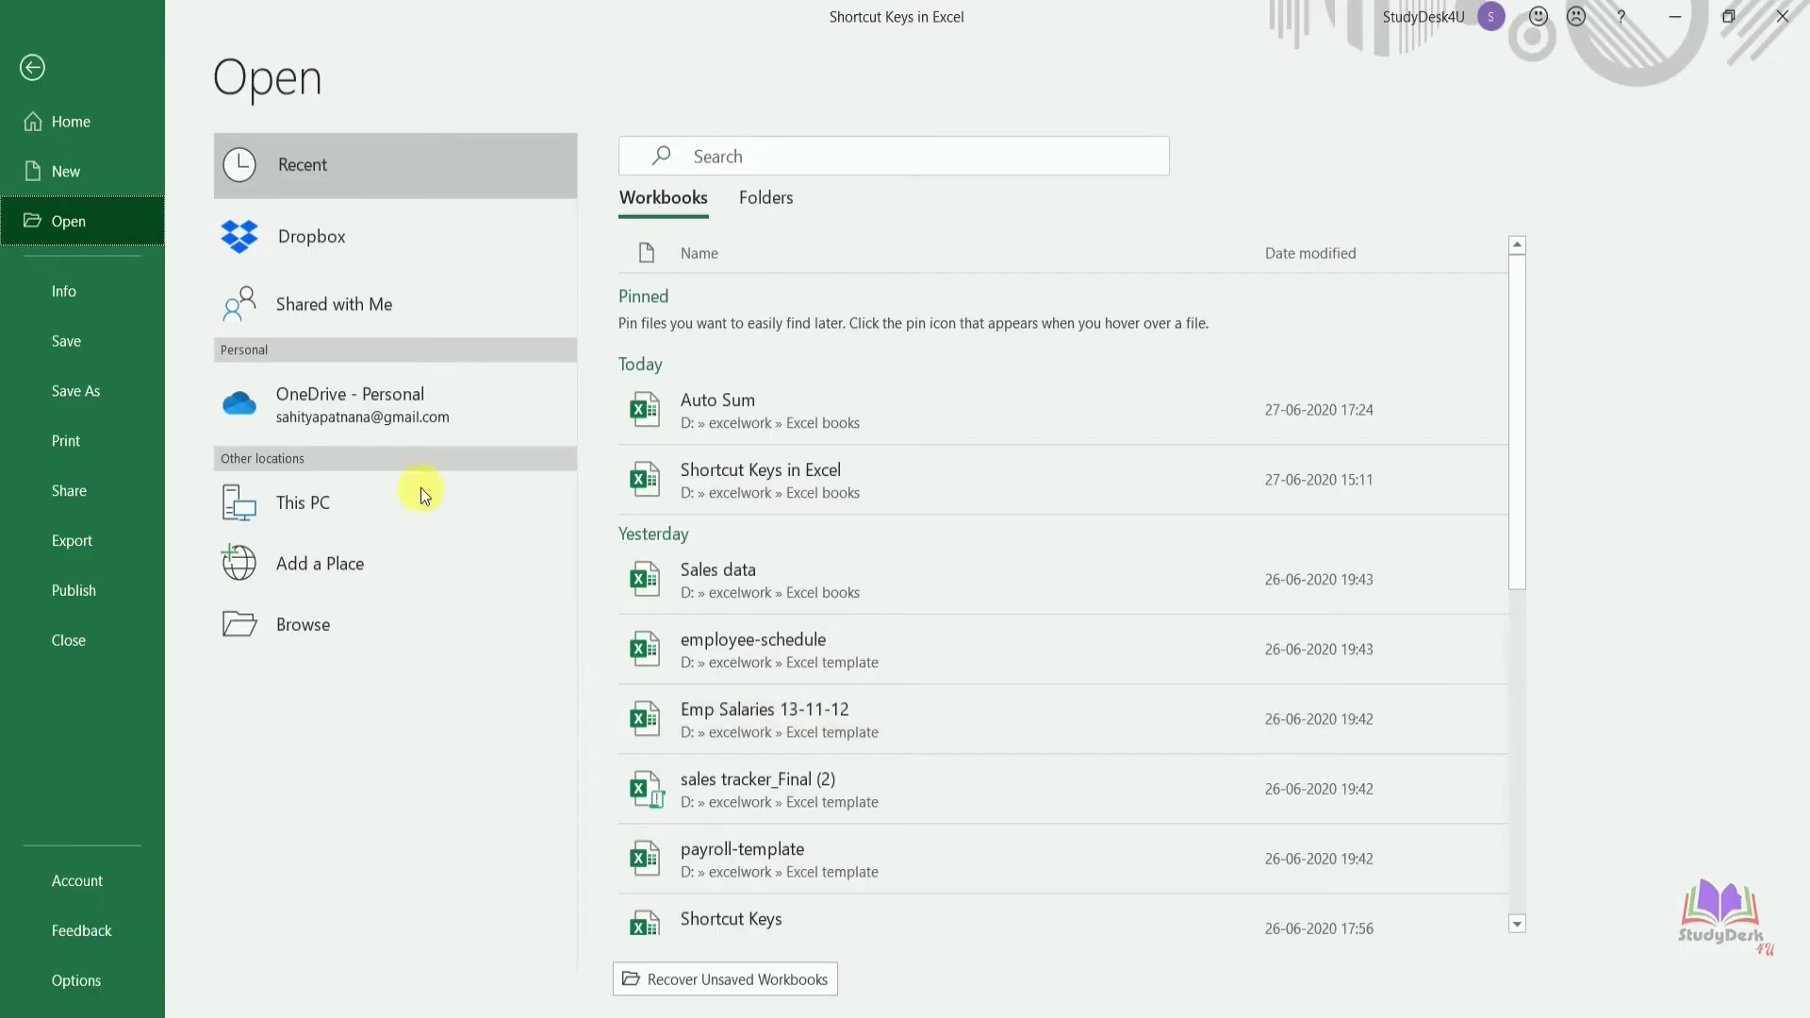
click(330, 502)
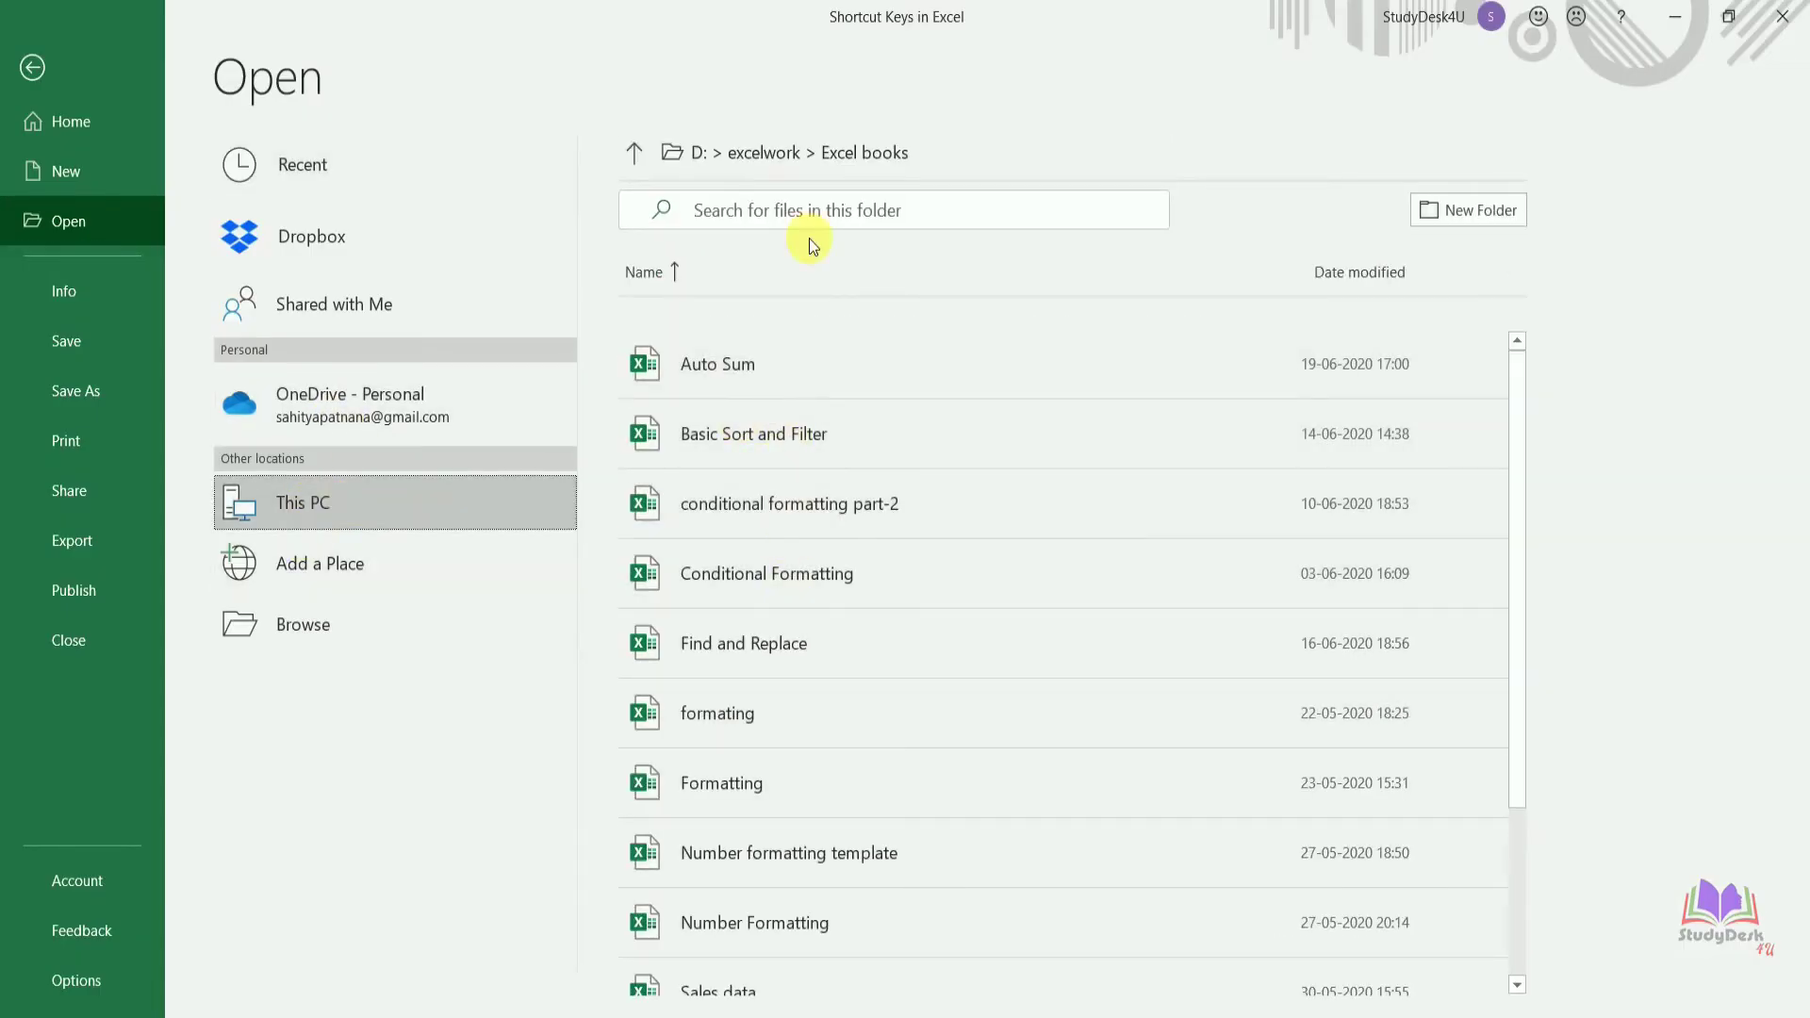
click(767, 630)
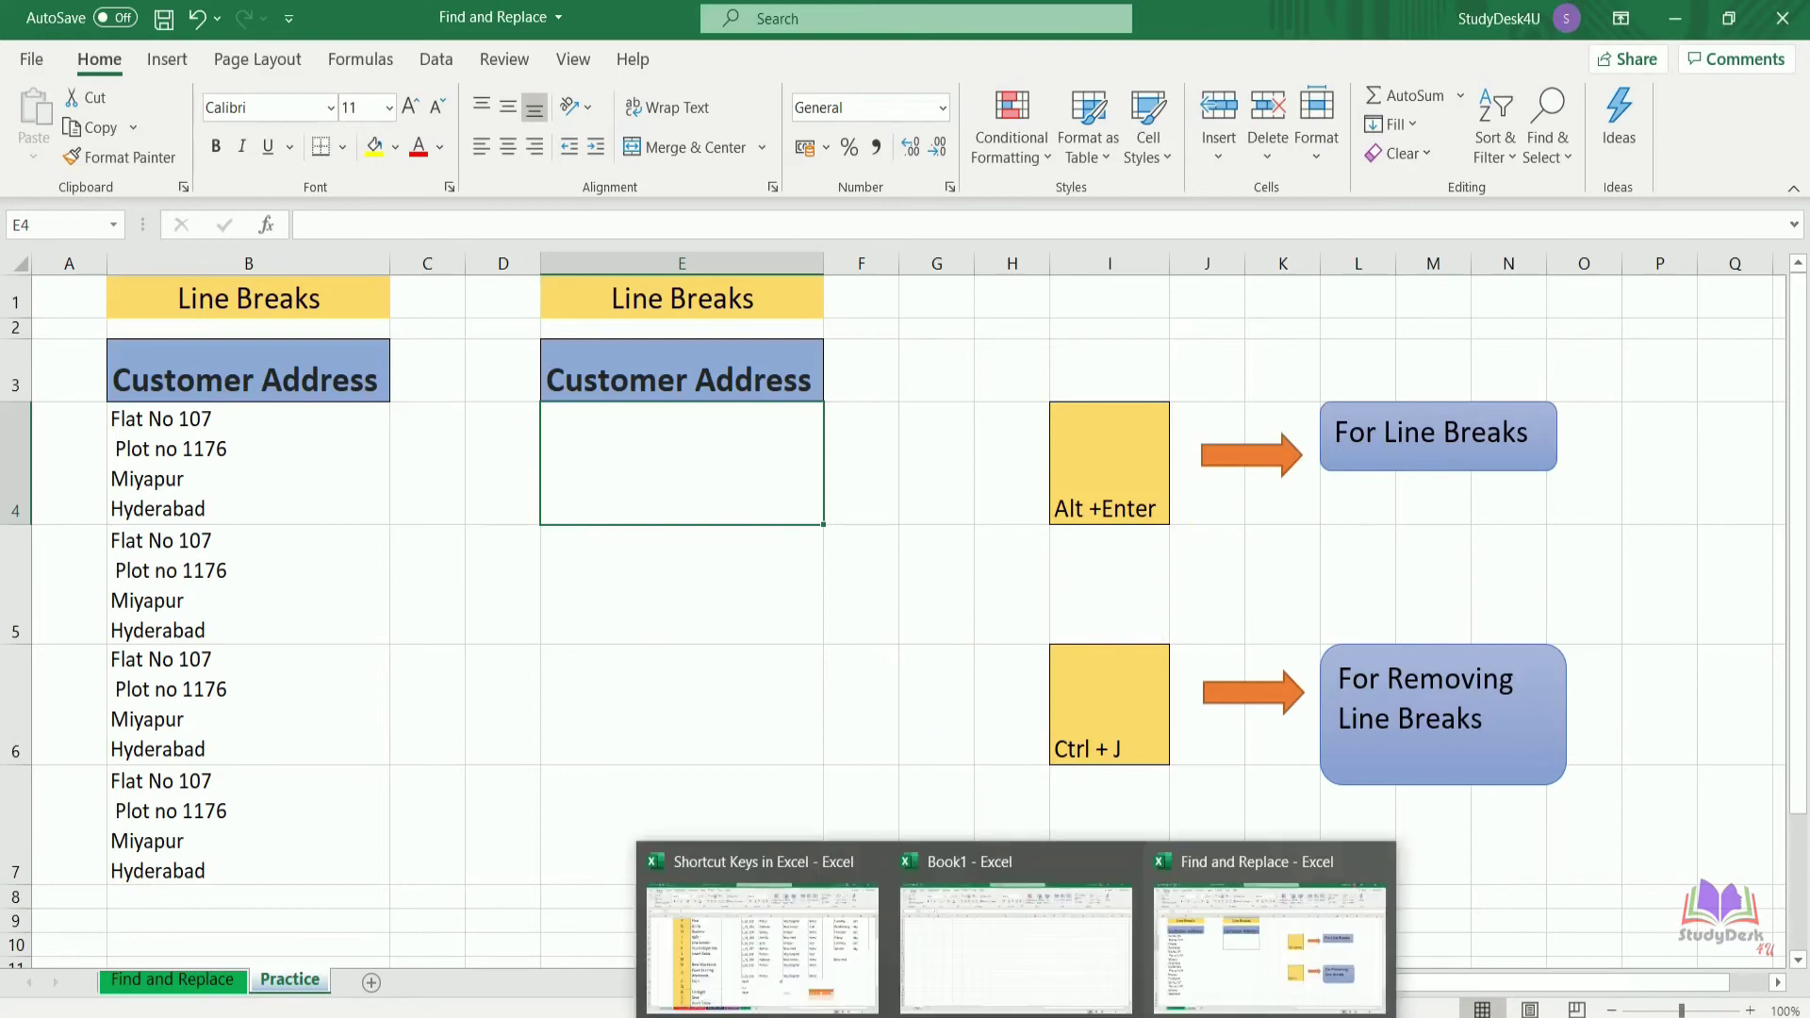
- Return to the Shortcut Keys in Excel workbook and bring up its print settings and preview
click(811, 938)
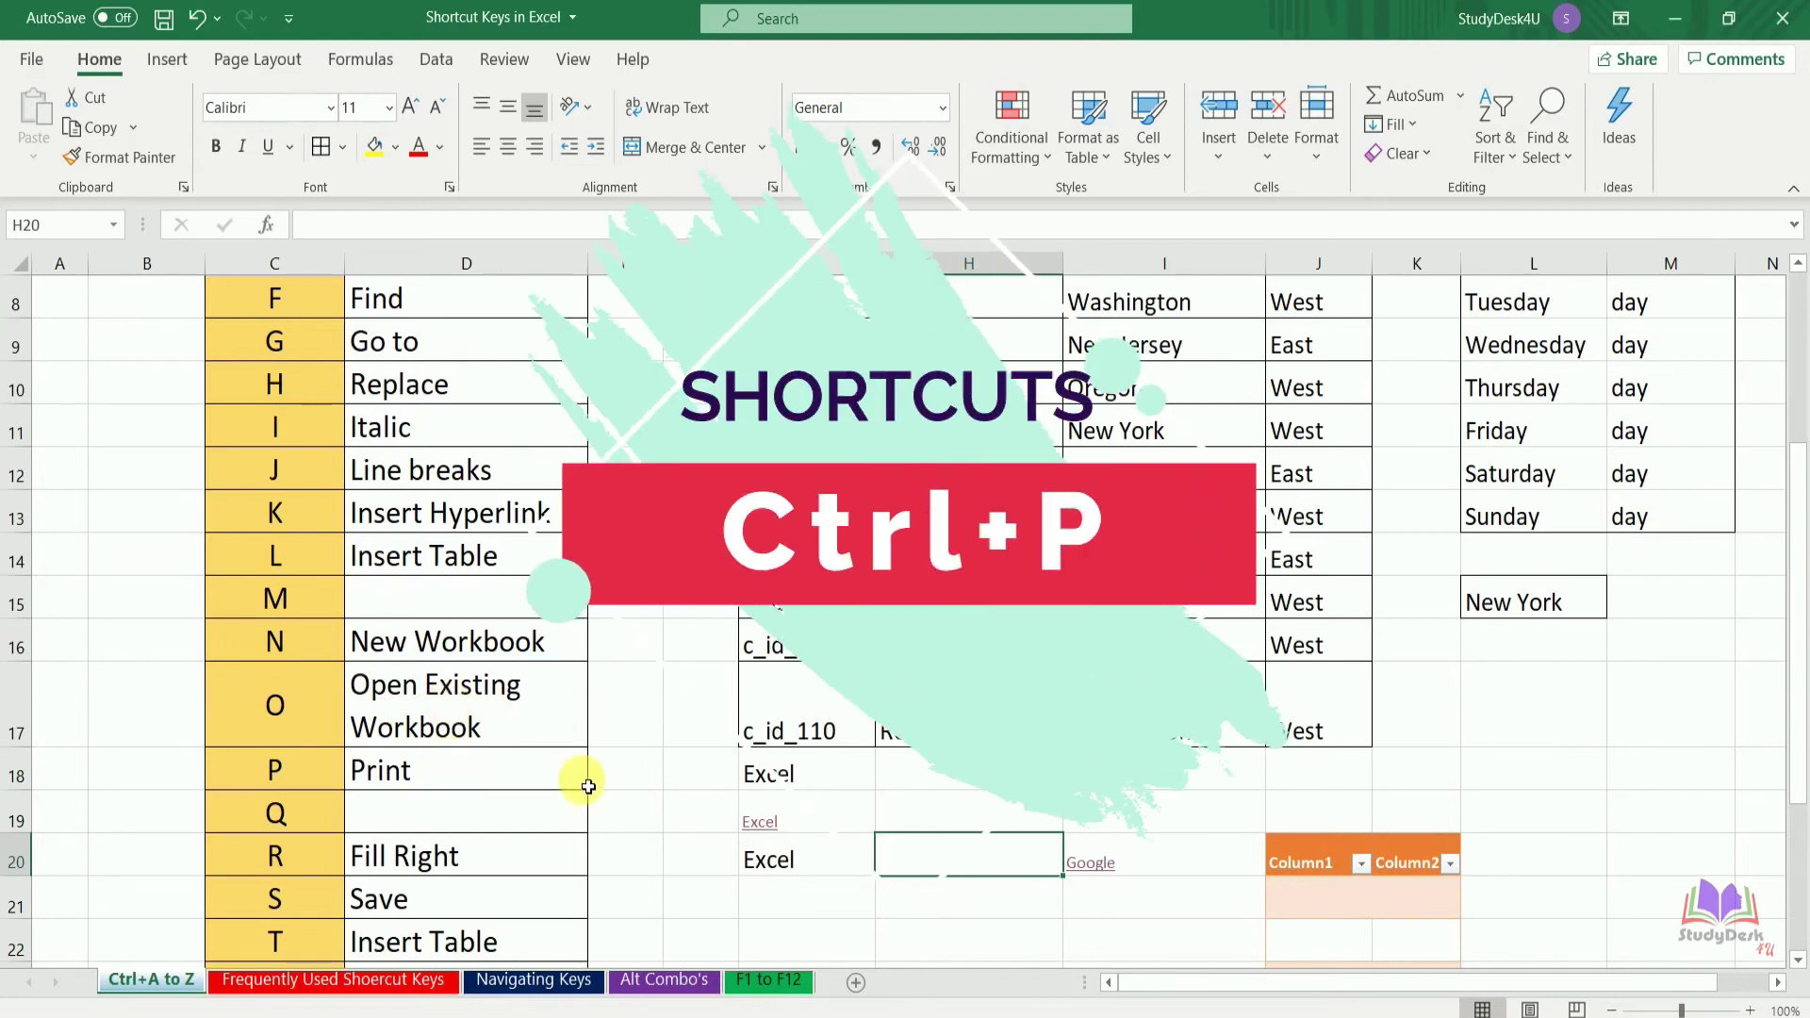
key(ctrl+p)
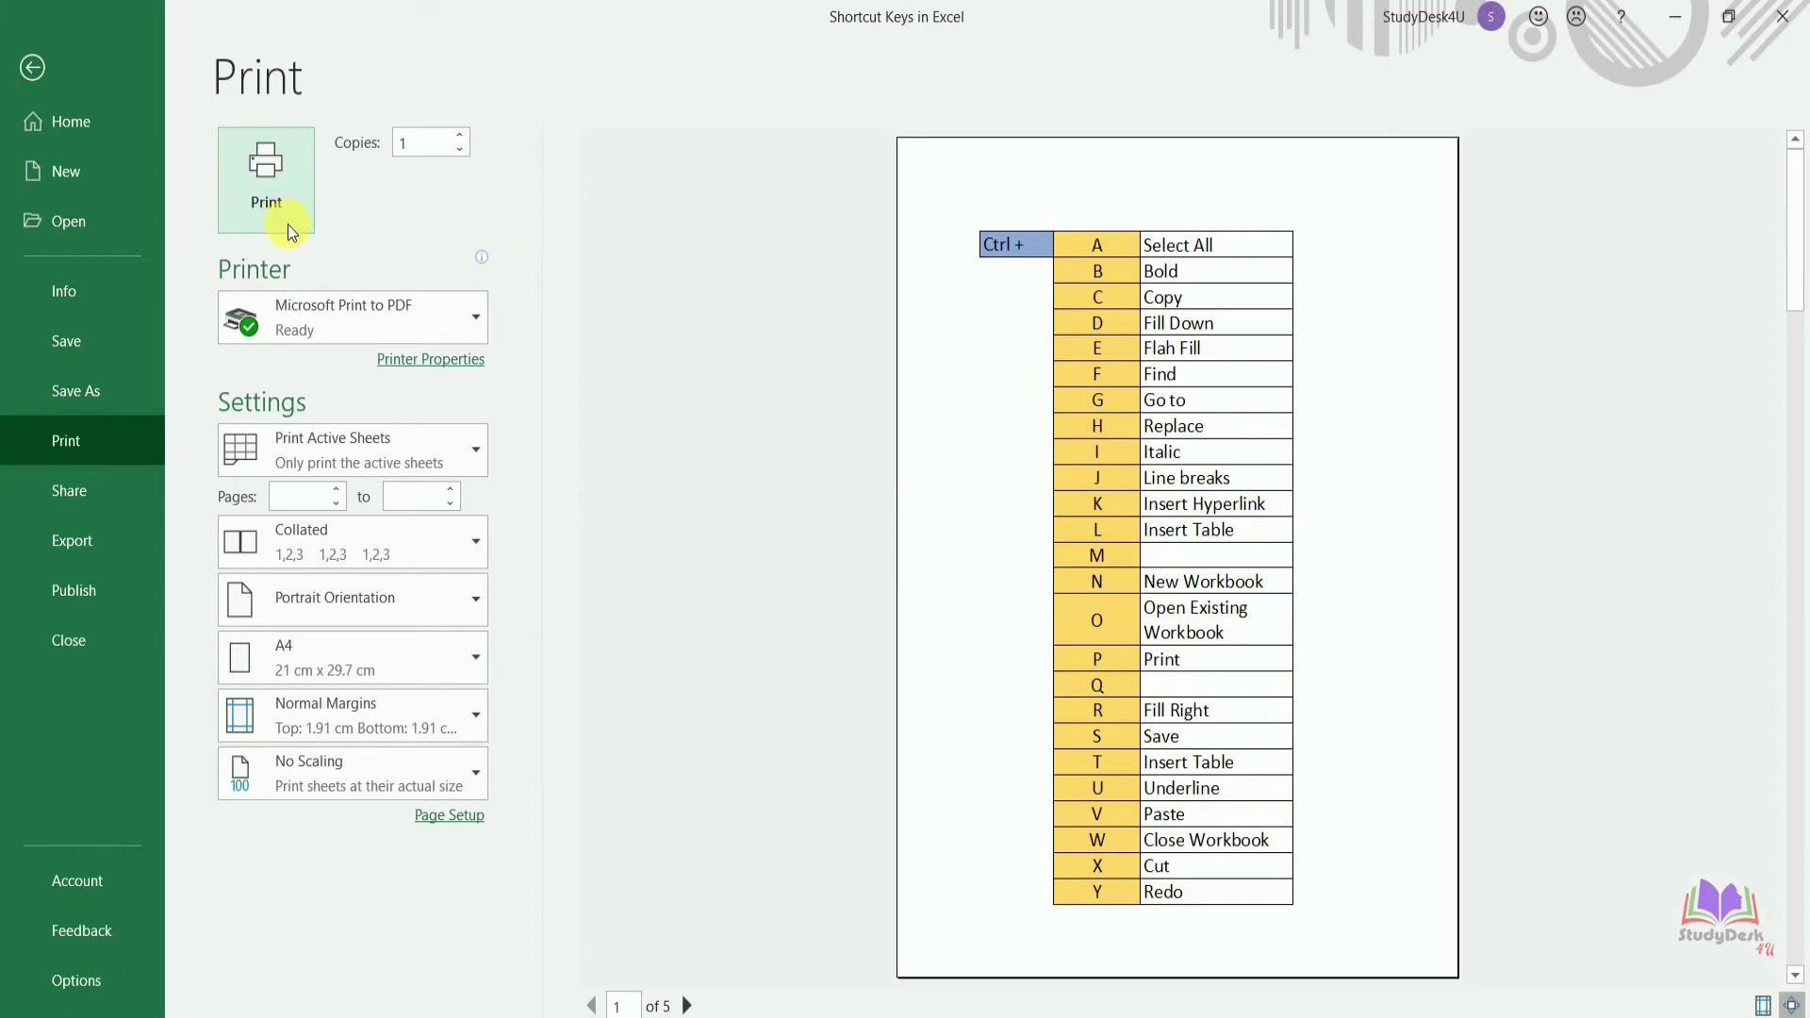
- Leave the print view and use Fill Right to fill cell H20 from G20 and cell I18 from H18
click(36, 74)
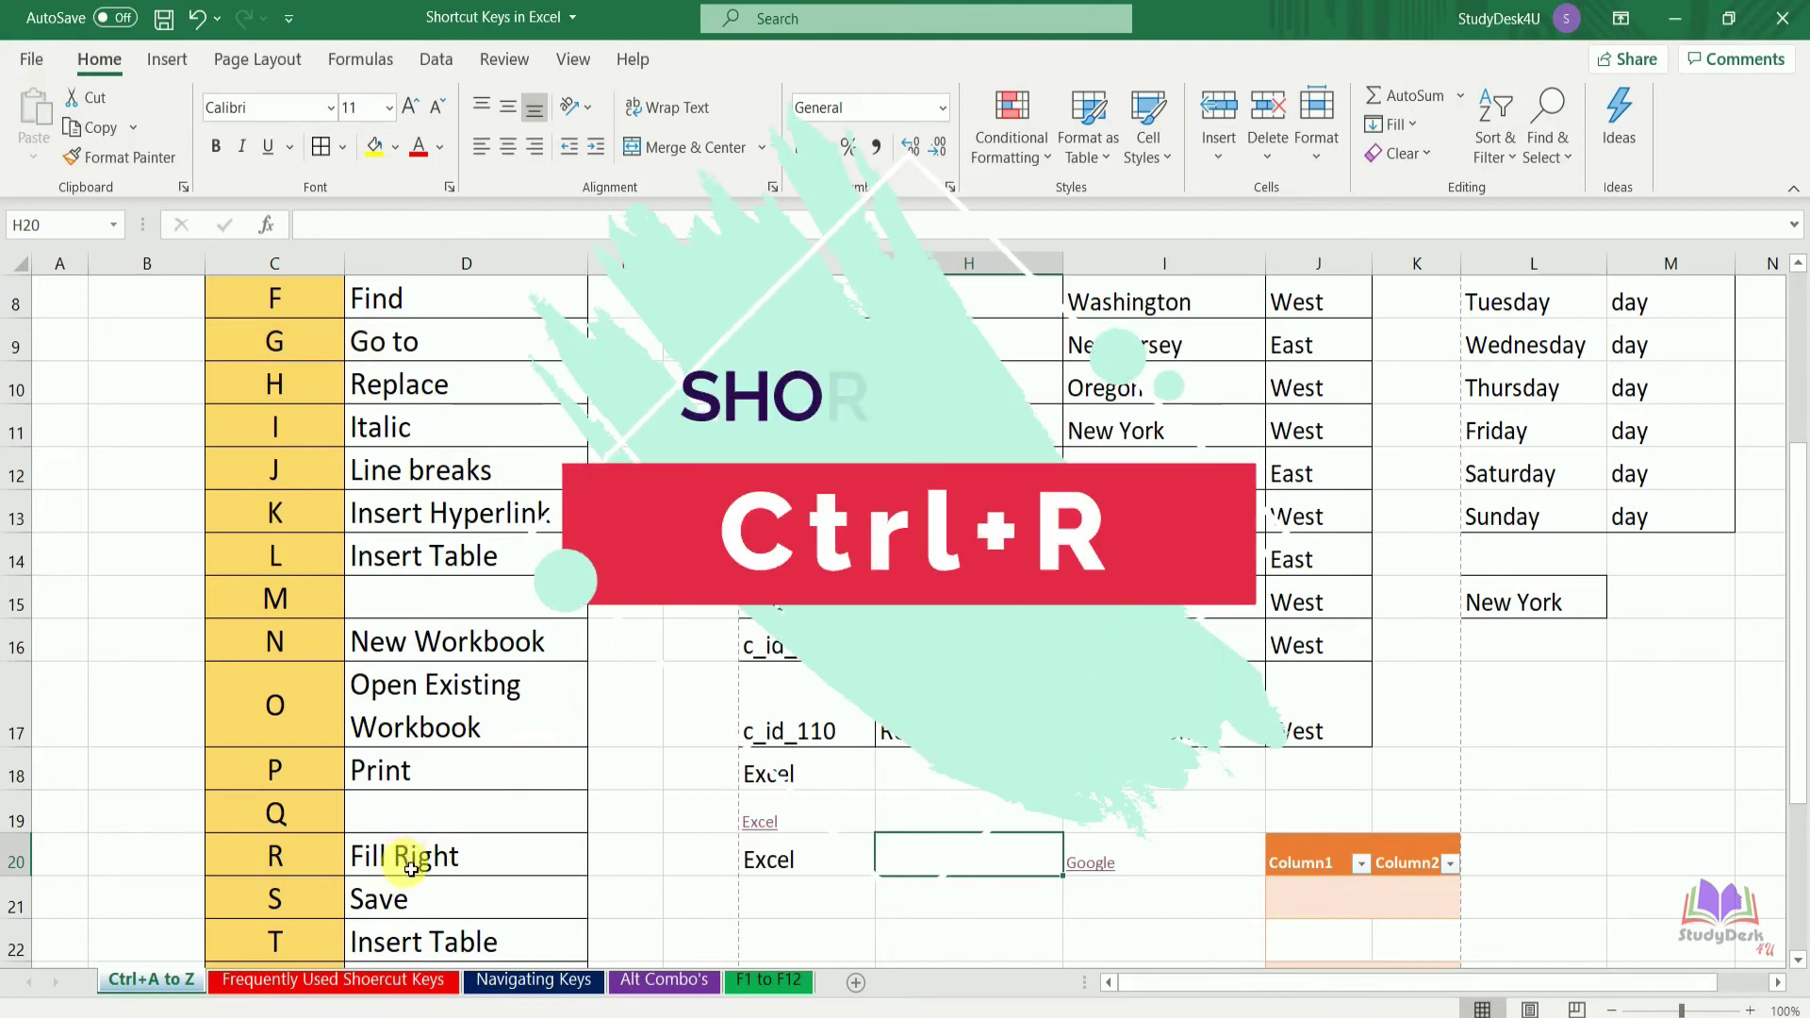
click(412, 869)
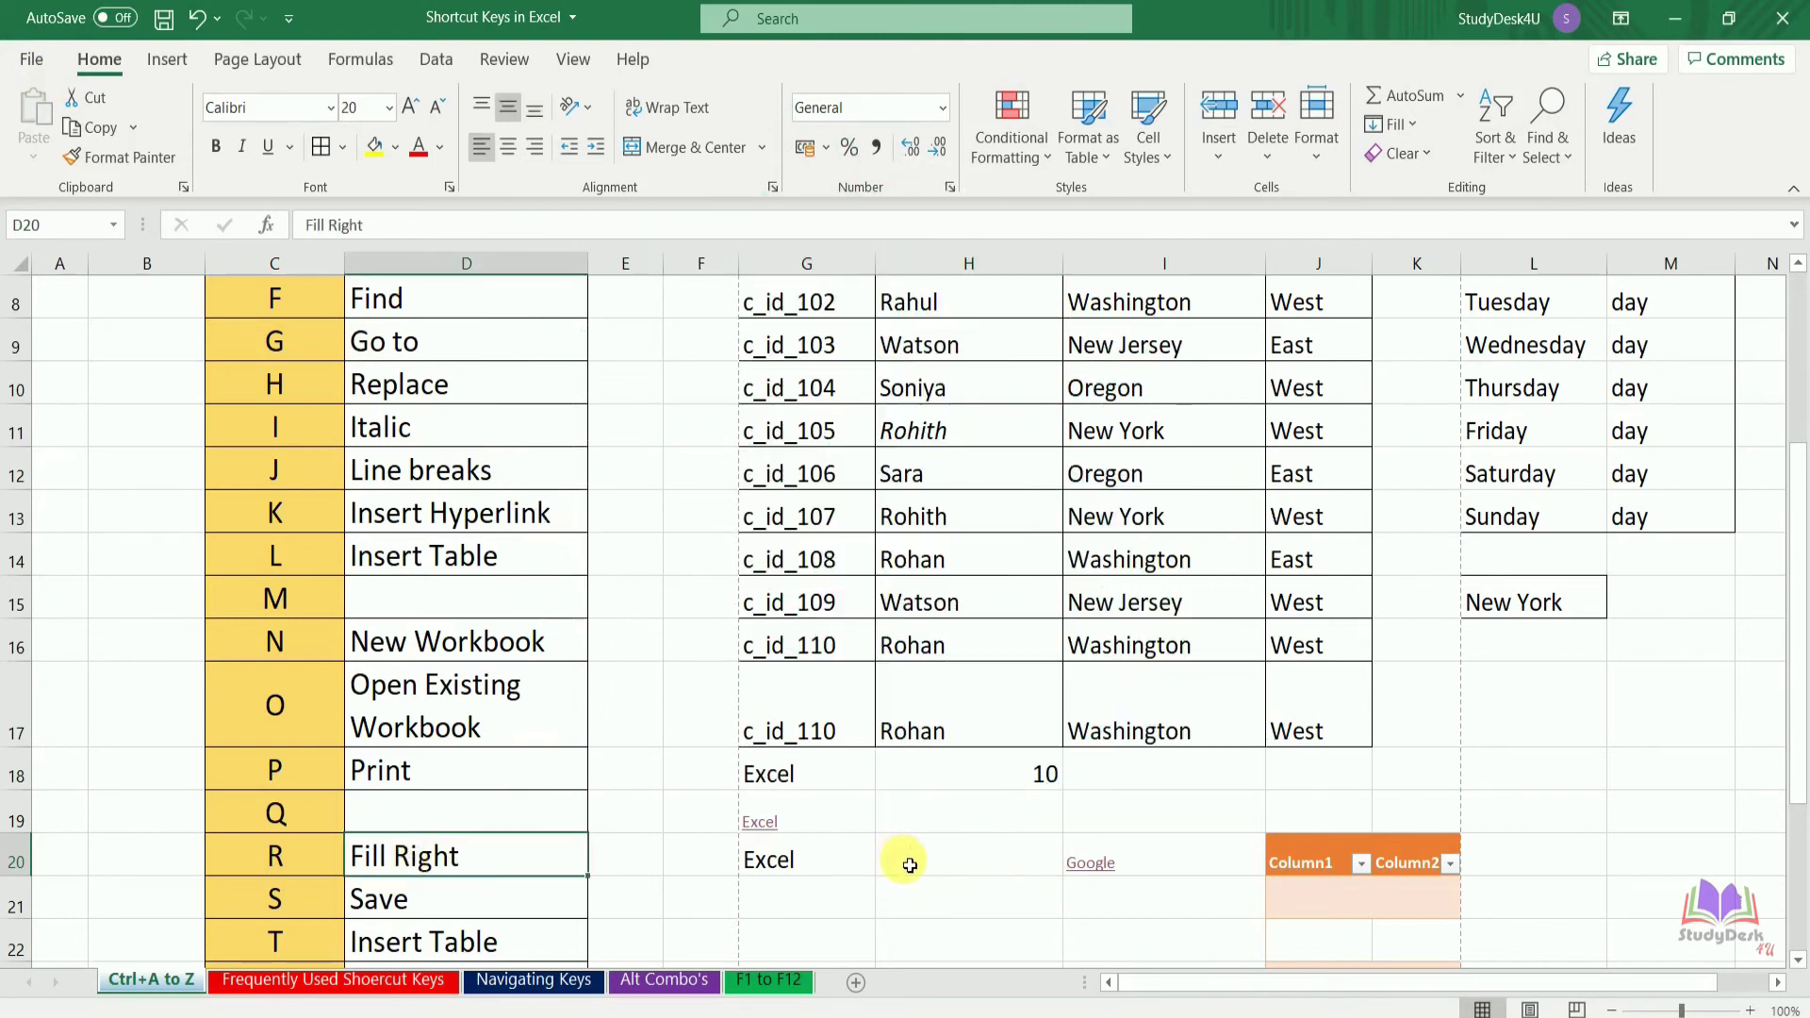
click(958, 869)
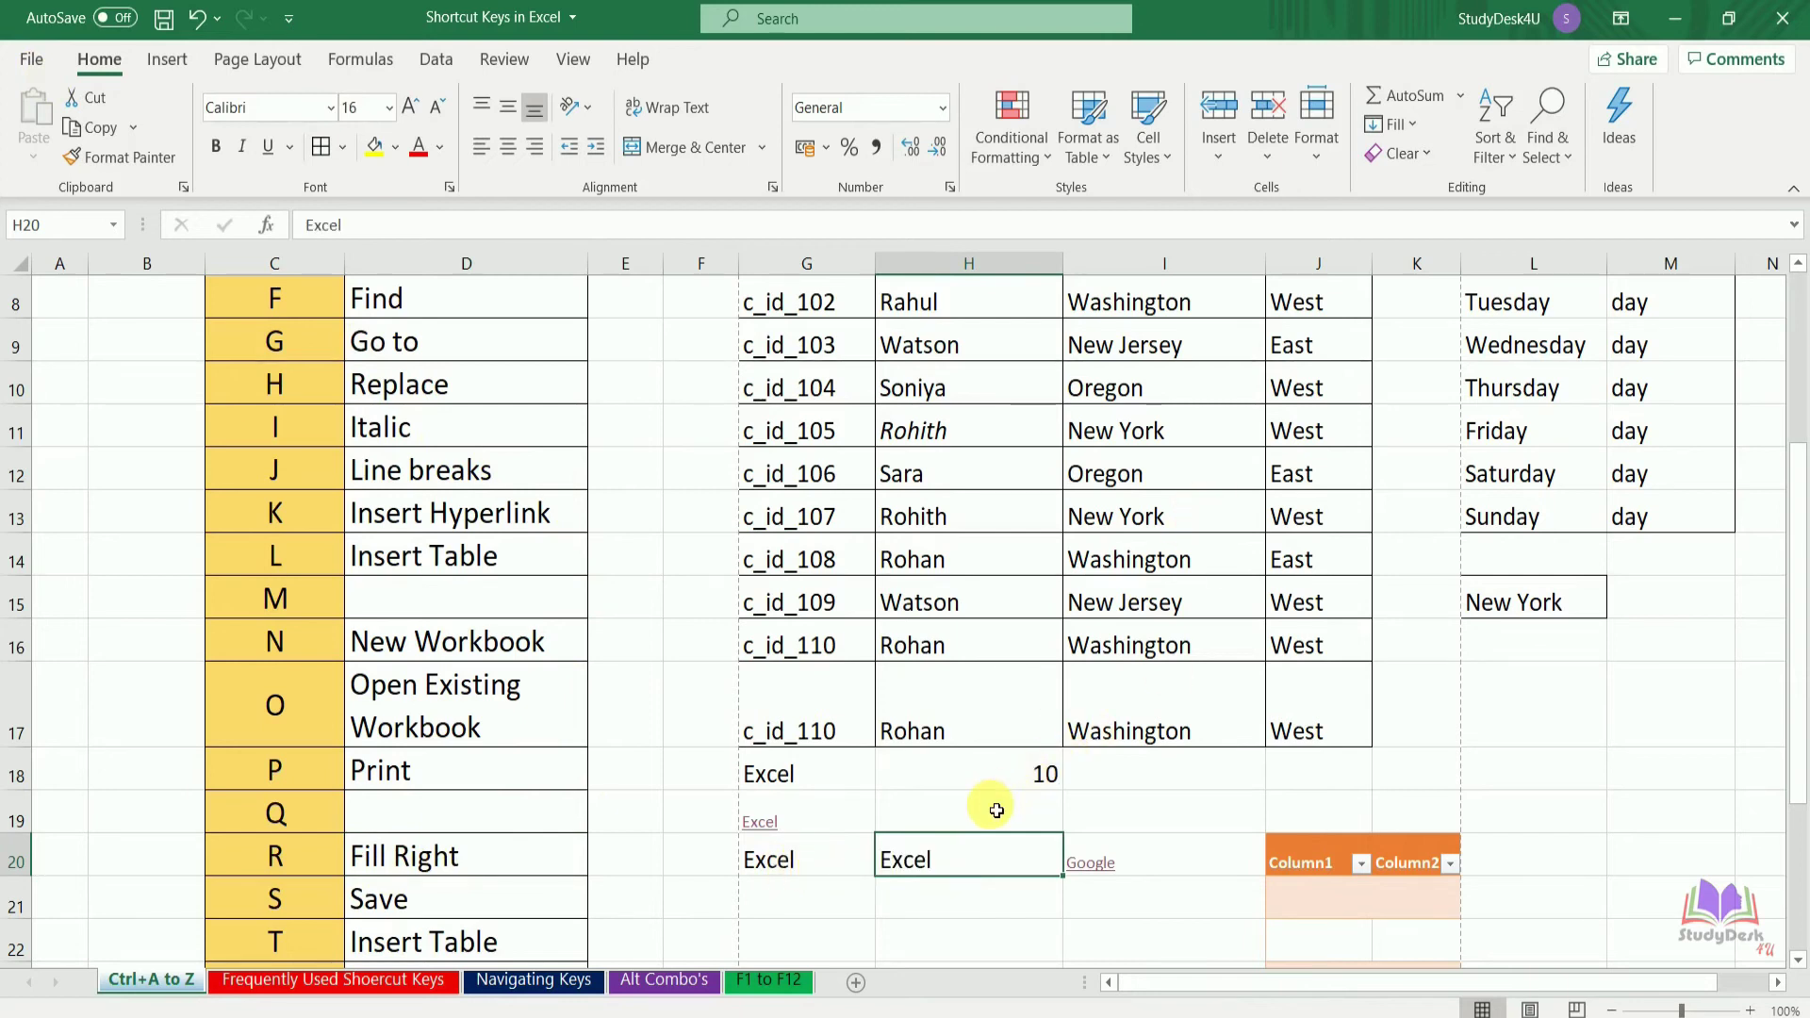
click(1126, 766)
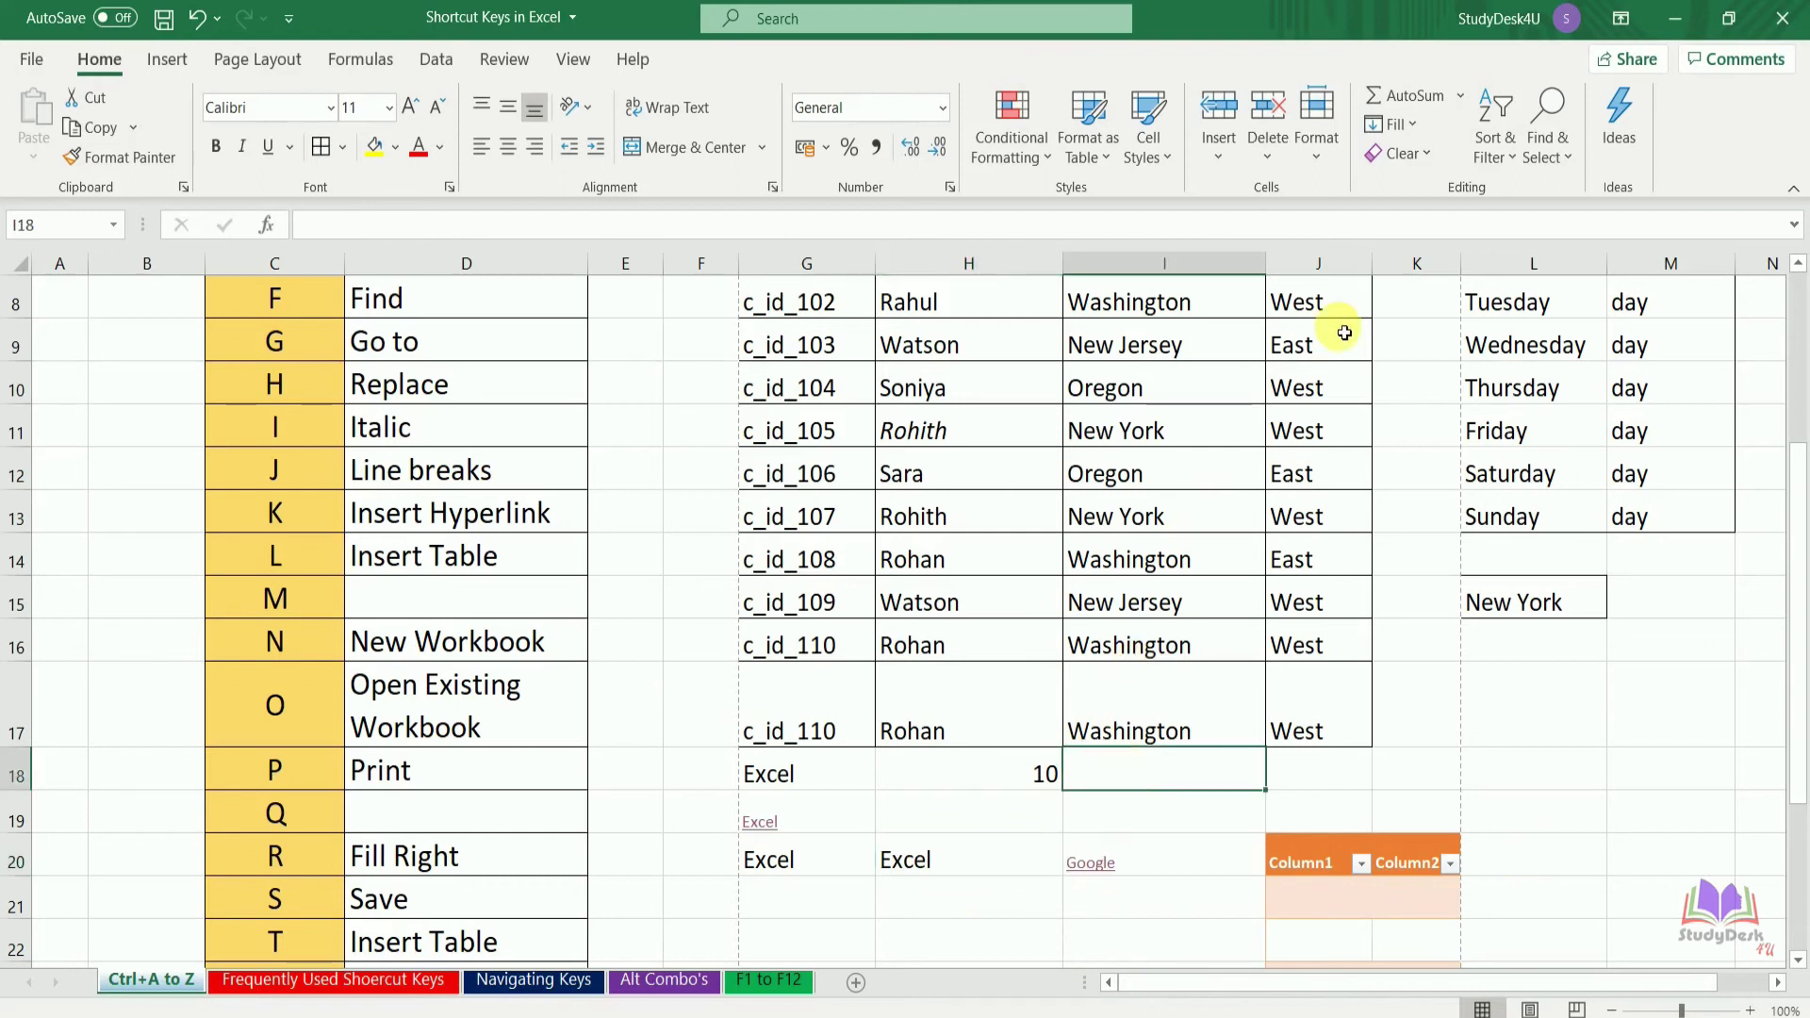
click(1411, 129)
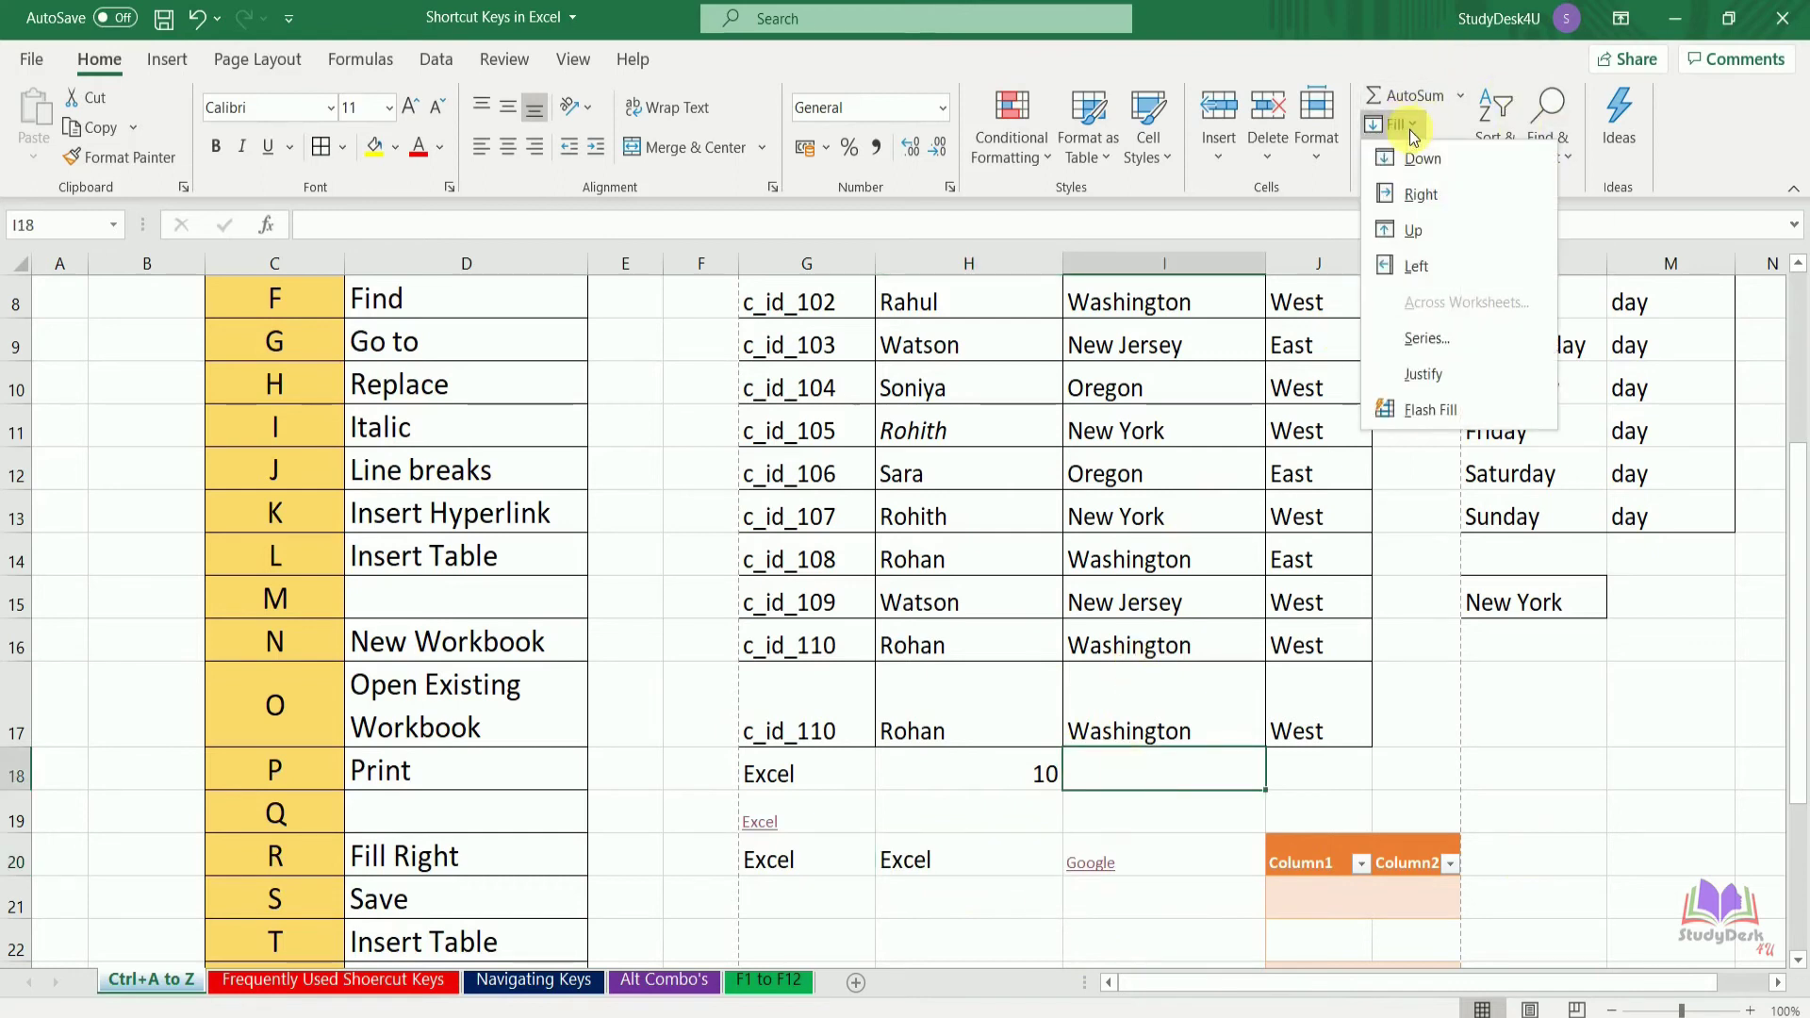
click(1439, 200)
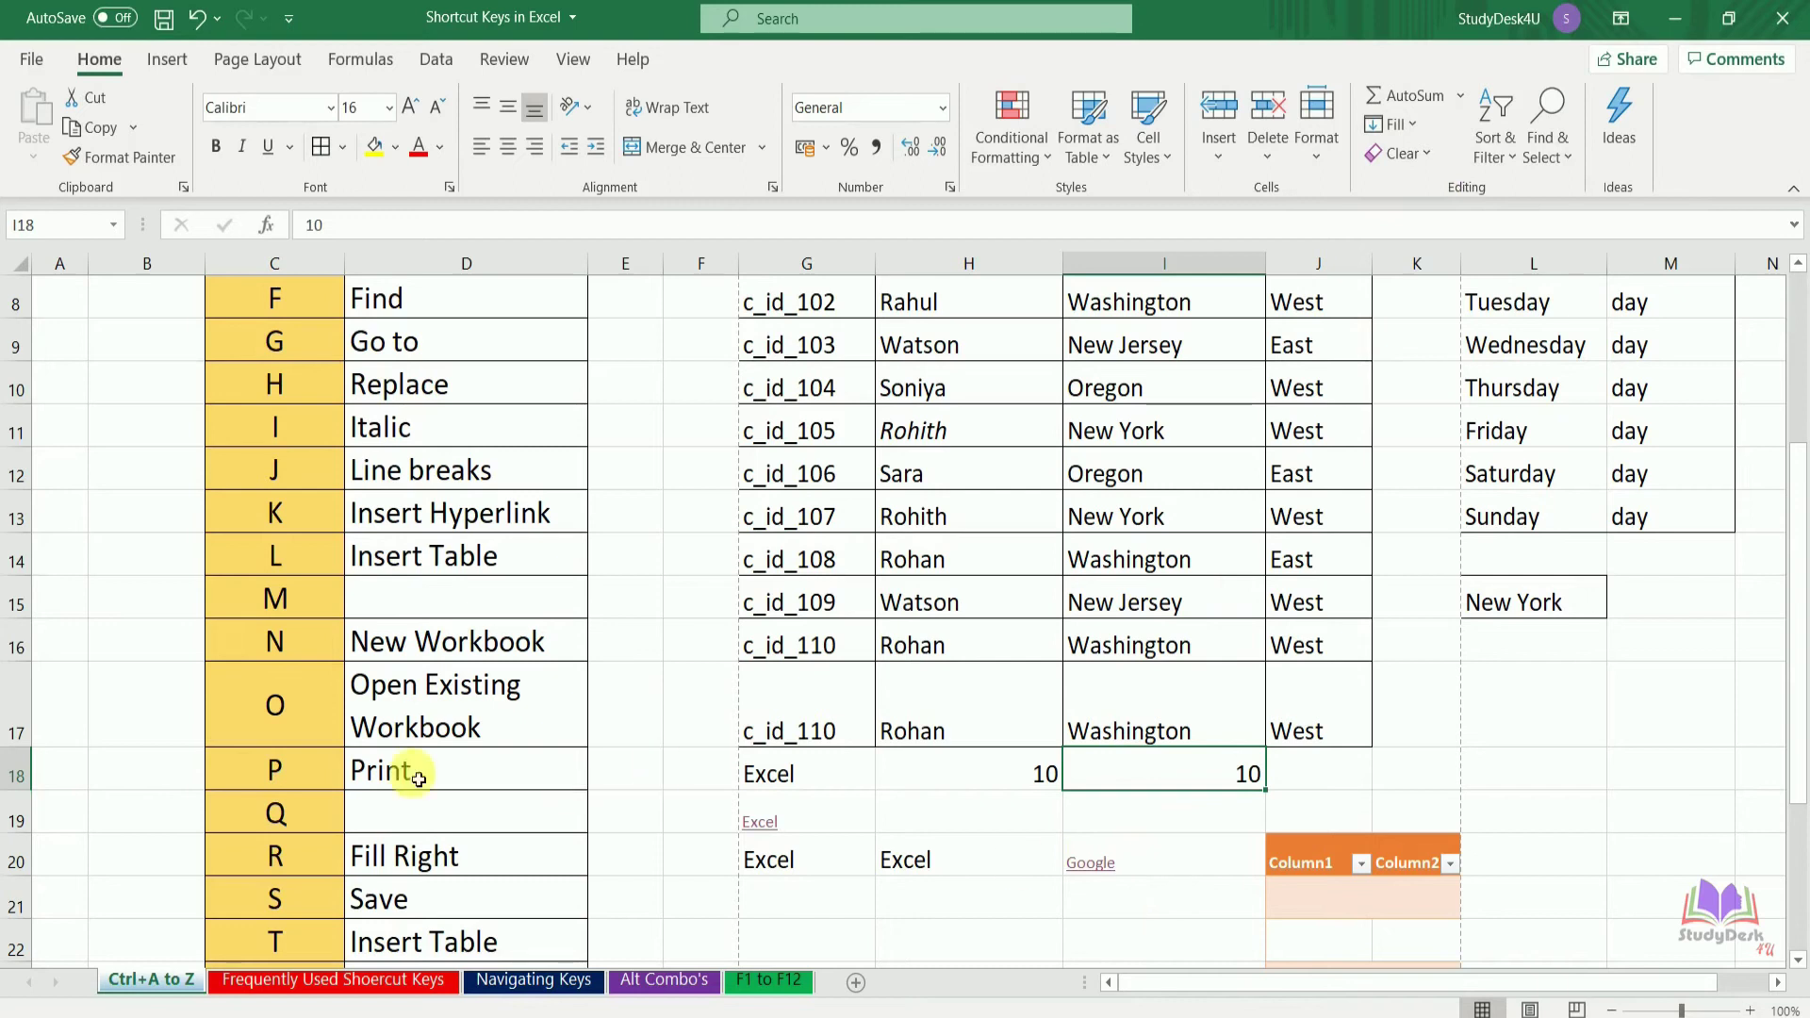
- Save the changes to the Shortcut Keys in Excel workbook
click(413, 875)
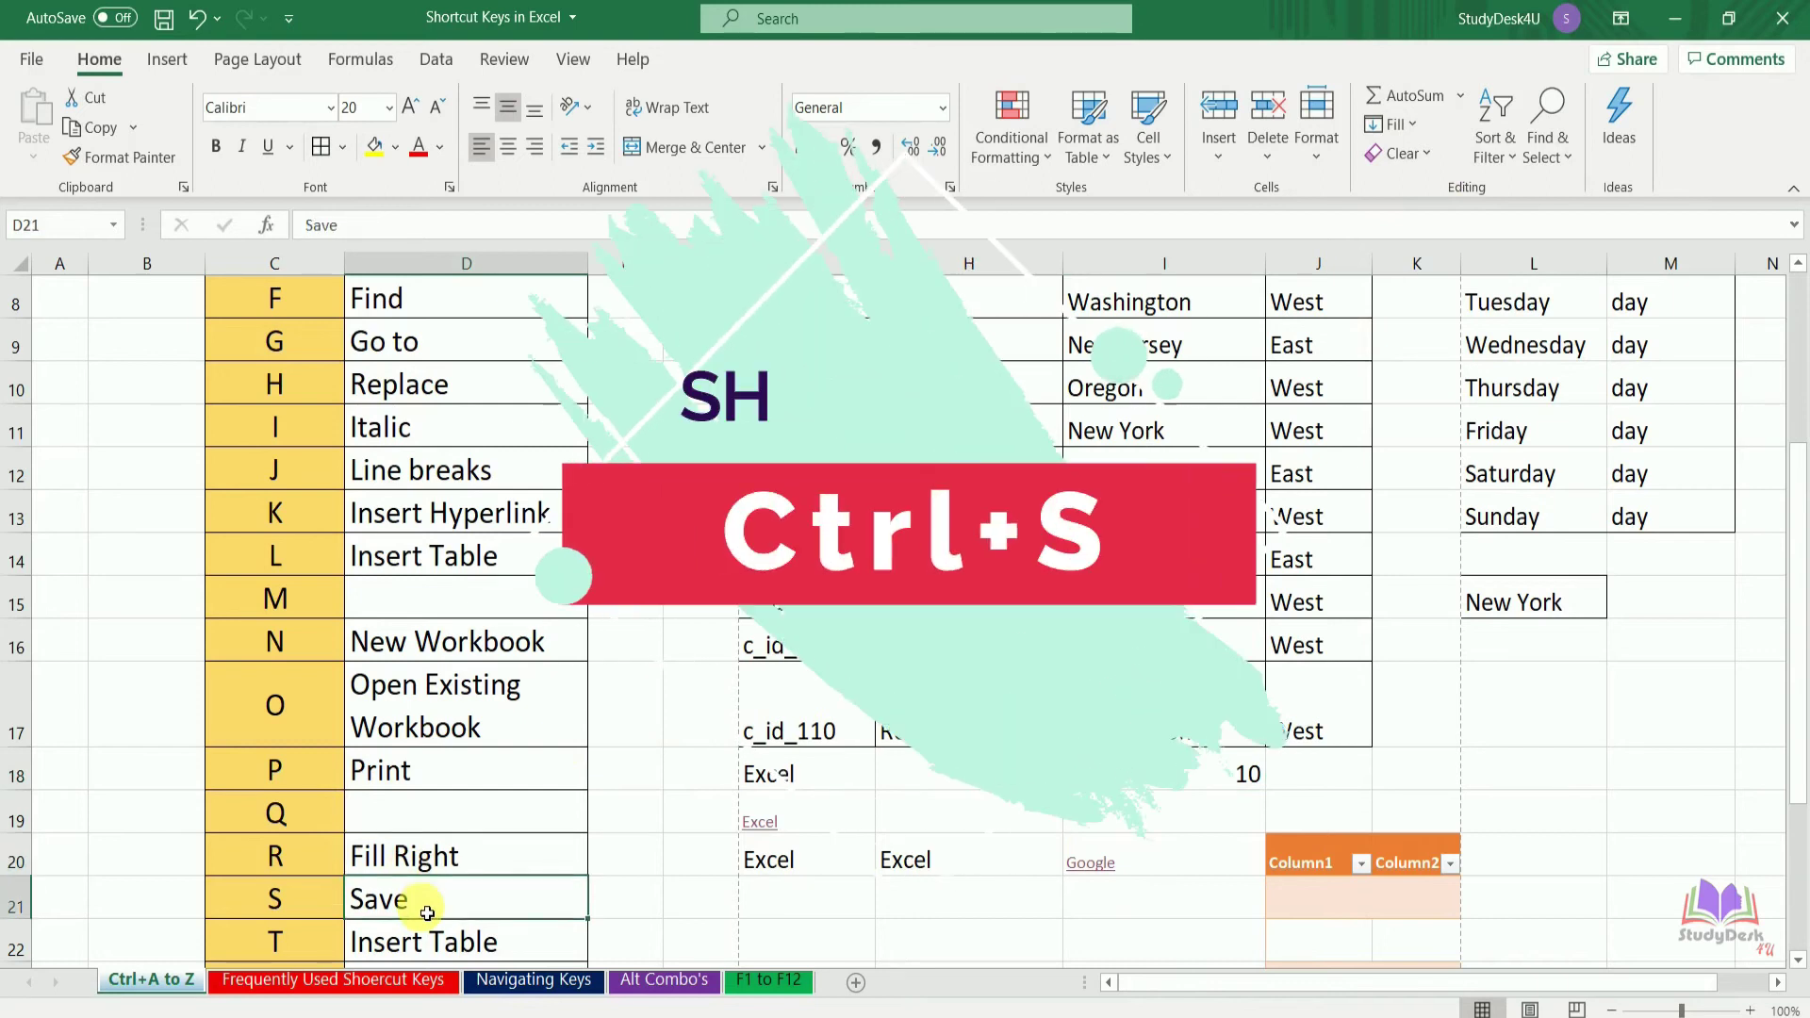
click(869, 911)
key(ctrl+s)
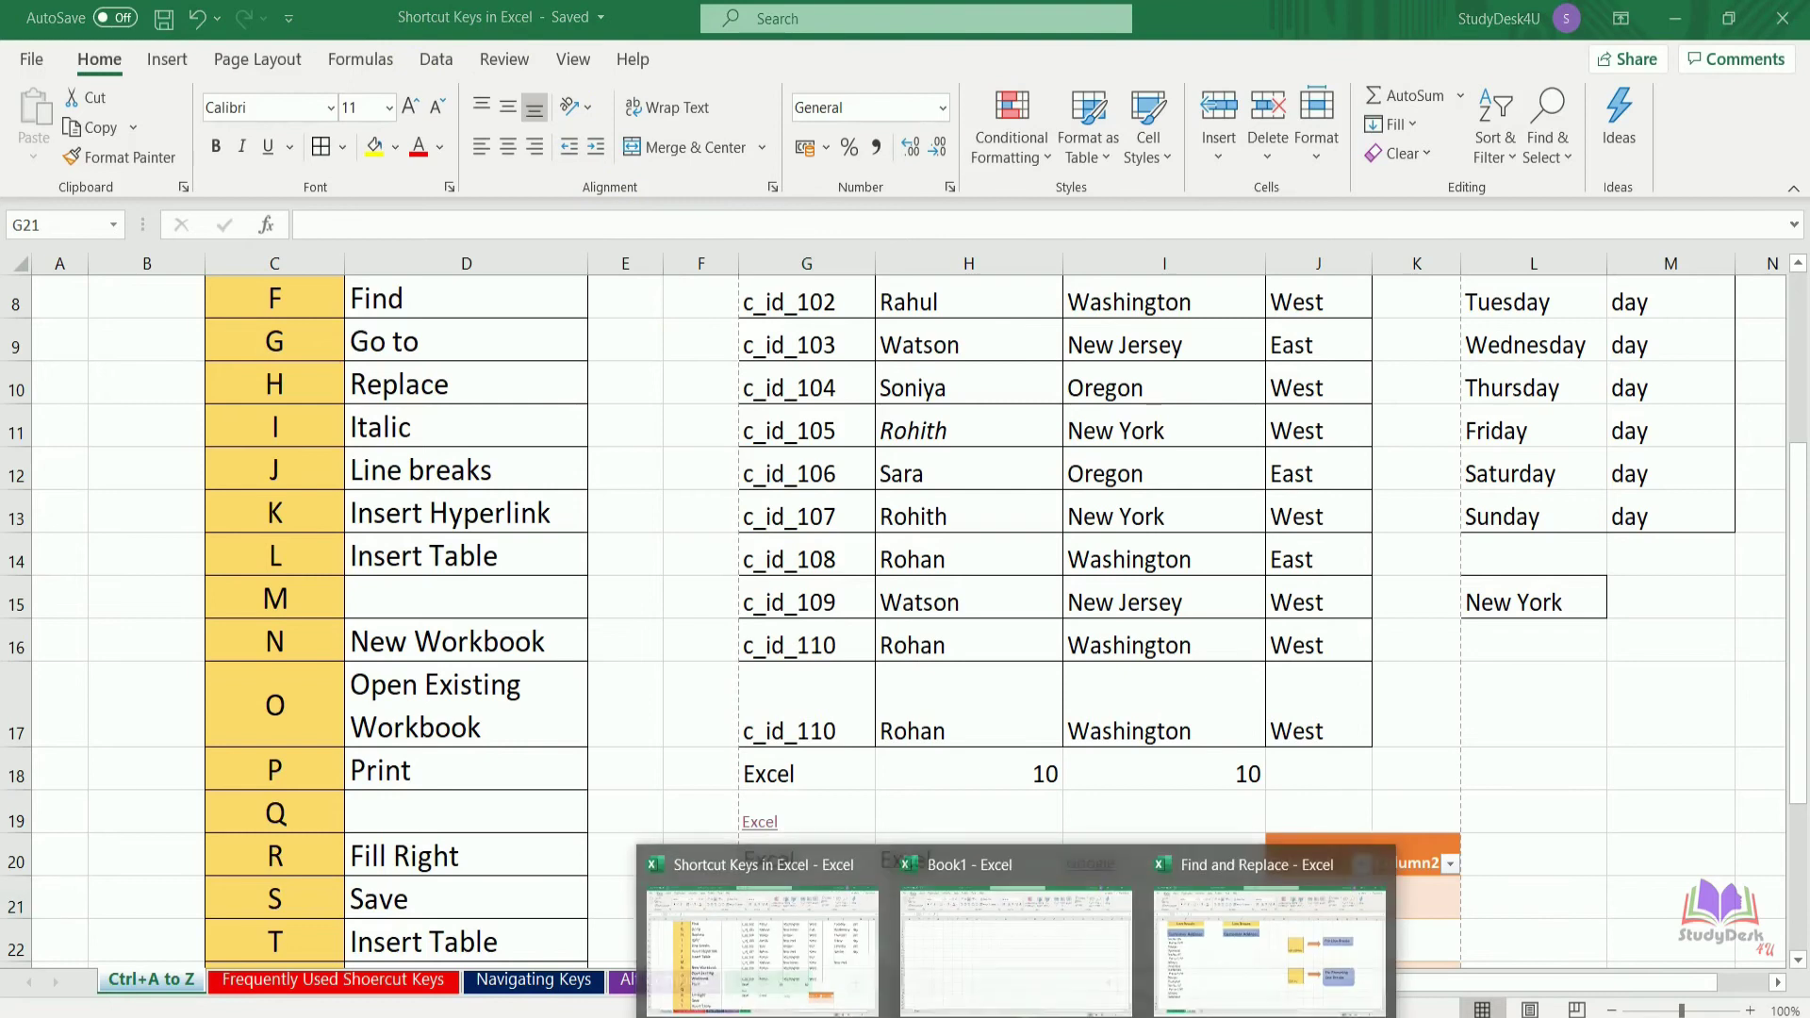
- Save the new workbook as Book1 in the Excel books folder and return to the Shortcut Keys in Excel workbook
click(1049, 964)
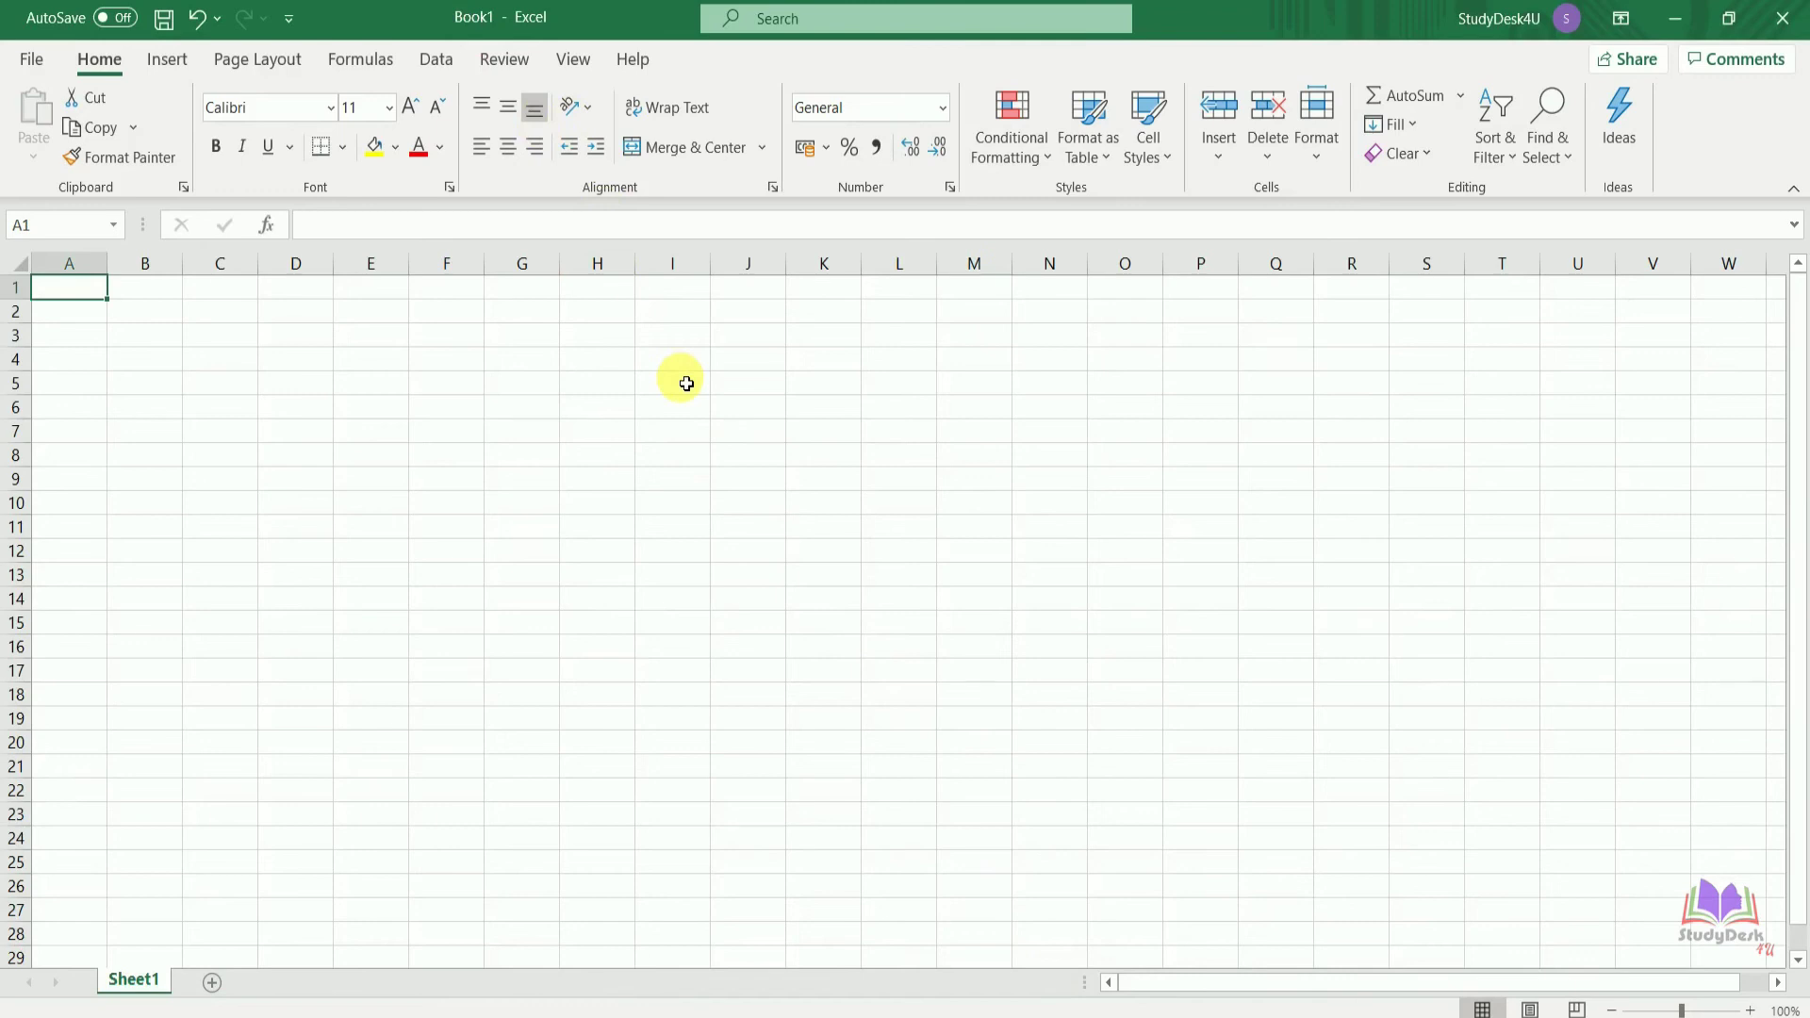
key(ctrl+s)
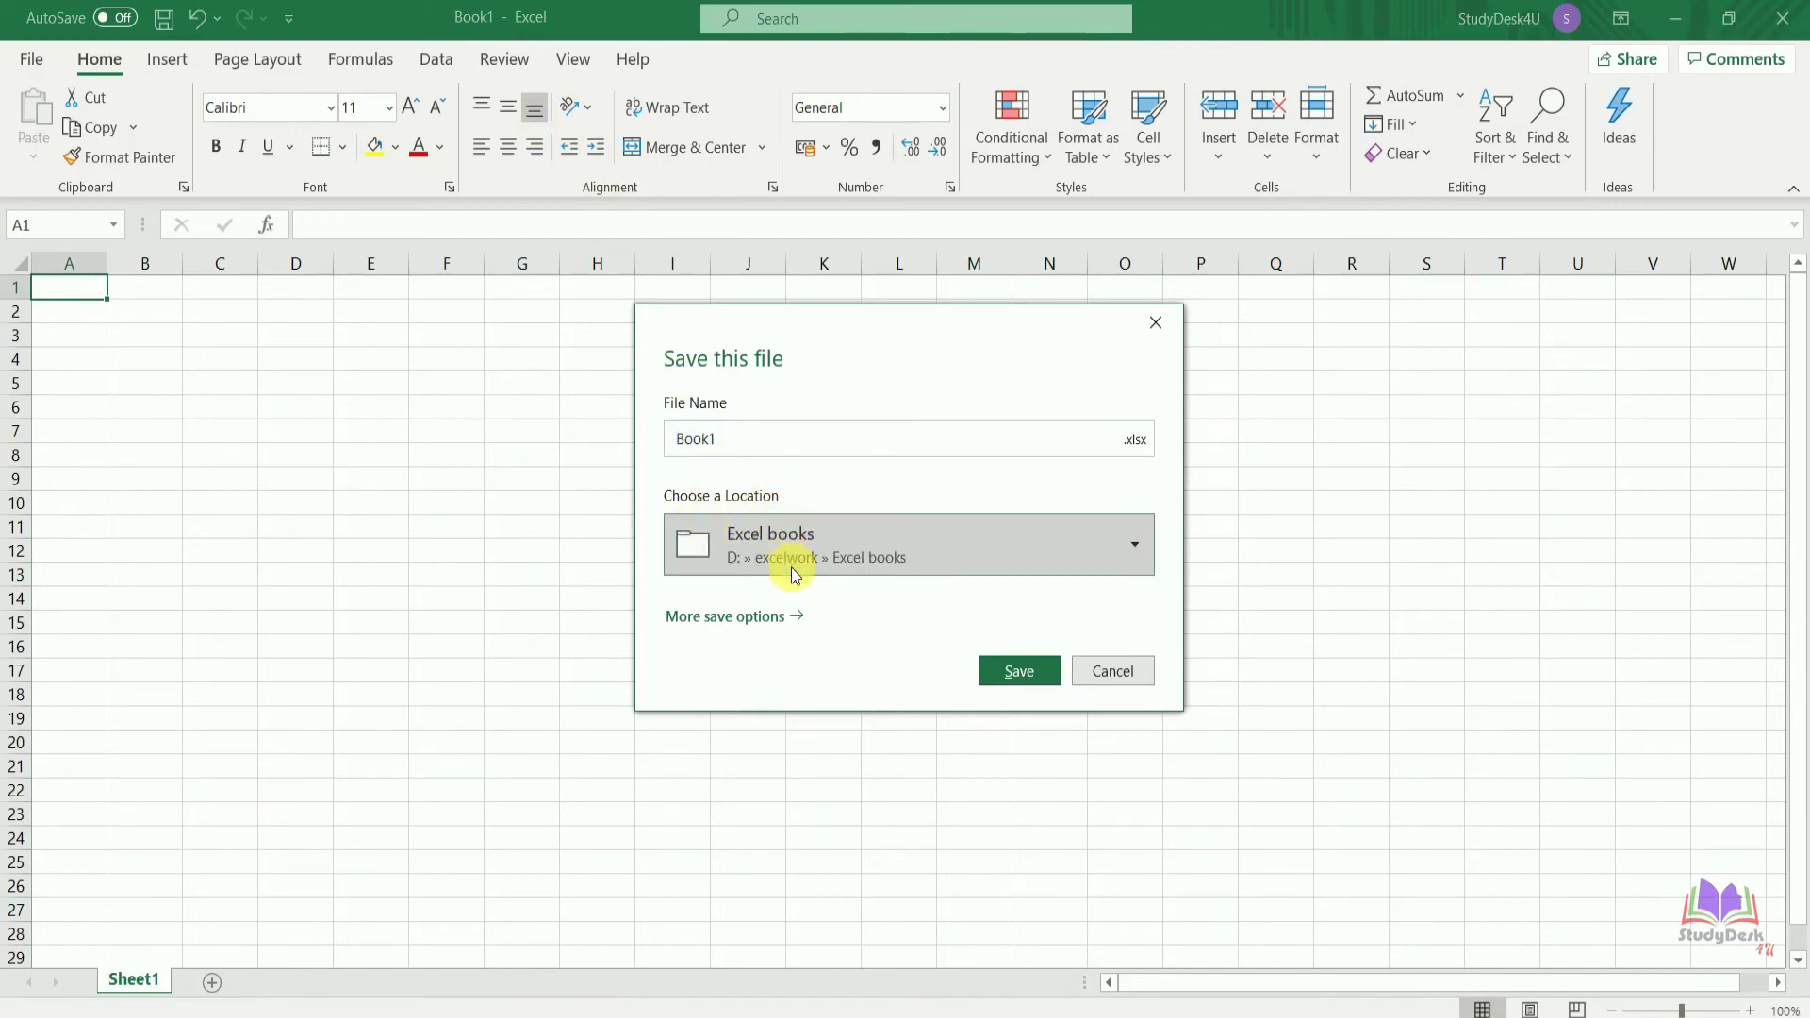
click(1020, 688)
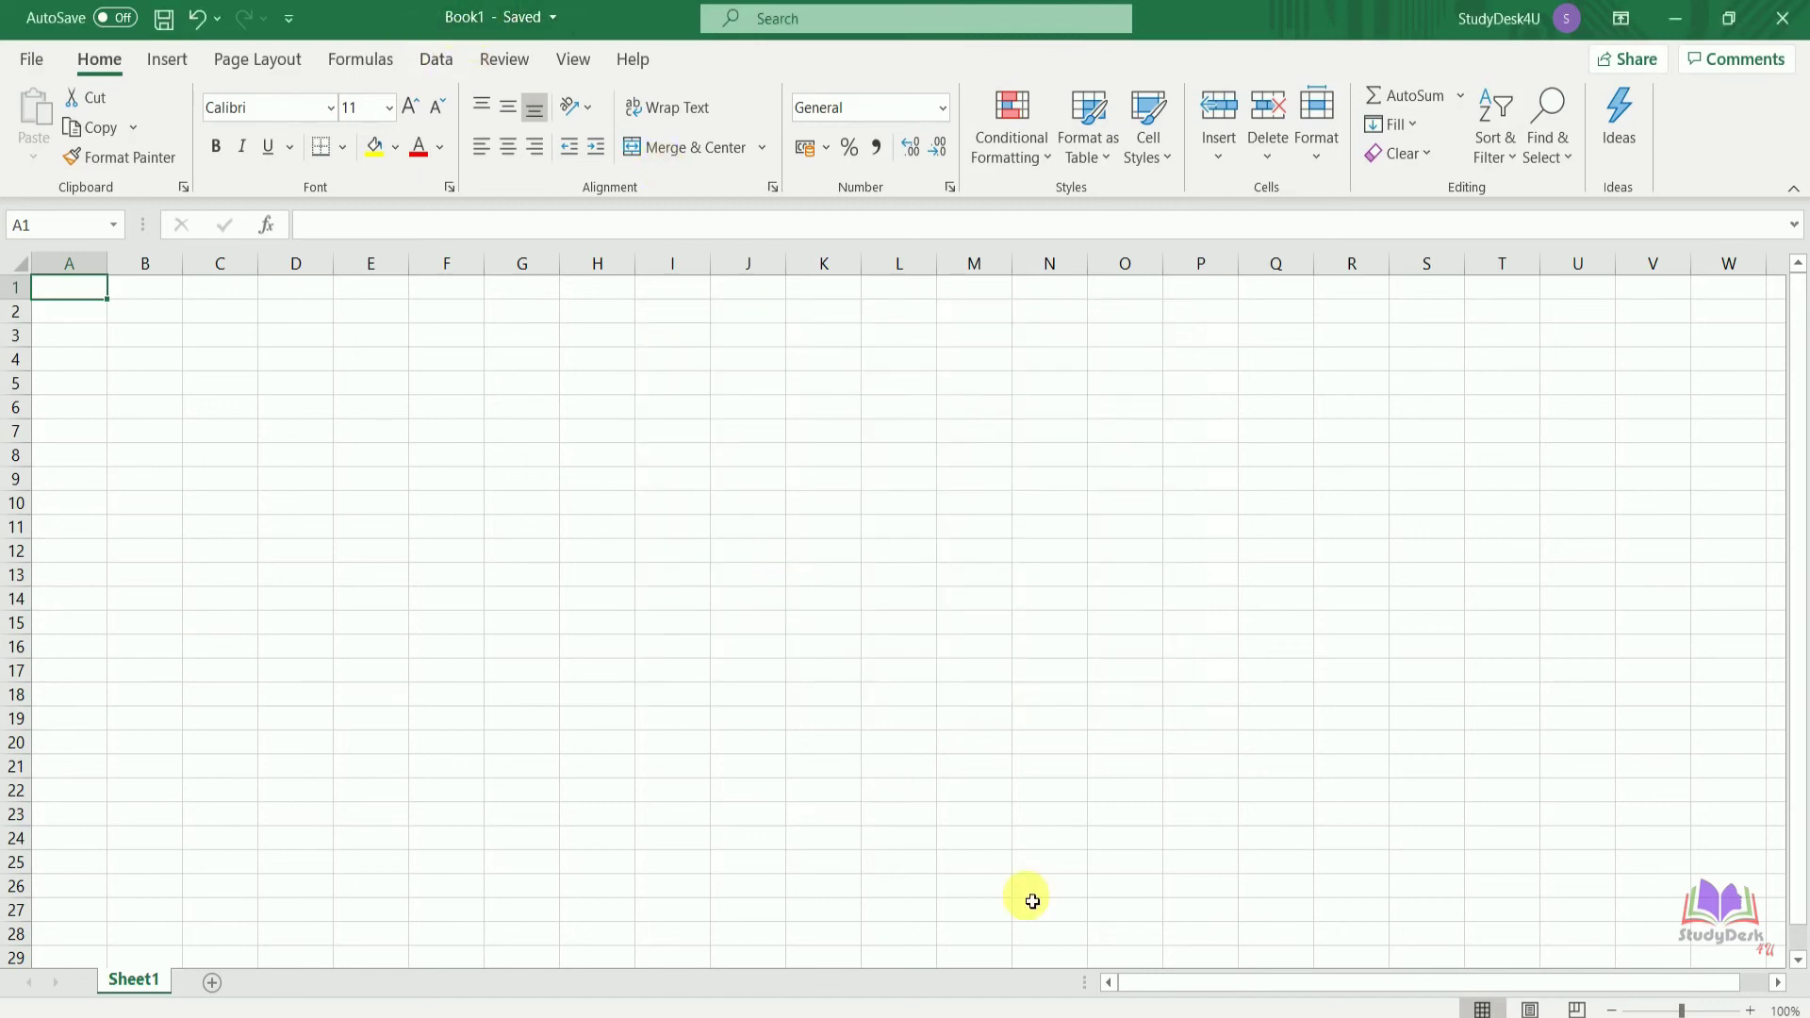
mouse_move(948, 1014)
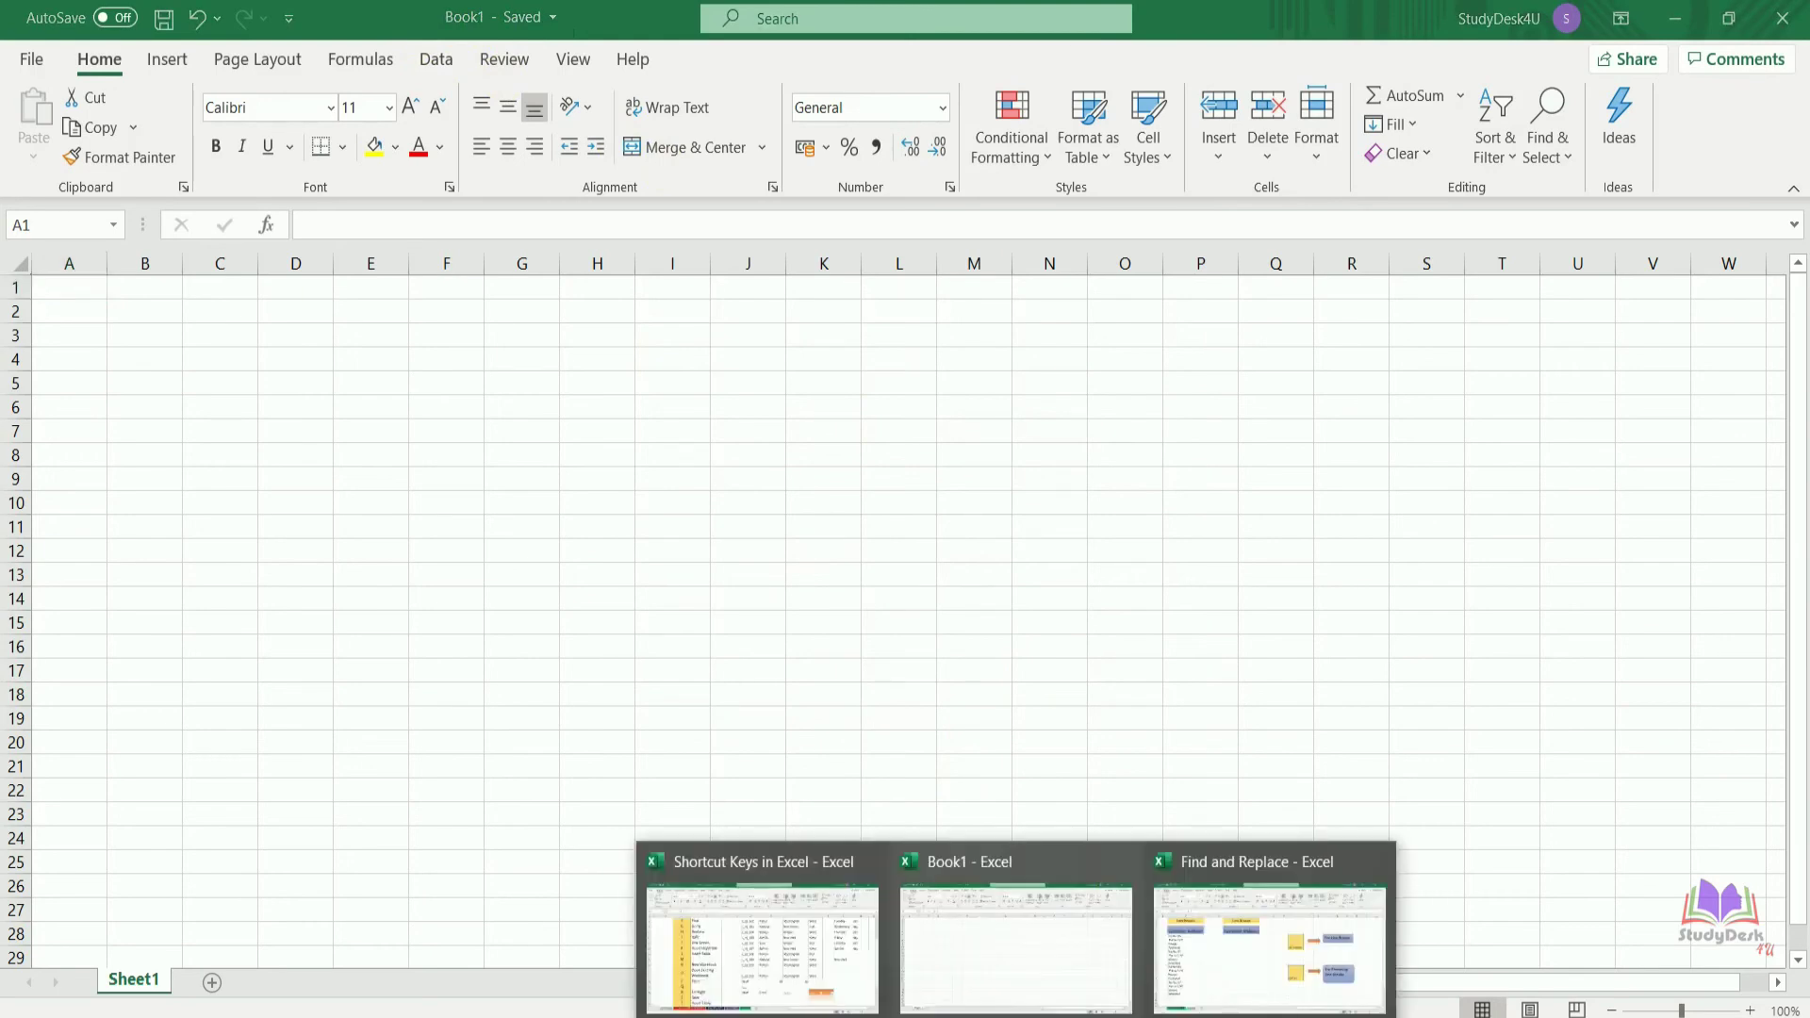
click(795, 957)
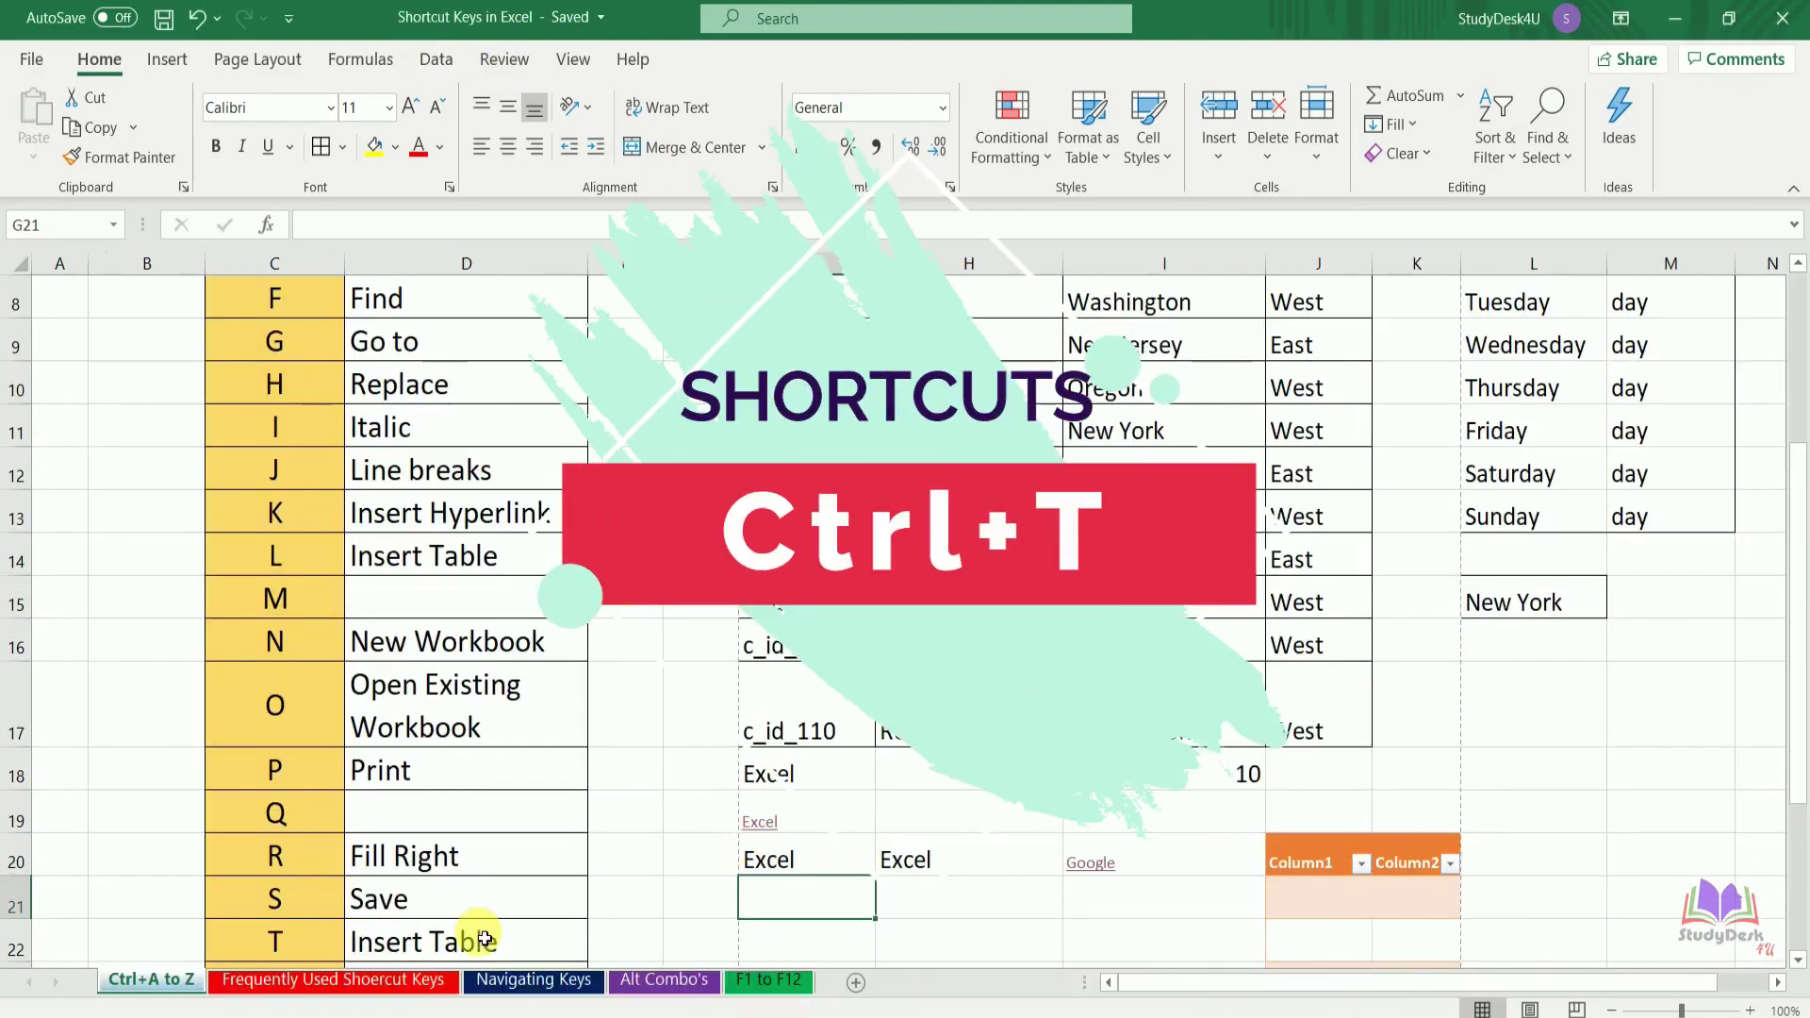
- Create a table without existing headers from cells H21:I22
click(471, 938)
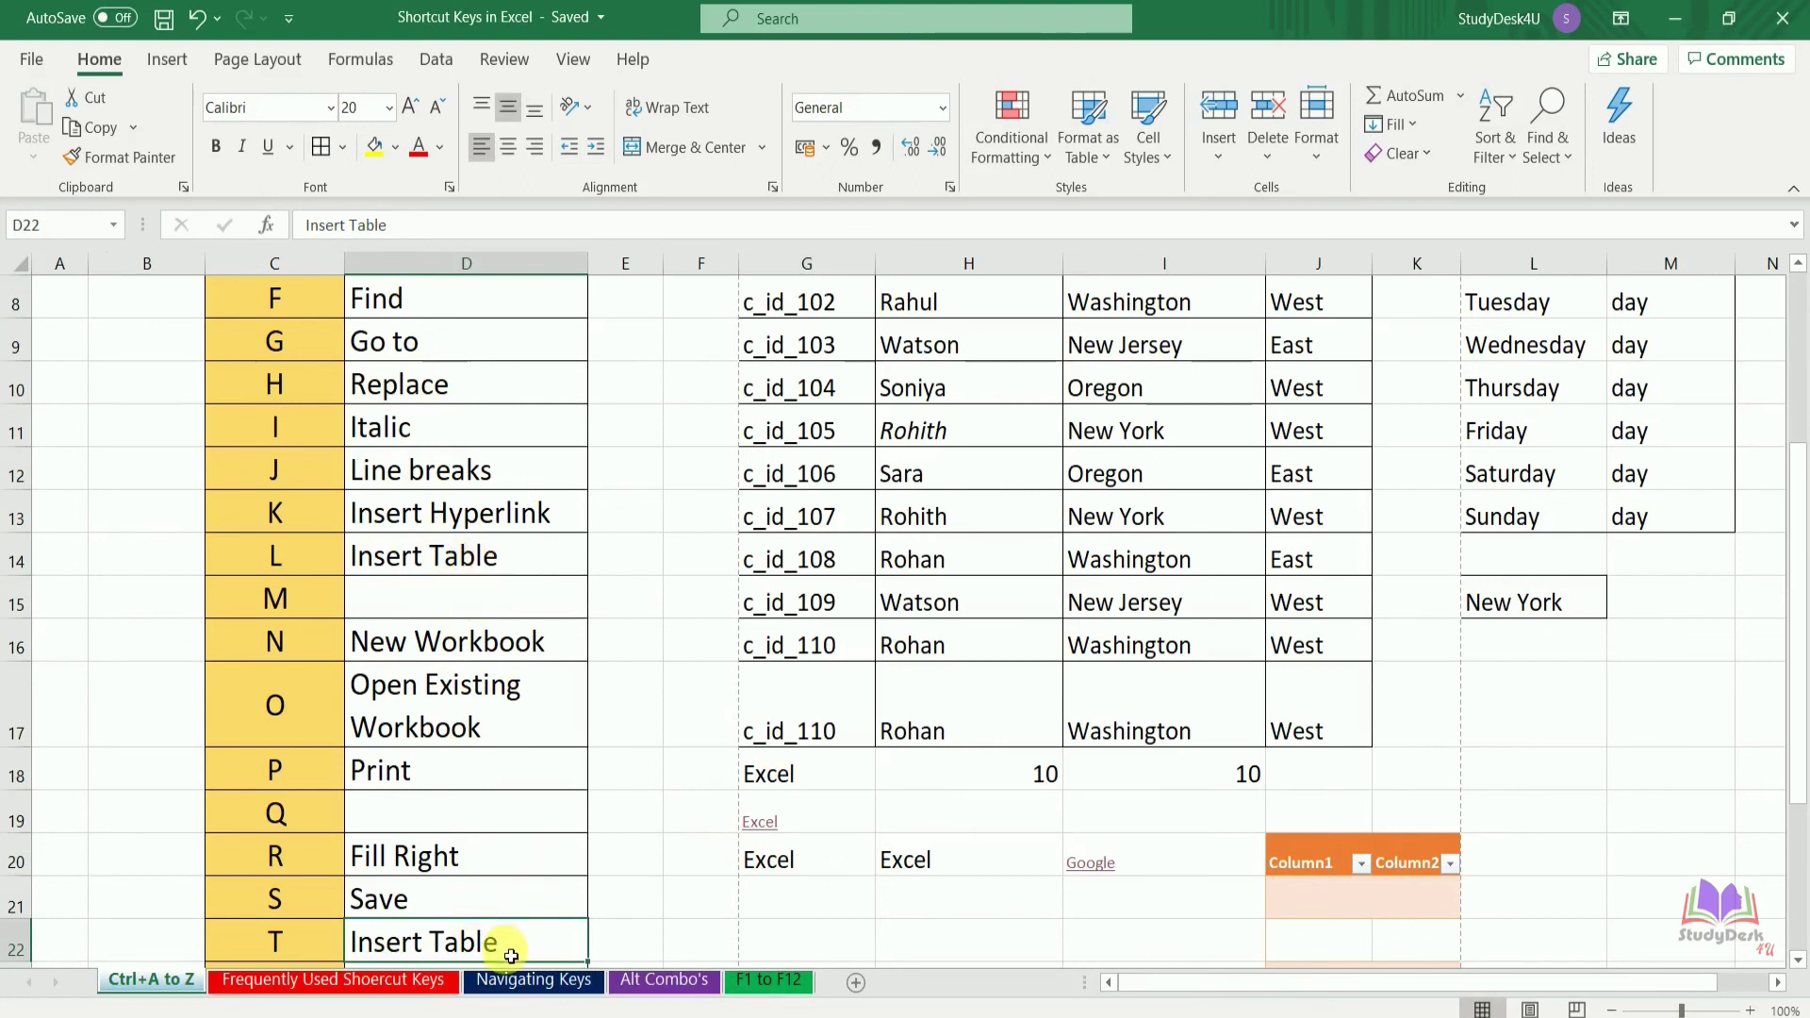
drag(1004, 900, 1137, 944)
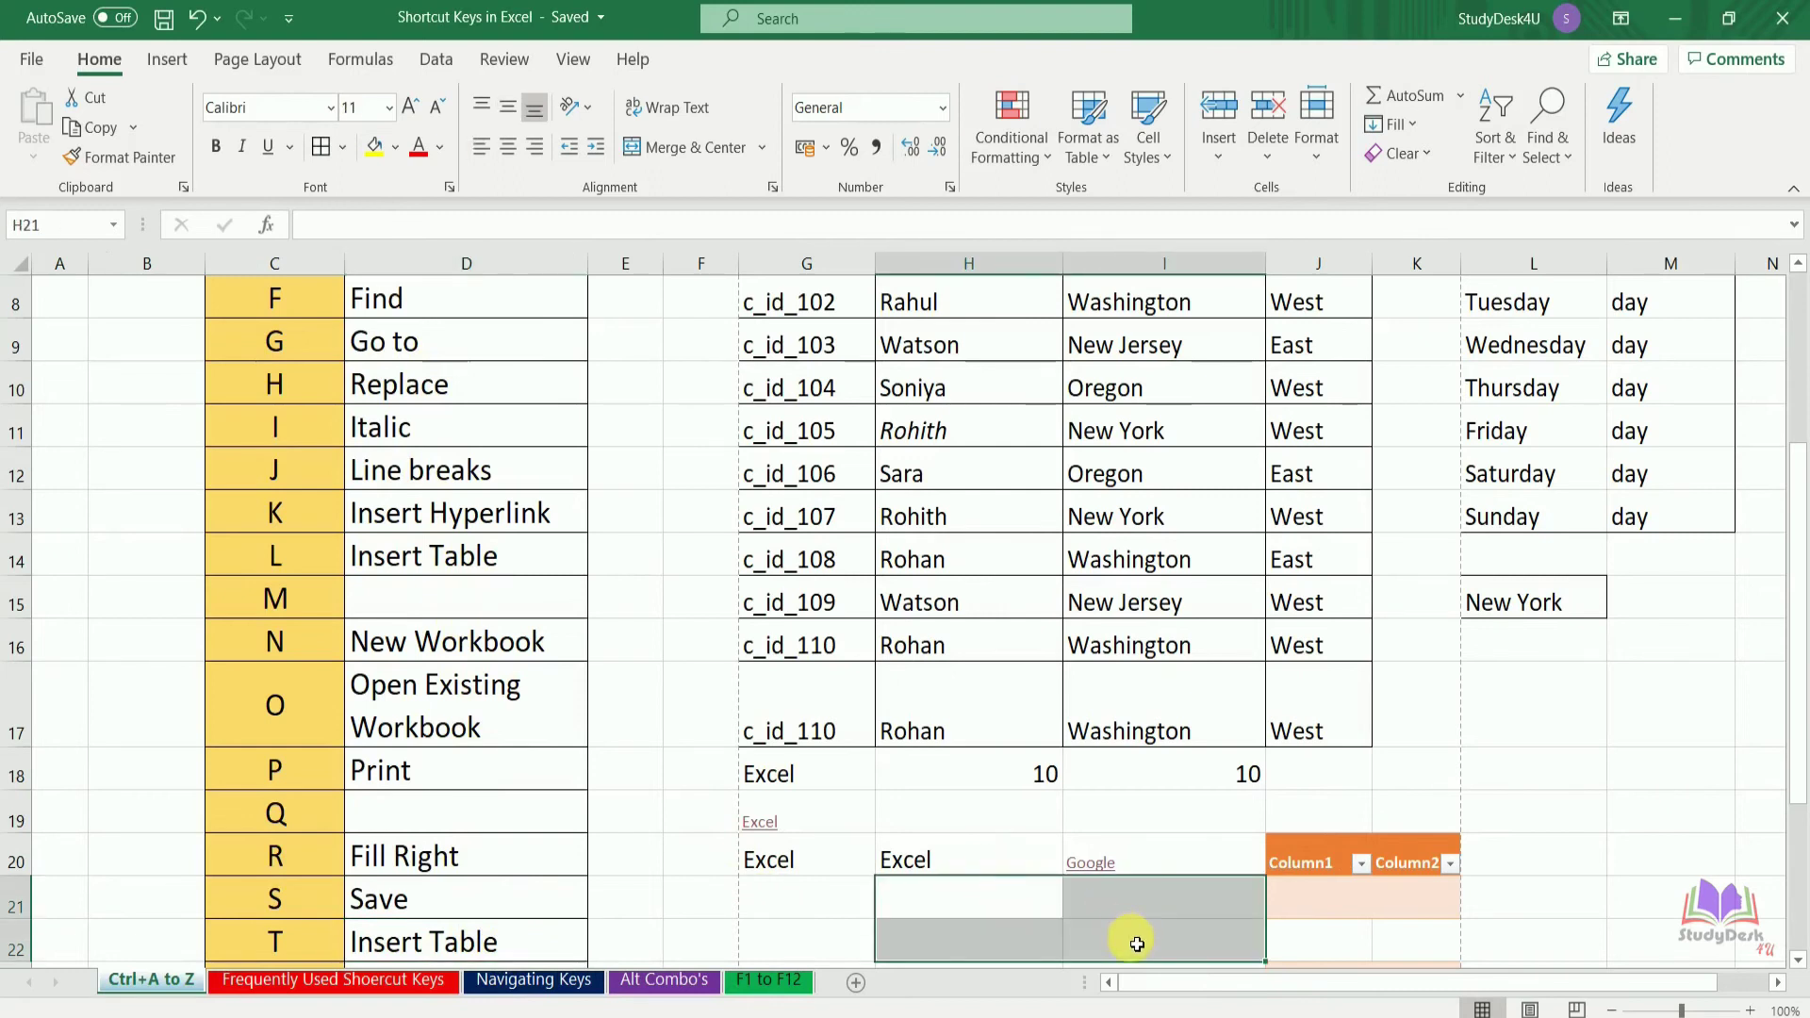
key(ctrl+t)
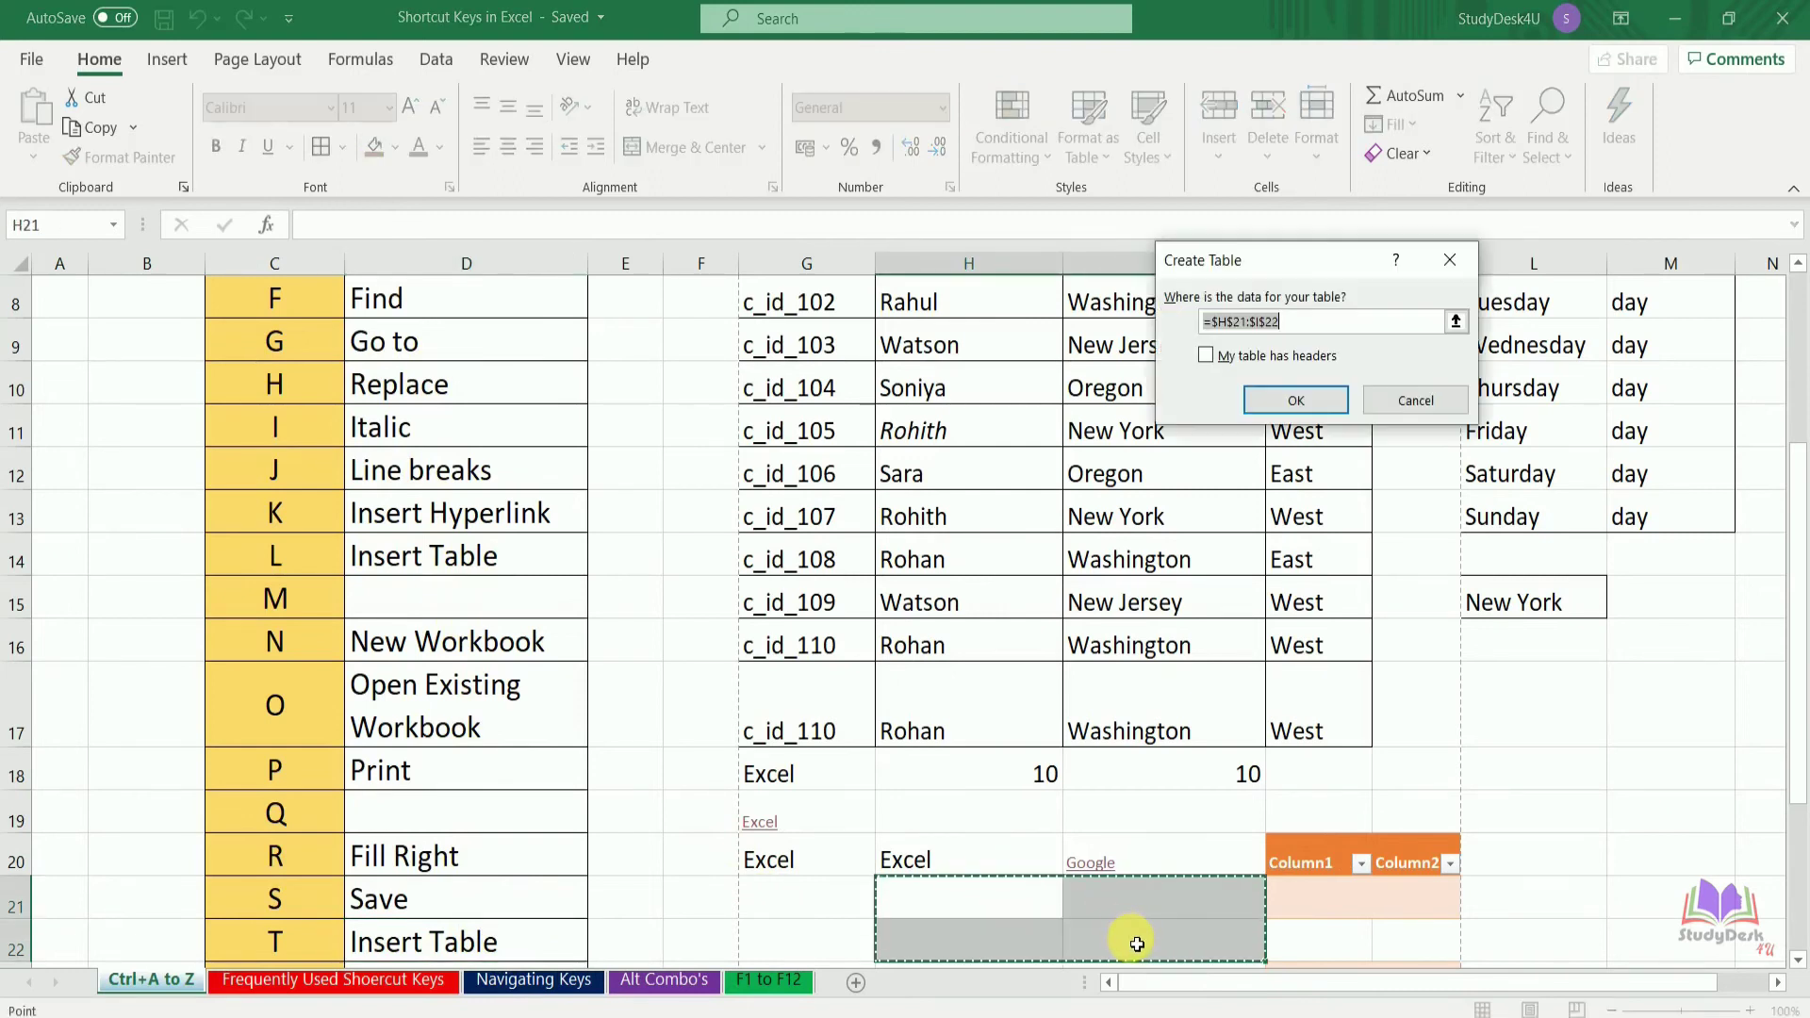
click(1316, 403)
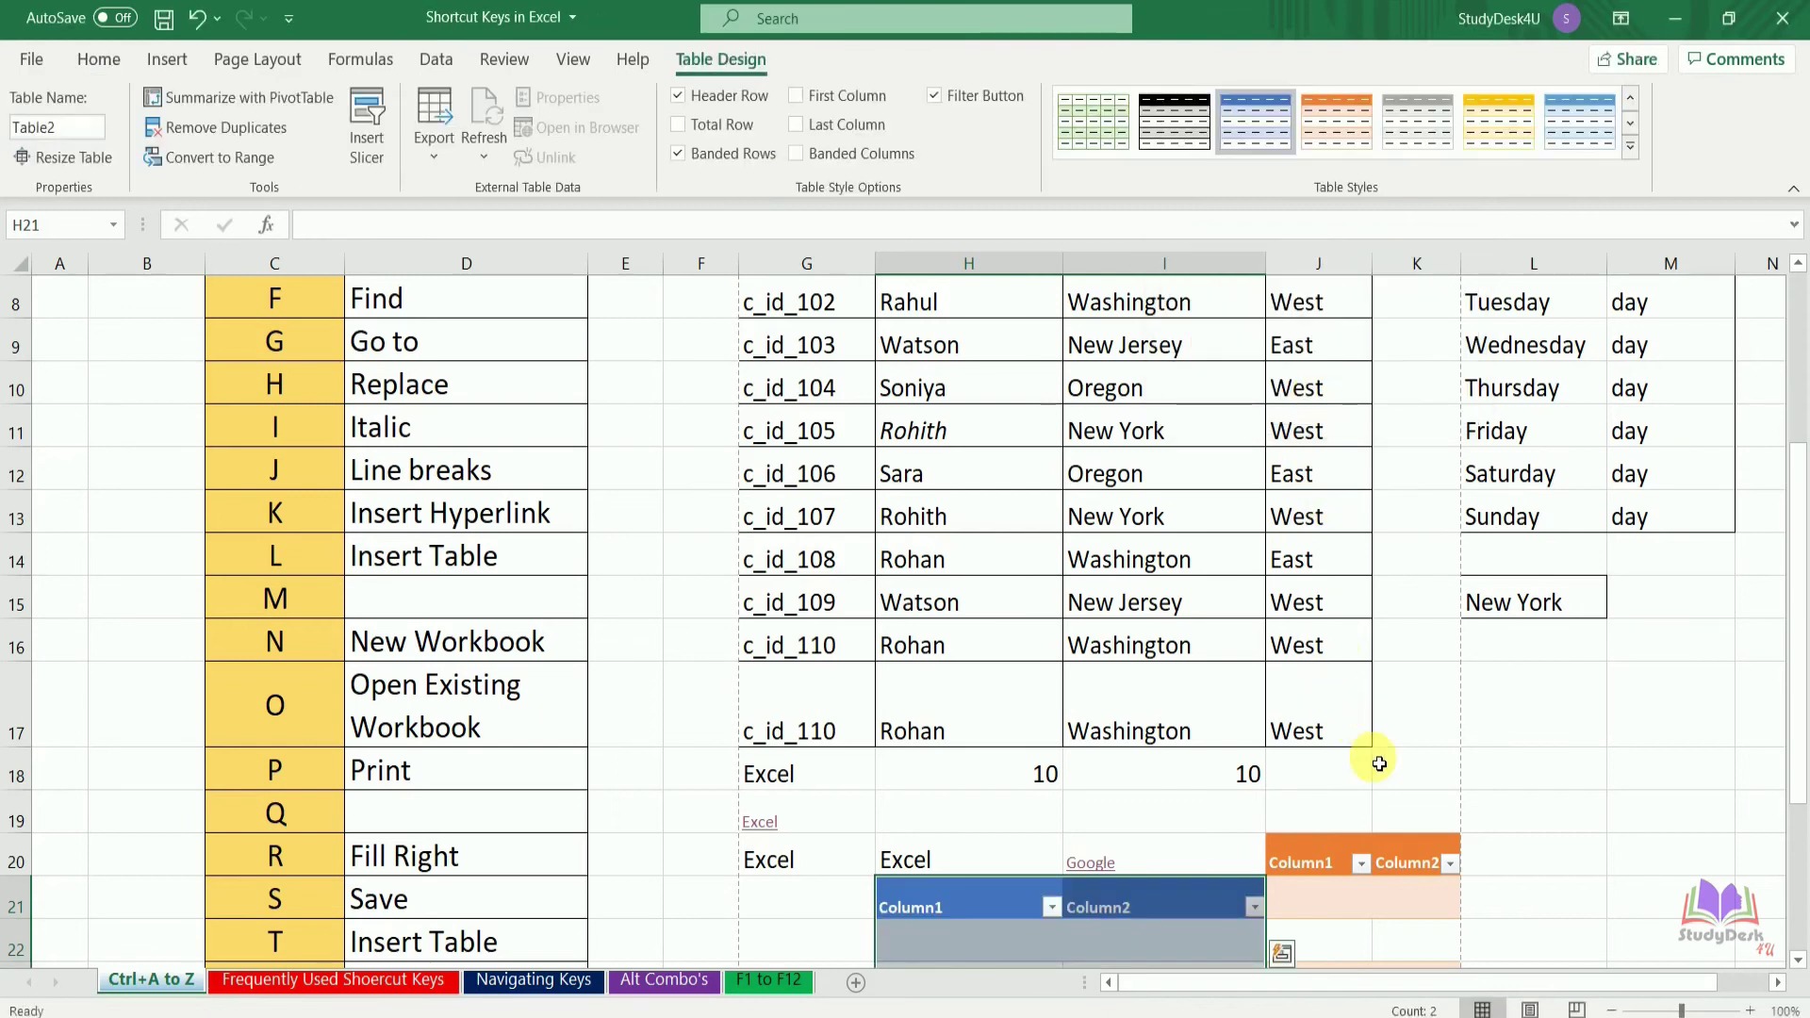
- Underline the customer name in cell H14, in the c_id_108 row
drag(1799, 702, 1801, 813)
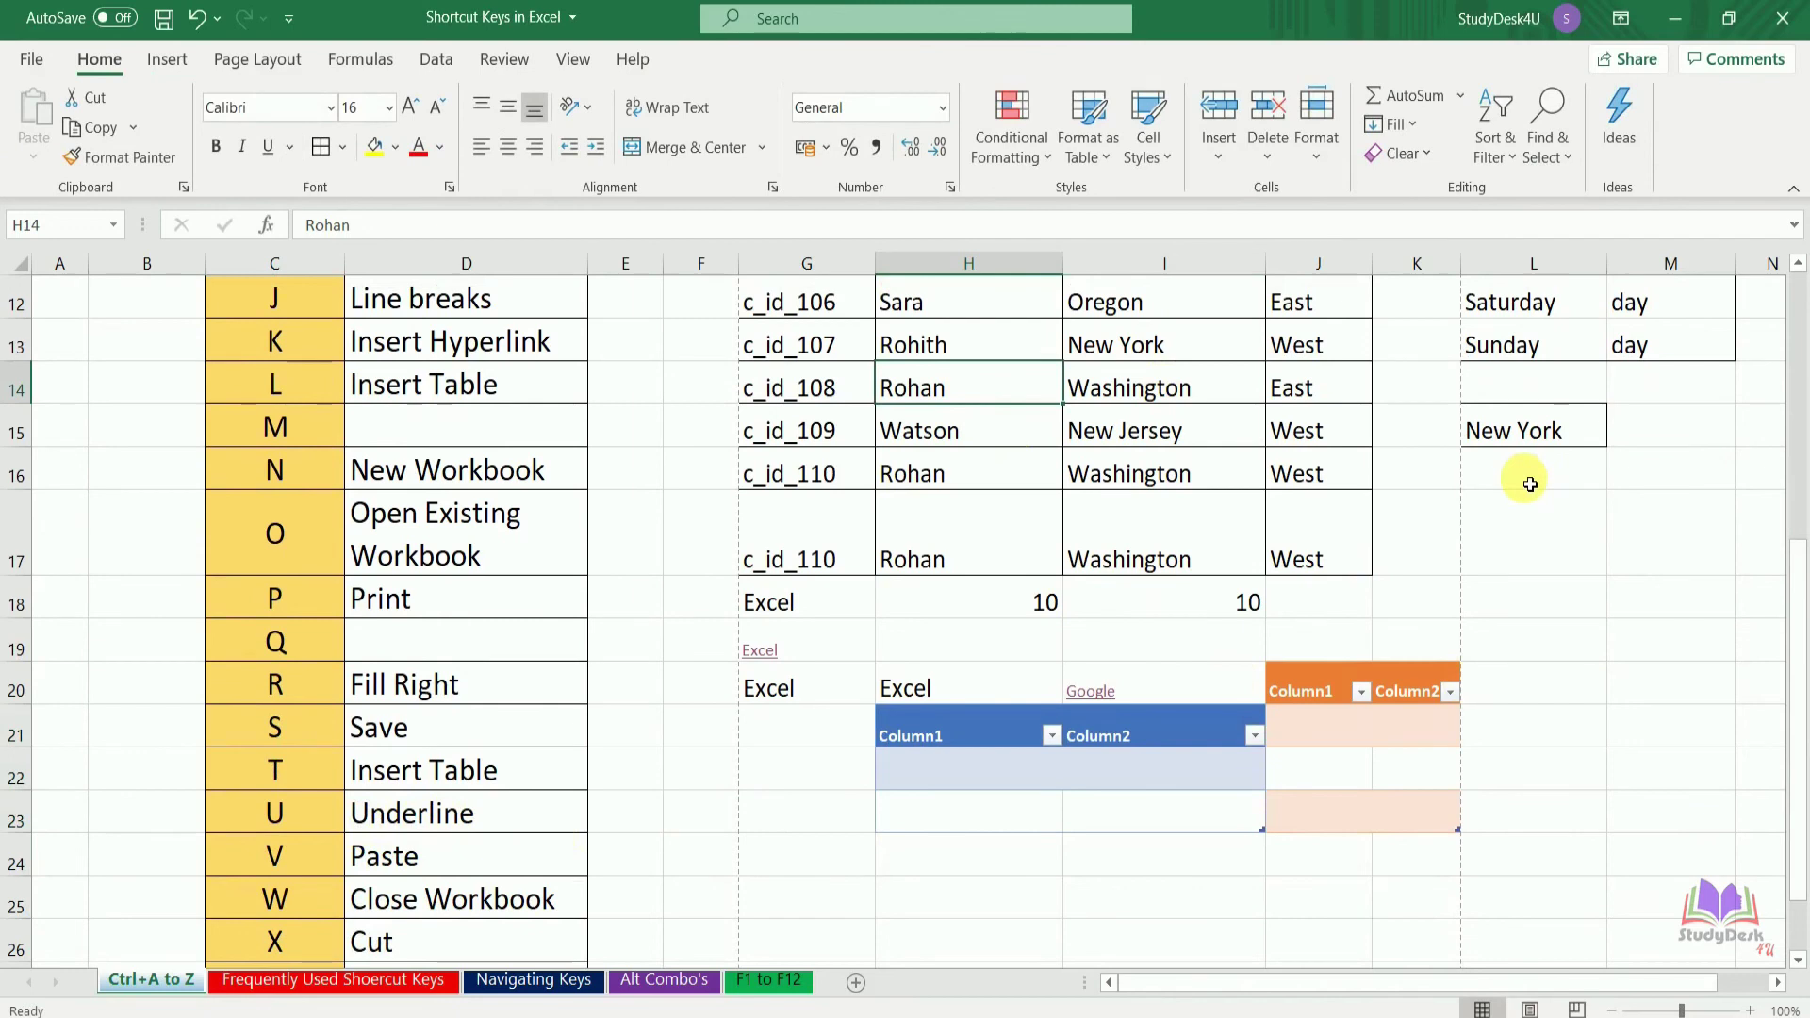
click(967, 428)
click(973, 394)
key(ctrl+u)
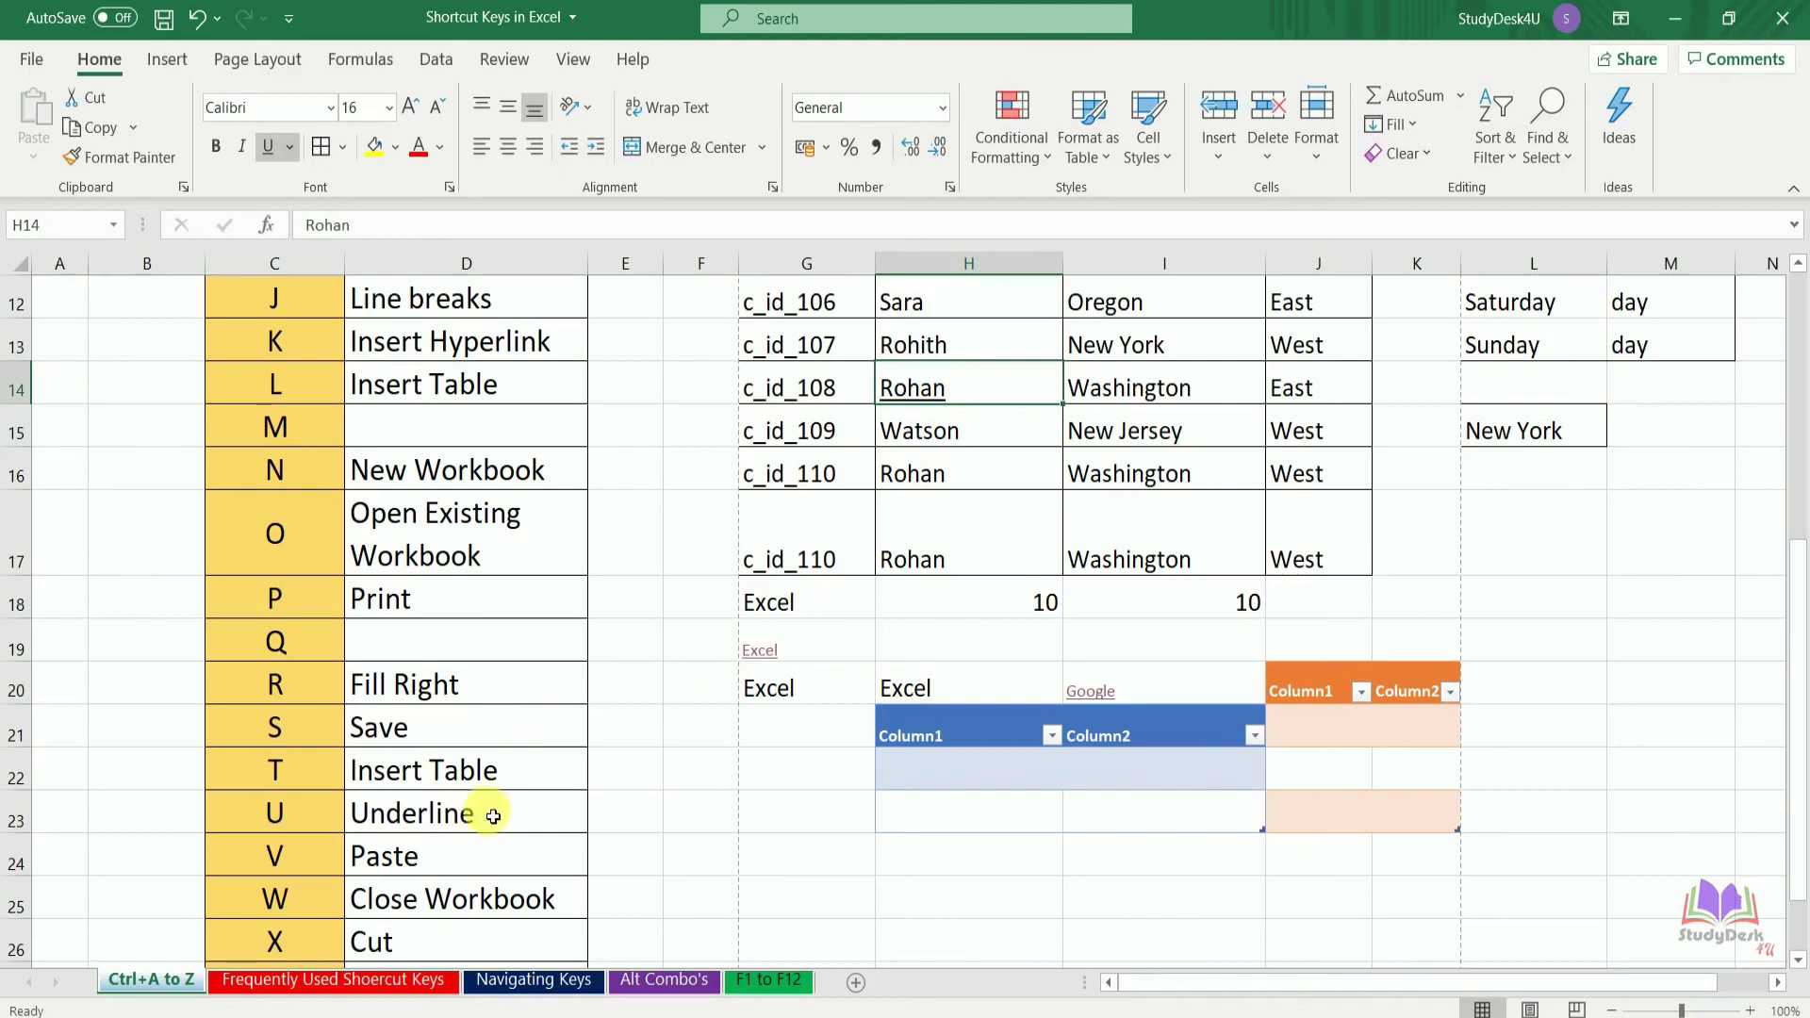
- Copy cell H16 to cell M20 and look through the available paste options, keeping the default paste
click(481, 864)
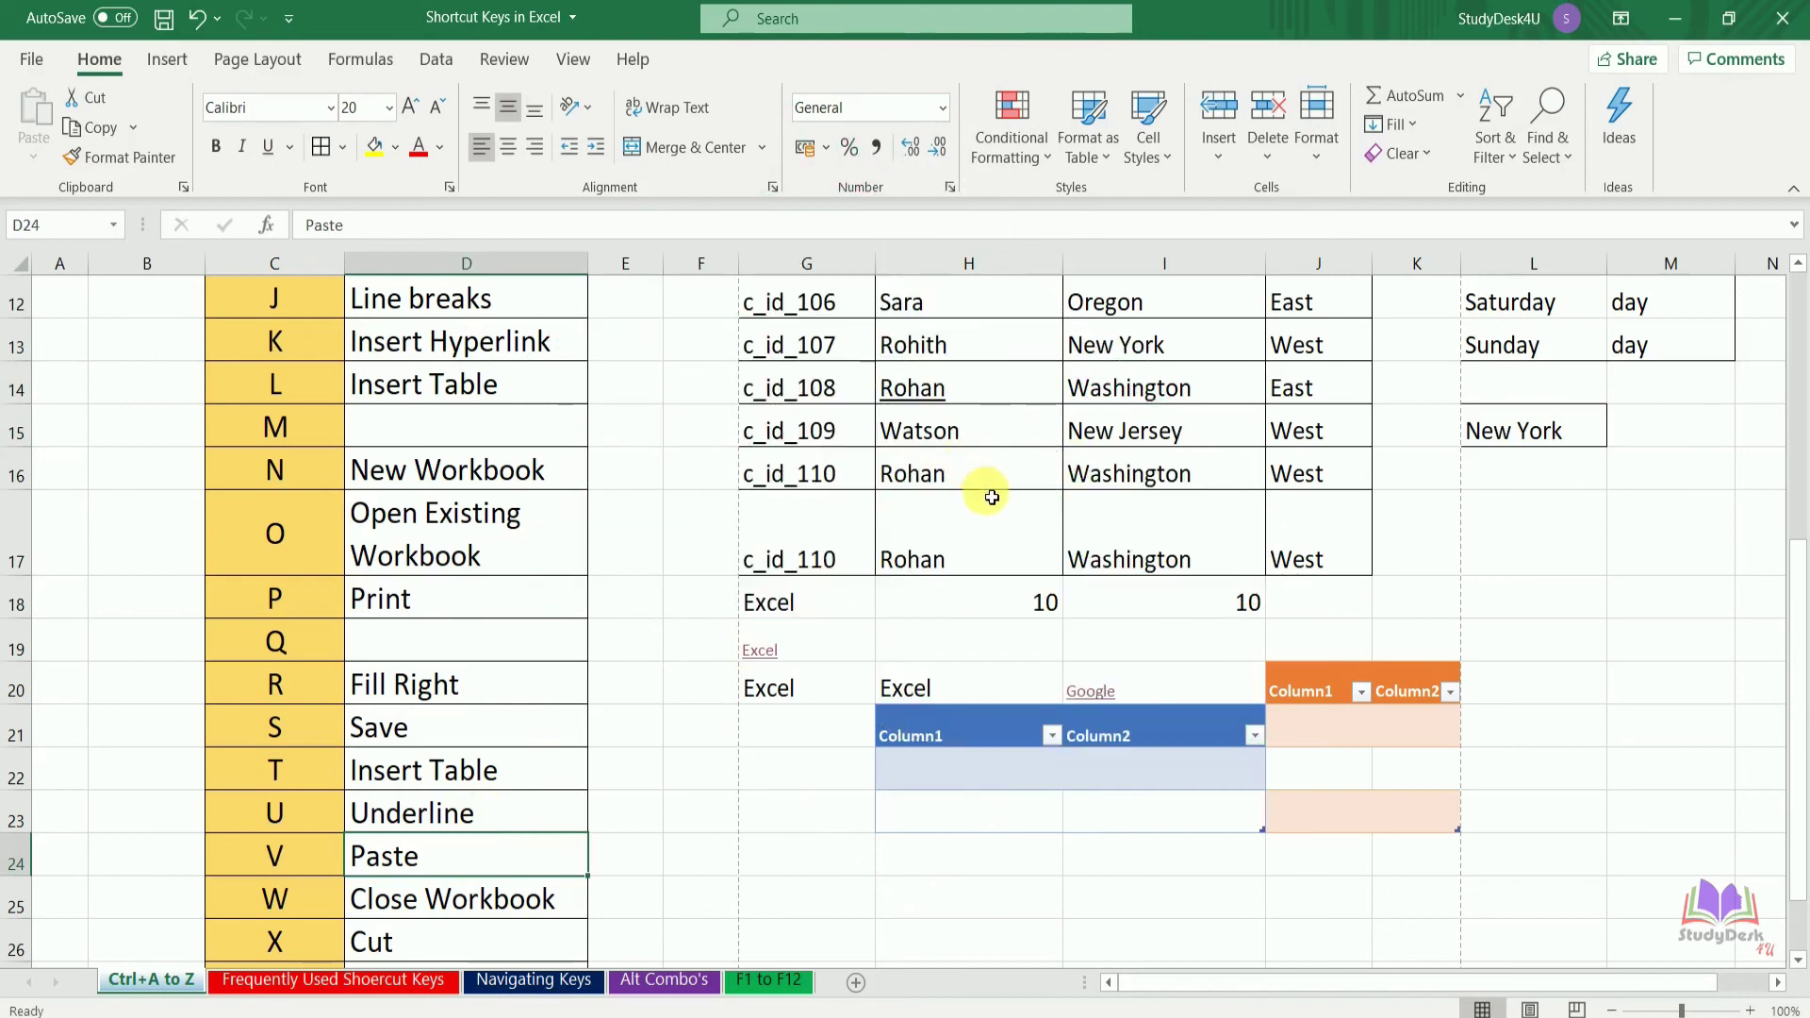
click(983, 482)
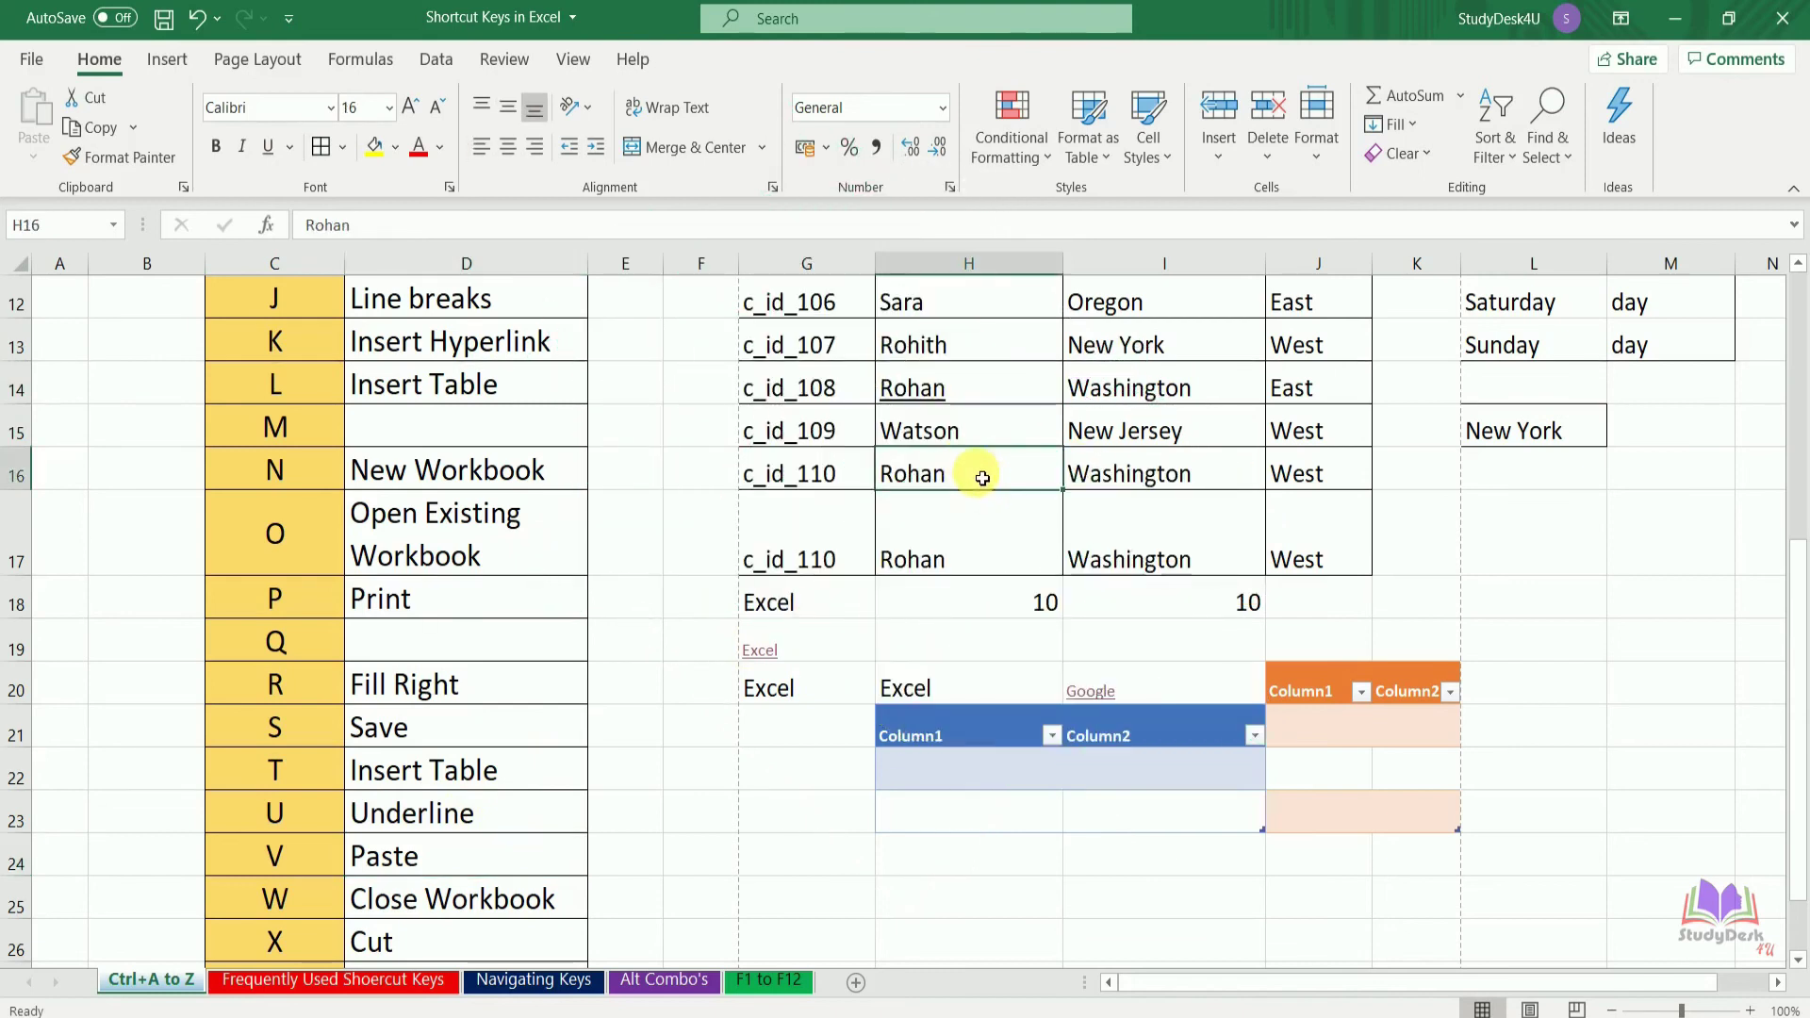
key(ctrl+c)
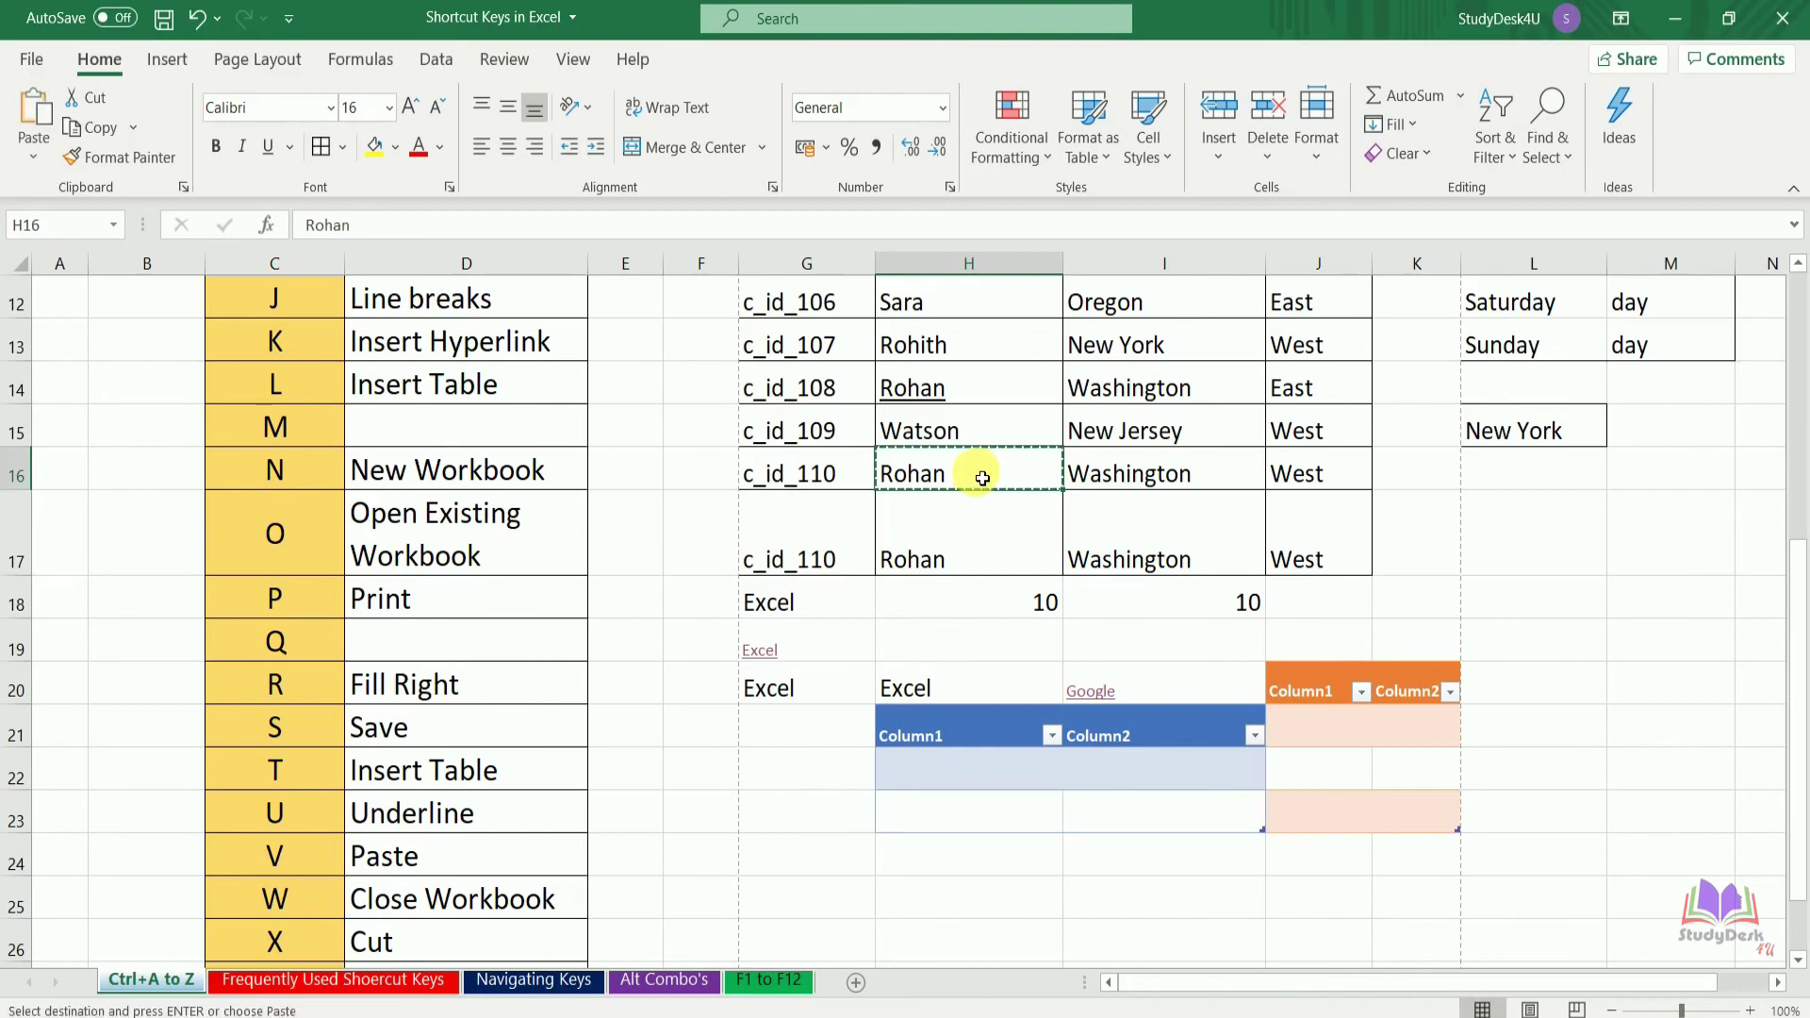
click(1672, 680)
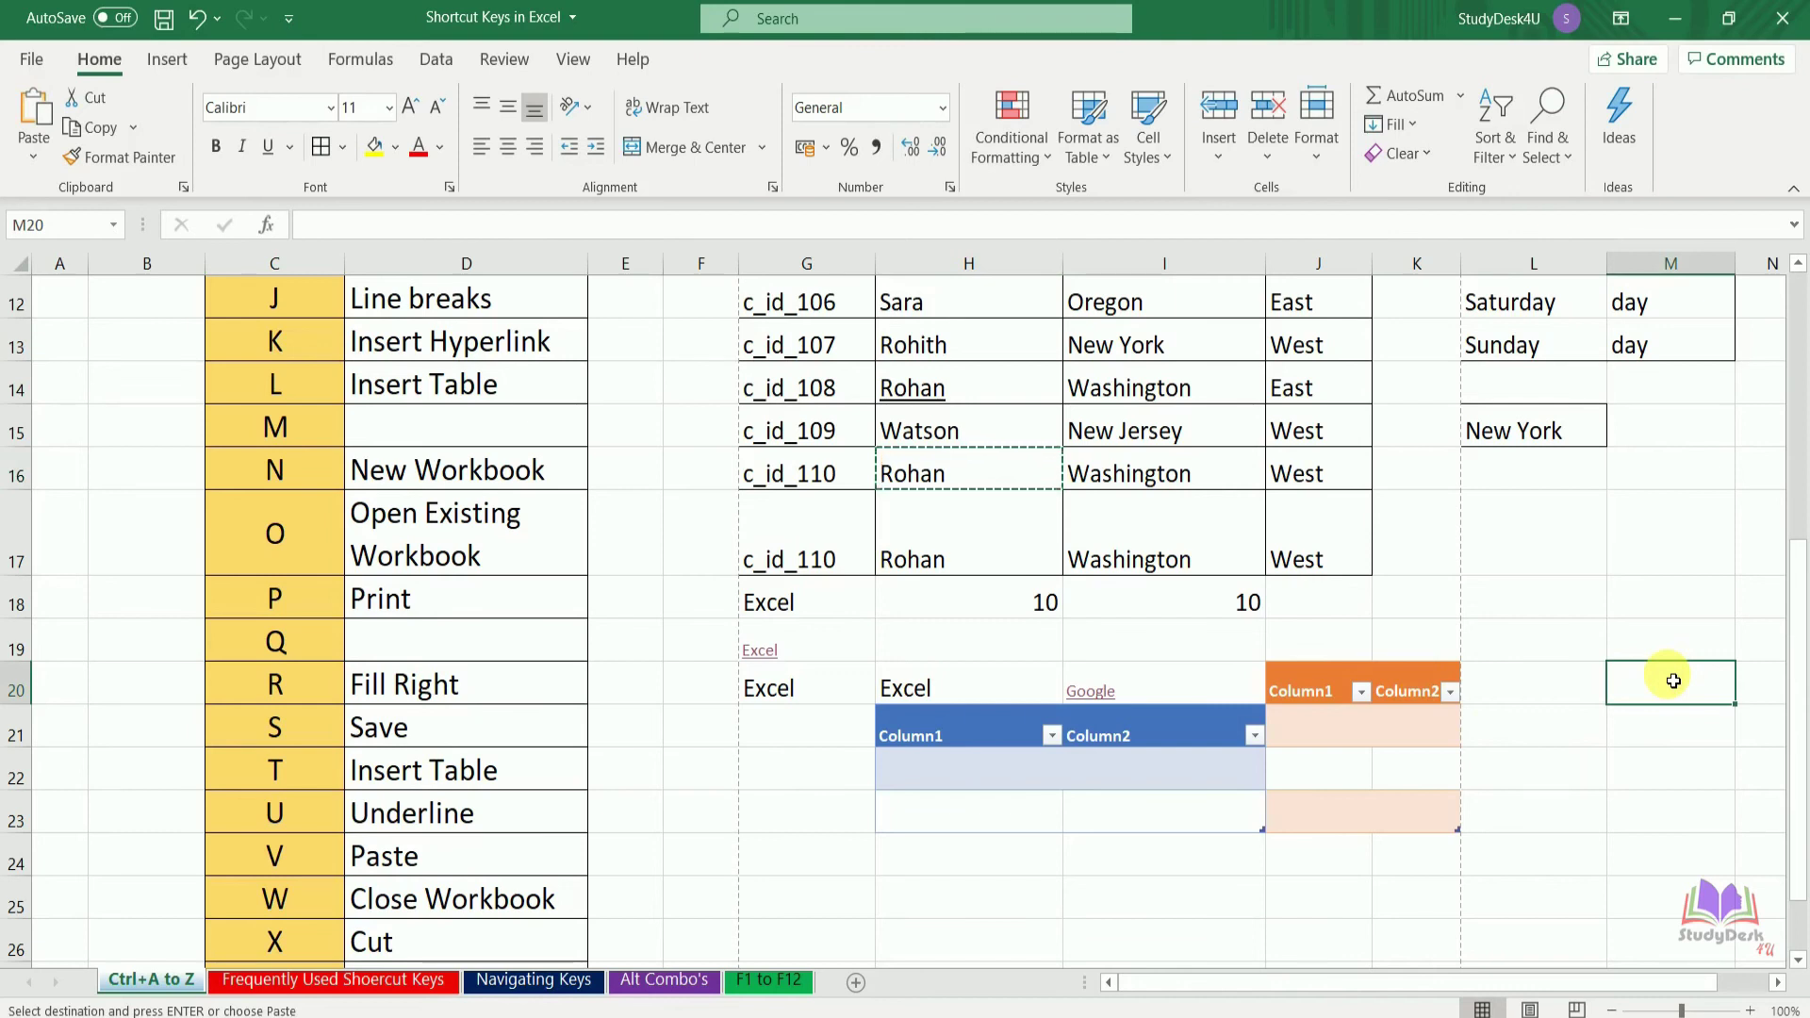
key(ctrl+v)
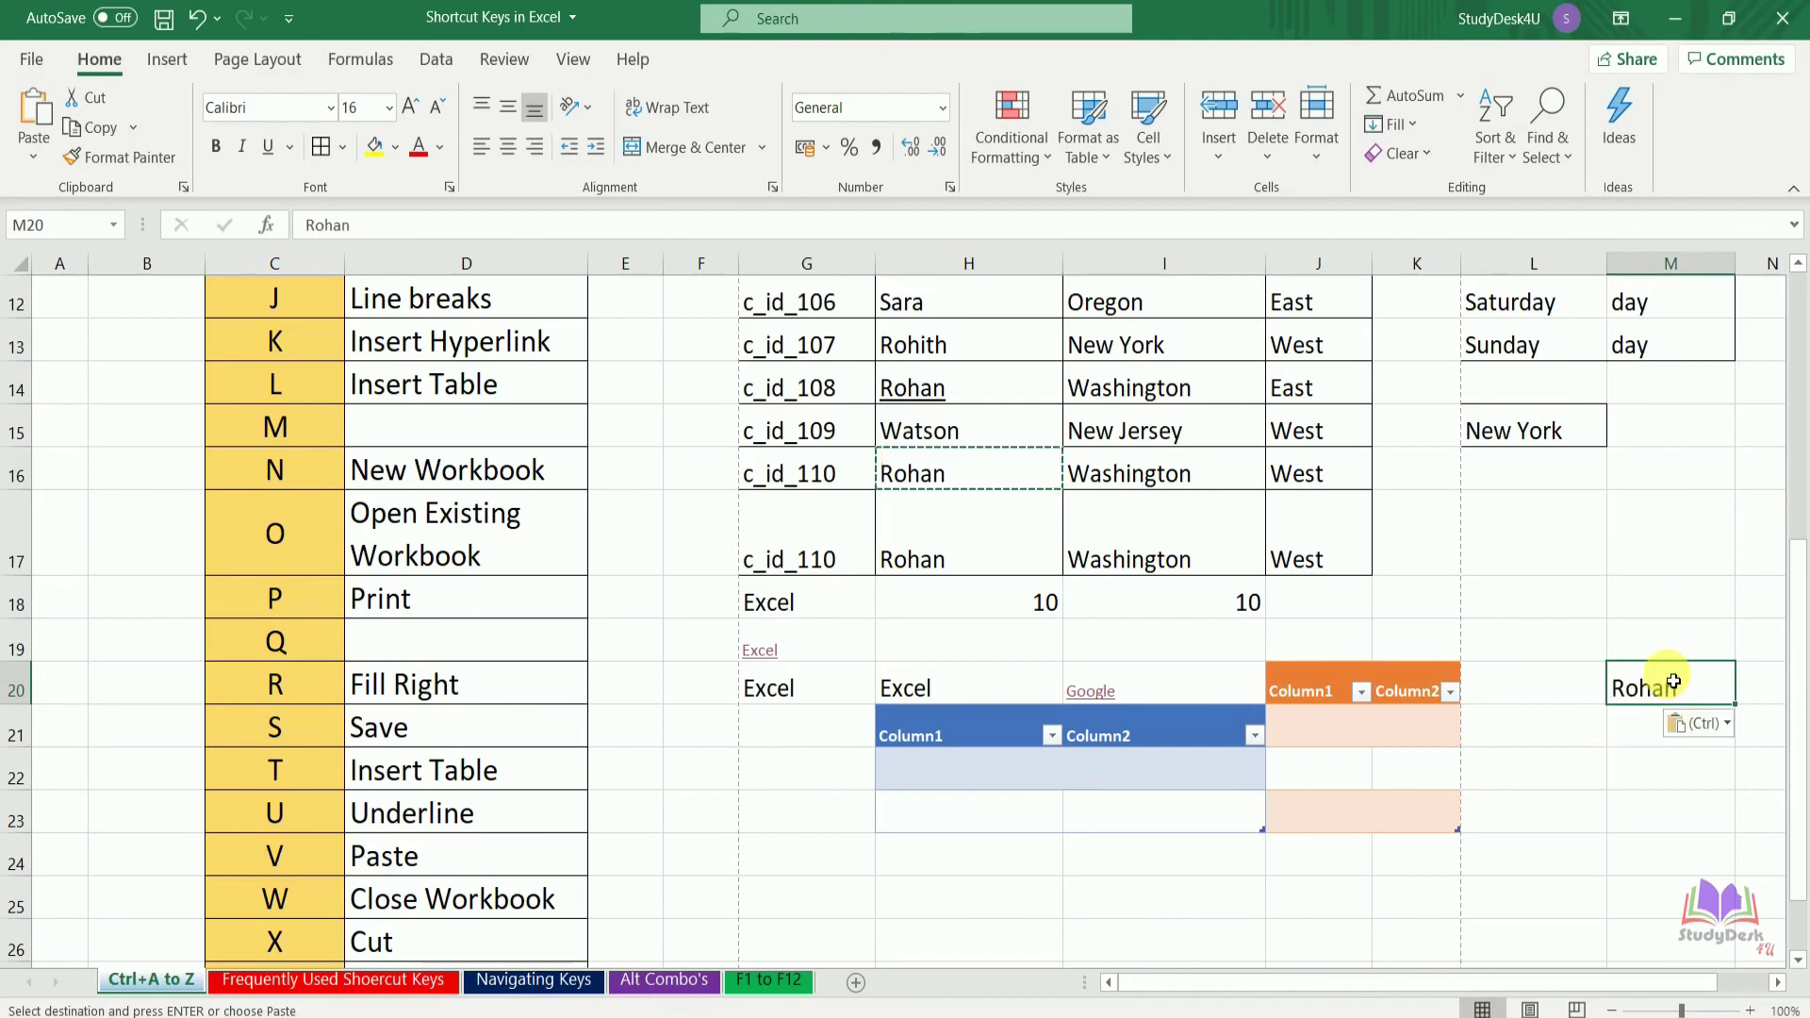
click(1728, 723)
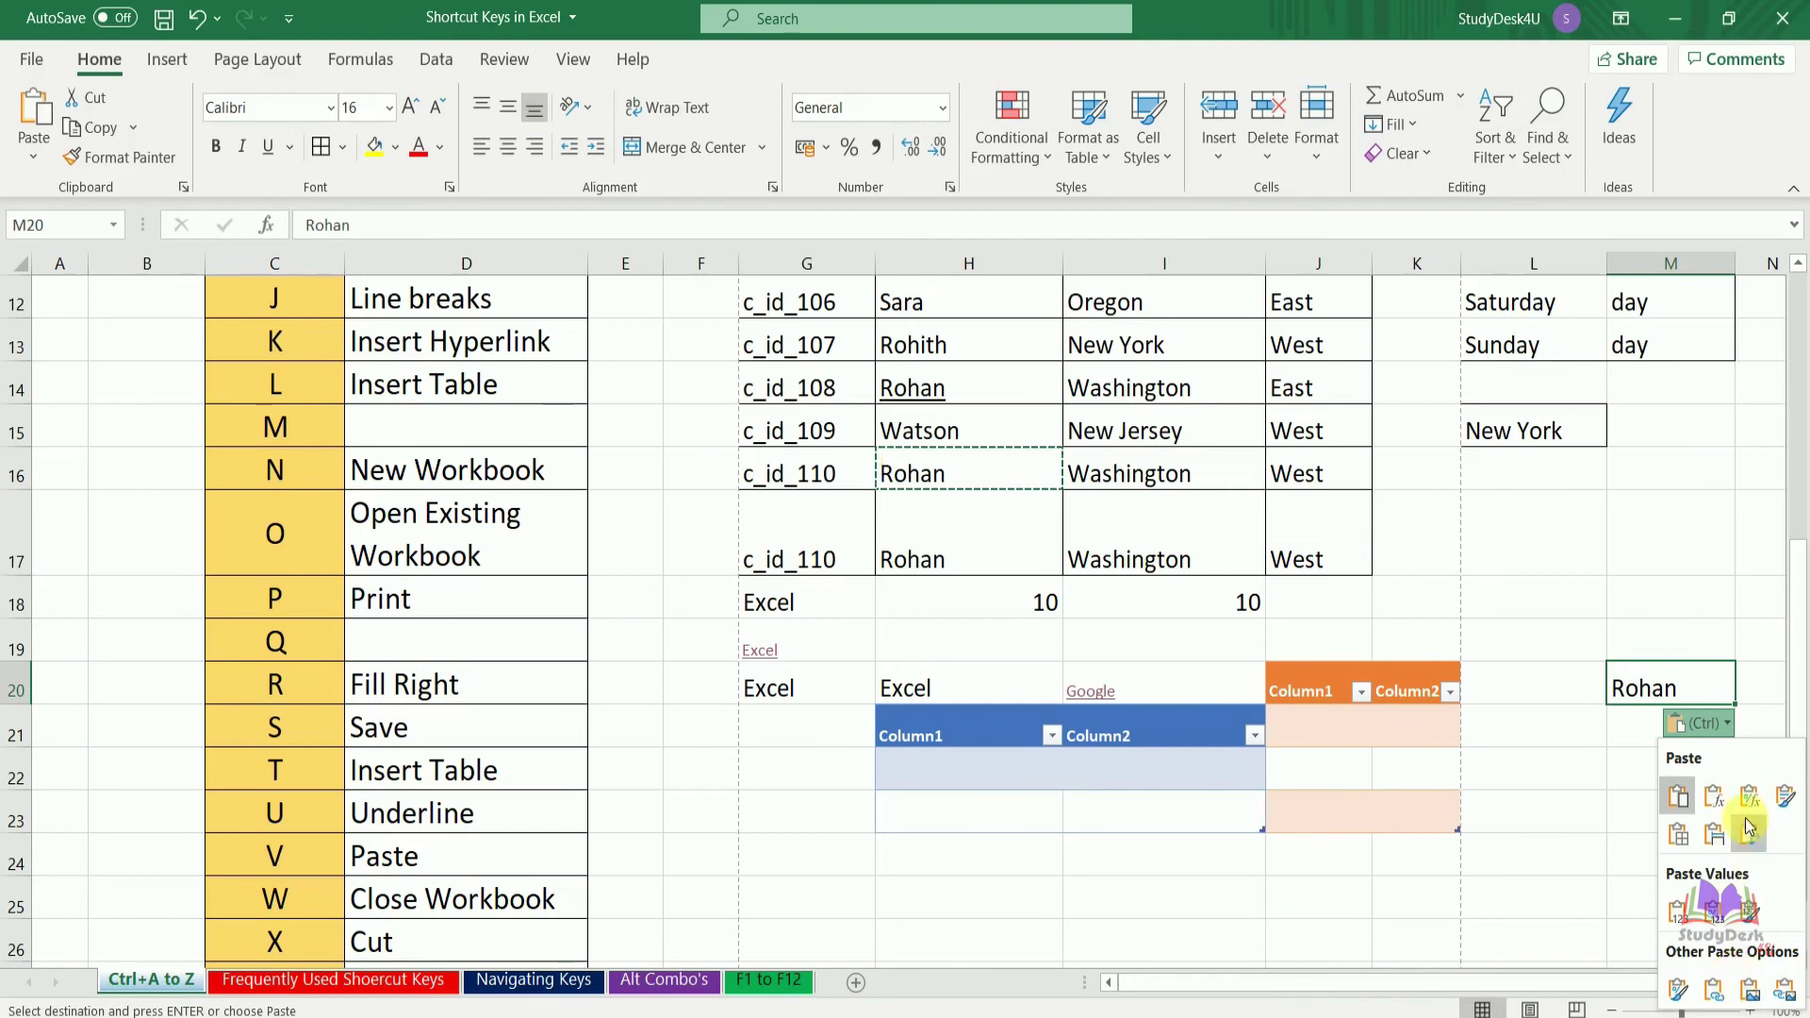
click(1607, 755)
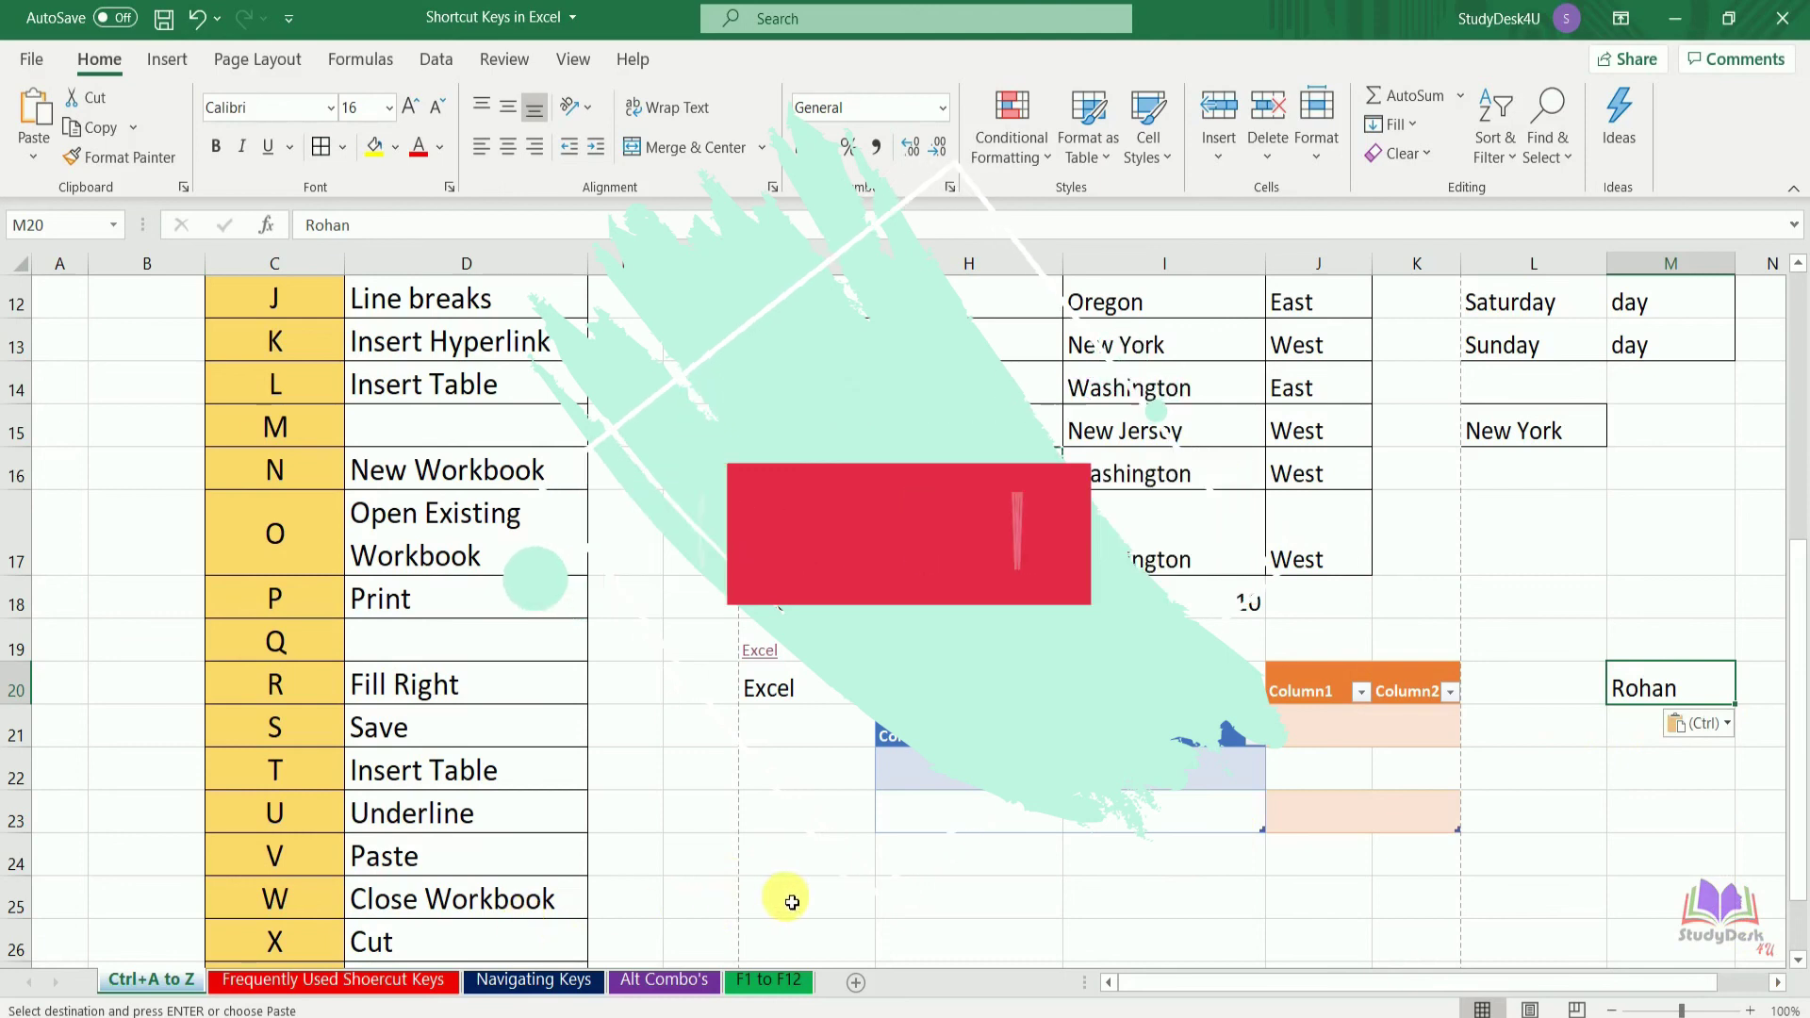
key(ctrl+w)
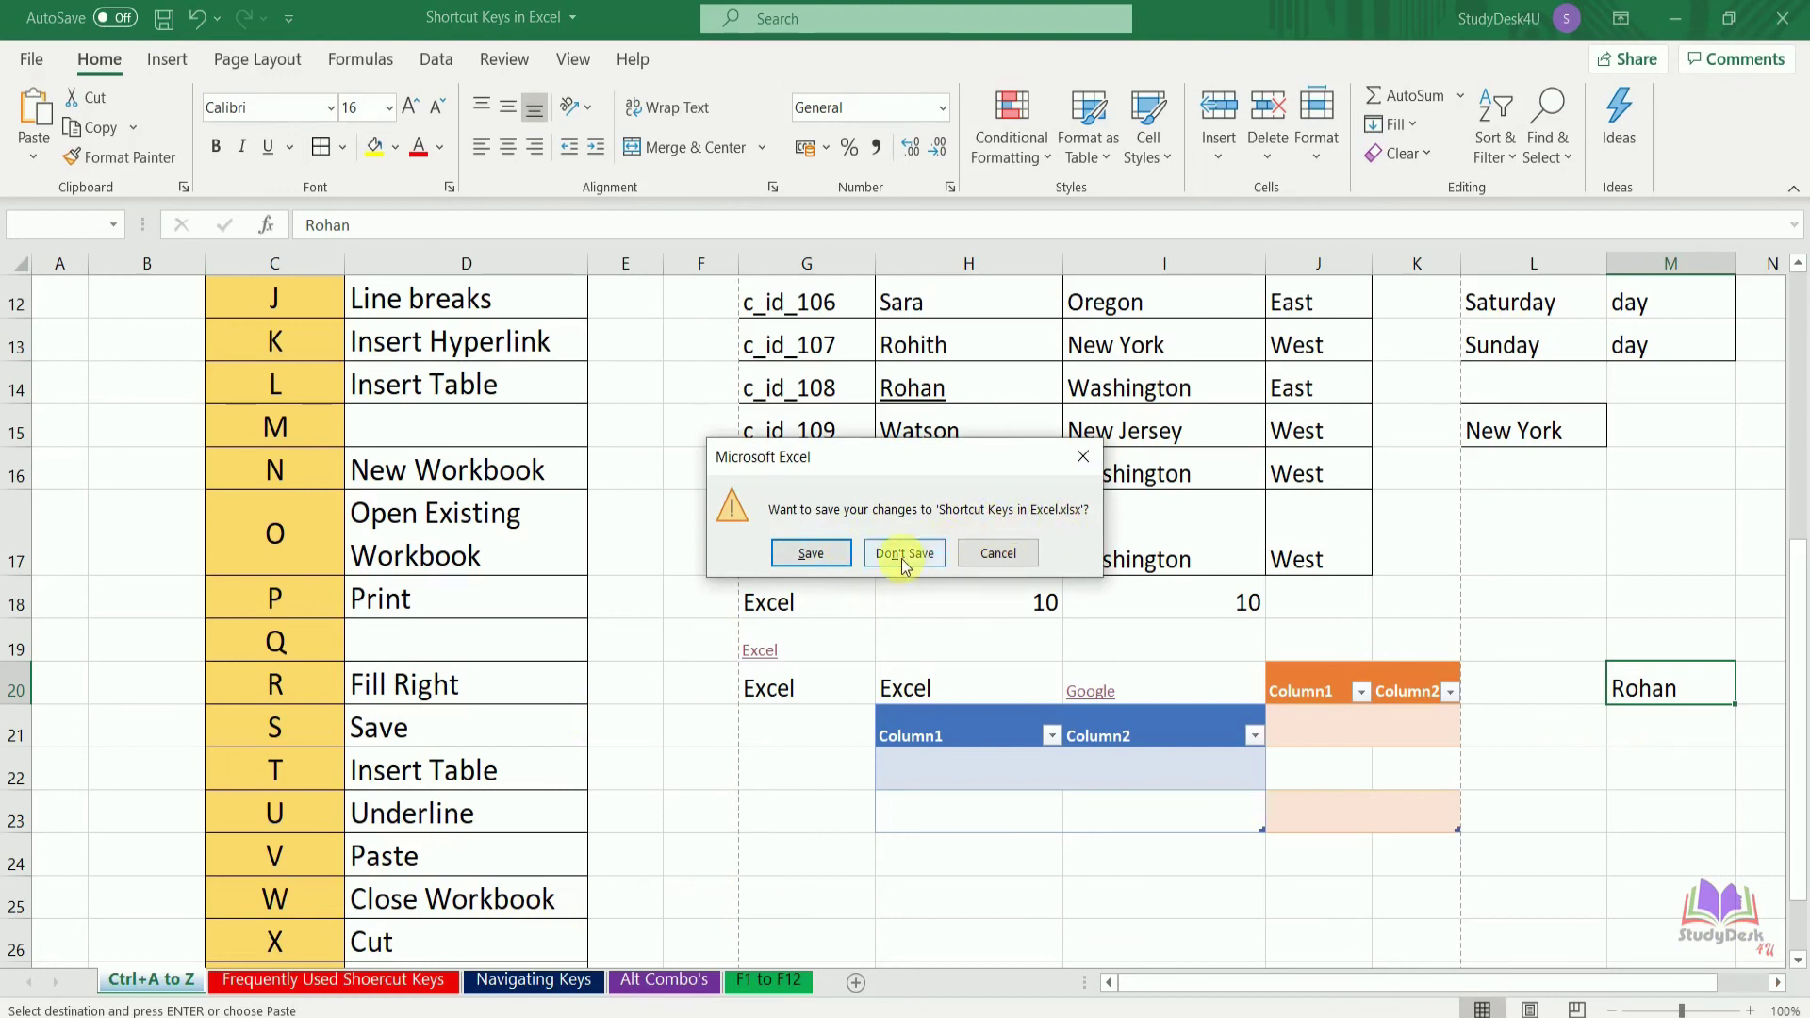
click(999, 553)
click(931, 839)
- Switch to the Book1 workbook, close it, and check which workbooks are still open
mouse_move(1016, 1016)
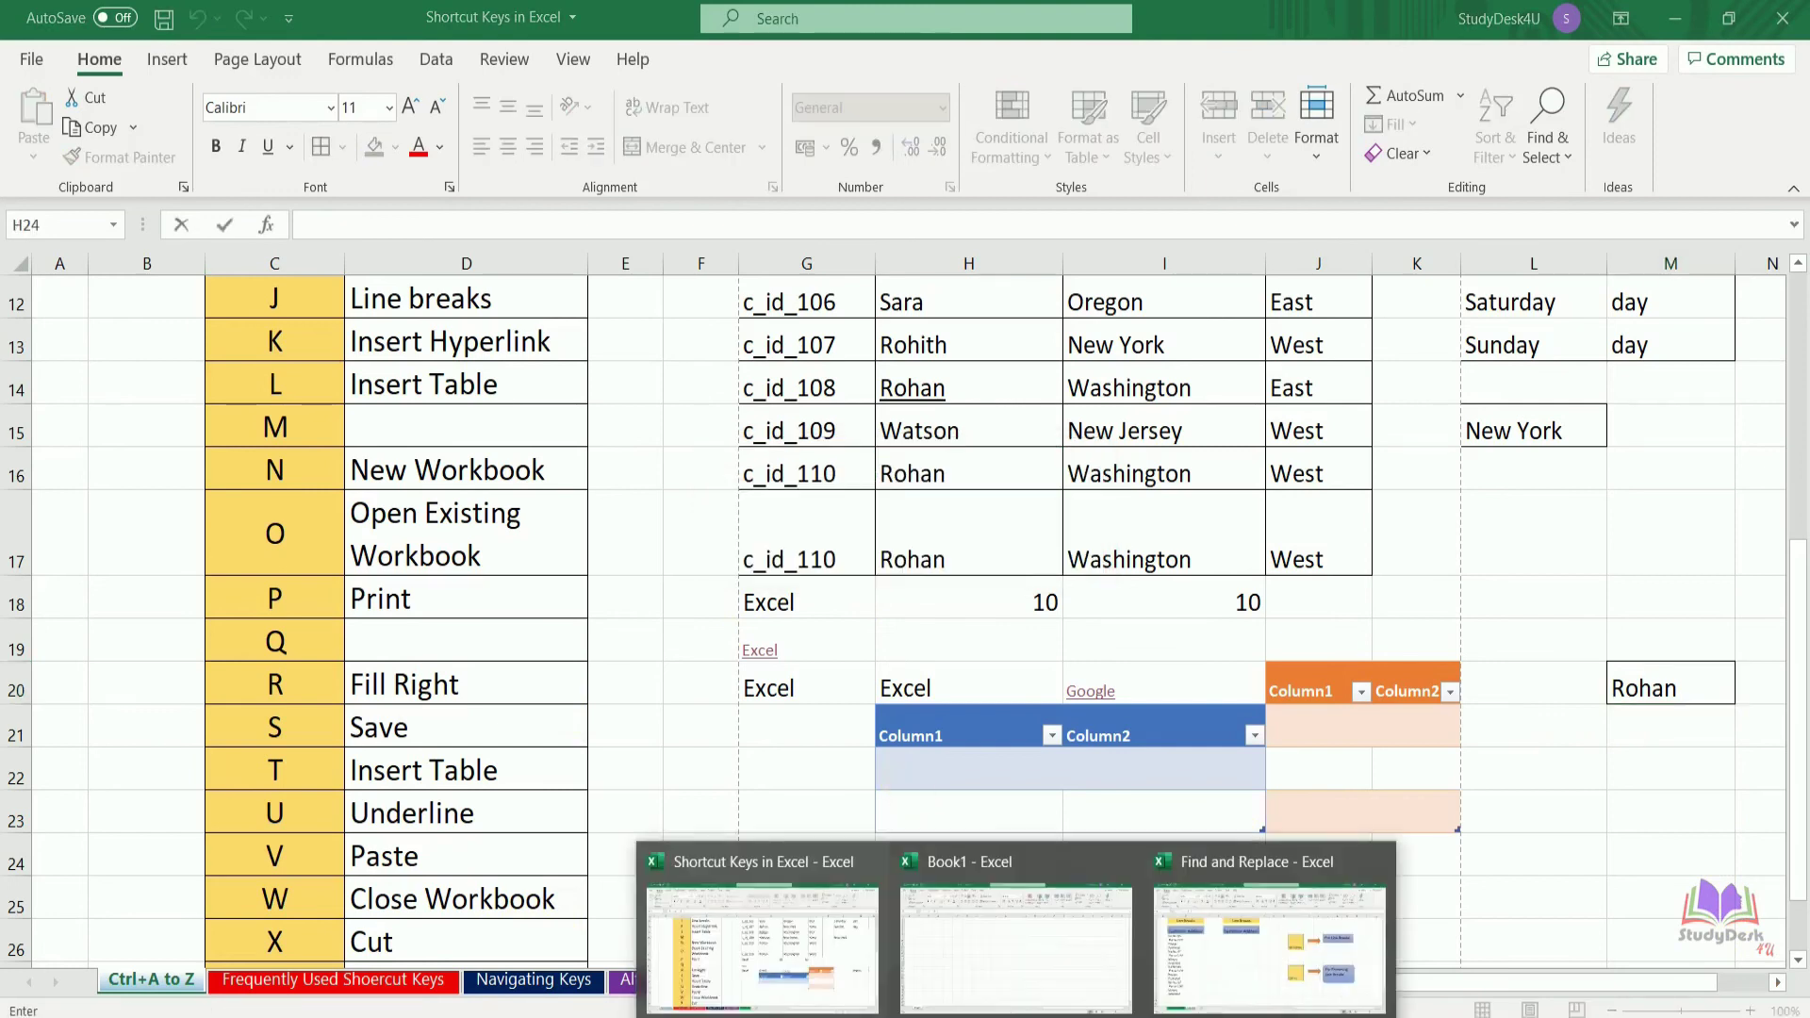
click(1063, 953)
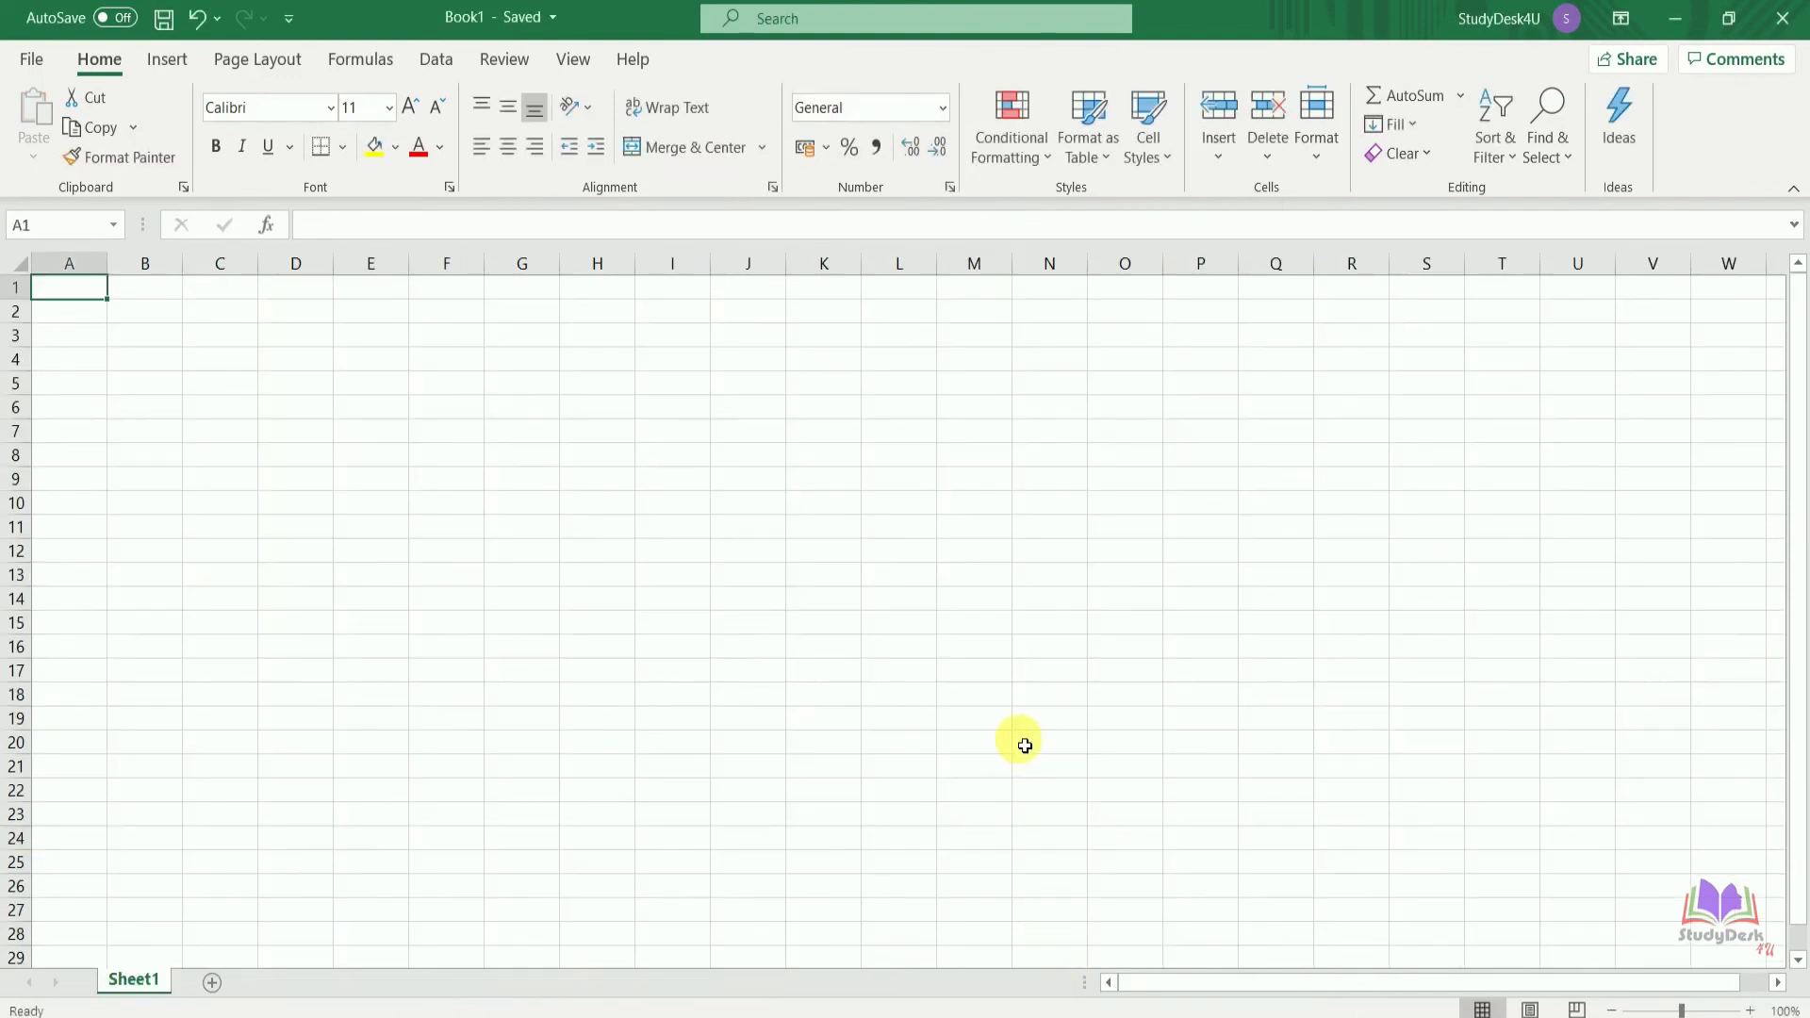
key(ctrl+w)
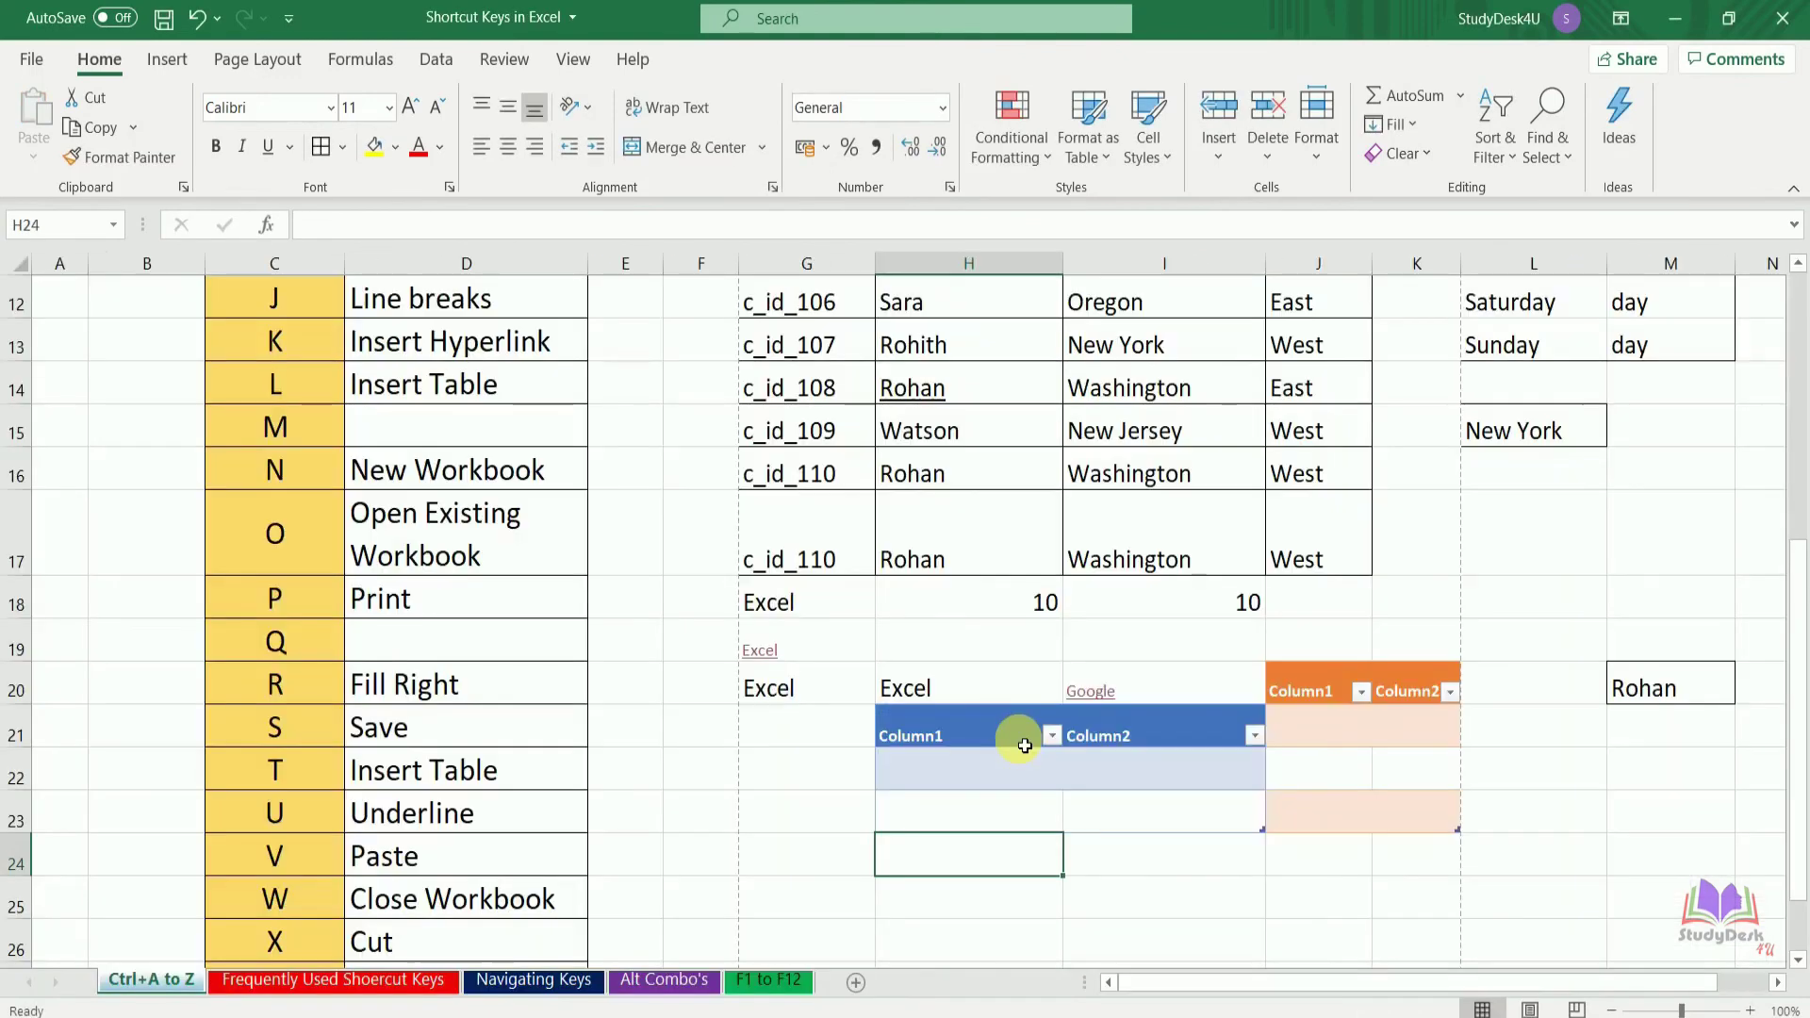
mouse_move(1030, 1016)
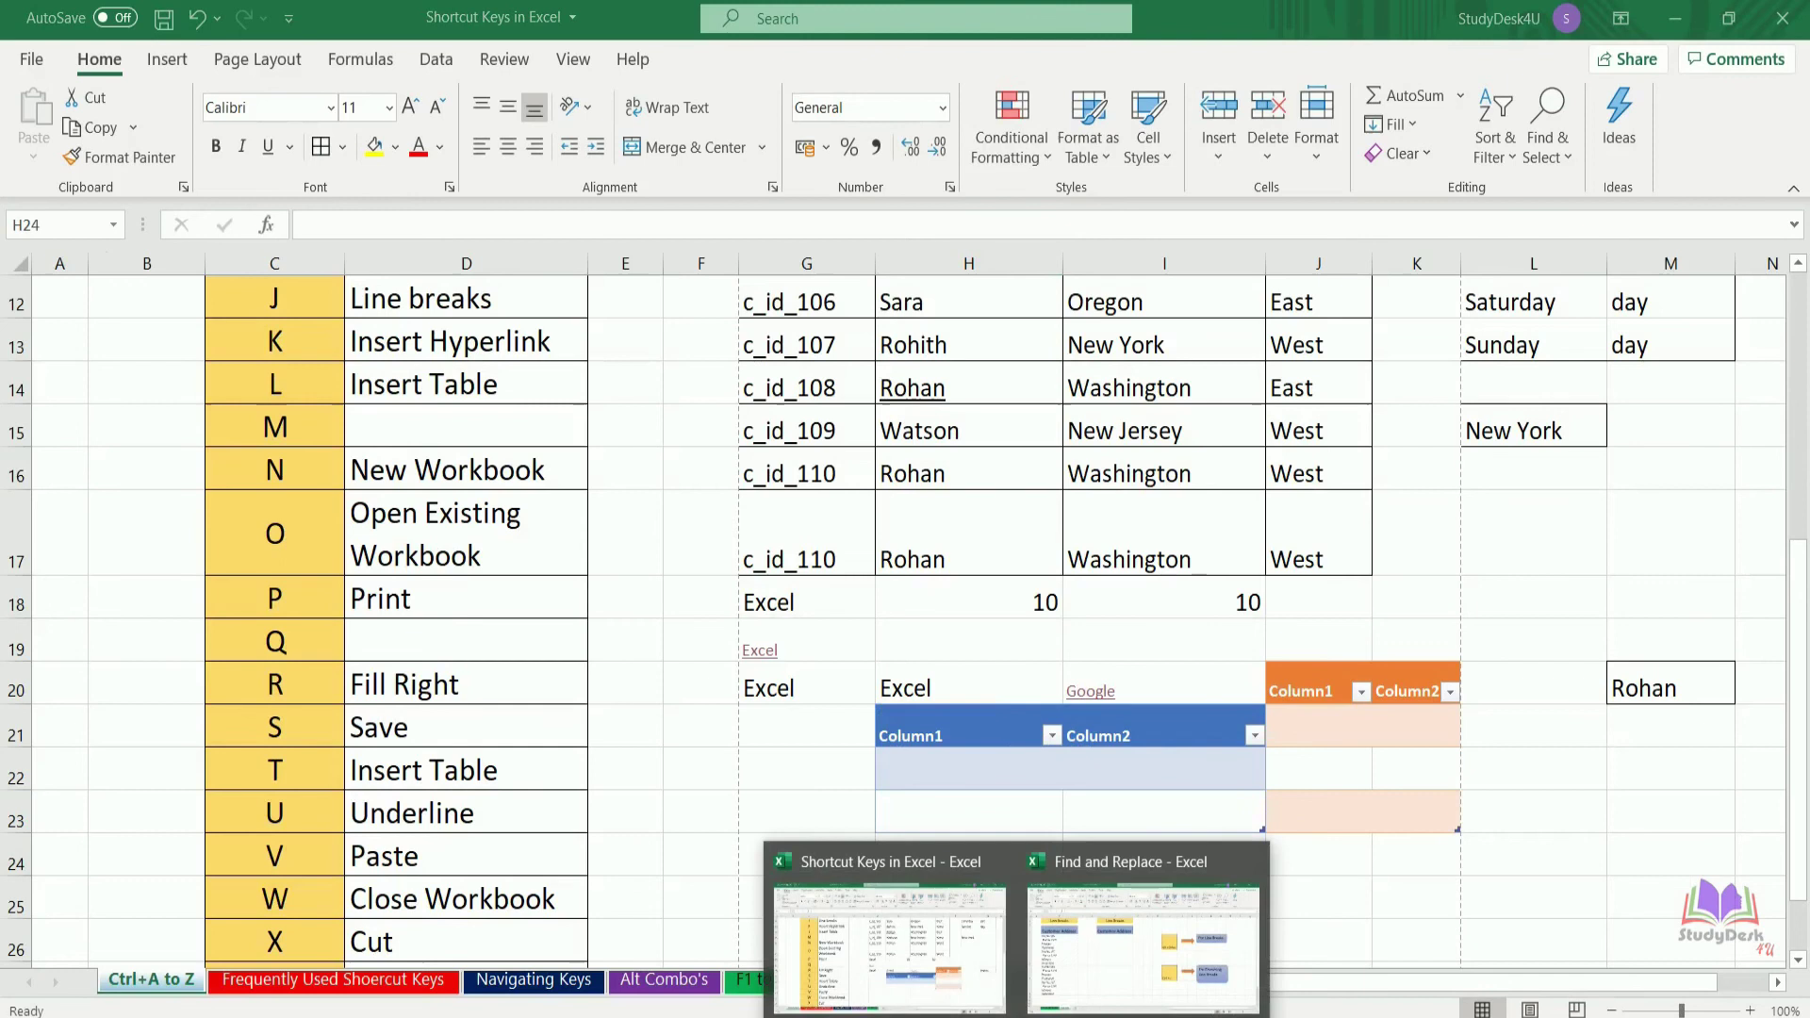
- Cut the text Excel from cell H20 and paste it into cell I25
key(ctrl+x)
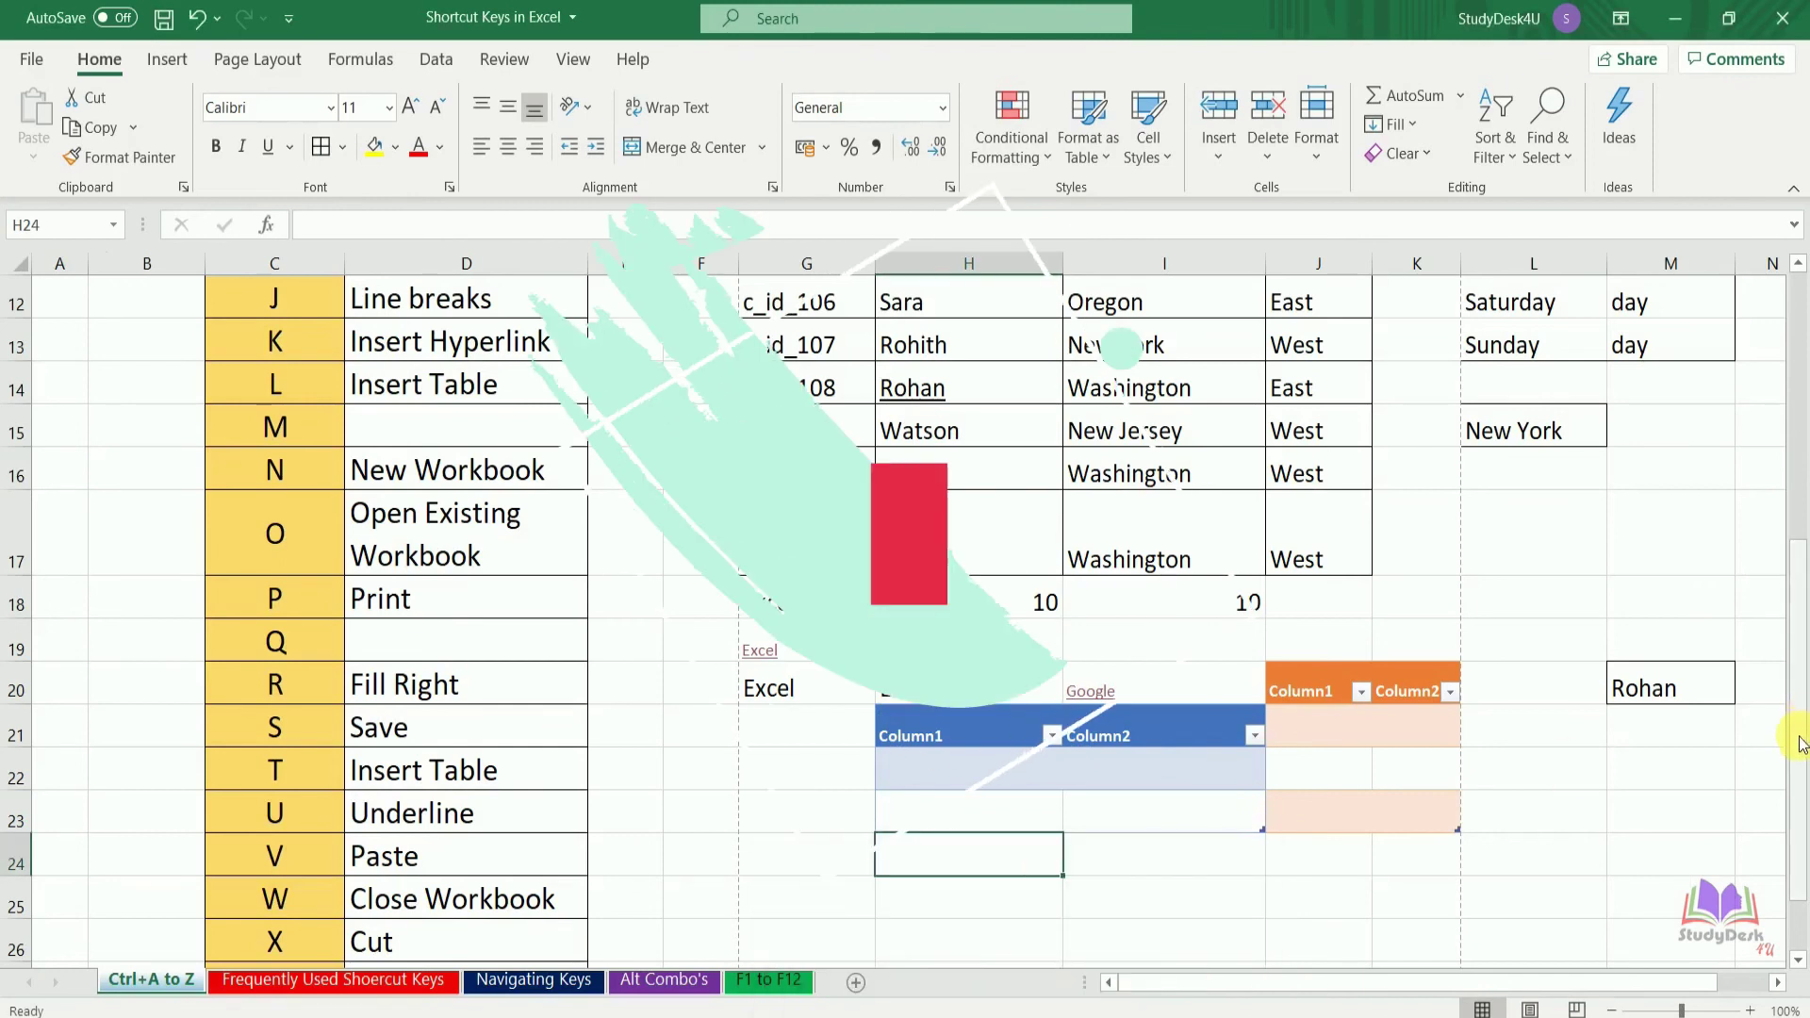
drag(1800, 745, 1800, 756)
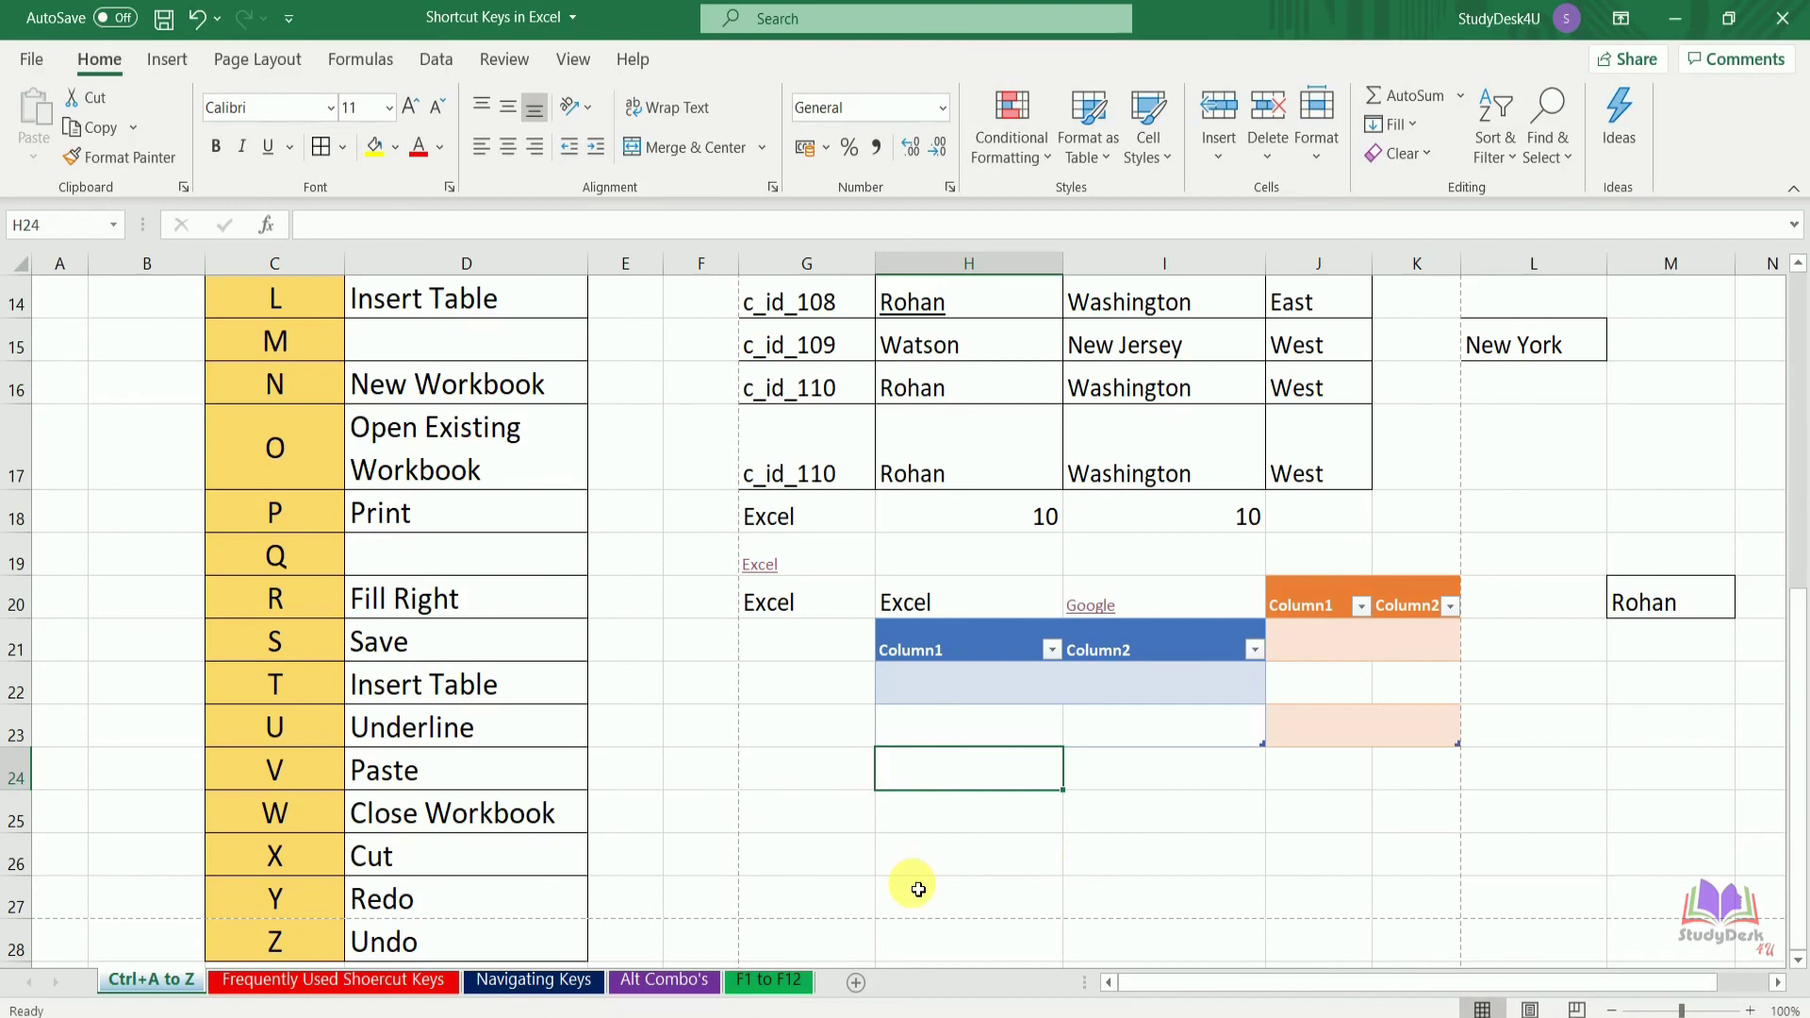
click(946, 603)
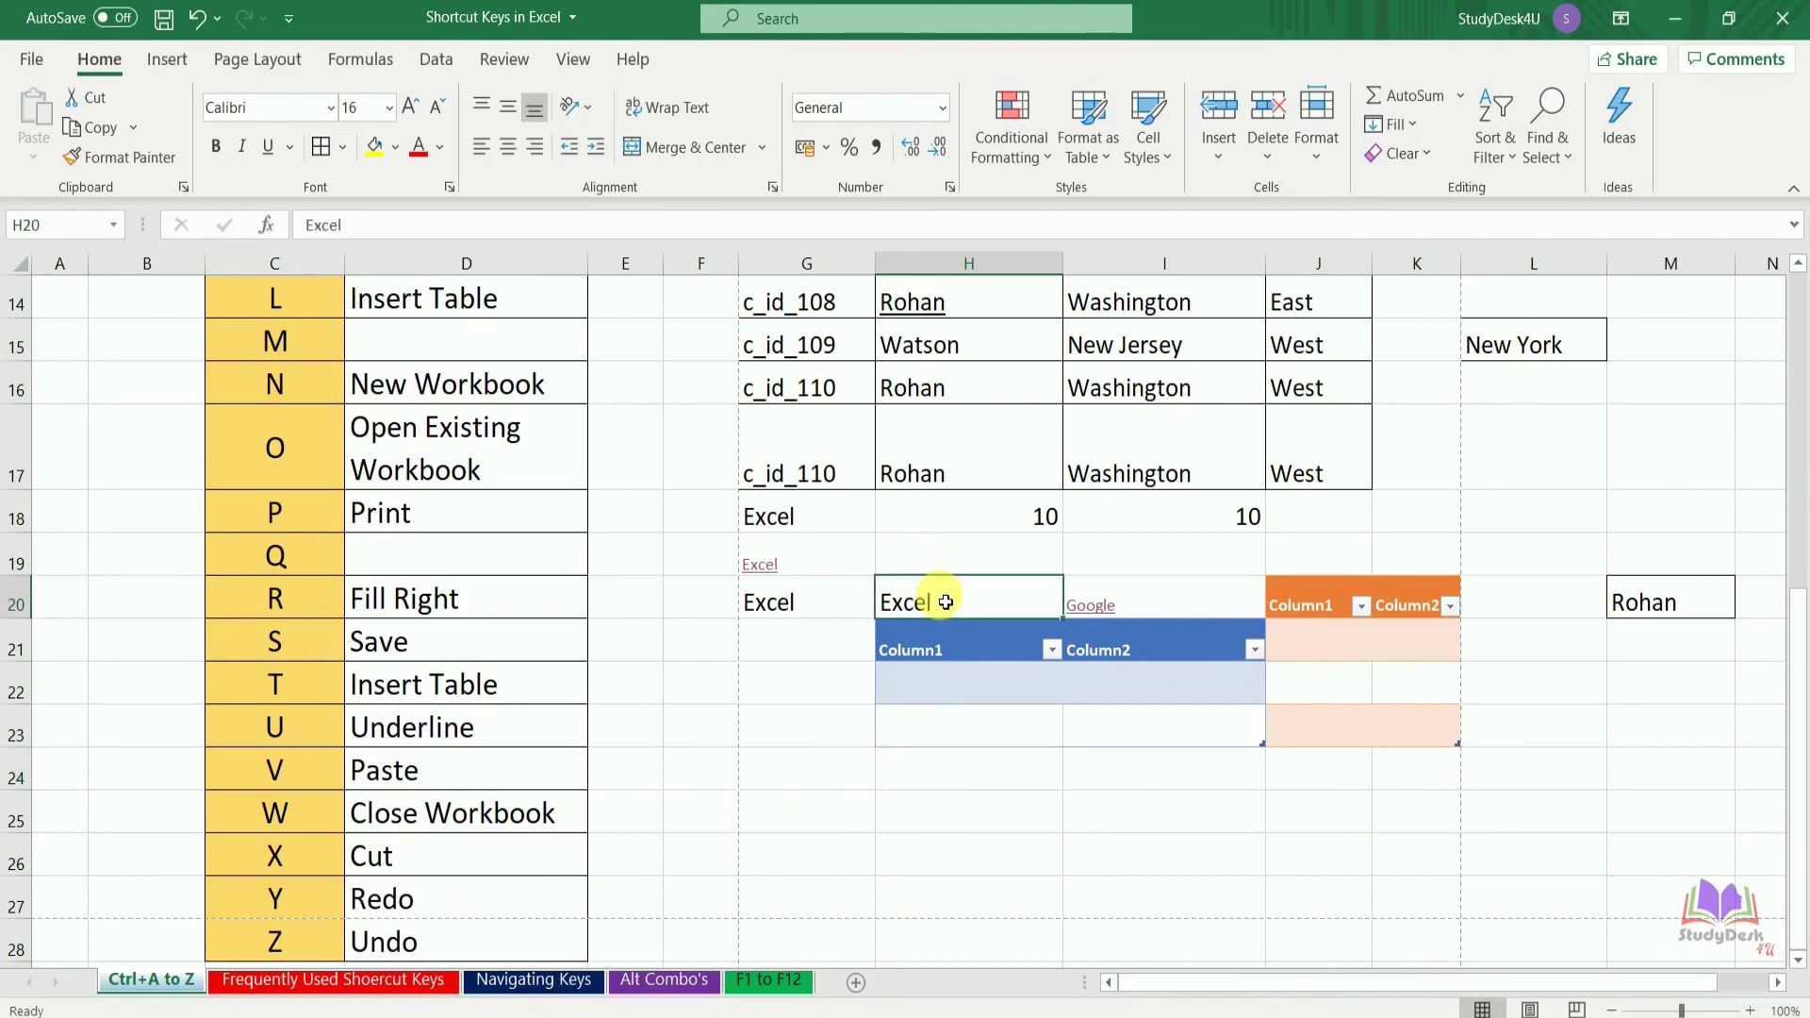
key(ctrl+c)
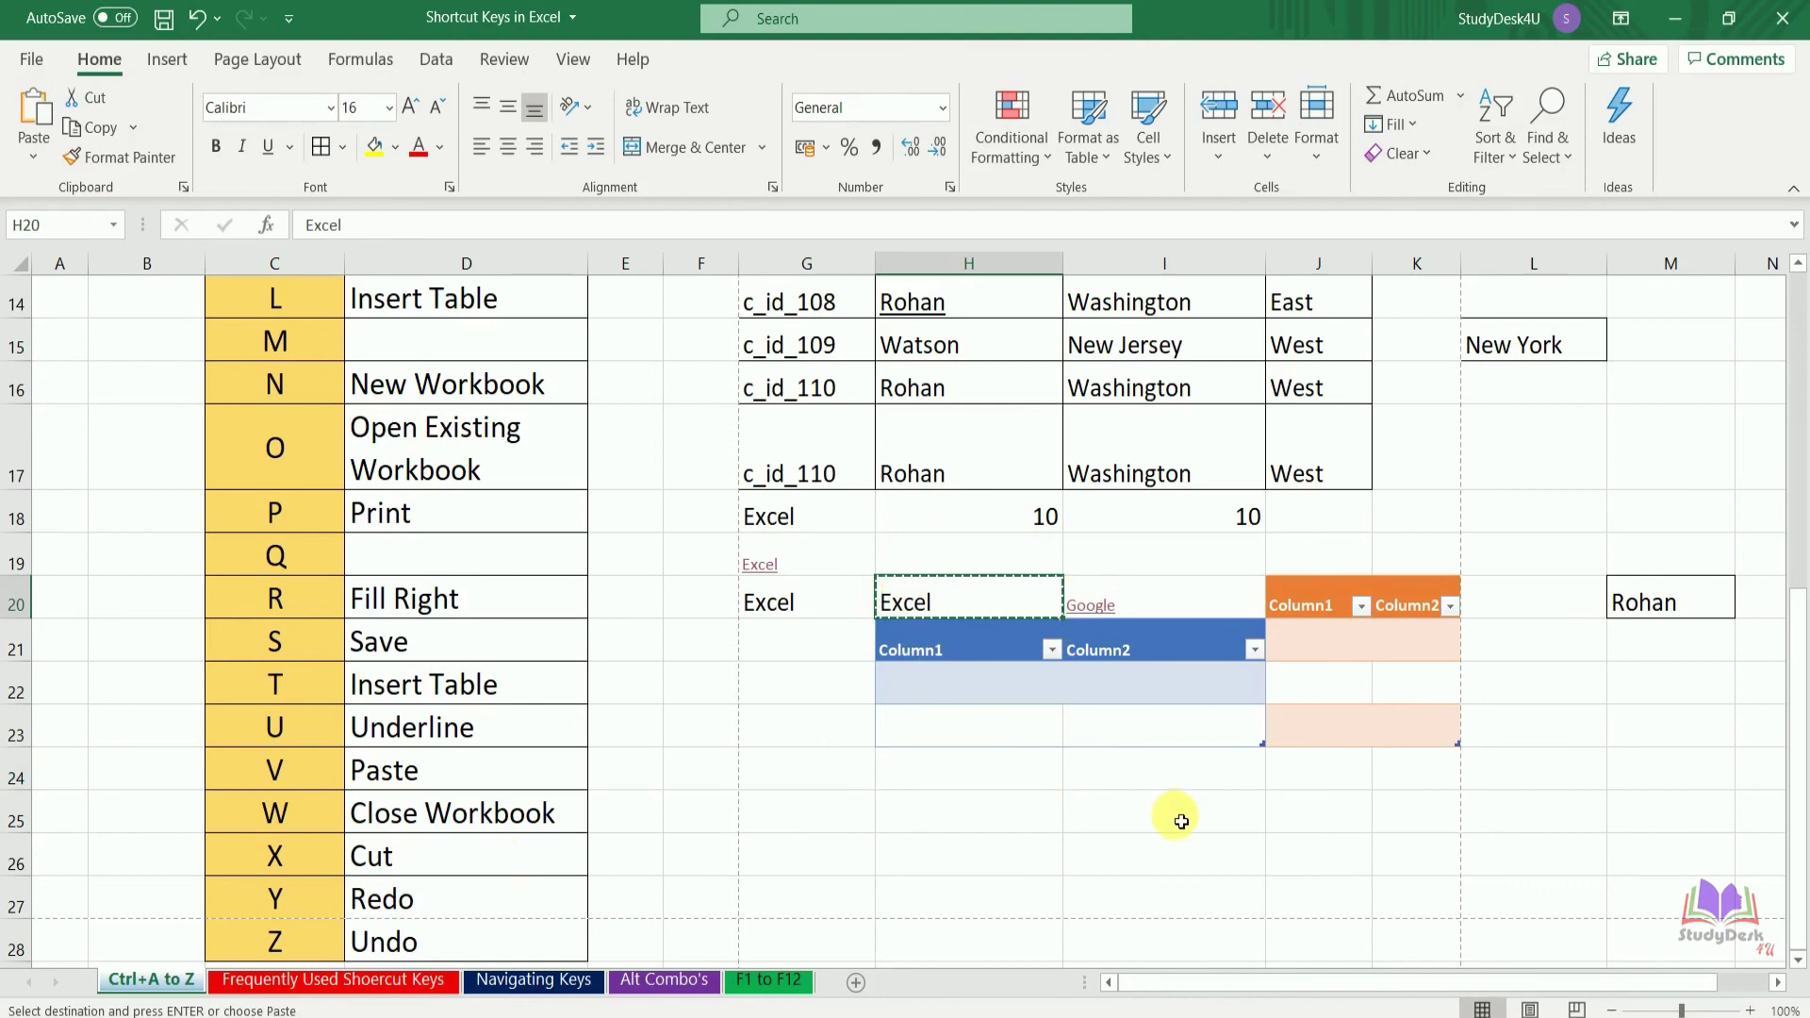
click(1219, 825)
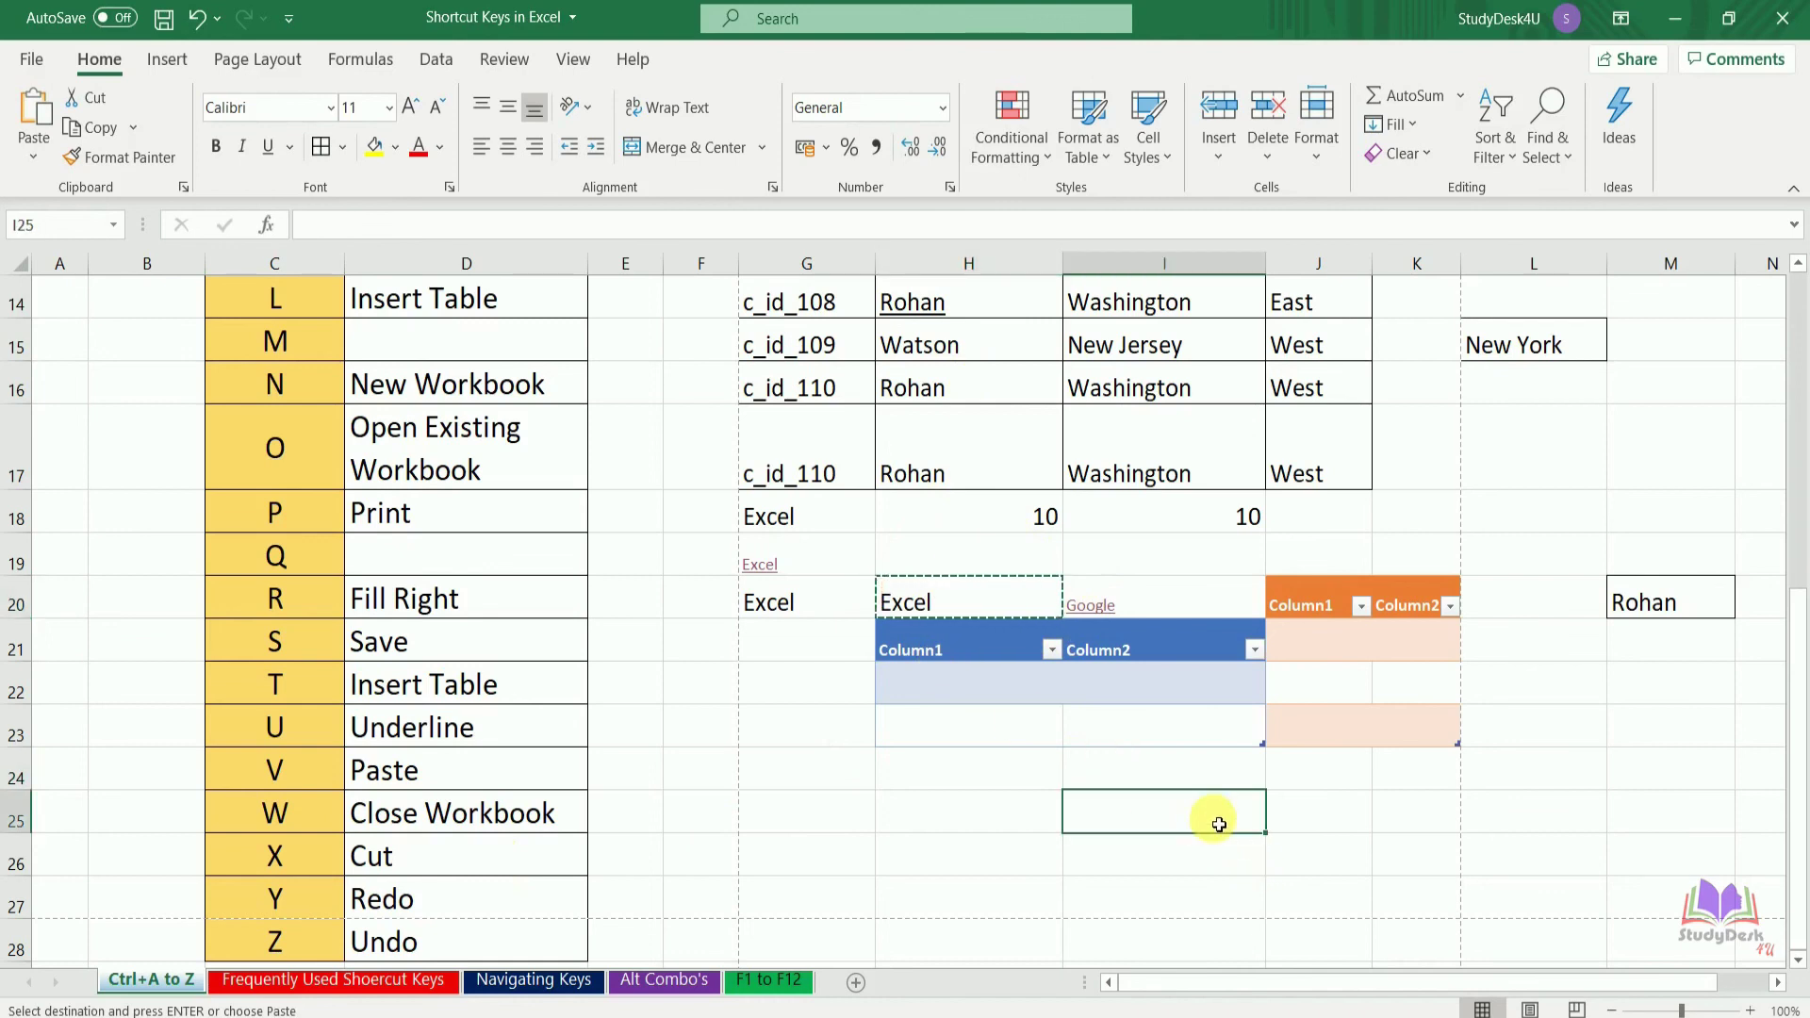
key(ctrl+v)
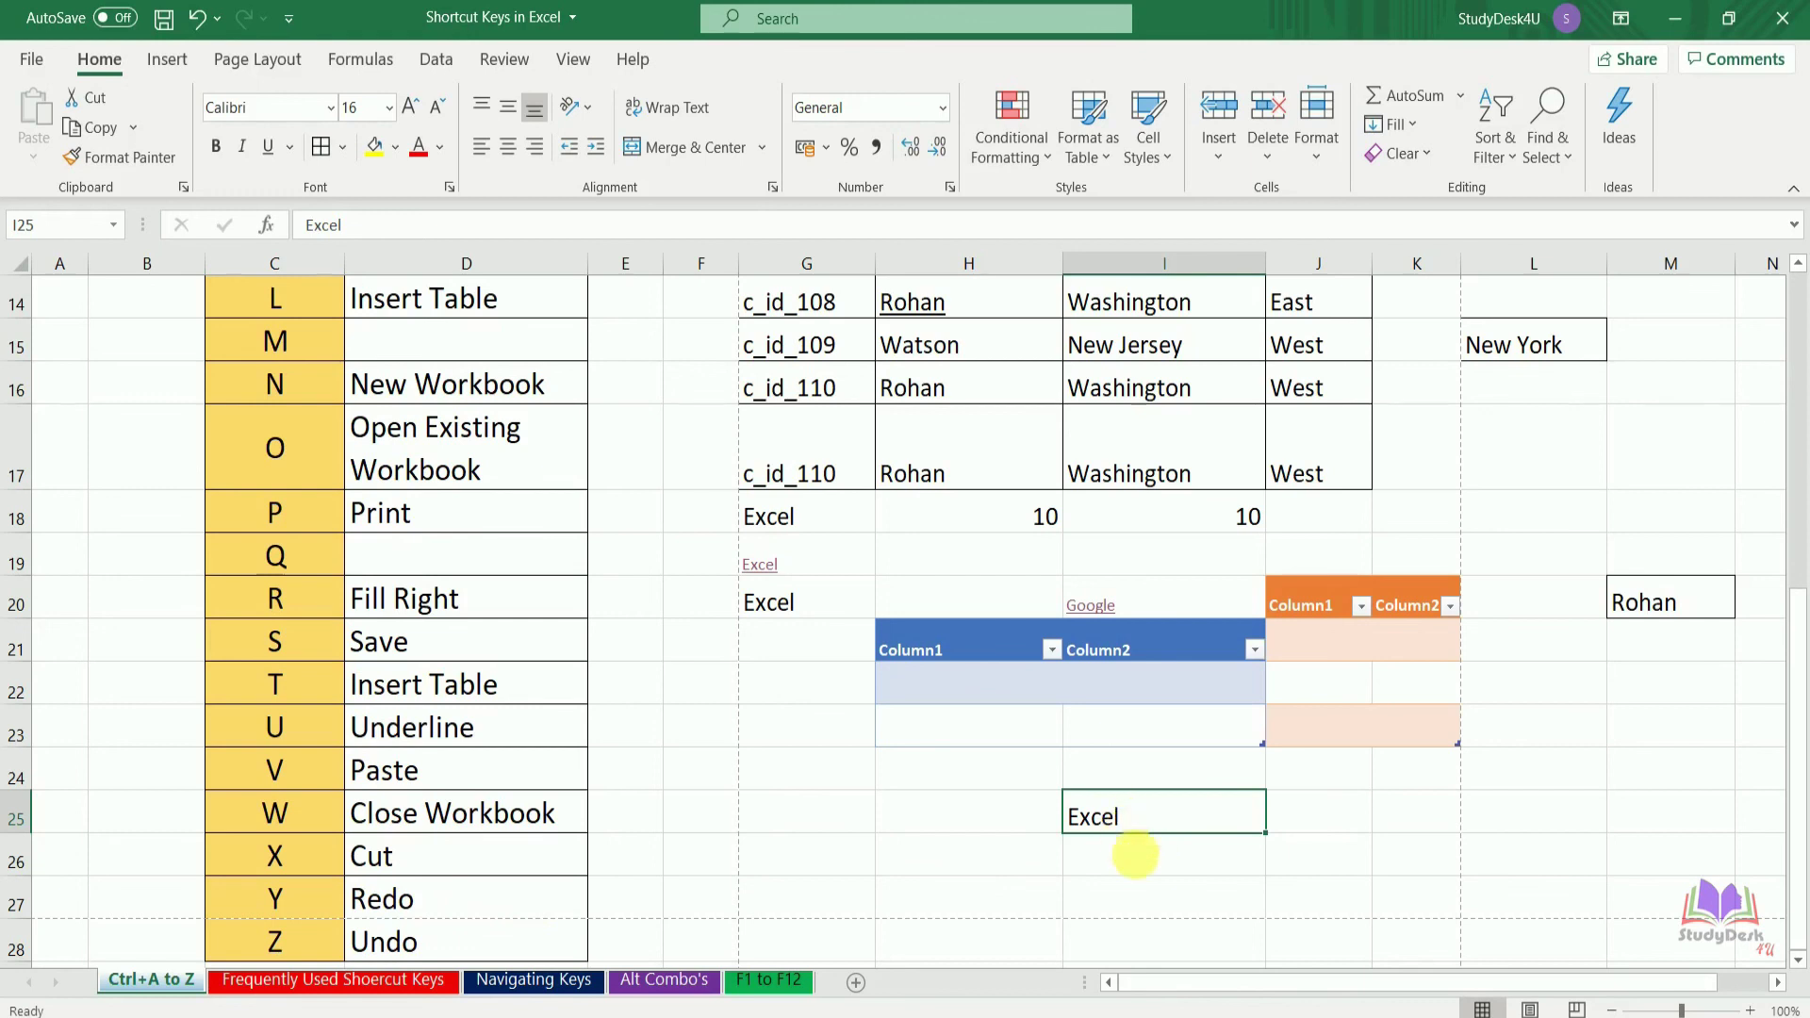
- Copy the text in cell I25 and paste it into cells I27 and K26
key(ctrl+c)
click(1179, 915)
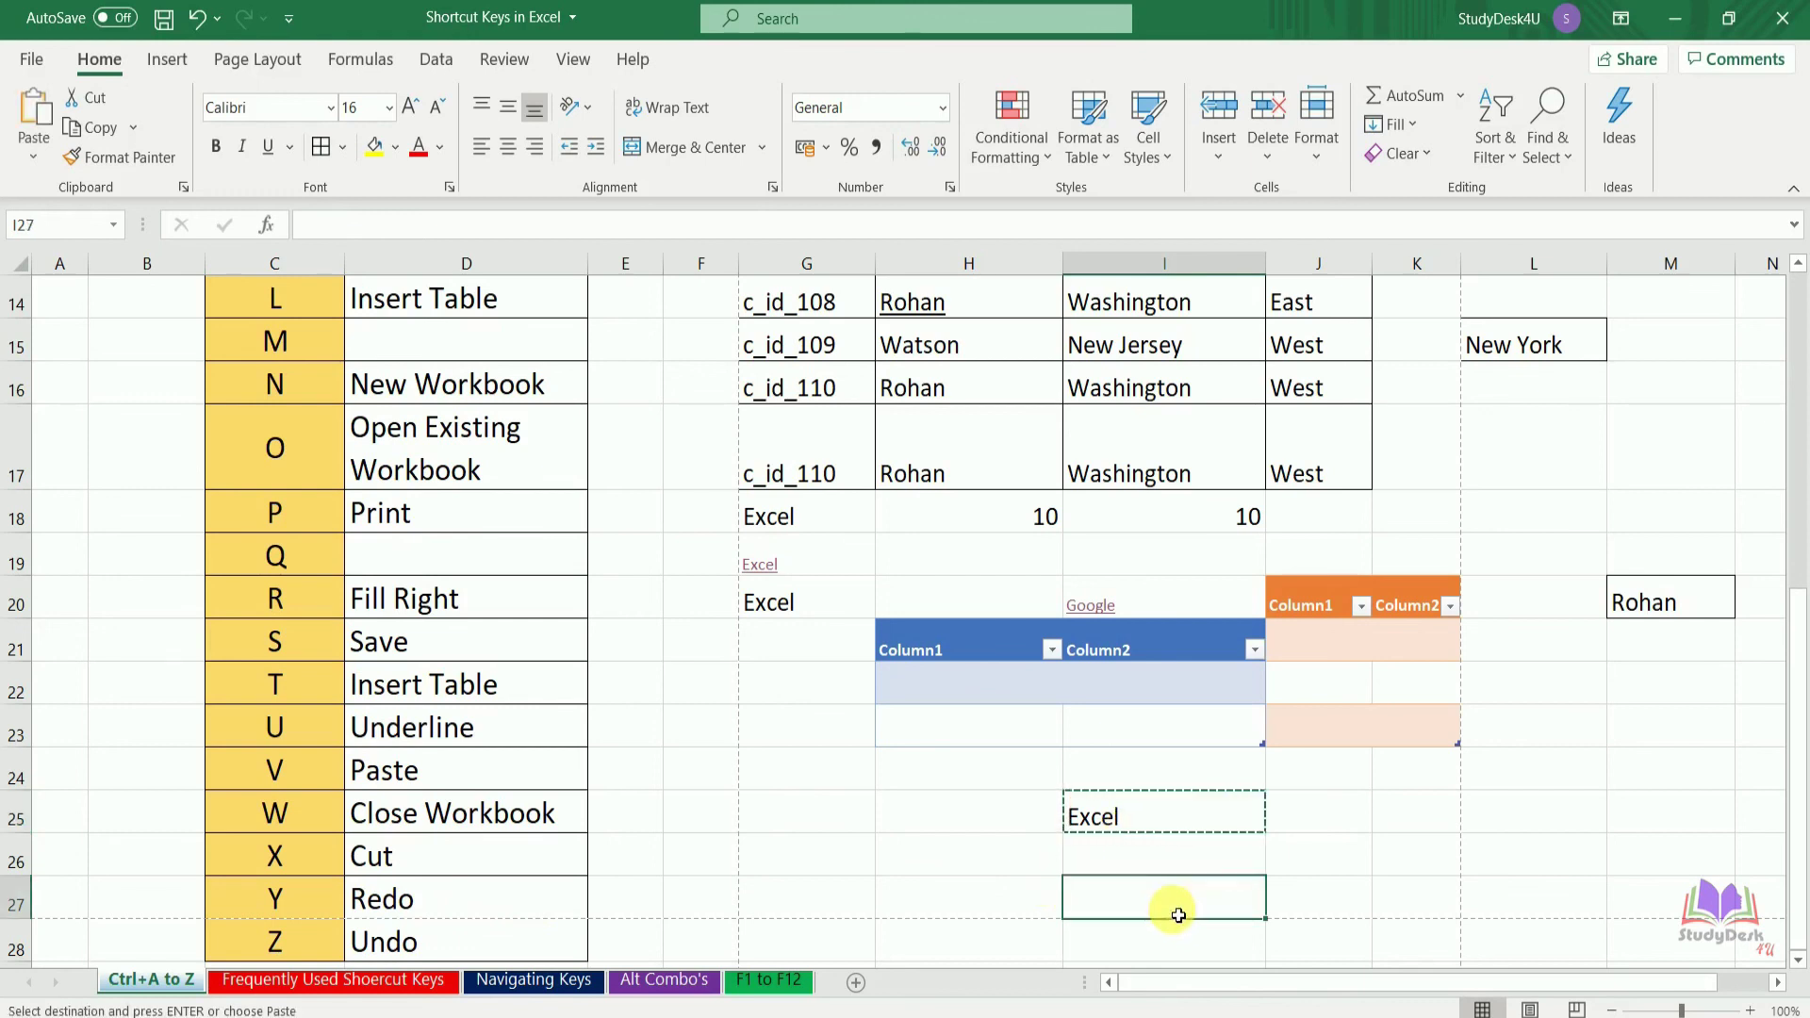
key(ctrl+v)
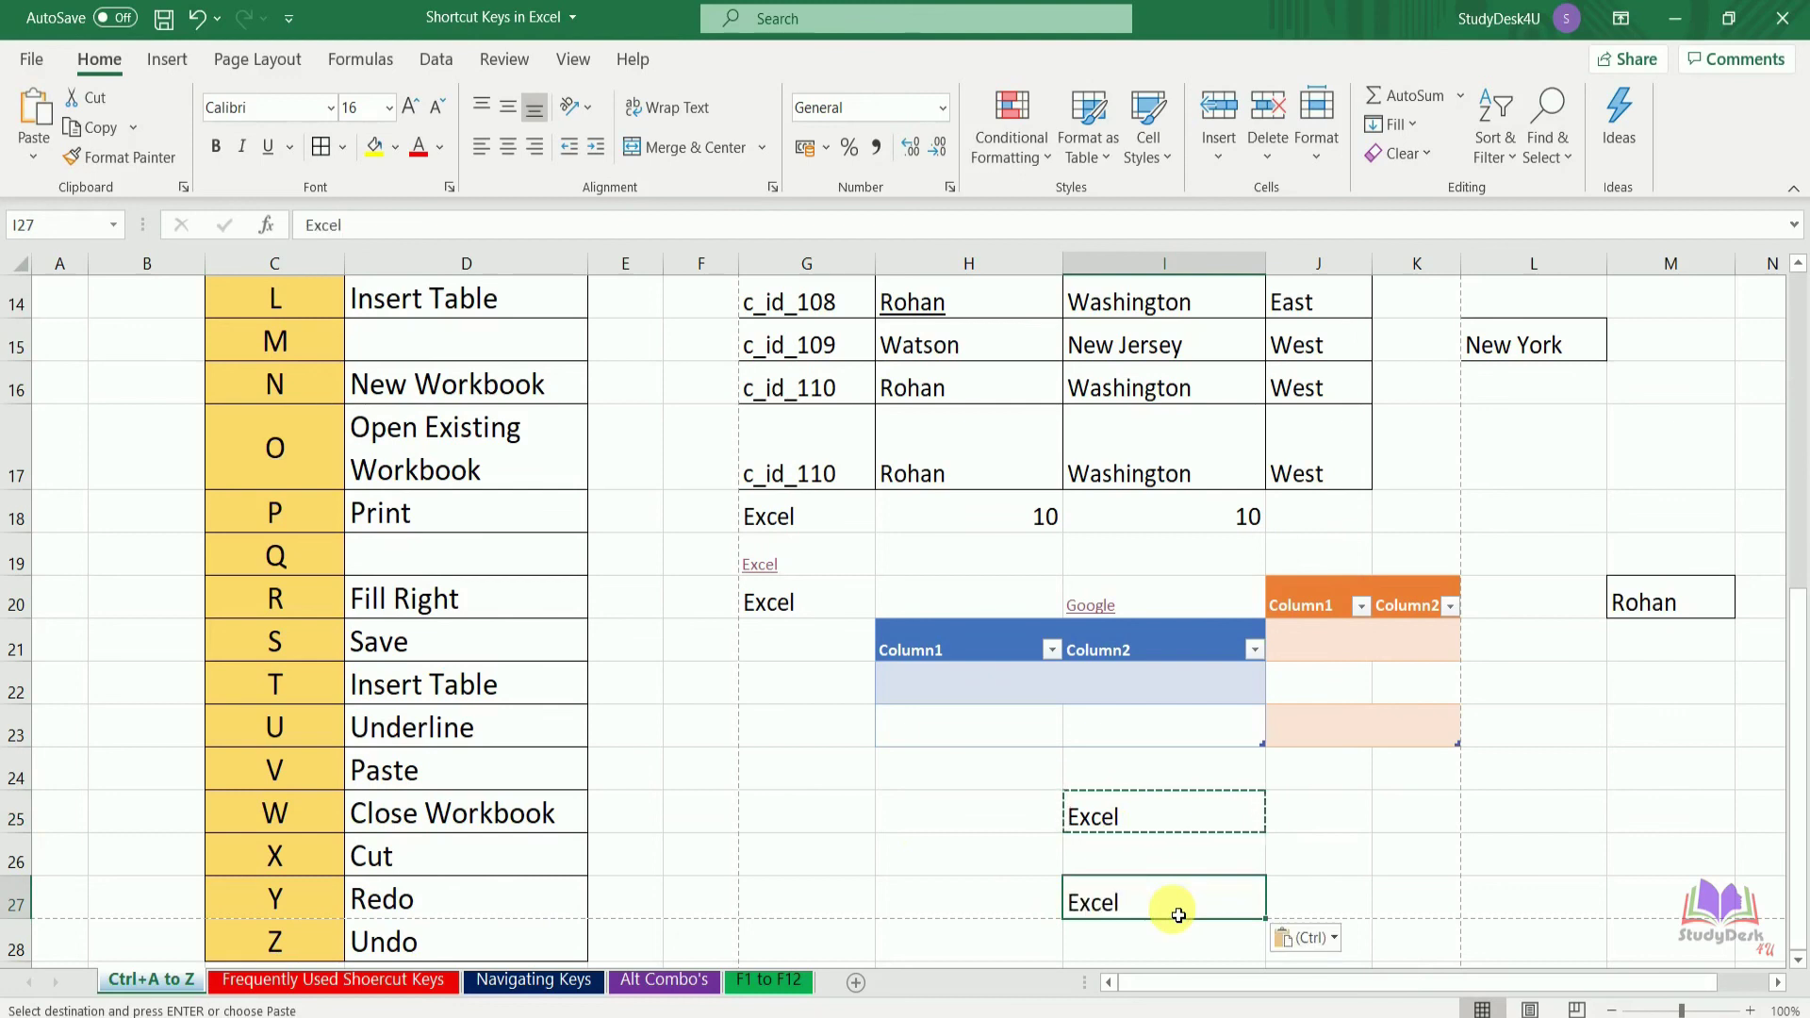
click(1426, 864)
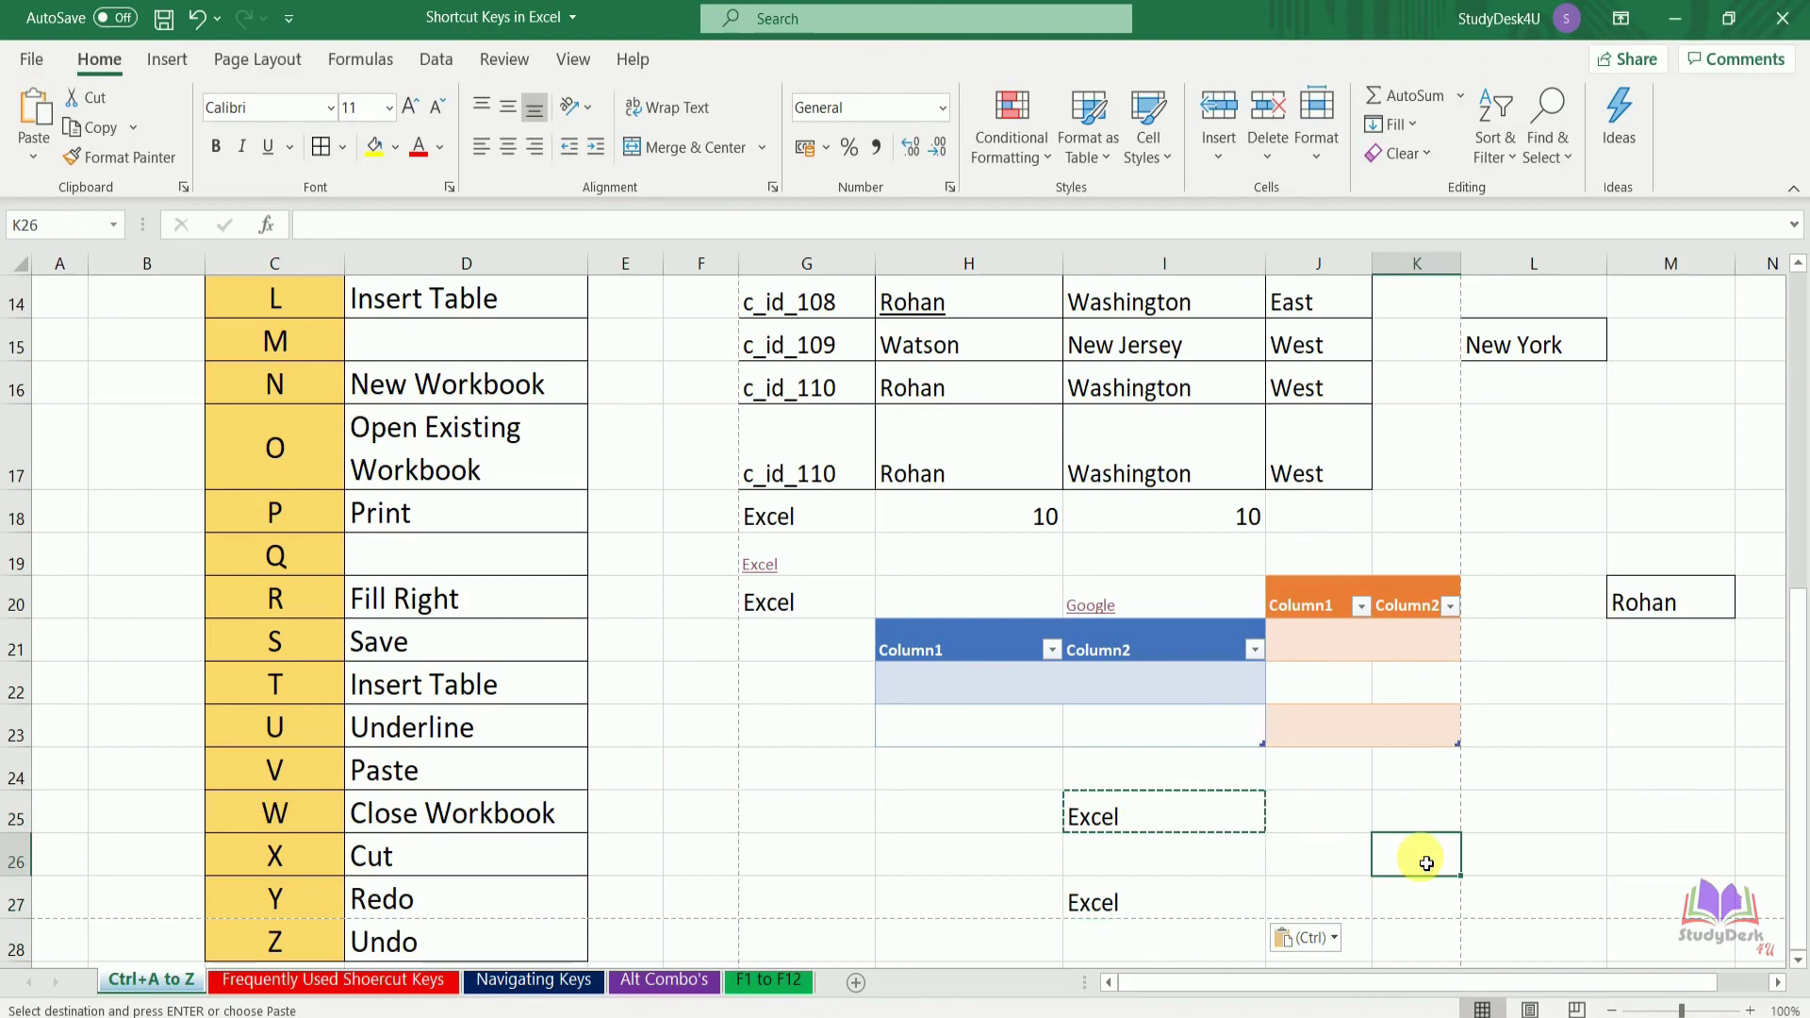
key(ctrl+v)
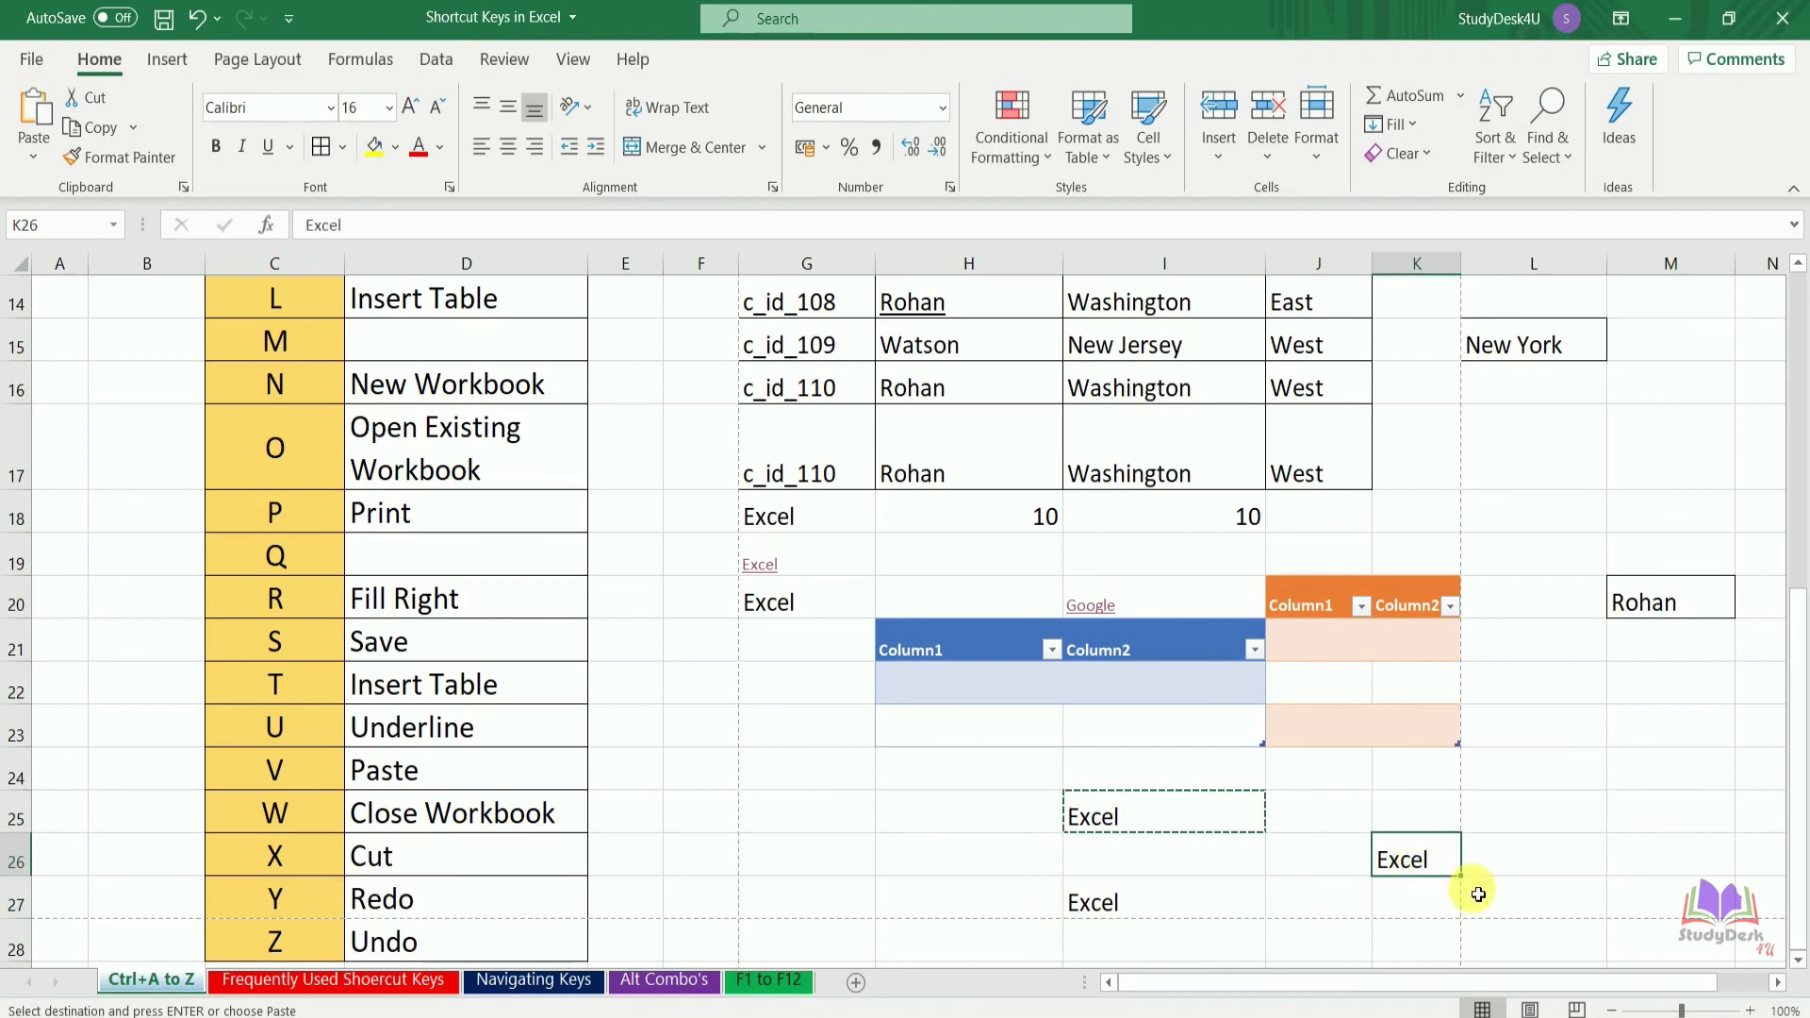
- Cancel the entry in cell J27 and remove the pasted text from cell K26
click(1310, 898)
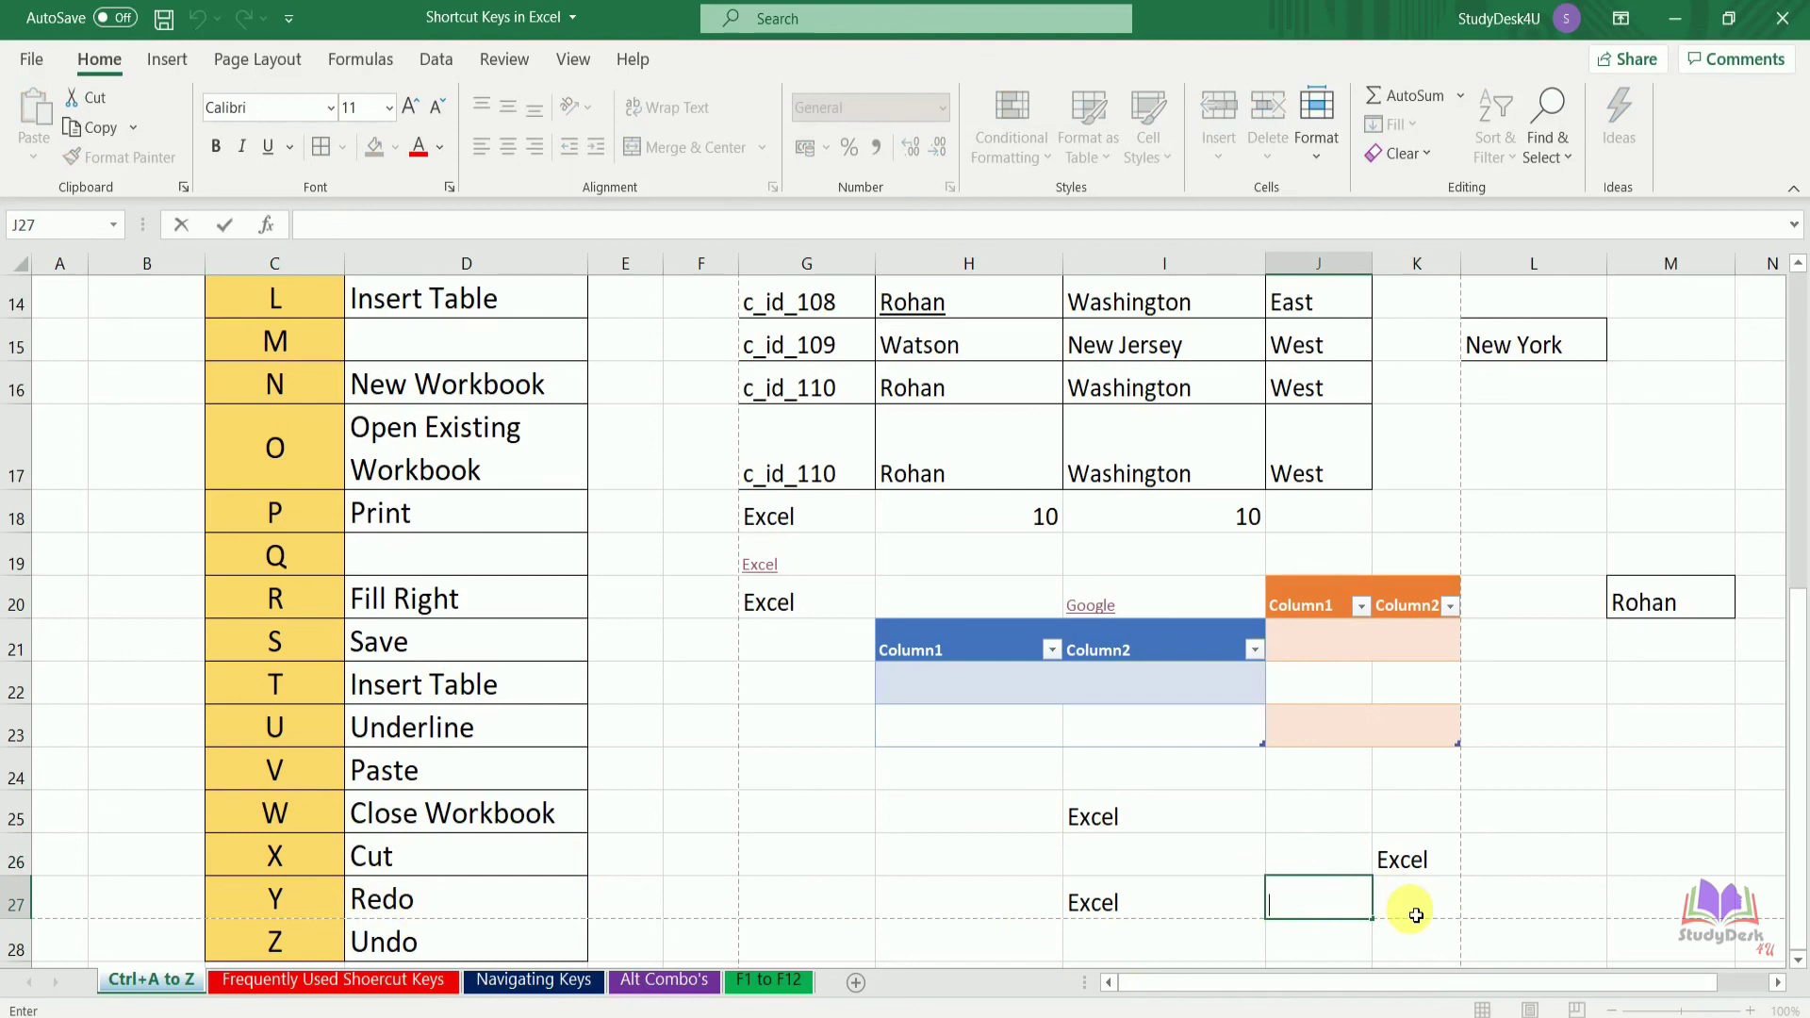
key(Escape)
key(ctrl+z)
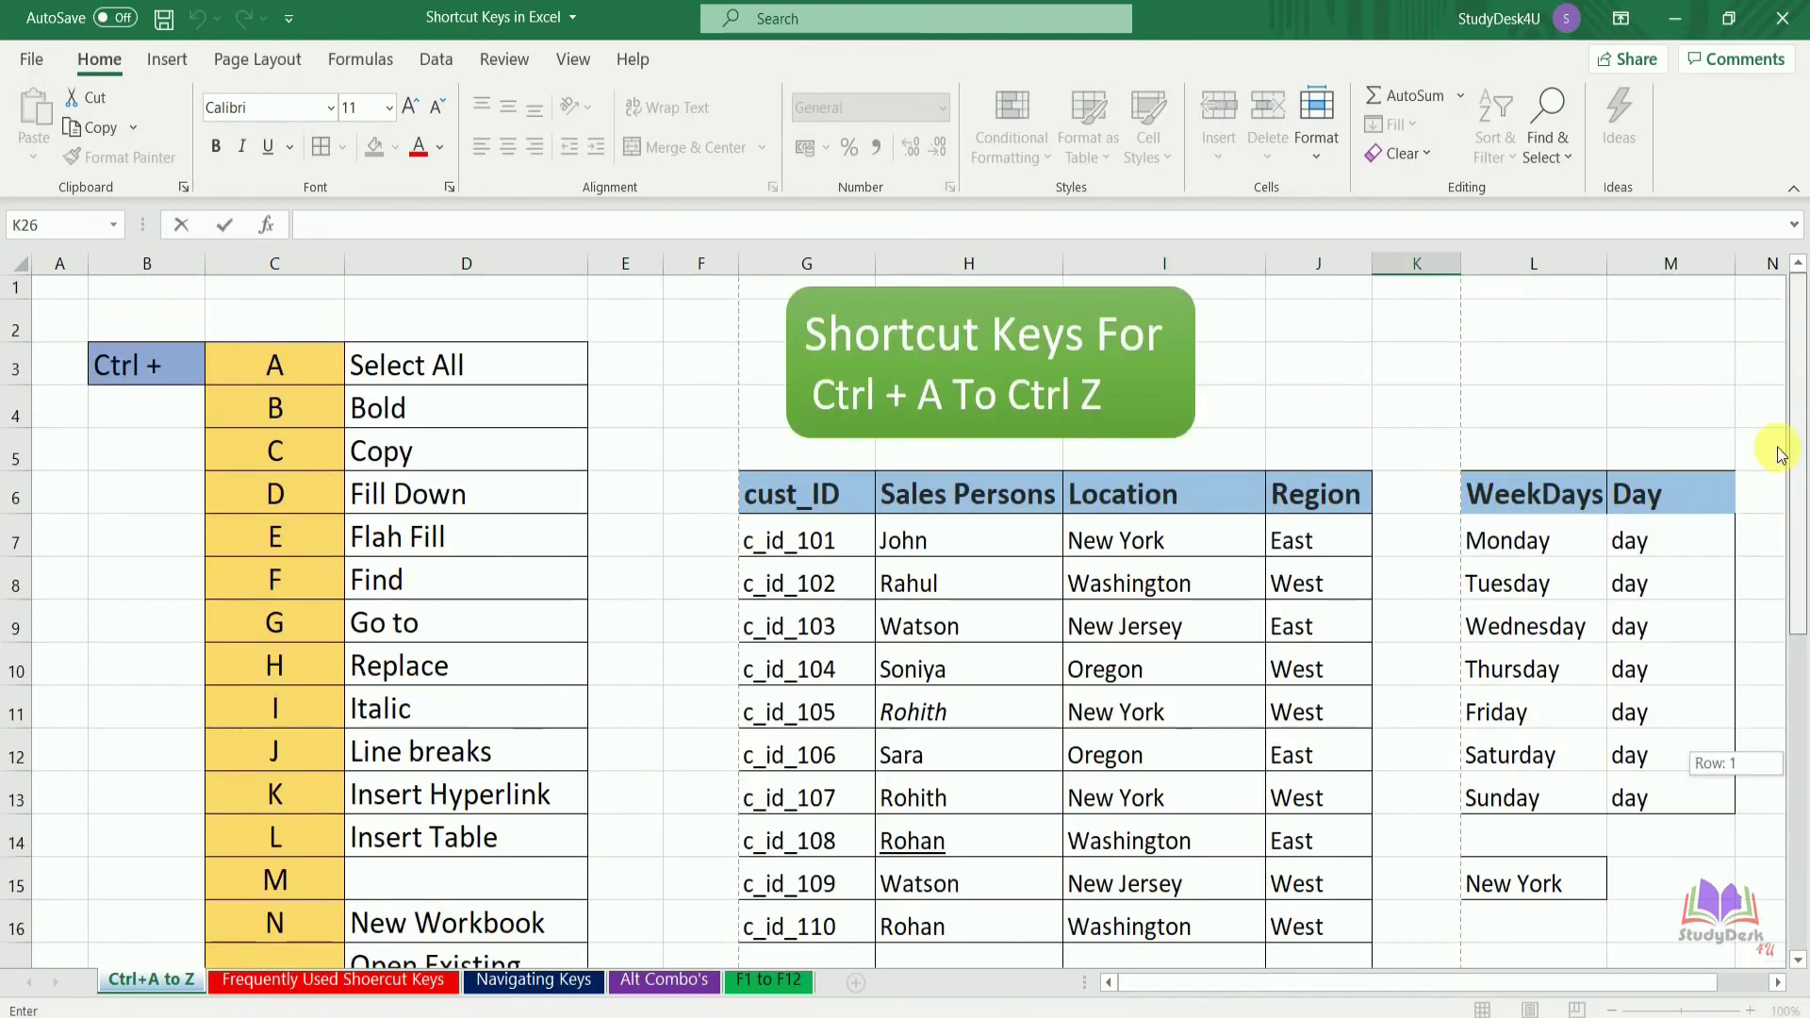
mouse_move(1779, 456)
mouse_down()
mouse_move(1795, 453)
mouse_move(1802, 671)
mouse_move(1781, 446)
mouse_up()
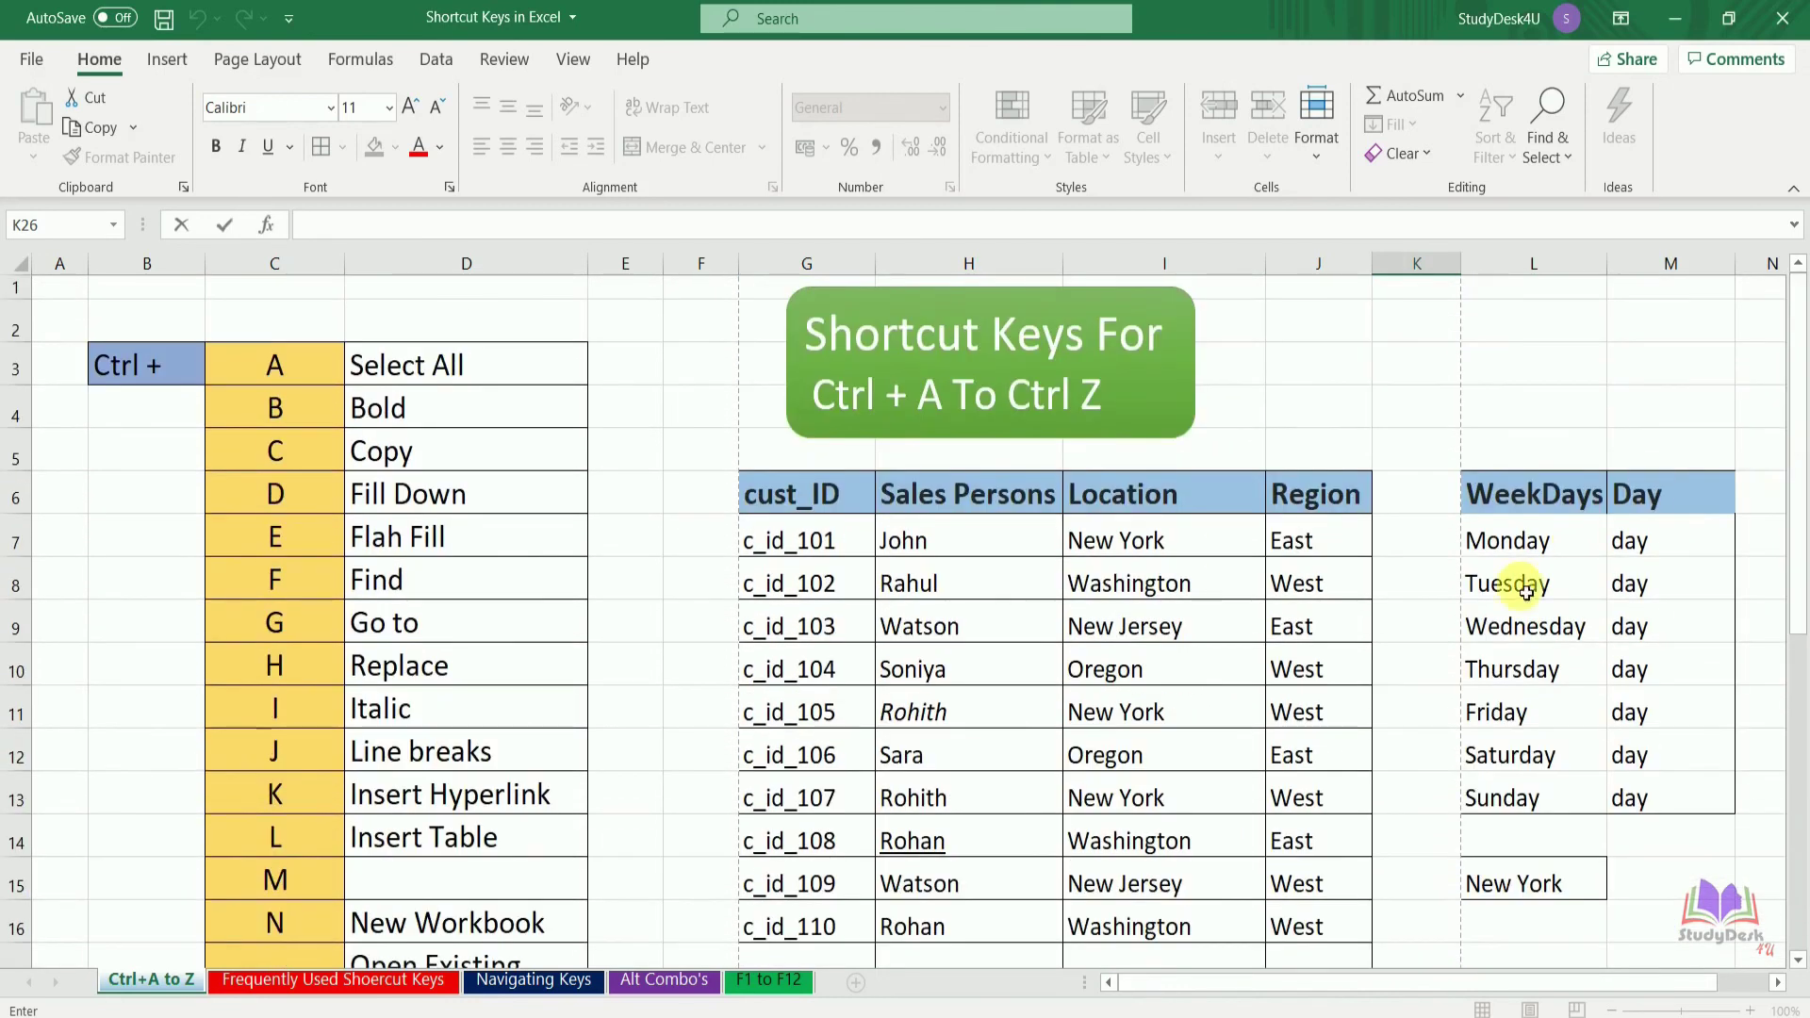